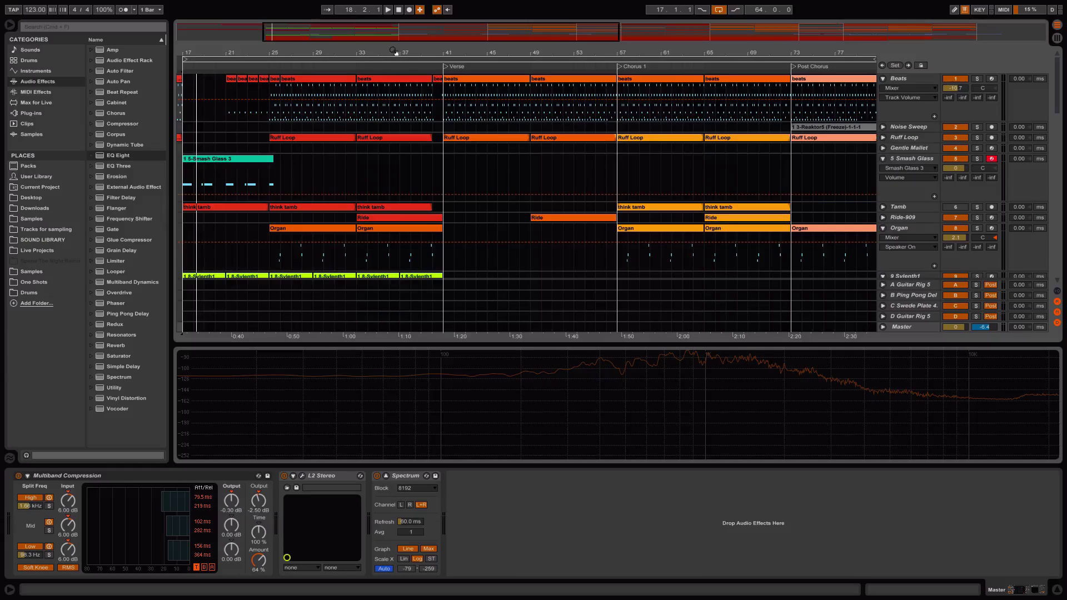
# Add an EQ Eight with its default preset to the Smash Glass track, after the Smash Glass 3 sampler.
pyautogui.moveTo(393, 51); pyautogui.dragTo(348, 52)
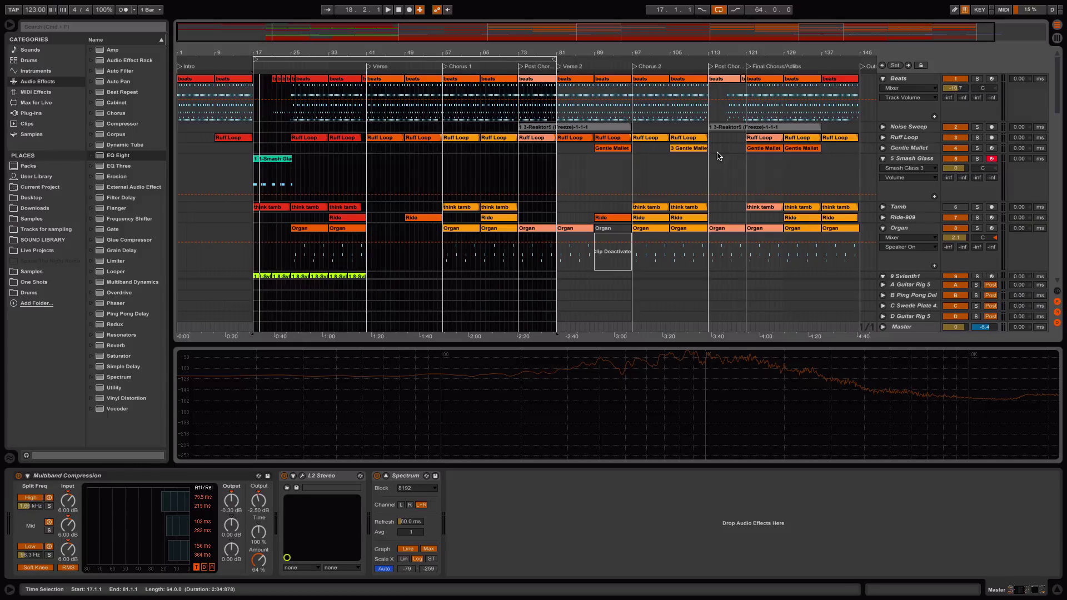
pyautogui.moveTo(509, 51); pyautogui.dragTo(493, 50)
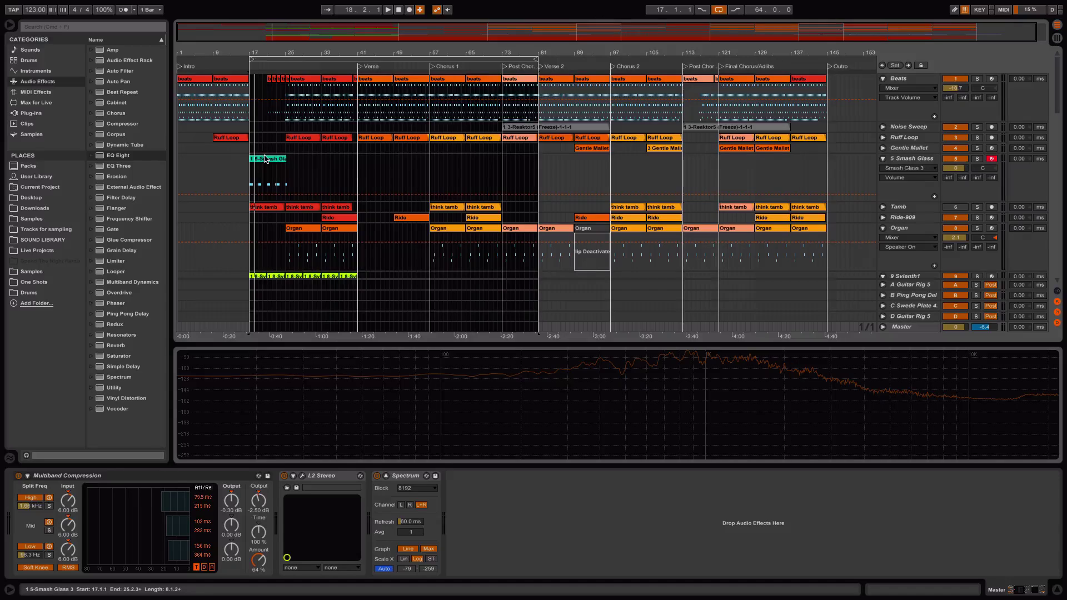
pyautogui.click(276, 189)
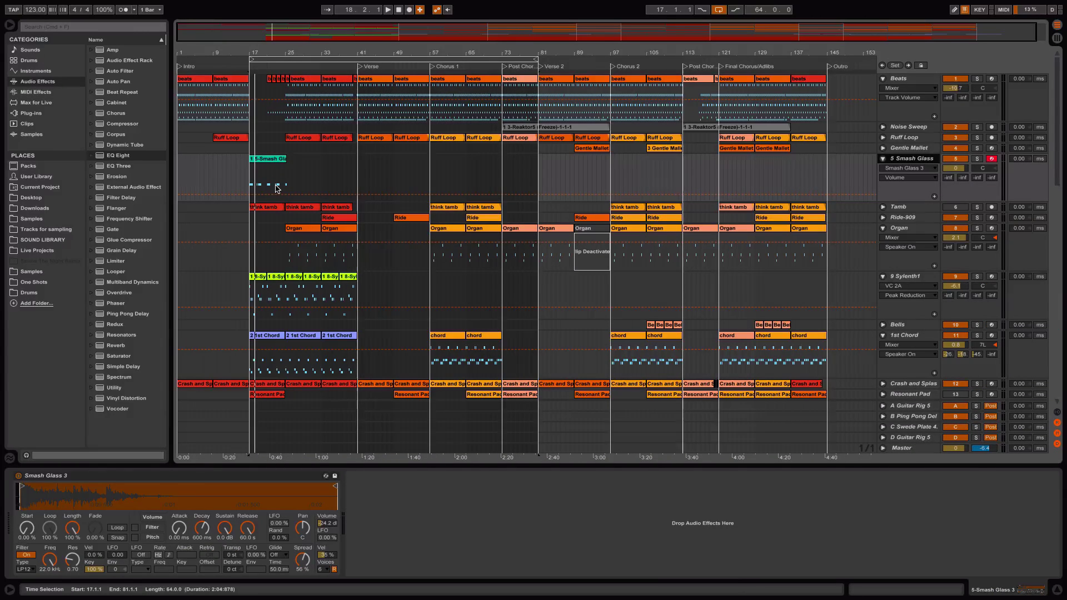
pyautogui.click(927, 342)
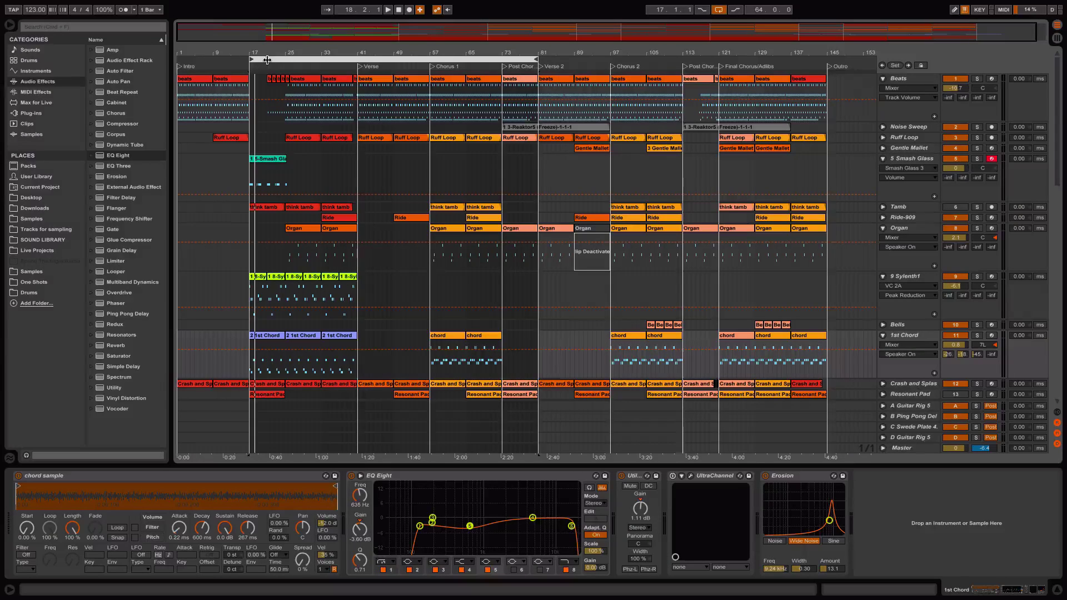
pyautogui.click(925, 161)
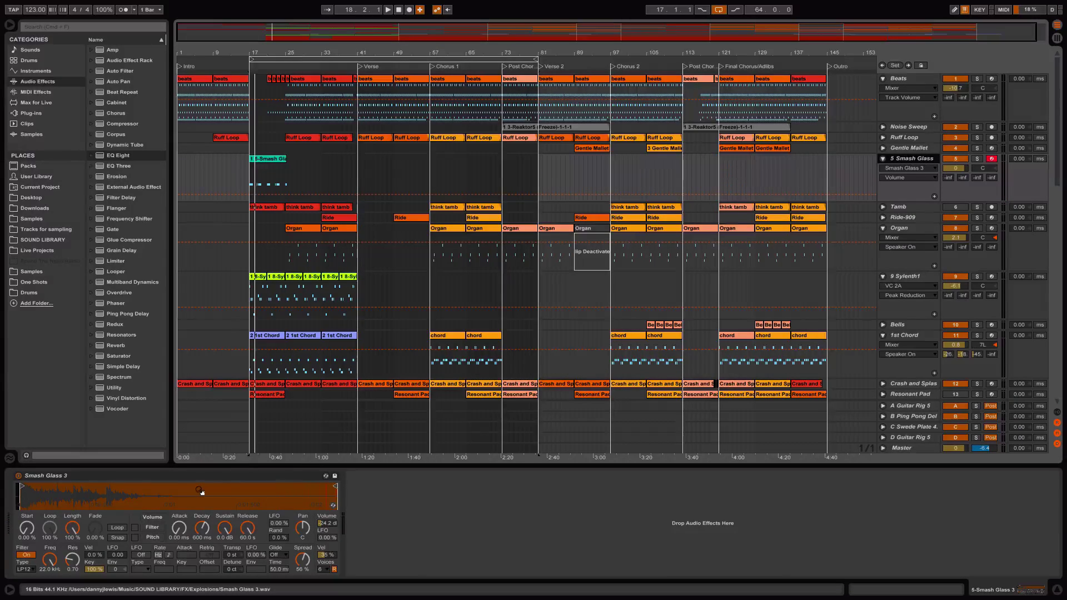
pyautogui.doubleClick(116, 156)
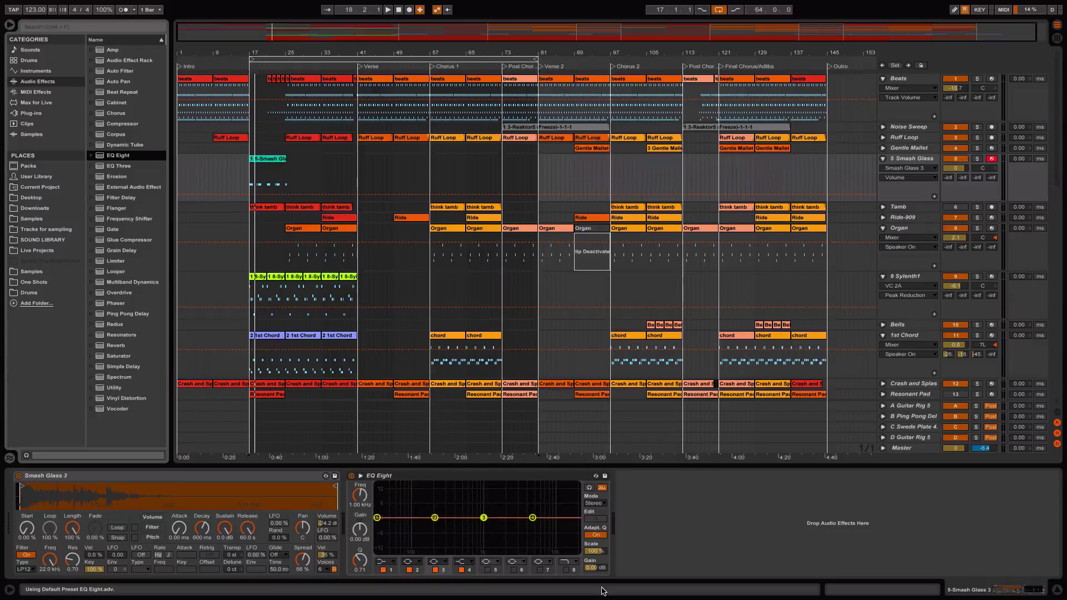
# Expand the Smash Glass EQ Eight display and turn band 1 into a low-cut filter at 77 Hz.
pyautogui.click(361, 477)
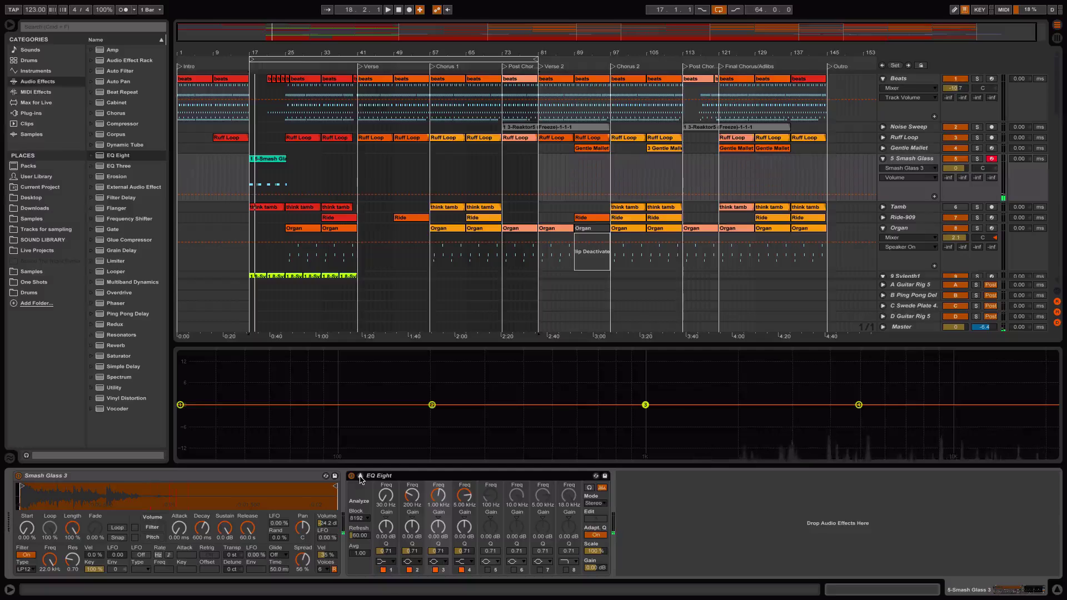
pyautogui.click(385, 562)
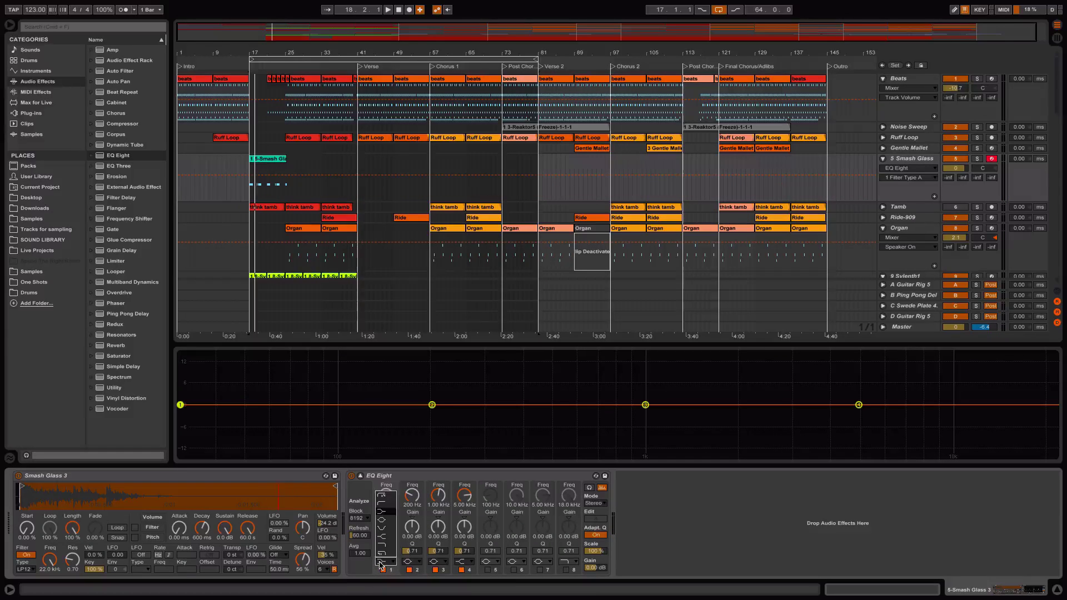
pyautogui.click(392, 497)
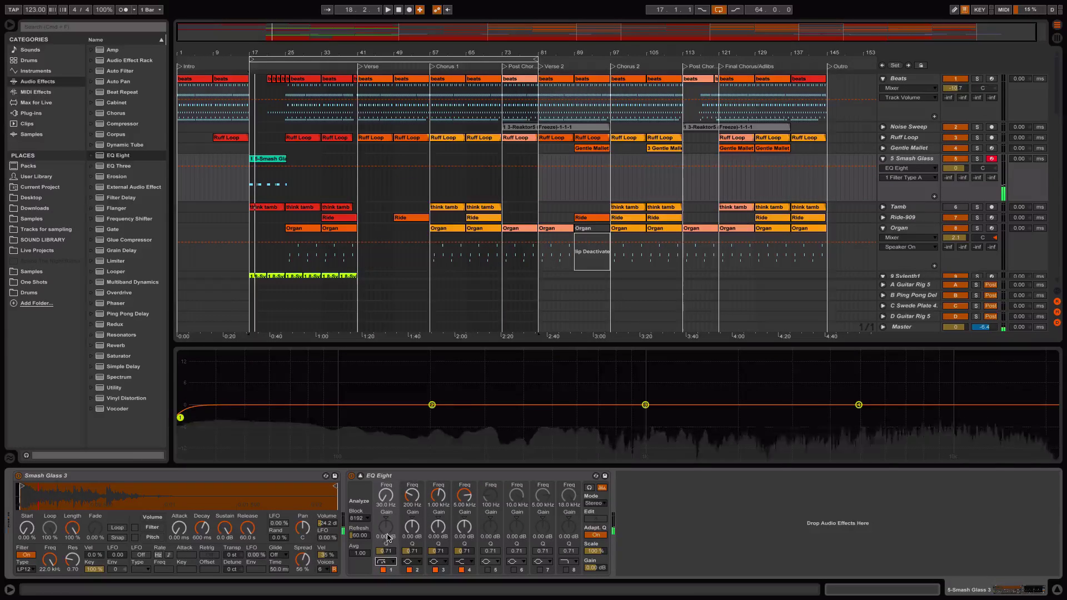
pyautogui.moveTo(386, 495)
pyautogui.mouseDown()
pyautogui.moveTo(386, 478)
pyautogui.moveTo(386, 487)
pyautogui.mouseUp()
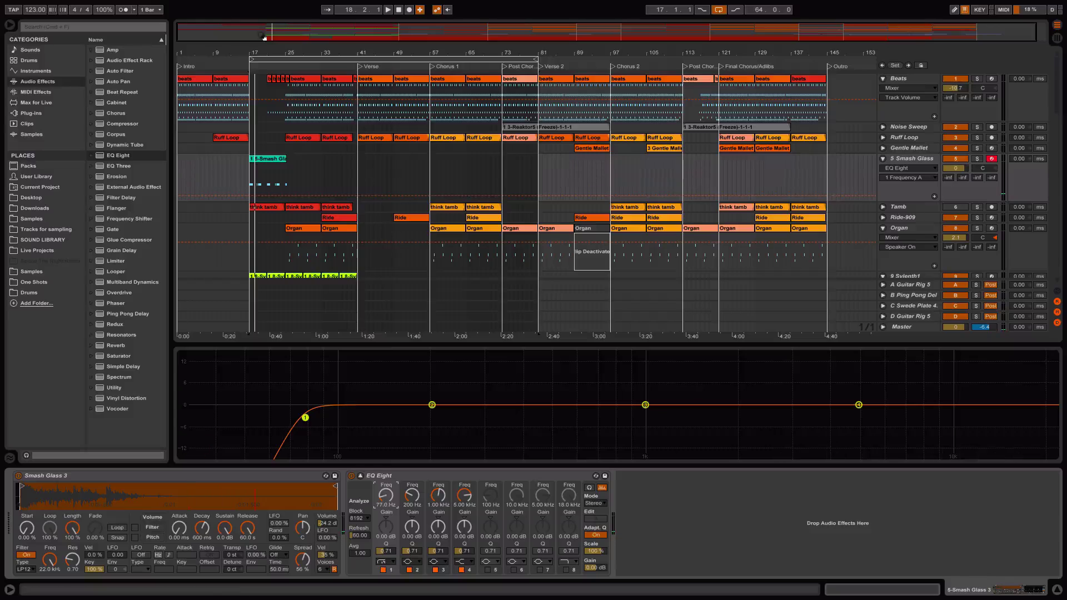
# Play the looped section from bar 17 and raise the Smash Glass track volume to 0.7 dB.
pyautogui.click(274, 59)
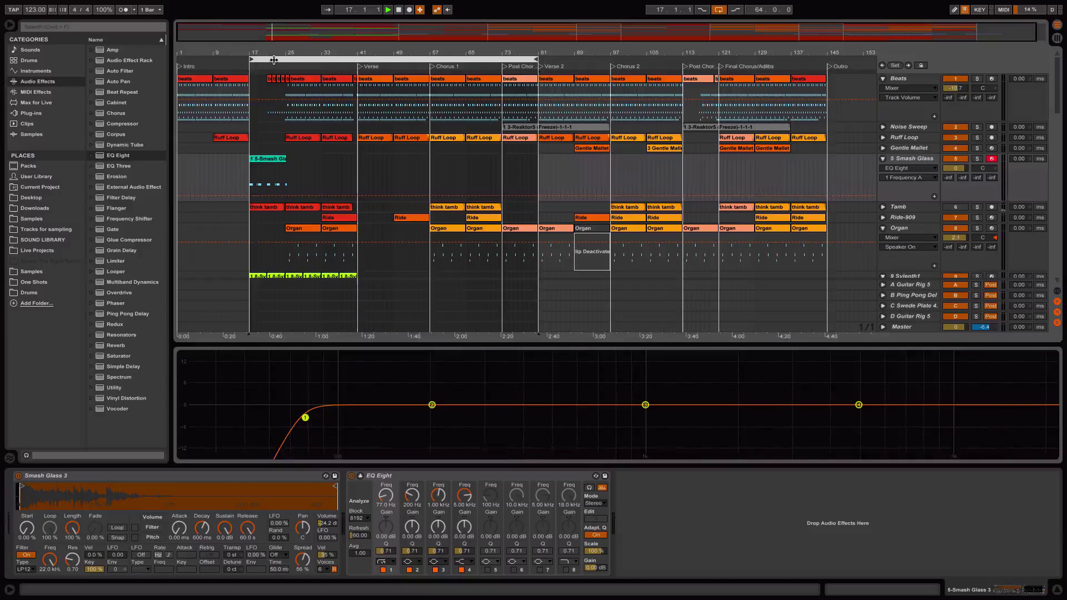
pyautogui.press('space')
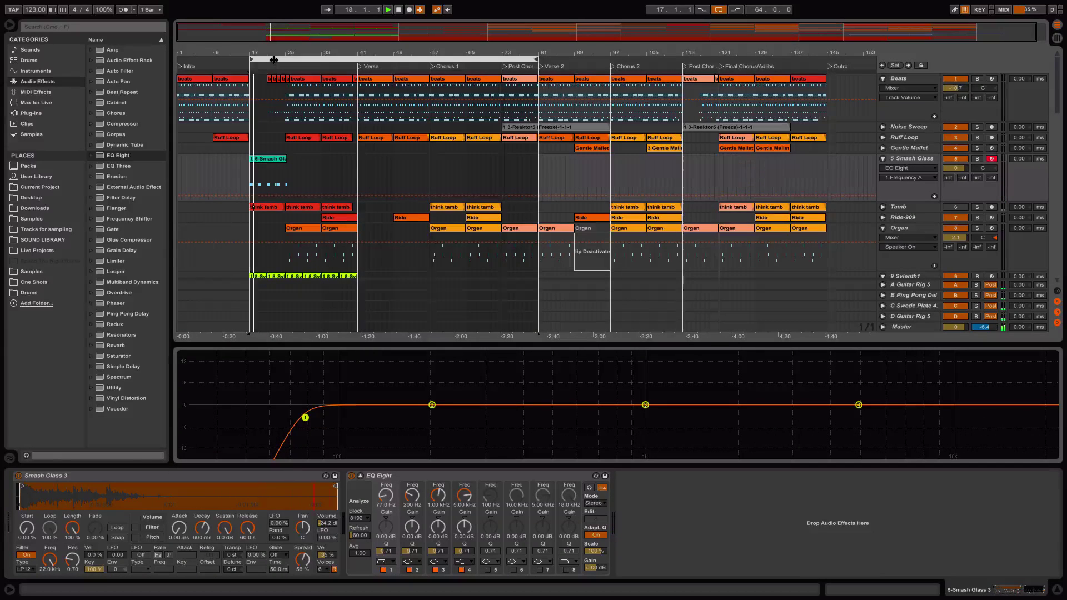
pyautogui.press('XF86AudioRaiseVolume')
pyautogui.press('XF86AudioRaiseVolume')
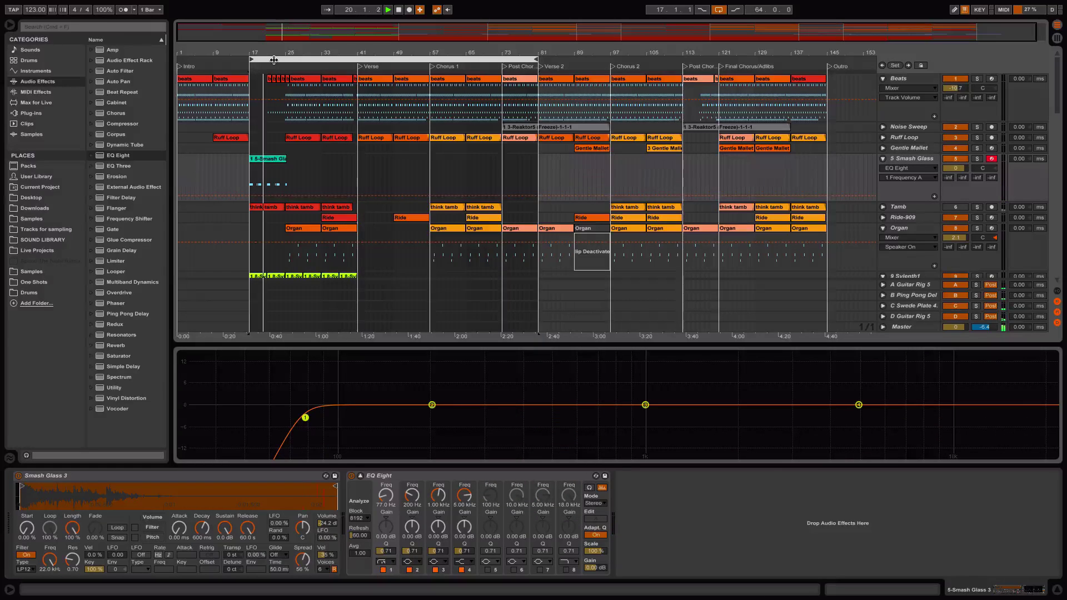
pyautogui.click(956, 168)
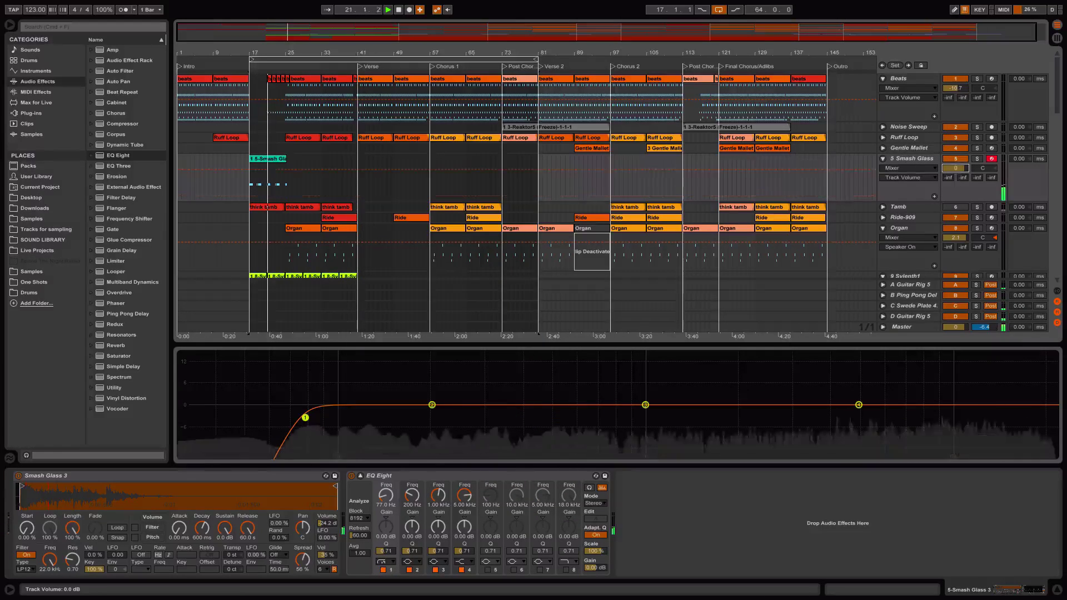
pyautogui.moveTo(957, 171); pyautogui.dragTo(957, 169)
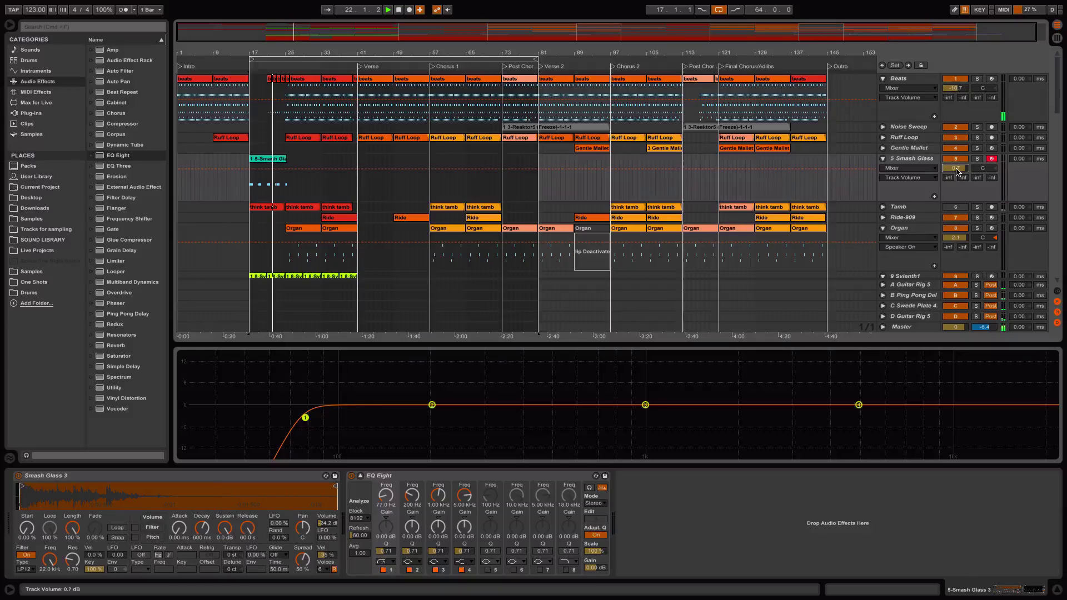
# Lower the wet level slightly in the TAL Reverb on the Clap-909 chain of the Beats track, and close the plug-in window.
pyautogui.press('Tab')
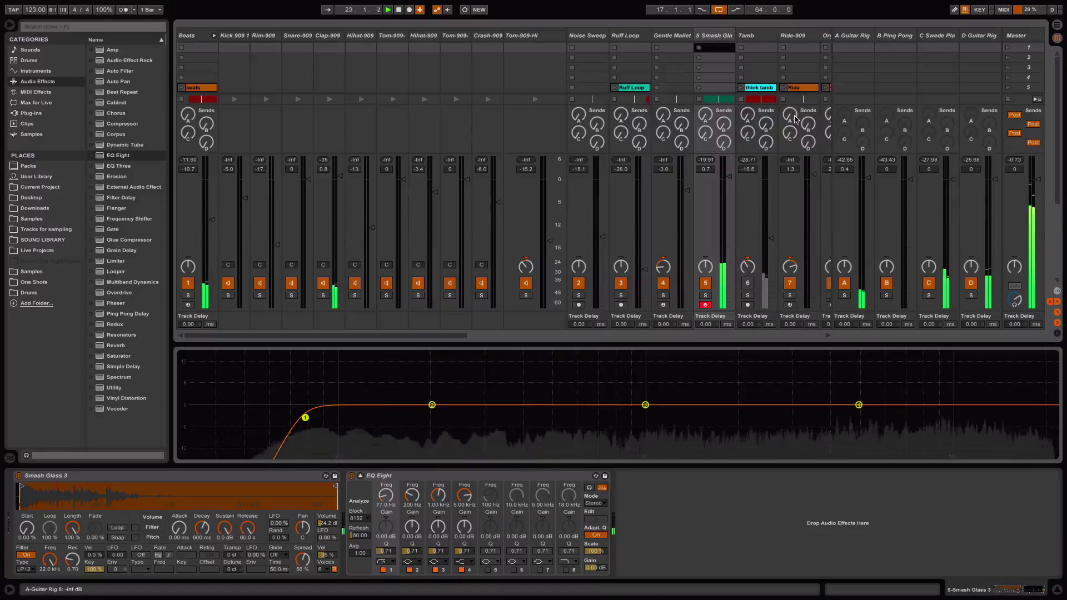
pyautogui.click(340, 61)
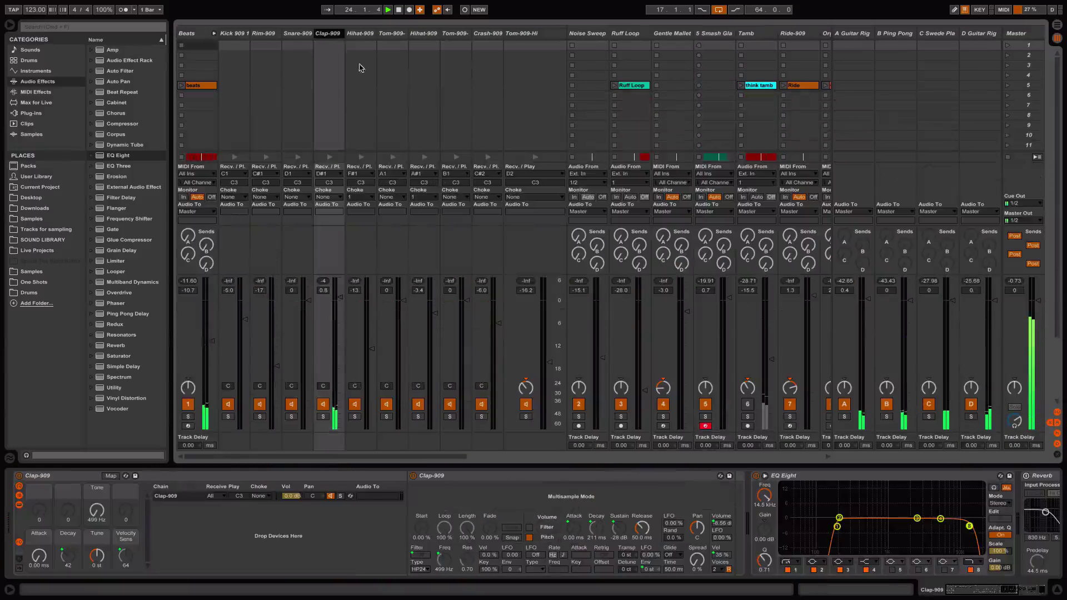
pyautogui.scroll(-3, 858, 525)
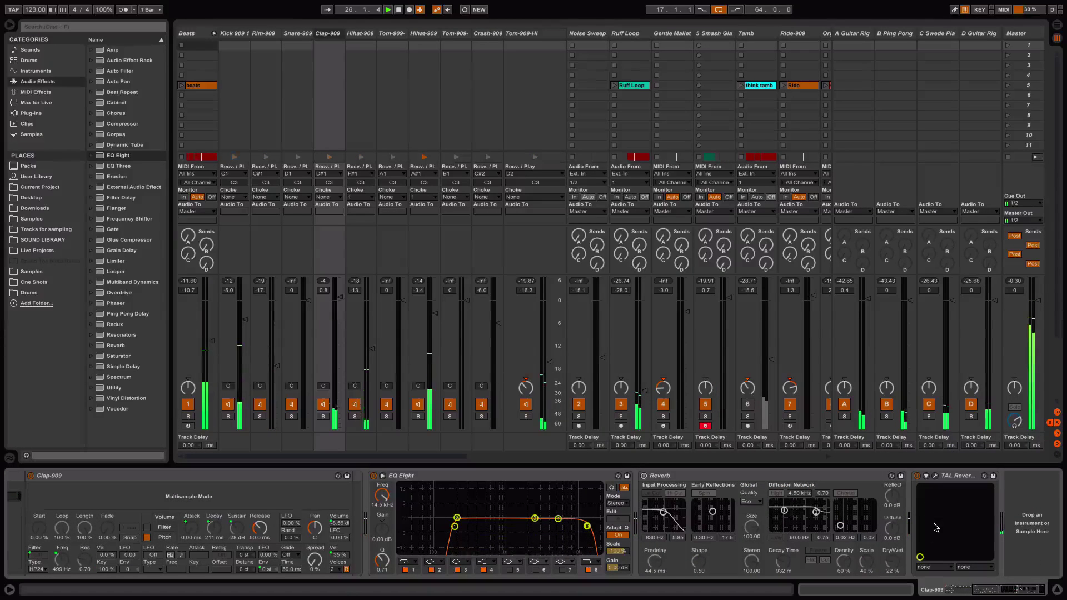
pyautogui.click(937, 477)
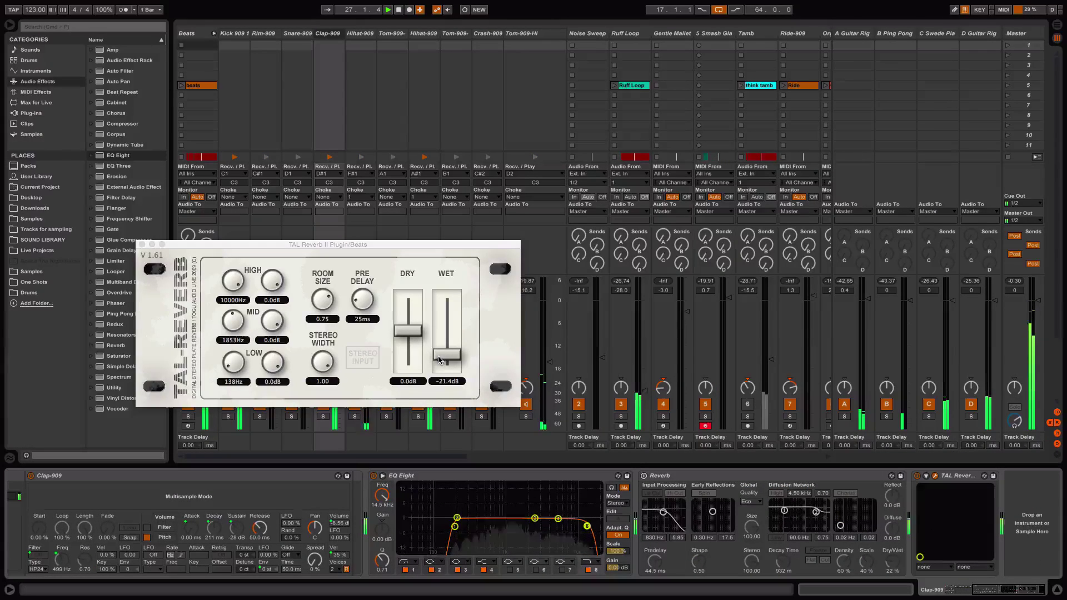
pyautogui.moveTo(443, 356); pyautogui.dragTo(443, 362)
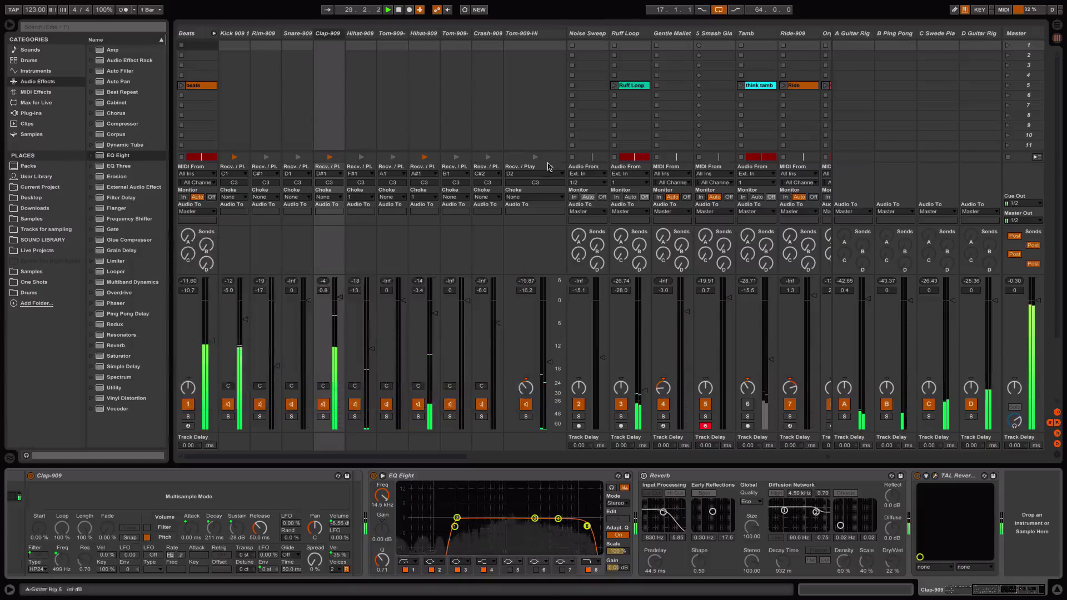
pyautogui.click(142, 245)
# Return to the arrangement and remove the UltraChannel device from the 1st Chord track.
pyautogui.press('Tab')
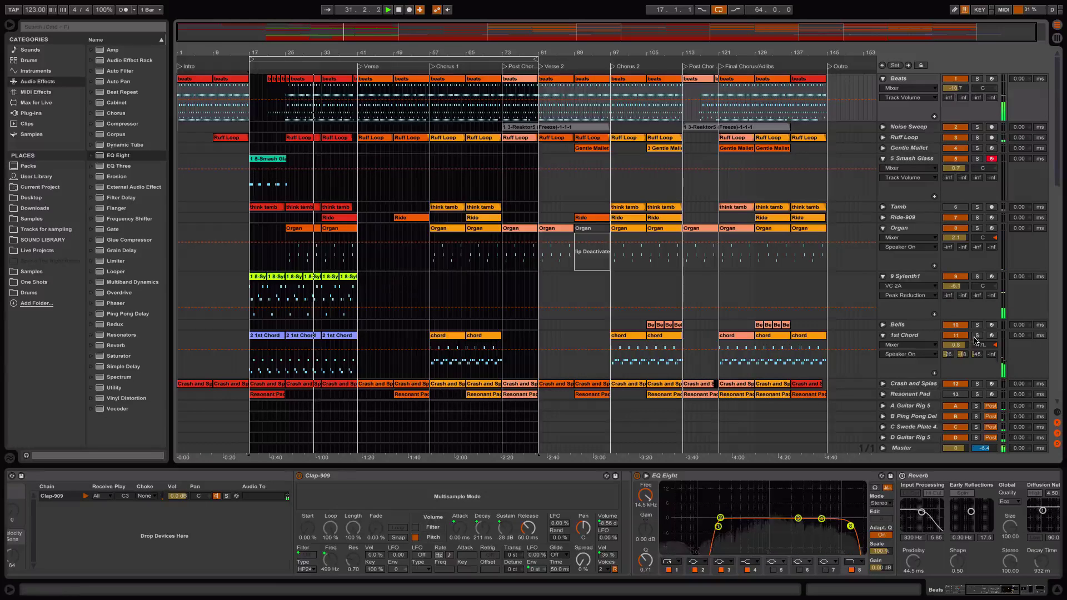
pyautogui.click(921, 336)
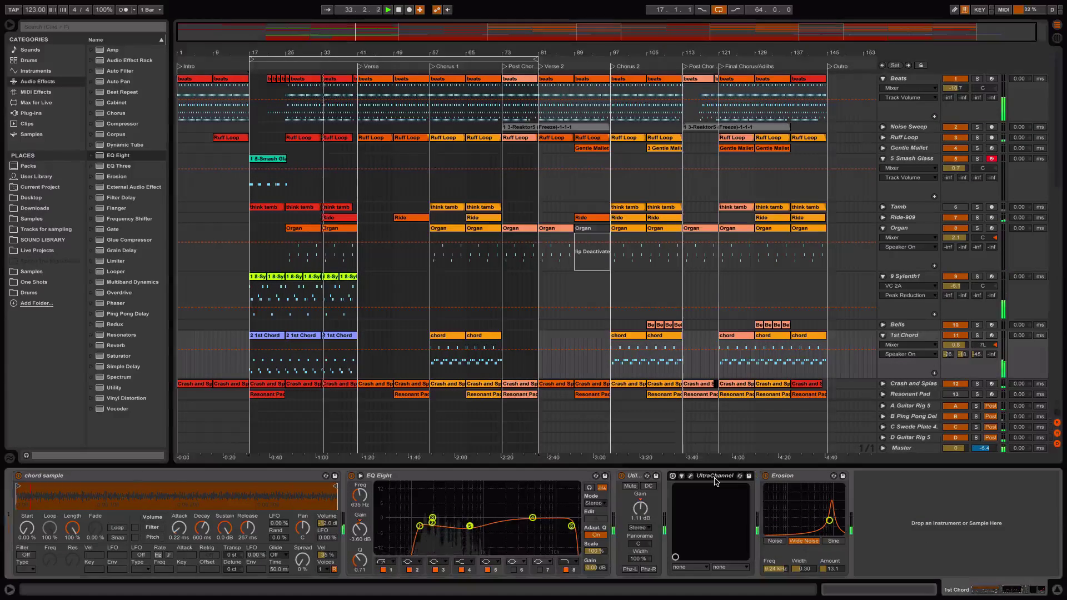
pyautogui.press('Delete')
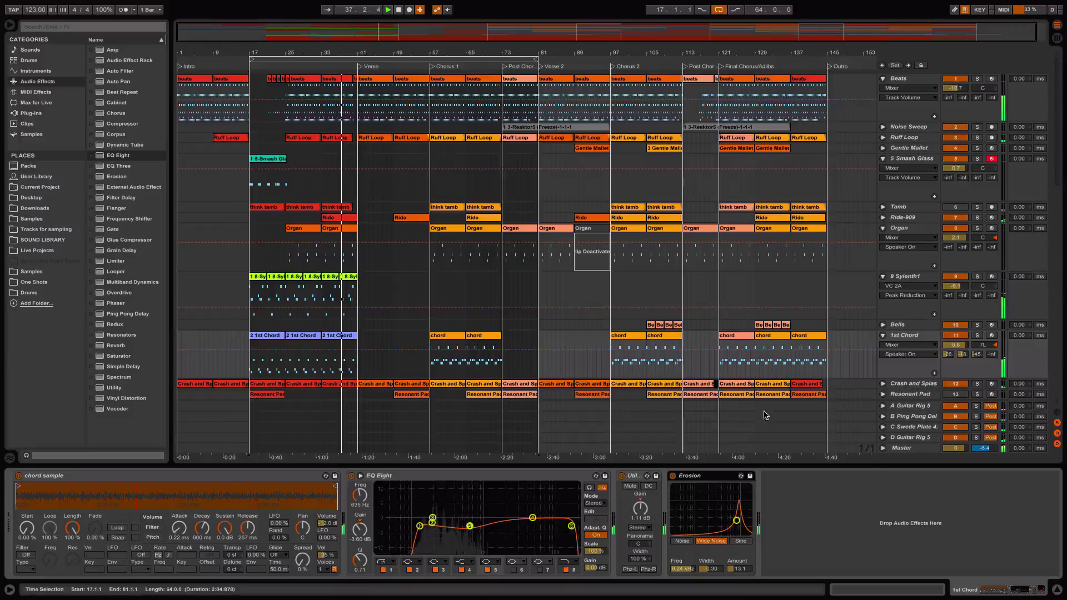
# Activate the Tamb track and delete its two think tamb clips between bars 17 and 33.
pyautogui.click(883, 207)
pyautogui.click(950, 217)
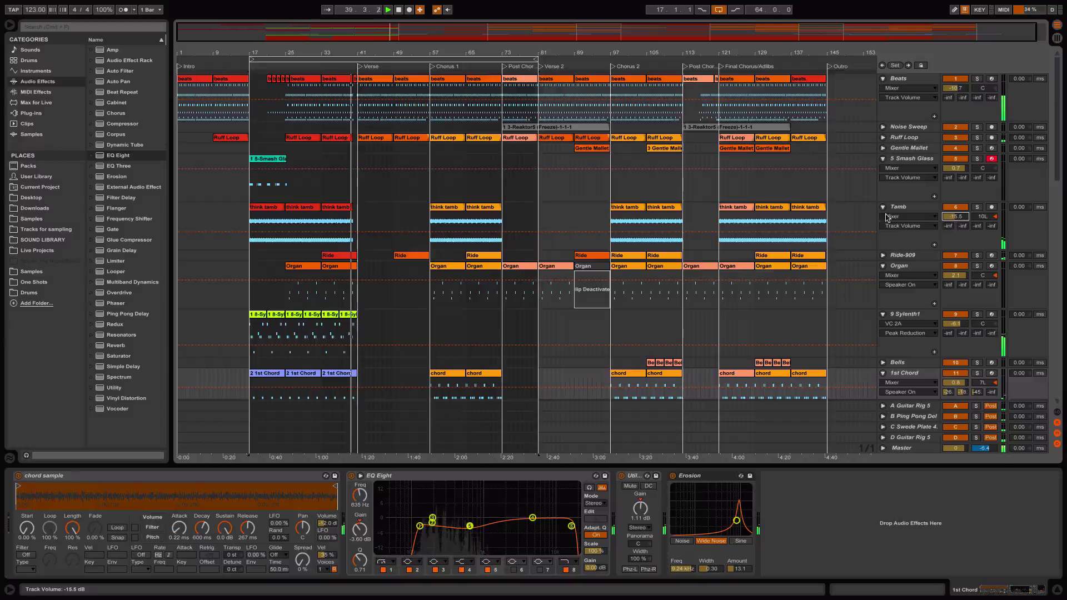
pyautogui.click(303, 209)
pyautogui.press('space')
pyautogui.press('Delete')
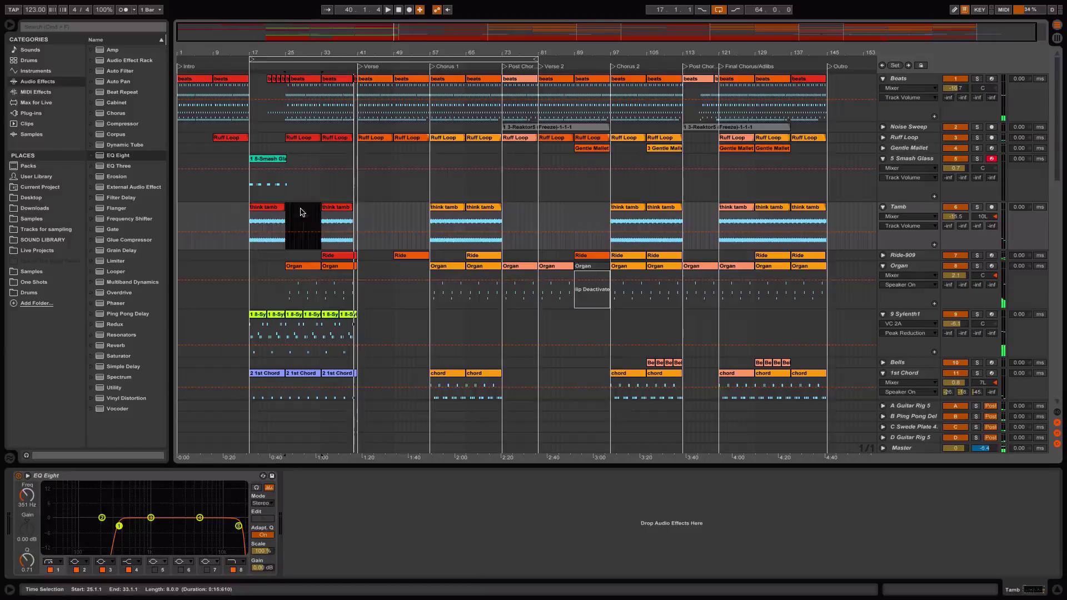
pyautogui.click(272, 214)
pyautogui.click(271, 213)
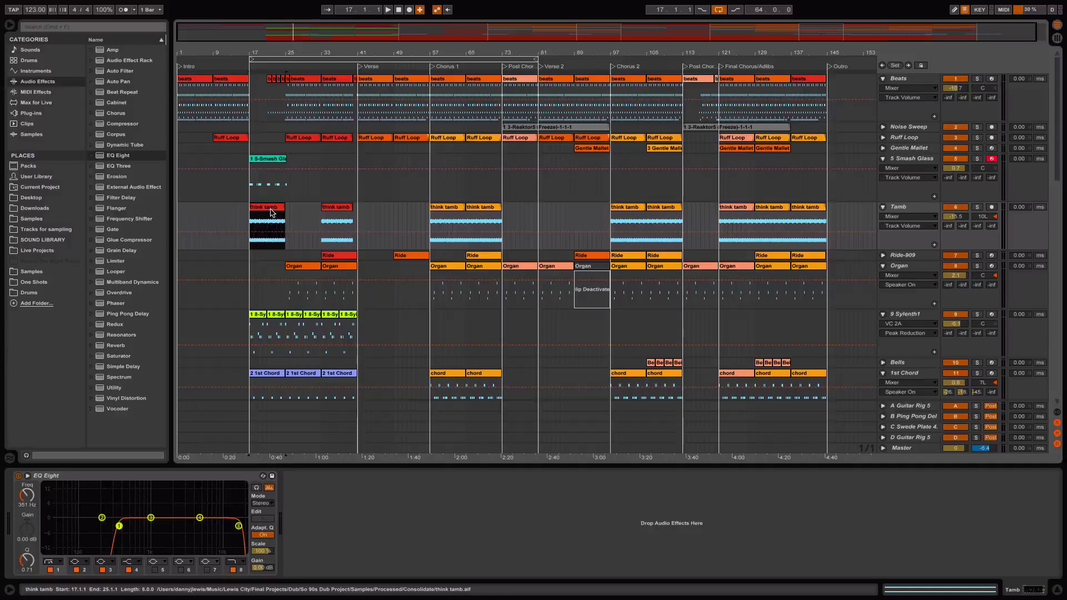
pyautogui.press('Delete')
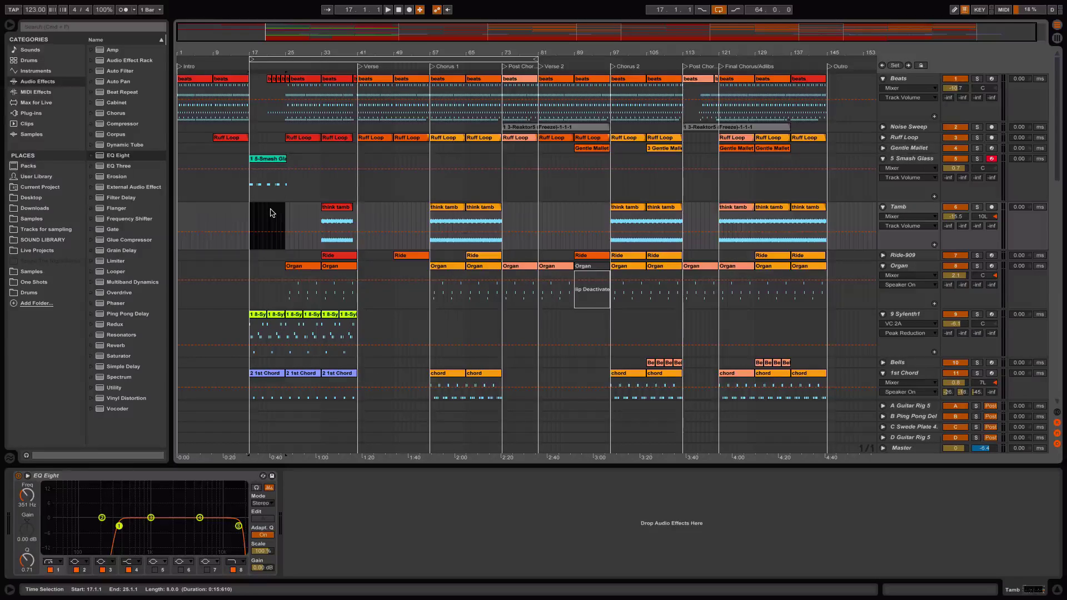
# Examine the beats clip at bar 9 and the Sylenth1 bass track from bar 17, including its devices and the Sylenth1 patch window.
pyautogui.moveTo(254, 55); pyautogui.dragTo(251, 108)
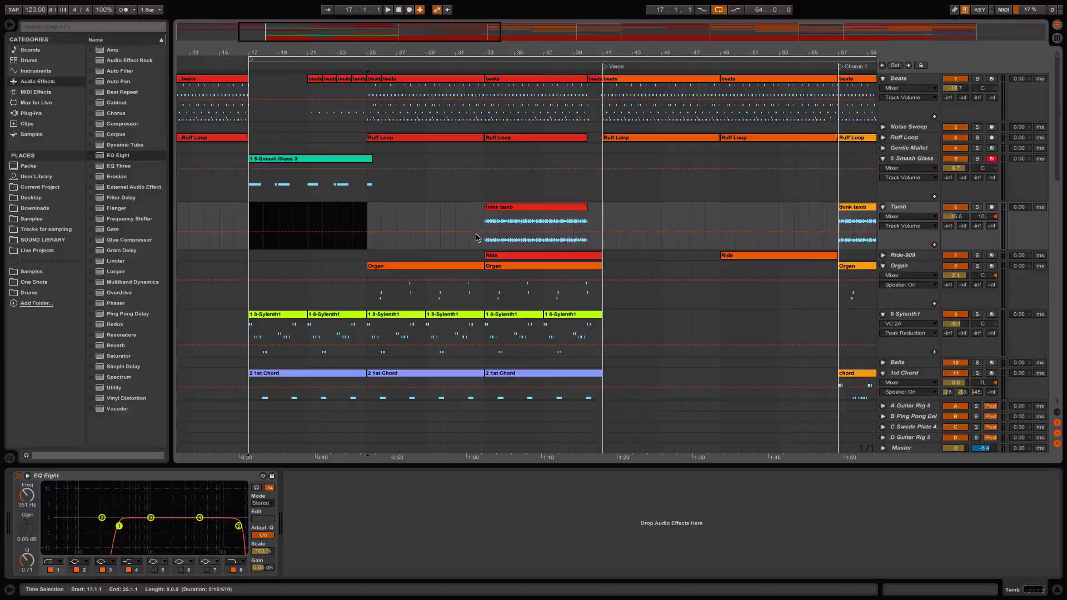
pyautogui.hscroll(-1, 478, 238)
pyautogui.hscroll(-5, 476, 238)
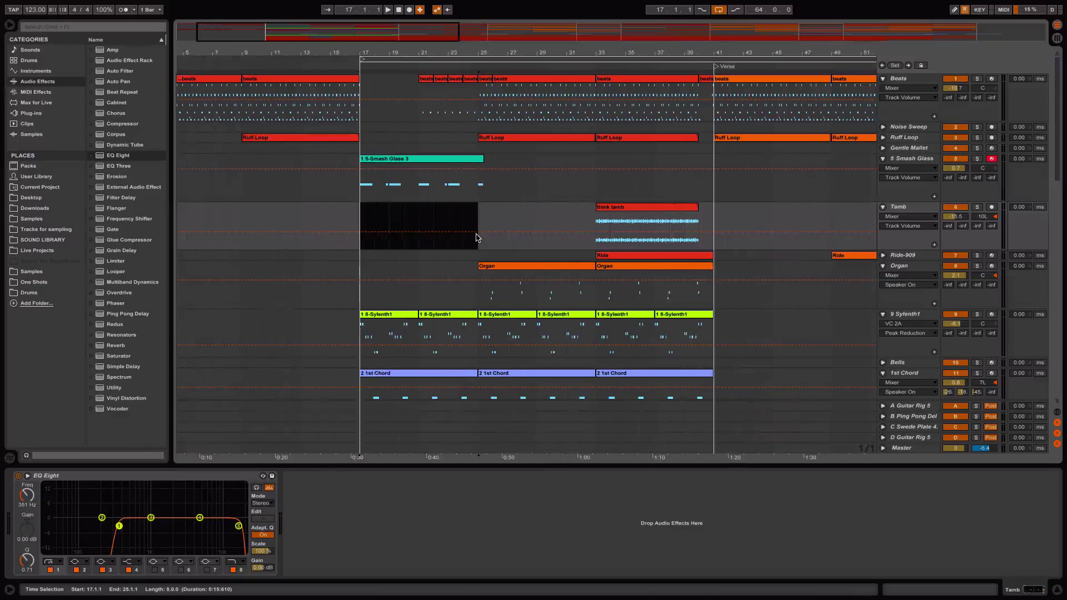
pyautogui.click(345, 105)
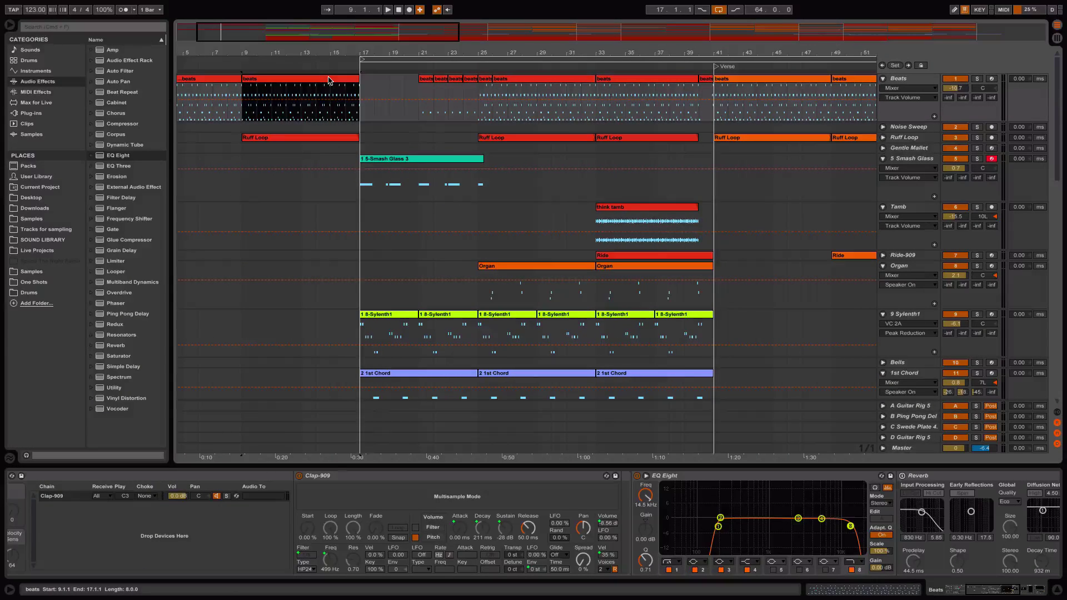
pyautogui.hscroll(4, 458, 266)
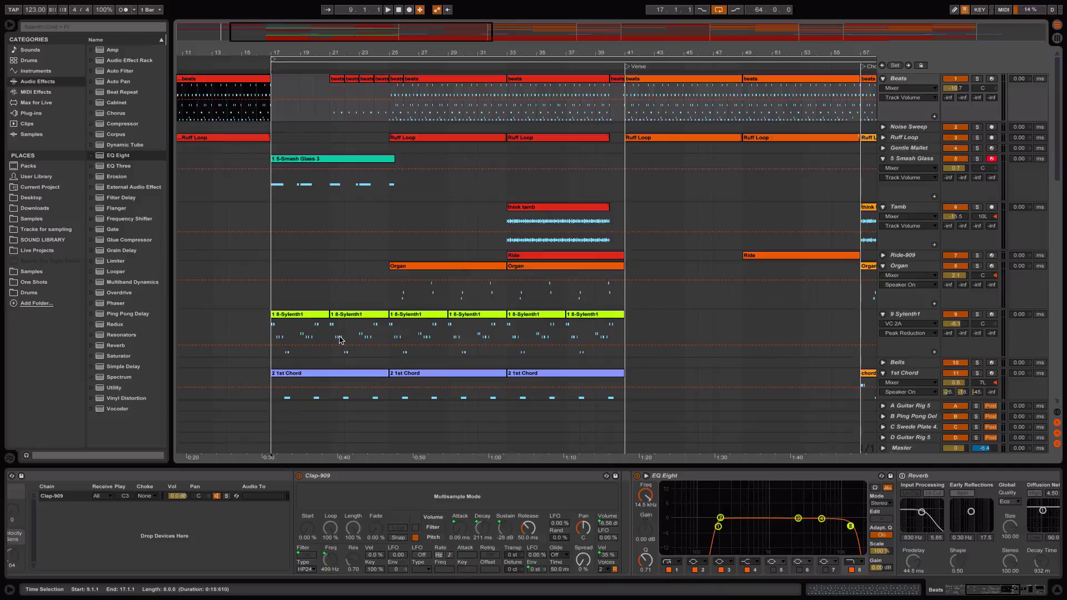
pyautogui.hscroll(3, 458, 265)
pyautogui.click(265, 318)
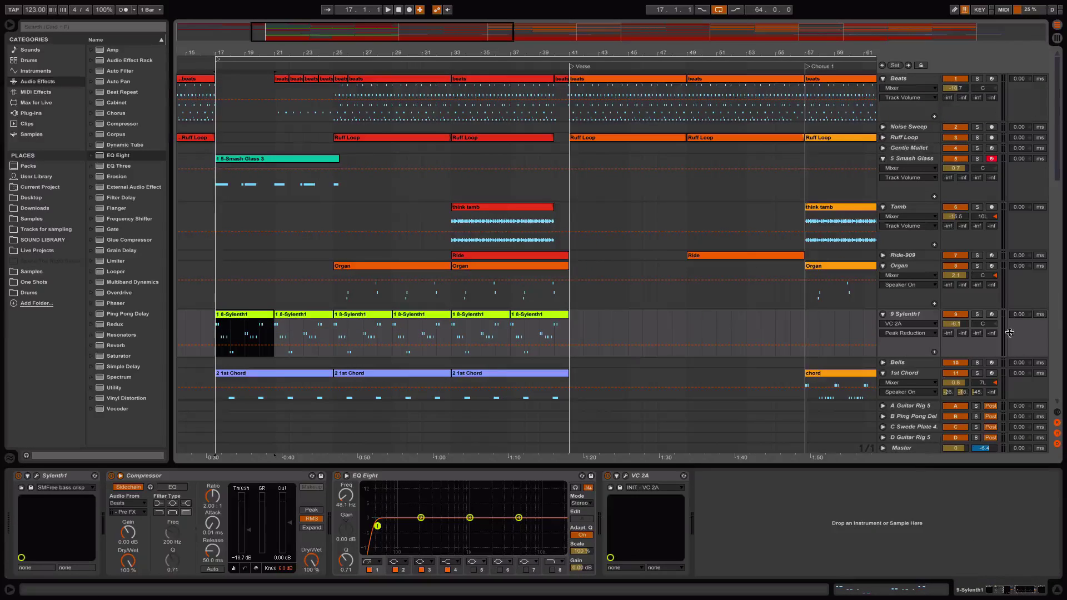
pyautogui.click(915, 314)
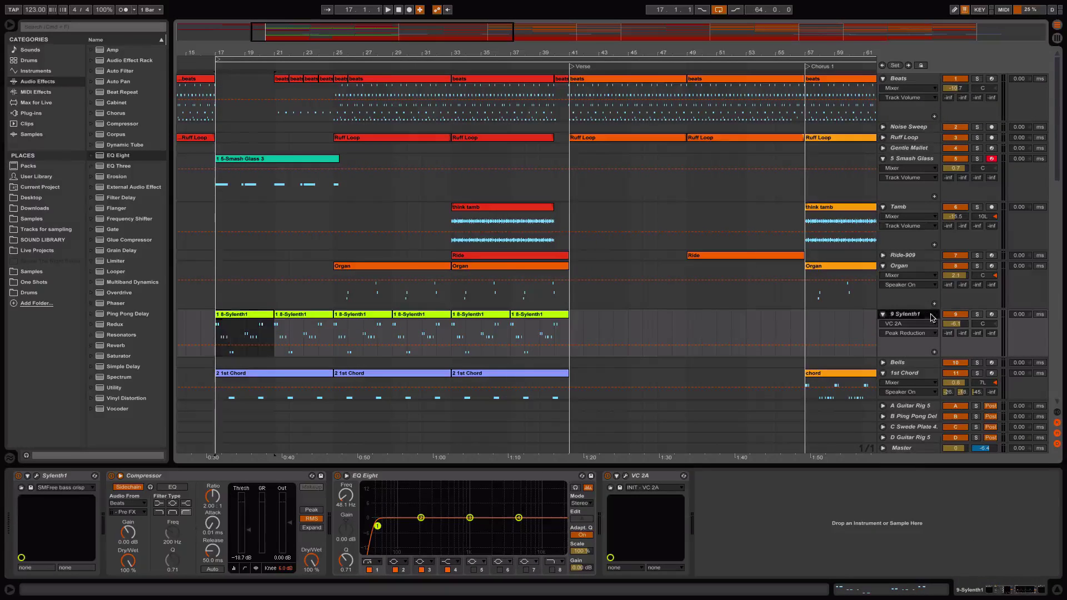
pyautogui.click(37, 476)
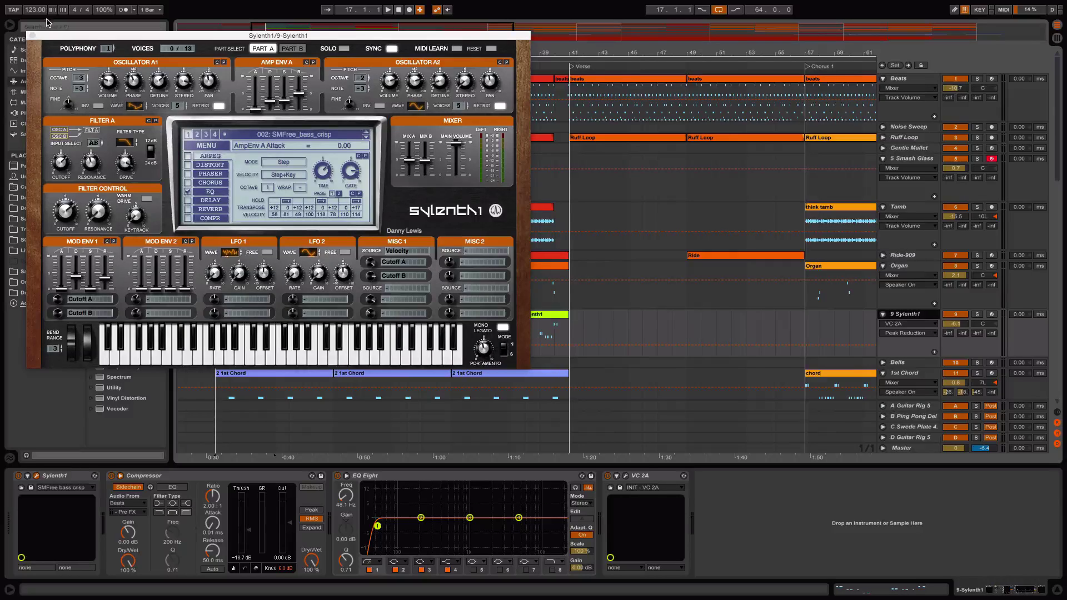
pyautogui.click(32, 37)
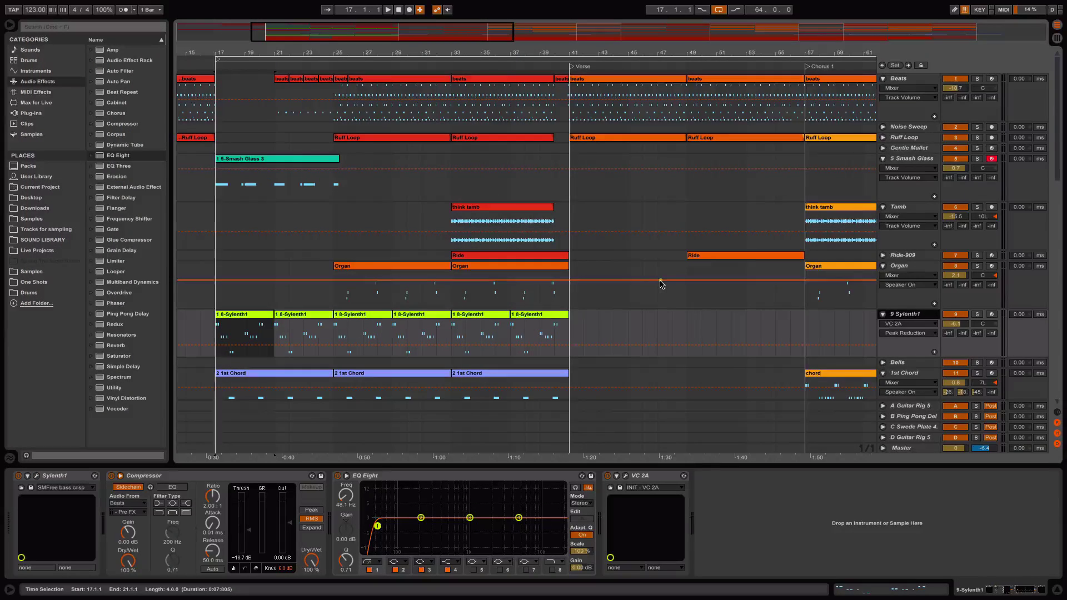
# Listen to the Sylenth1 bass from bar 17 in solo and within the full mix, and open the notes of its clip at bar 21.
pyautogui.click(282, 59)
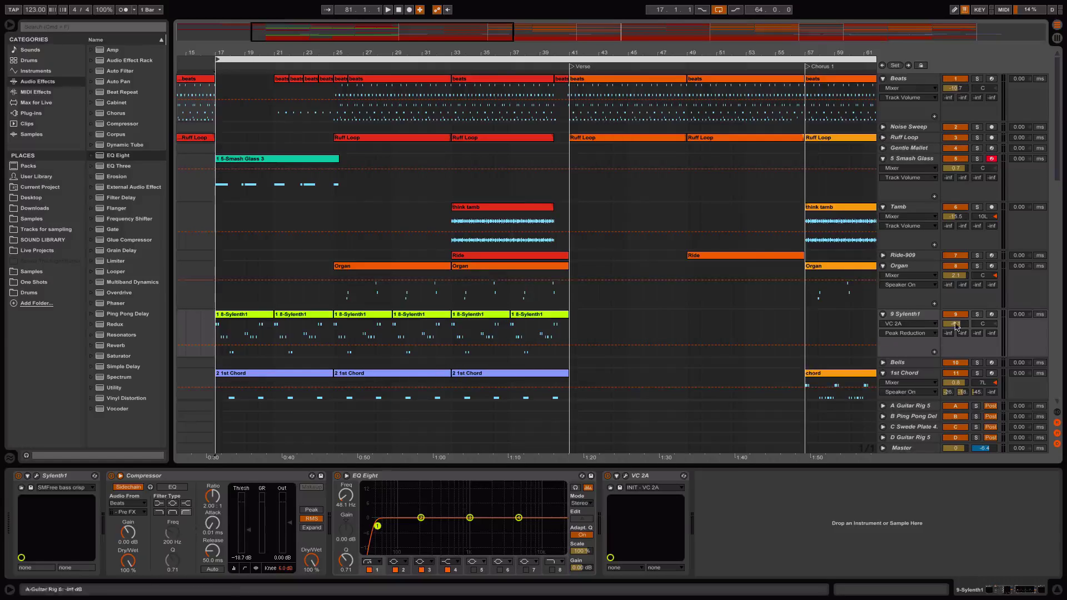
pyautogui.click(977, 315)
pyautogui.press('space')
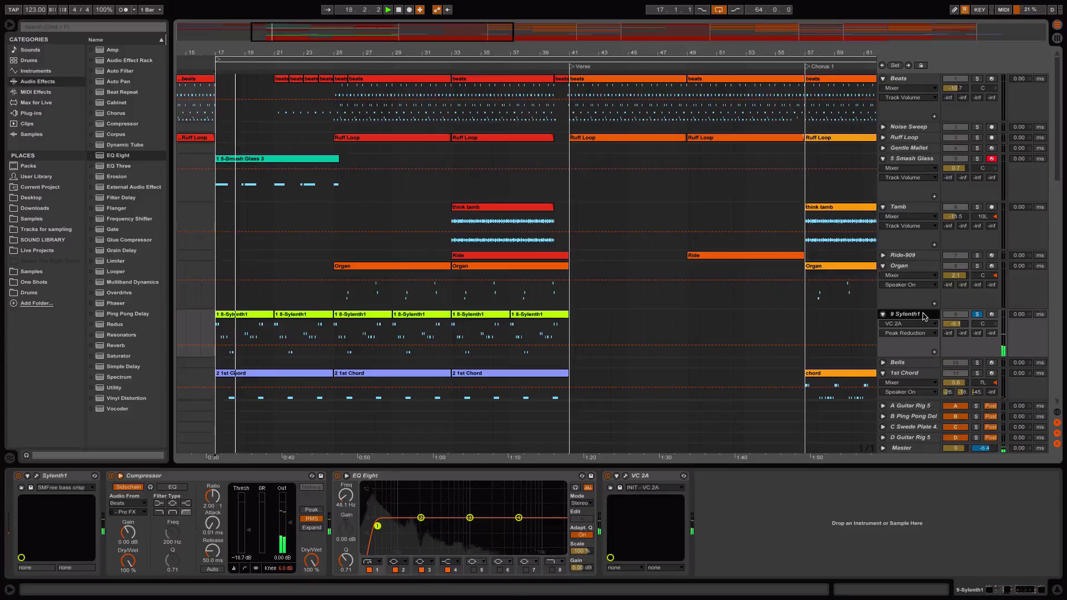
pyautogui.click(976, 315)
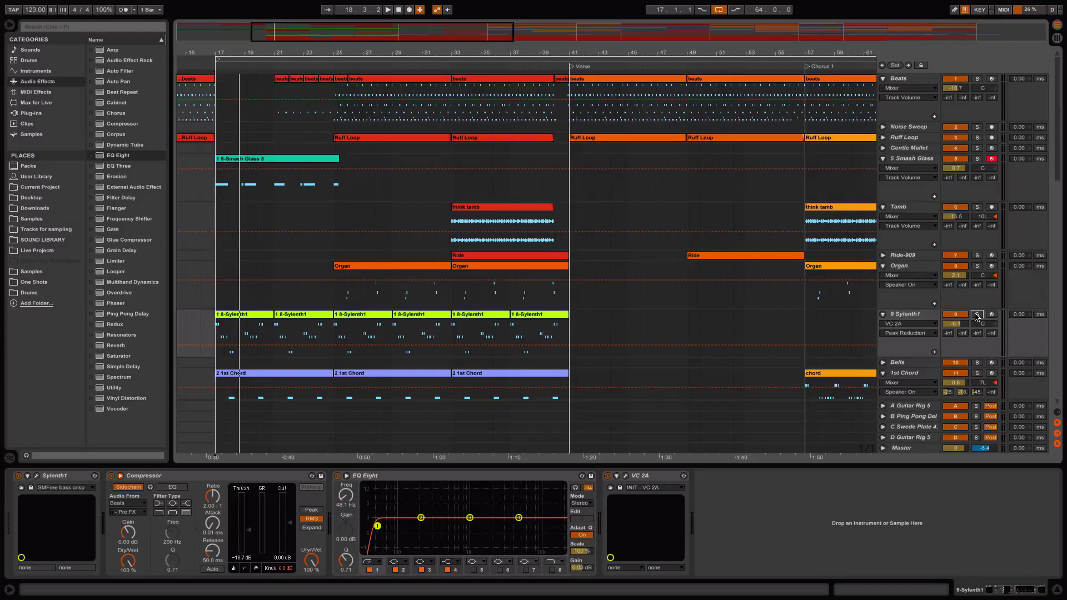
pyautogui.press('space')
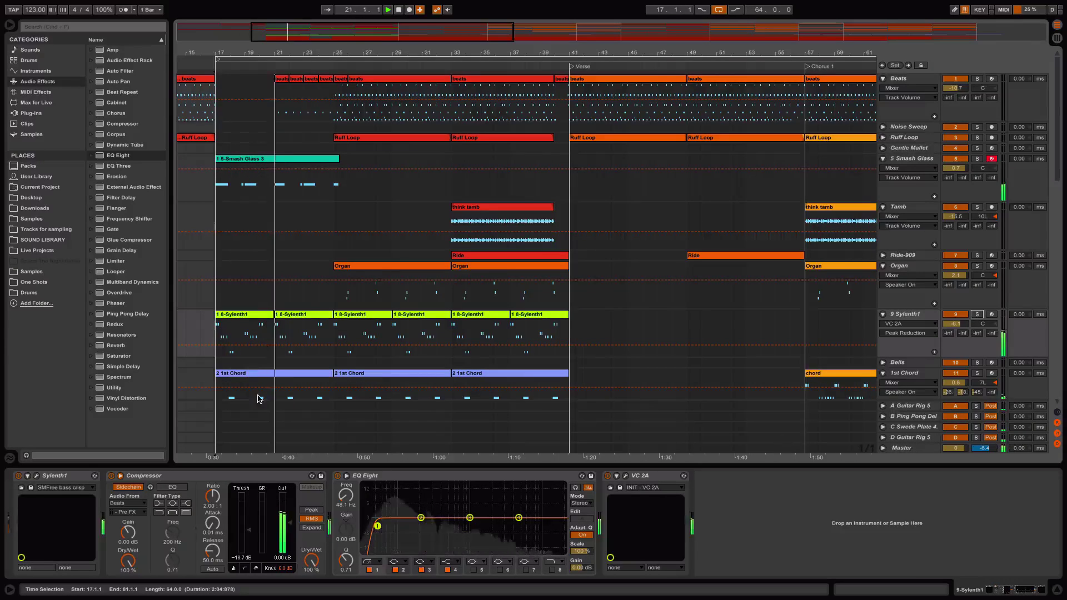
pyautogui.doubleClick(304, 334)
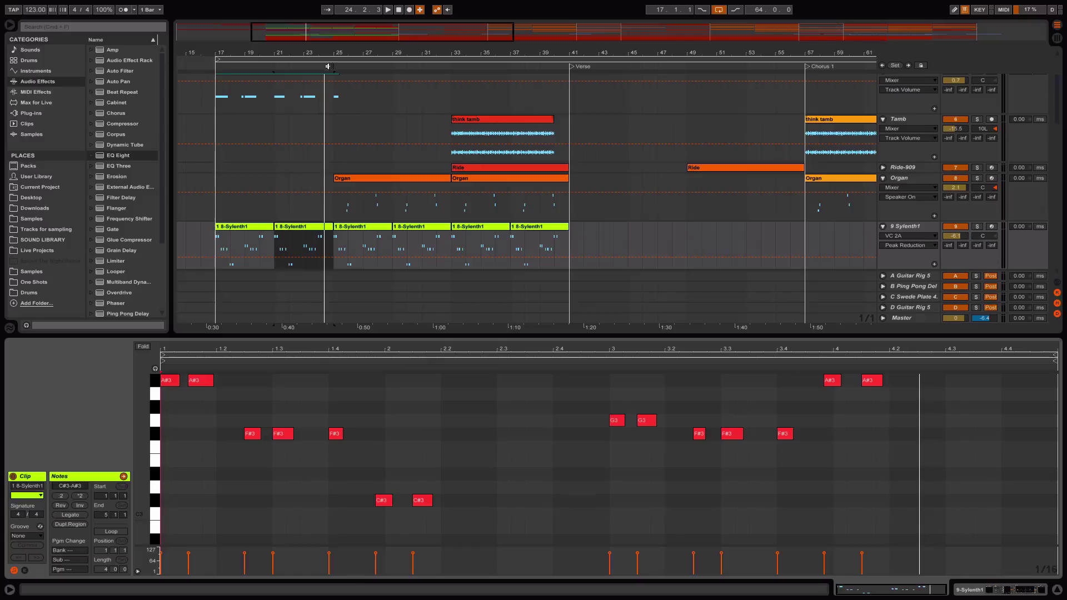
# Show the Organ track's device chain and play the looped section from bar 17.
pyautogui.click(928, 180)
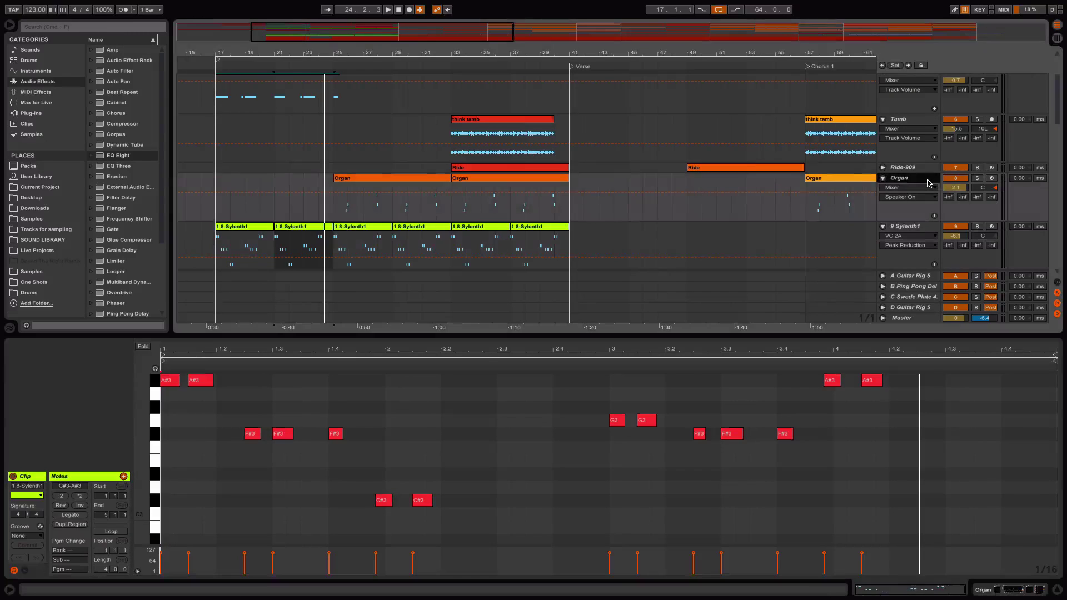
pyautogui.click(923, 180)
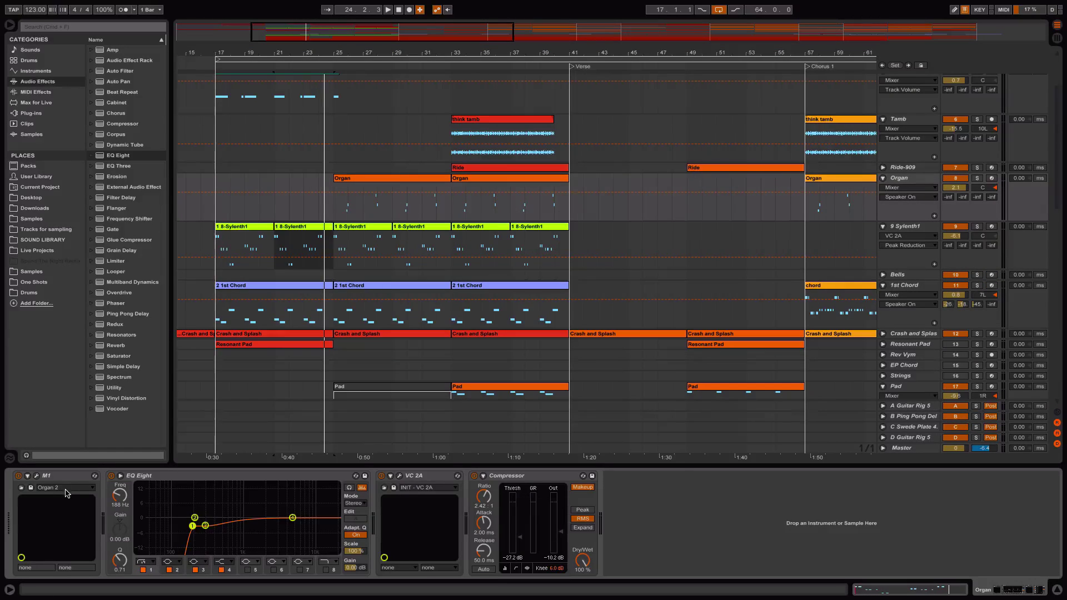
pyautogui.click(320, 59)
pyautogui.press('space')
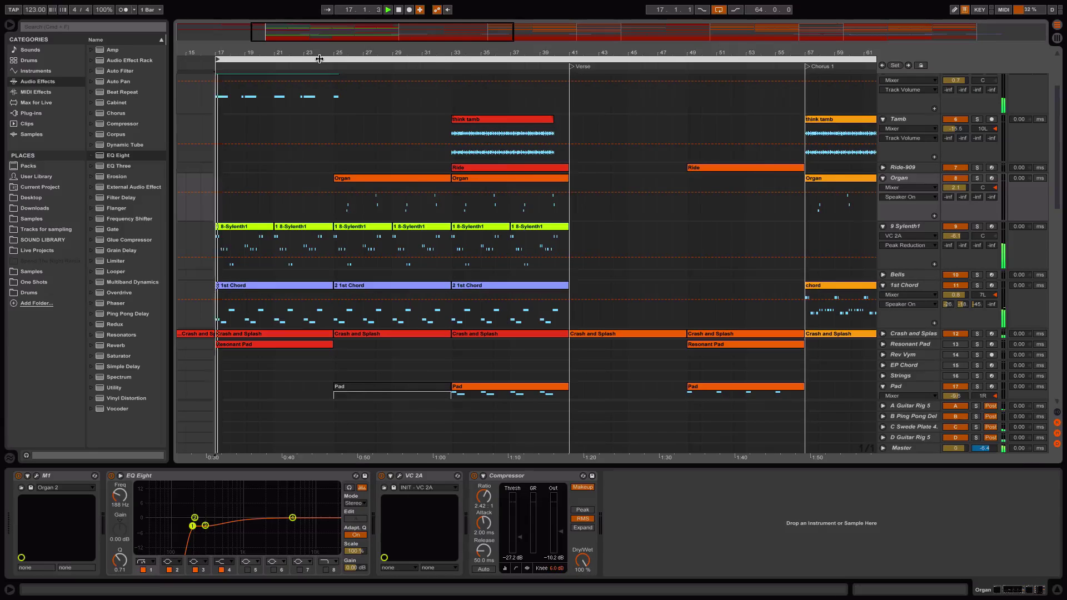
pyautogui.click(330, 66)
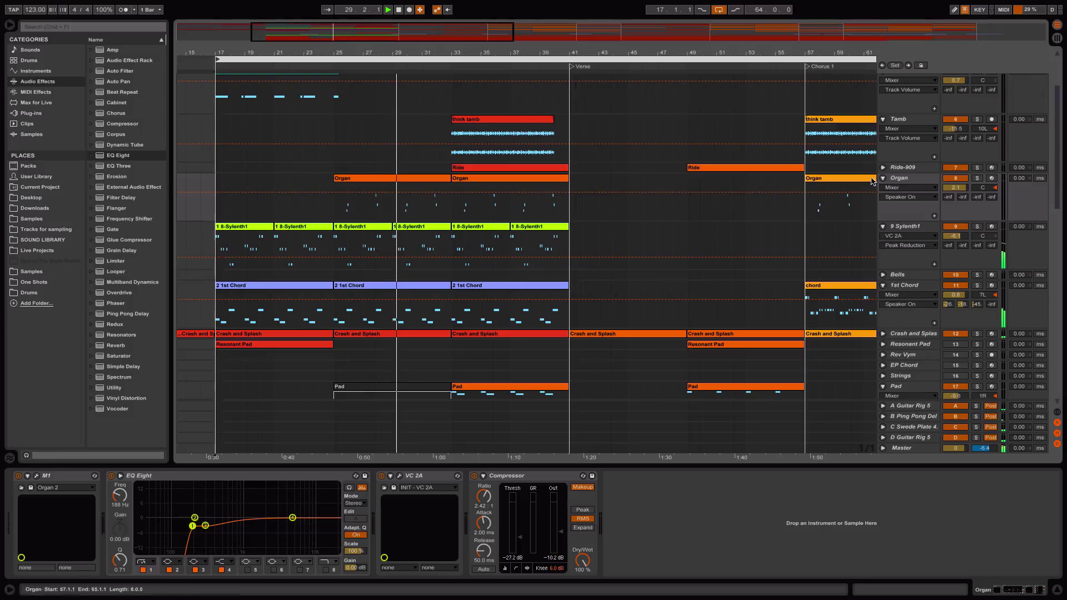
# Unfold the Ride-909 track and raise its volume to 3.0 dB.
pyautogui.click(910, 168)
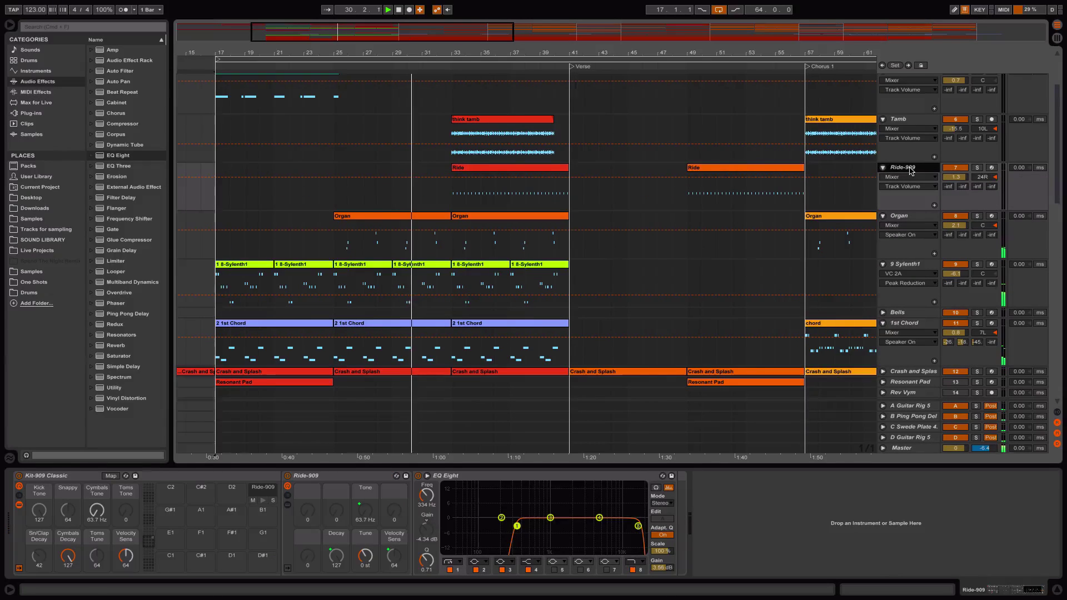
pyautogui.moveTo(956, 177); pyautogui.dragTo(954, 181)
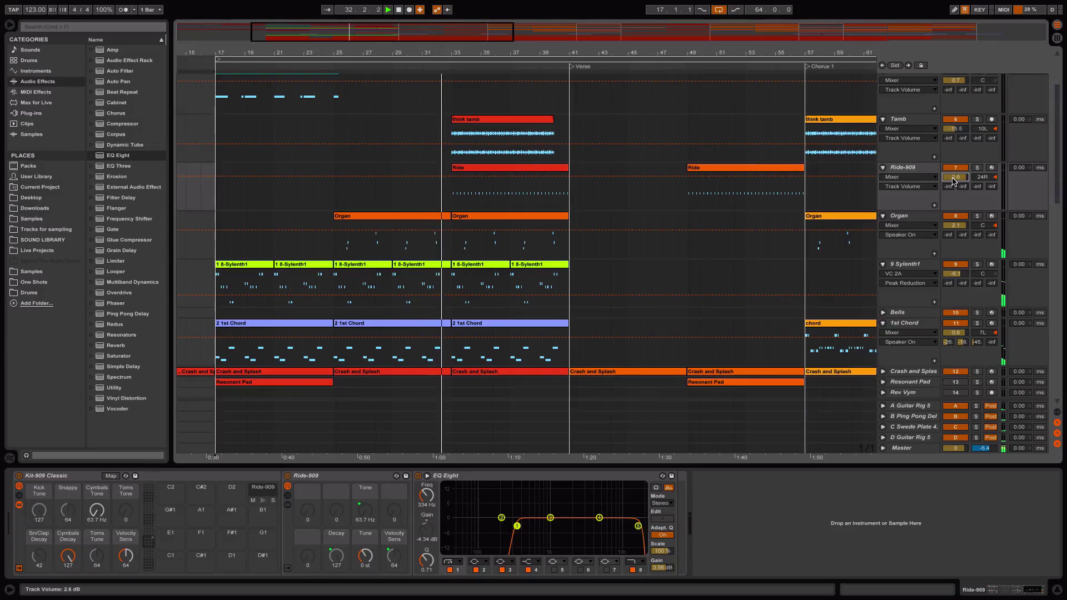
pyautogui.scroll(4, 954, 181)
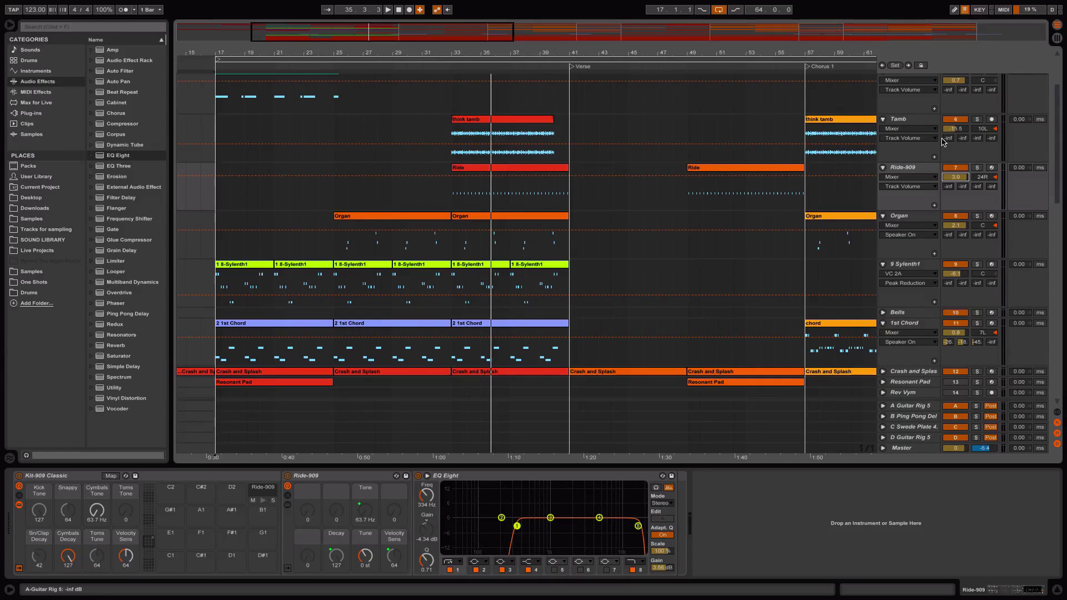
# Show the Tamb track's EQ Eight and examine its clips across the arrangement from the intro to the post chorus.
pyautogui.click(928, 119)
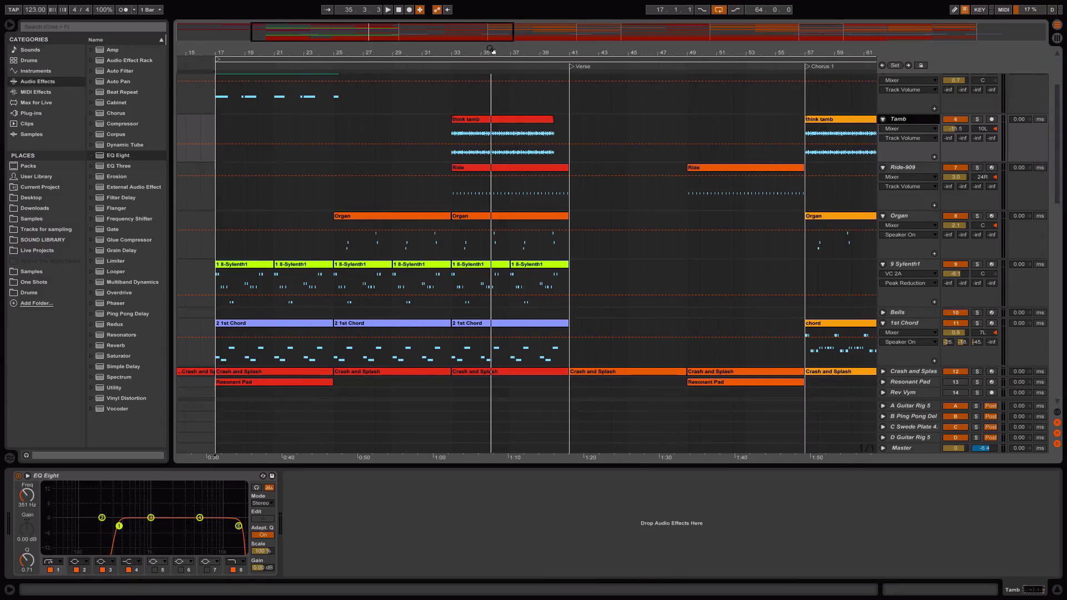
pyautogui.moveTo(493, 51); pyautogui.dragTo(484, 51)
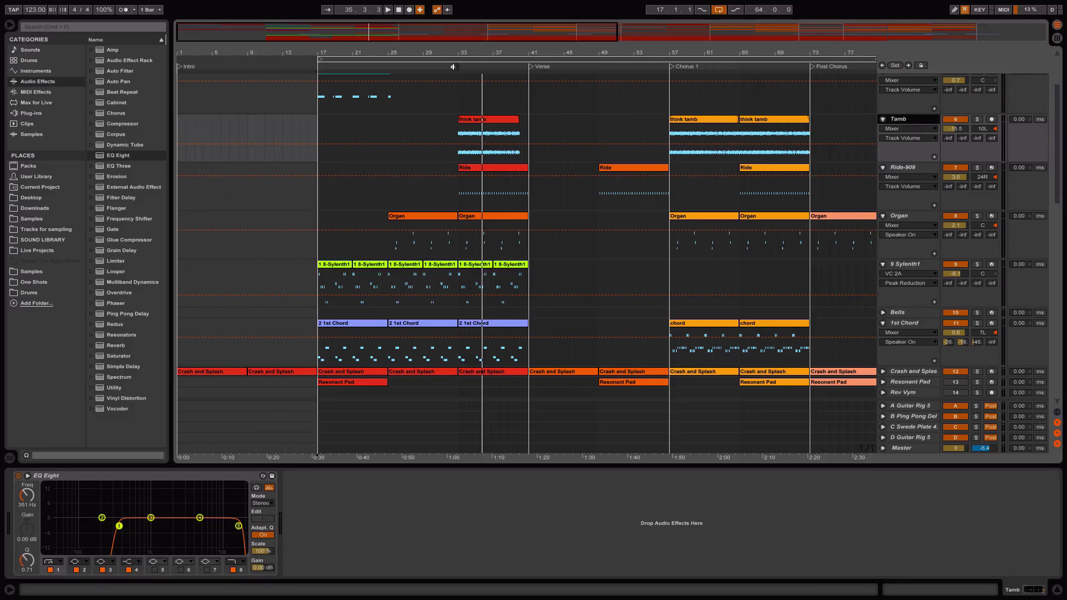
pyautogui.click(453, 67)
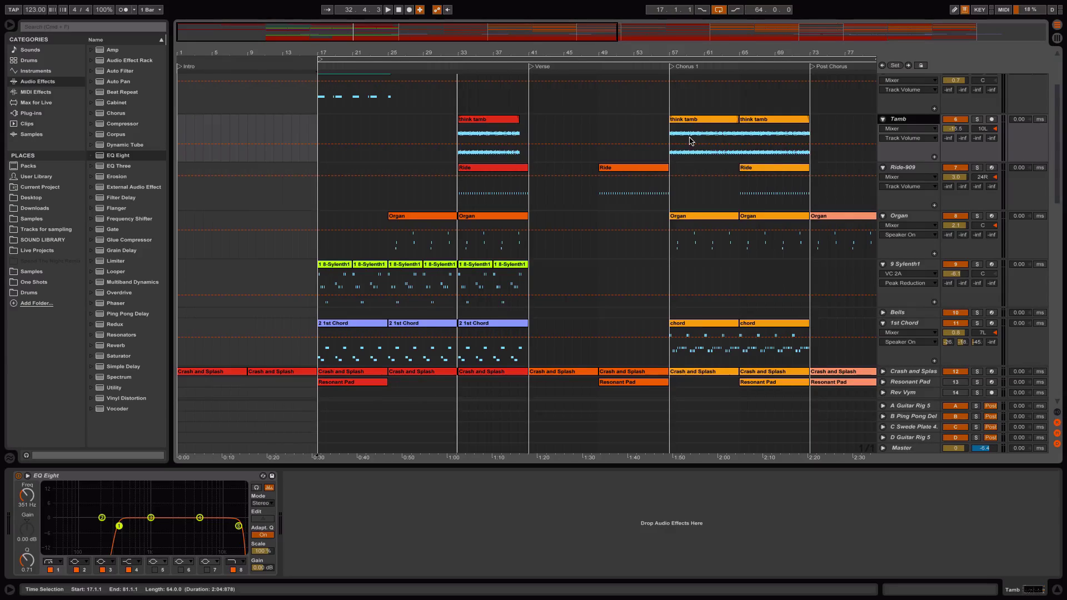
pyautogui.scroll(3, 689, 140)
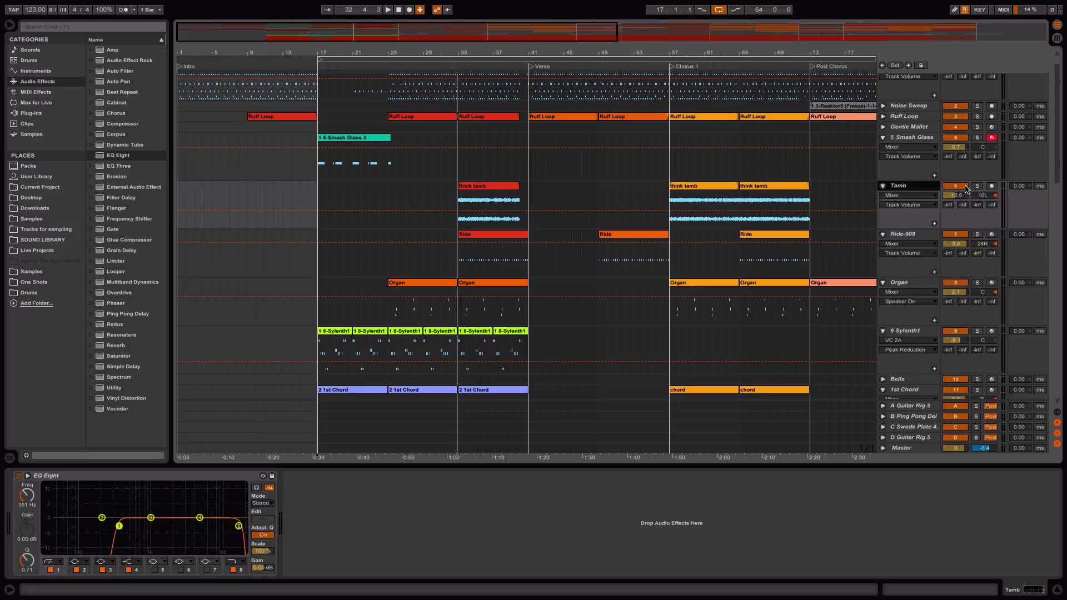
# Solo the Pad track and listen to it with the looped section playing from bar 17.
pyautogui.scroll(-9, 884, 251)
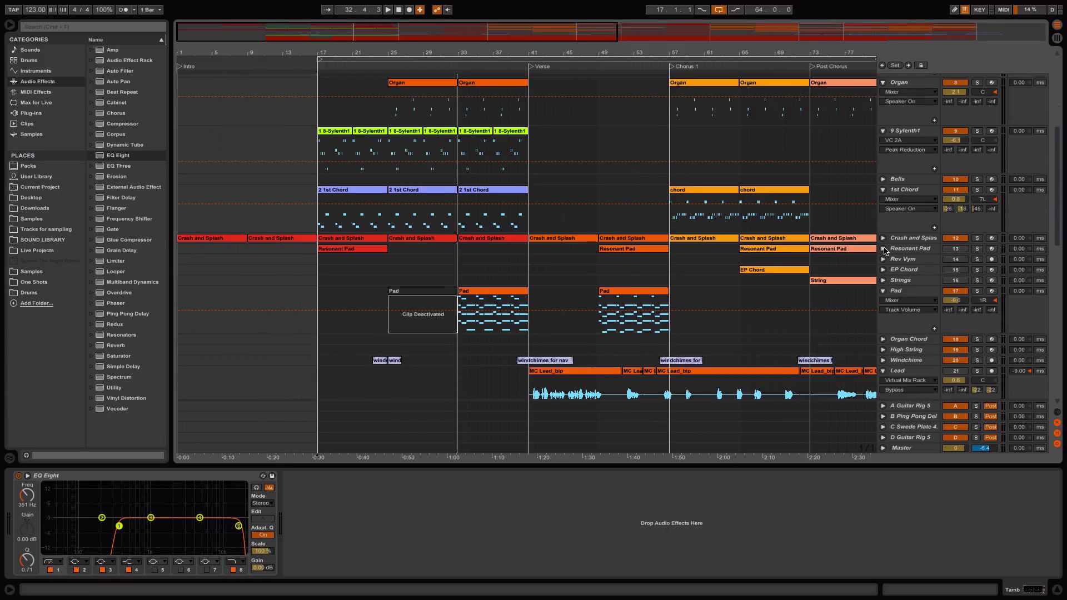
pyautogui.click(911, 292)
pyautogui.click(977, 292)
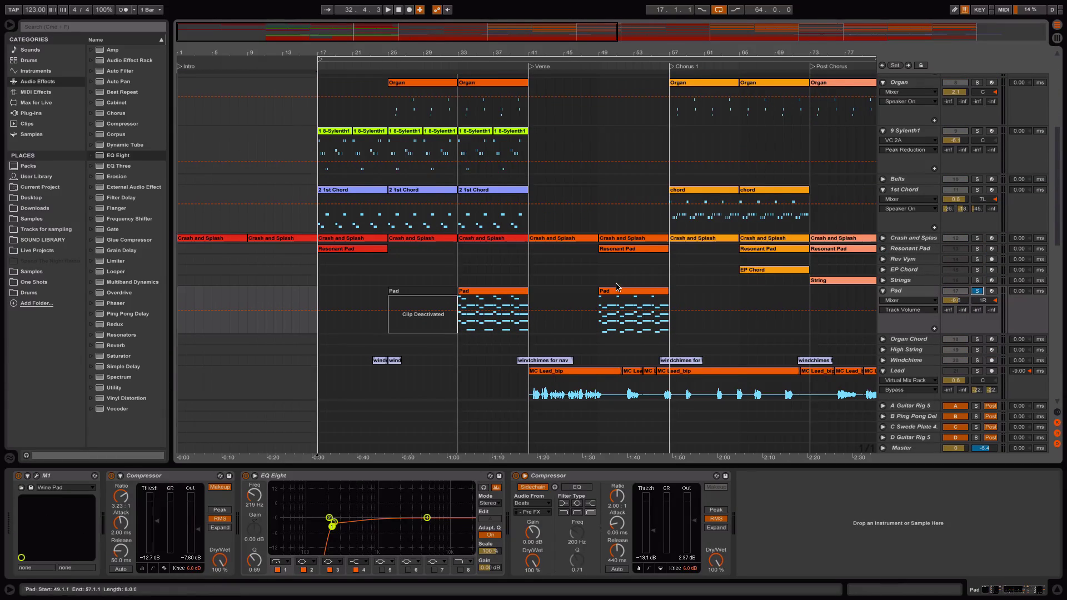
pyautogui.press('space')
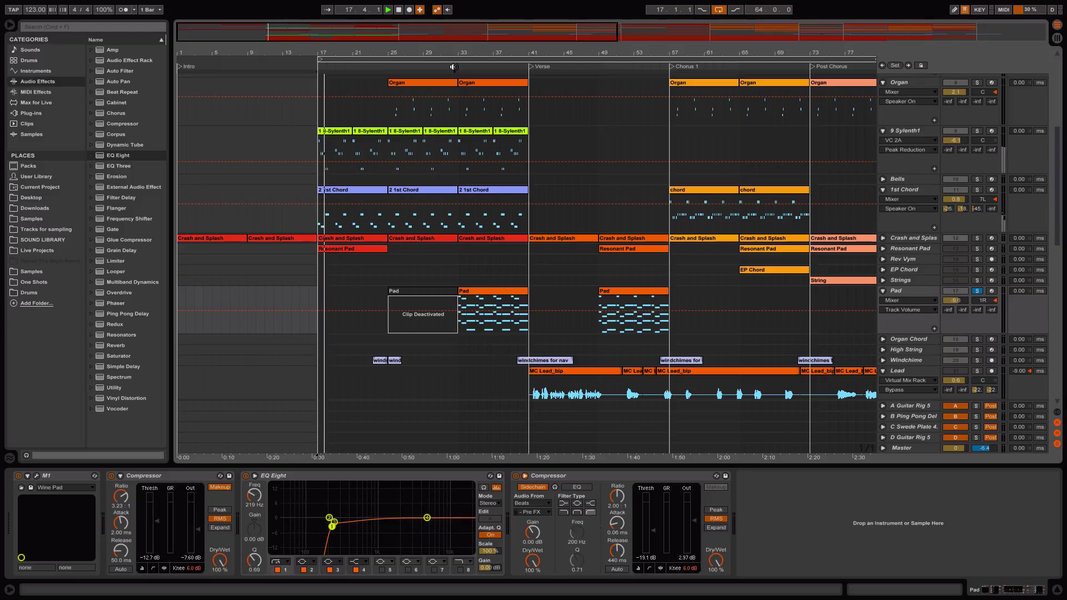
pyautogui.click(453, 67)
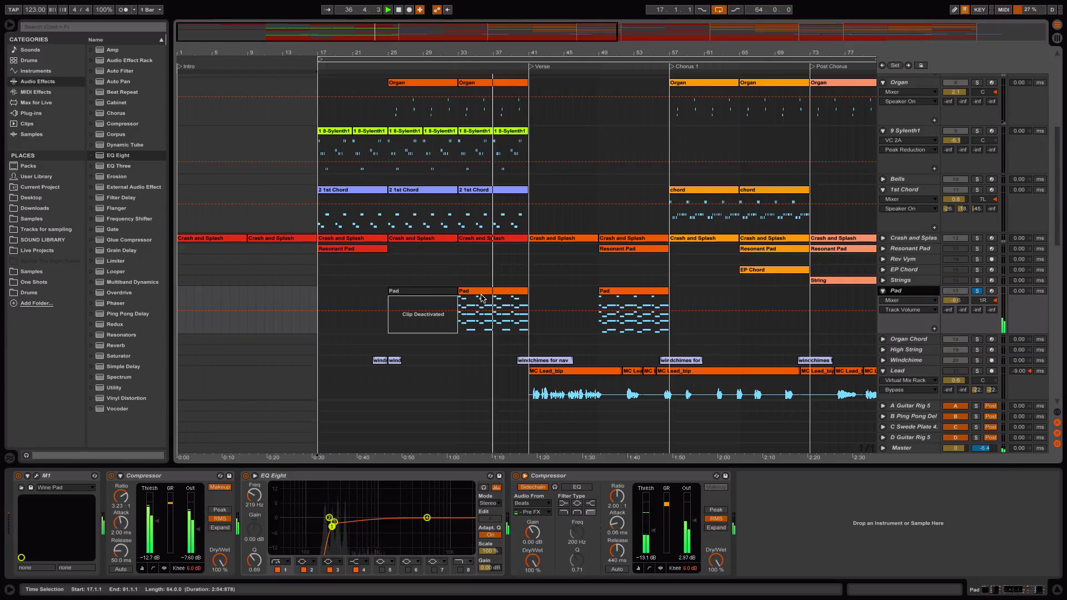
# View the Pad track's M1 plug-in window, lower the EQ Eight's first band frequency to 152 Hz, and close the plug-in window.
pyautogui.press('super+alt+p')
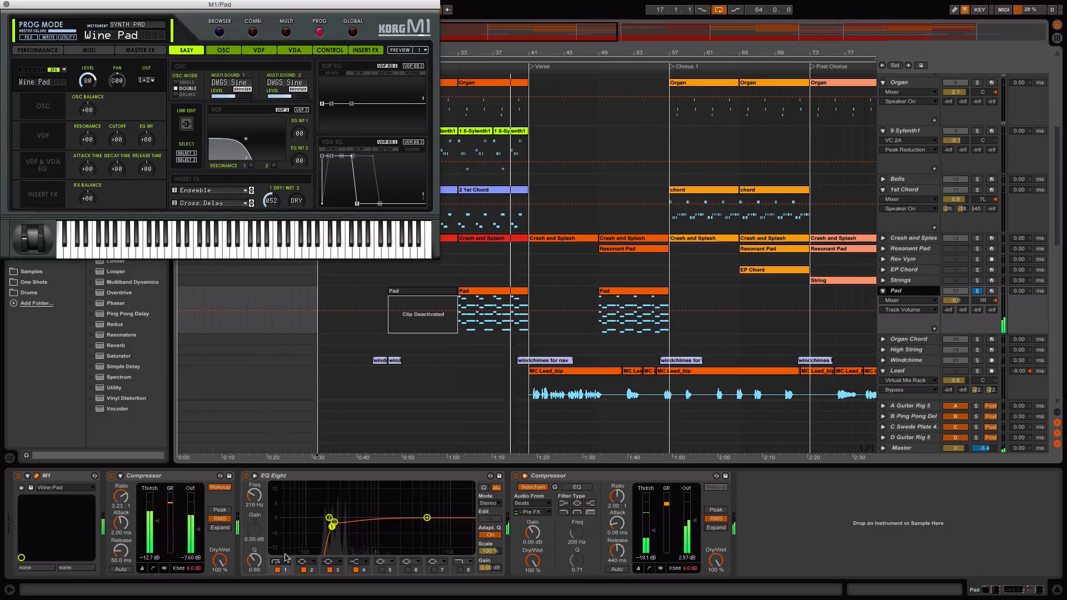
pyautogui.click(257, 499)
pyautogui.moveTo(259, 501); pyautogui.dragTo(259, 517)
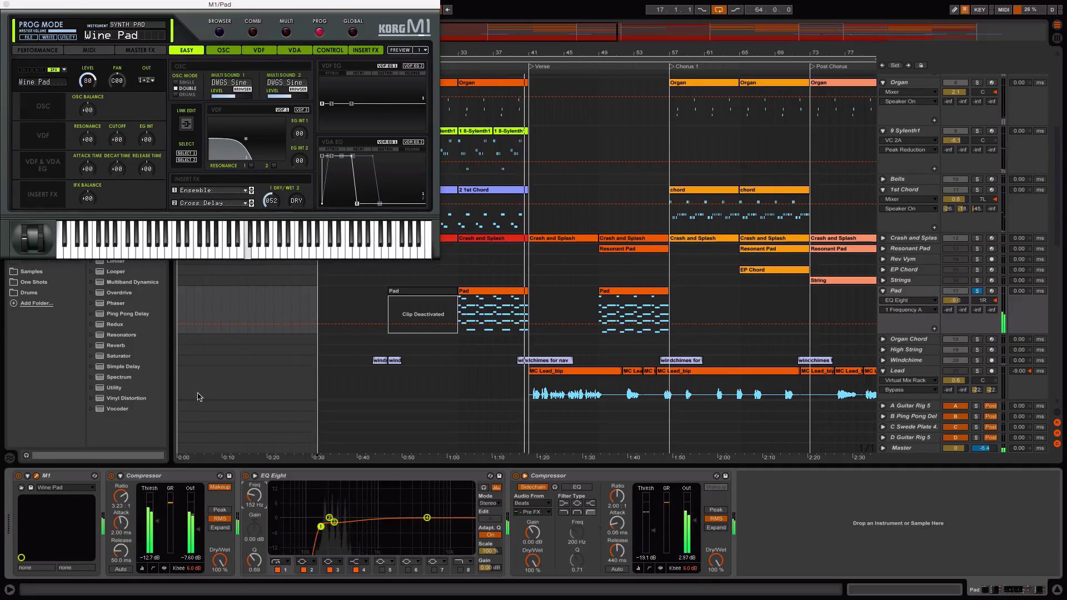
pyautogui.click(8, 5)
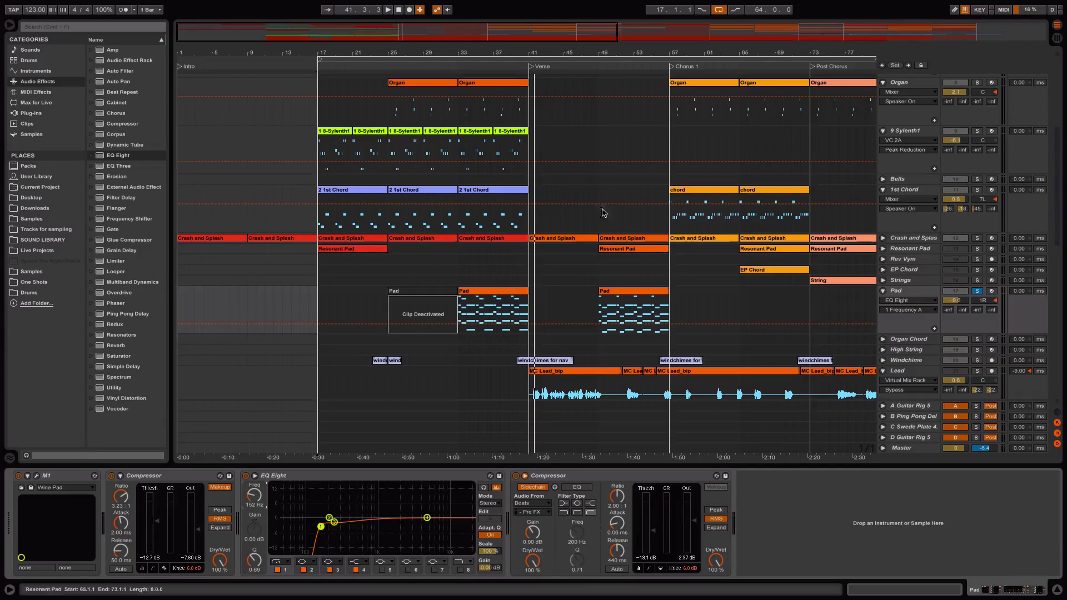
# Play the Pad clip from bar 33 in solo together with the Sylenth1 and Organ tracks, and clear all solos.
pyautogui.click(473, 298)
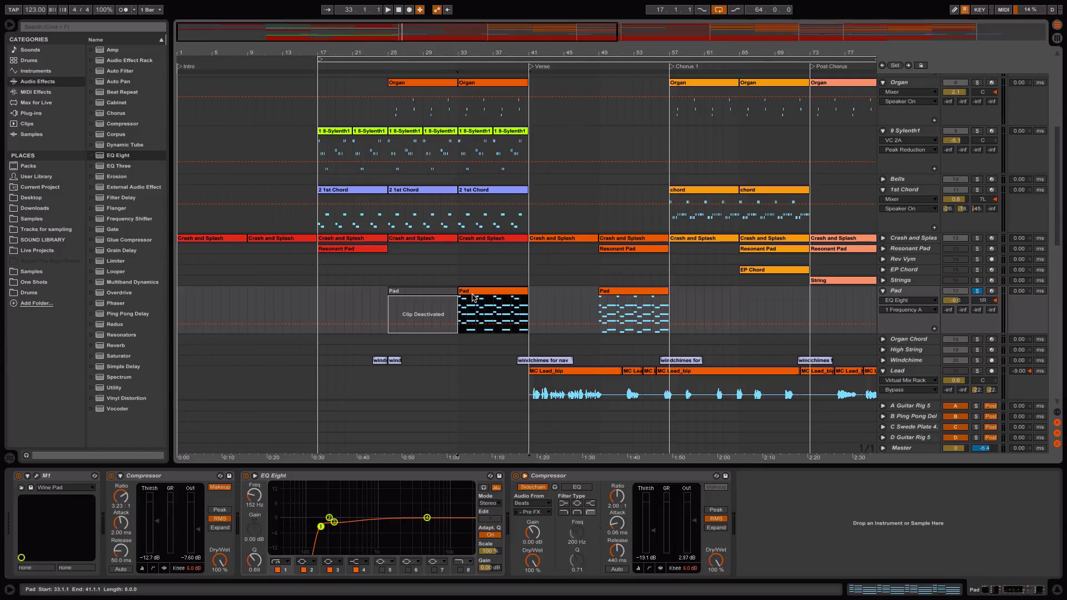
pyautogui.press('space')
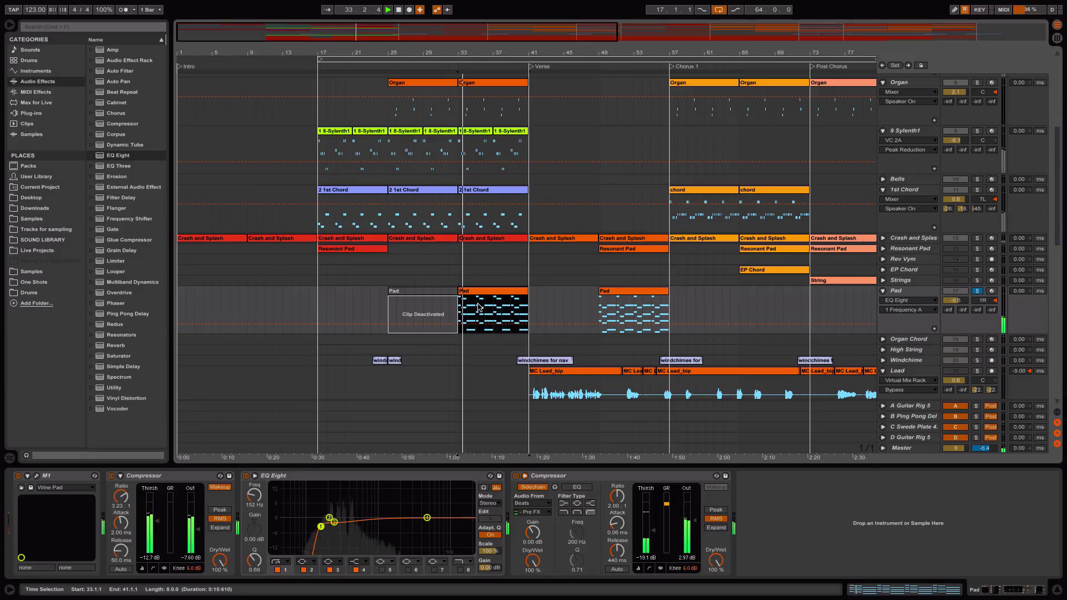
pyautogui.click(979, 131)
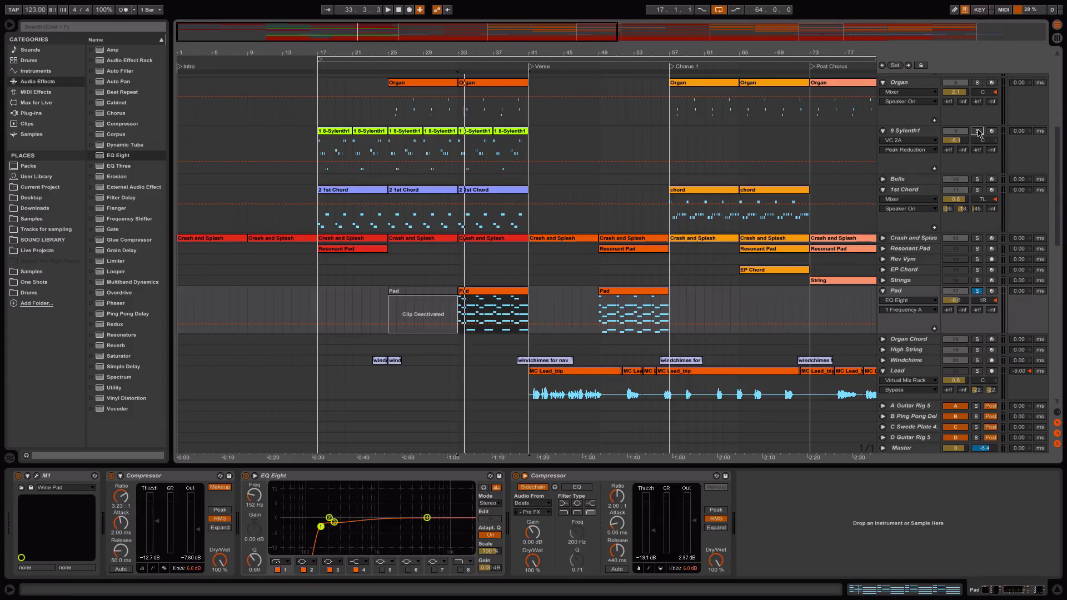
pyautogui.scroll(5, 979, 189)
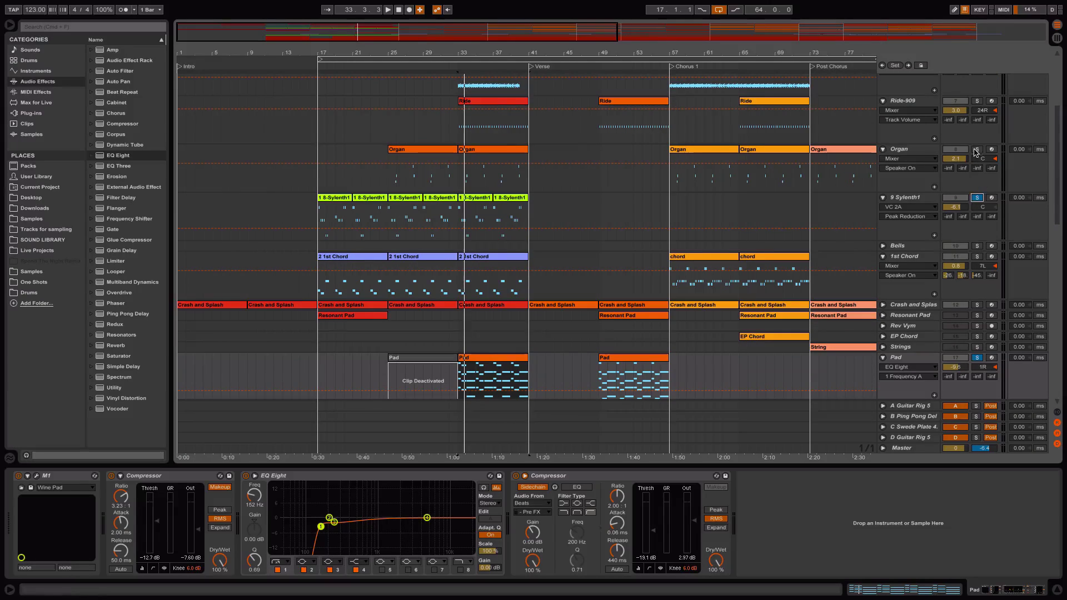
pyautogui.press('space')
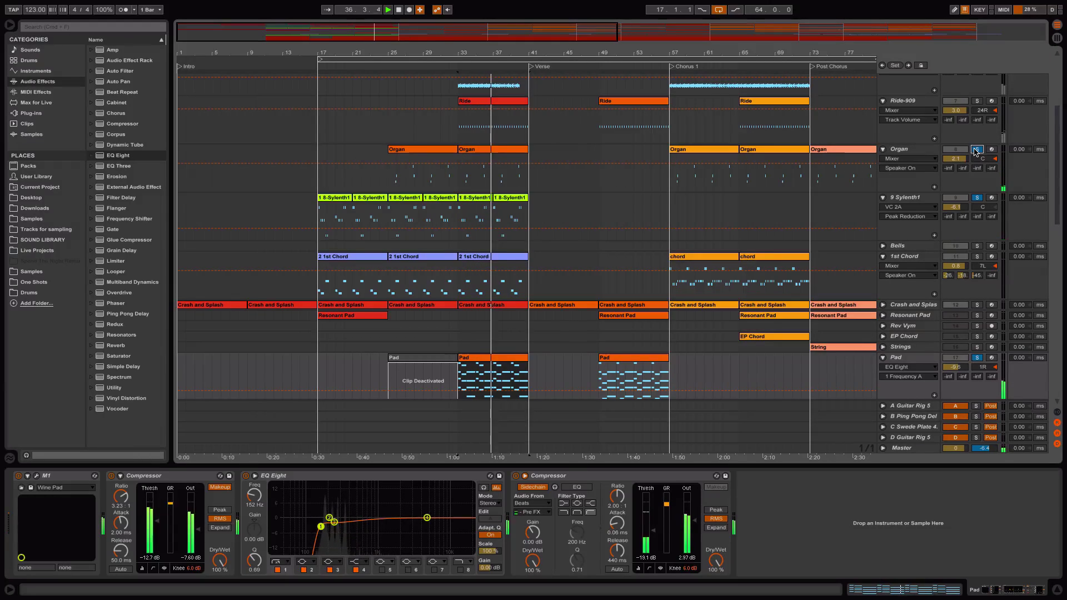
pyautogui.click(976, 149)
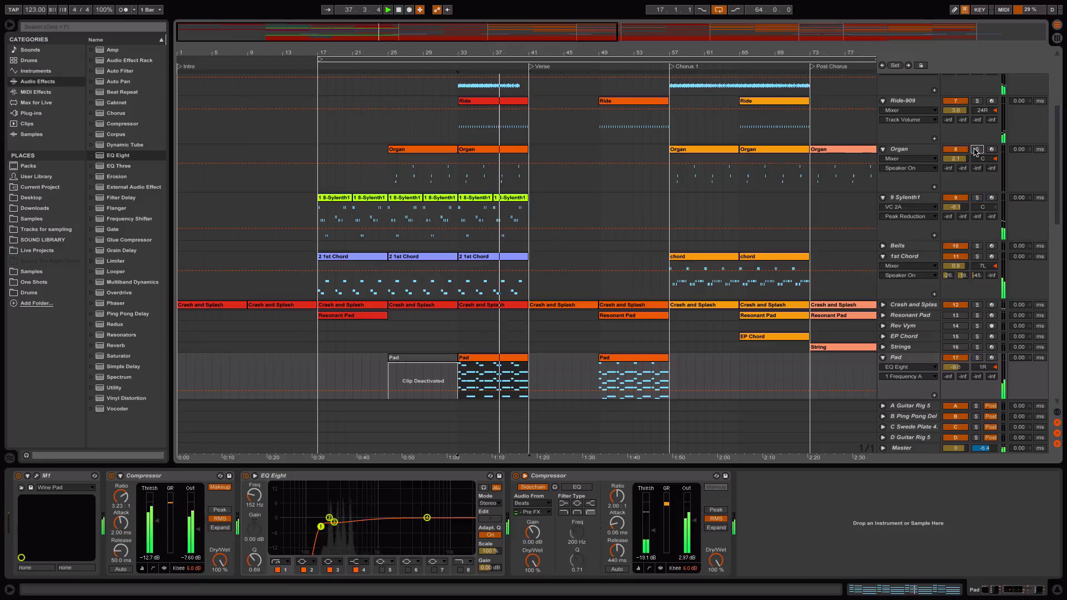
# Examine the backing vocal tracks from BV 1 to BV4 (2), including the BV one_bip clip at bar 29, and the MC Lead_bip track's devices.
pyautogui.scroll(-8, 719, 273)
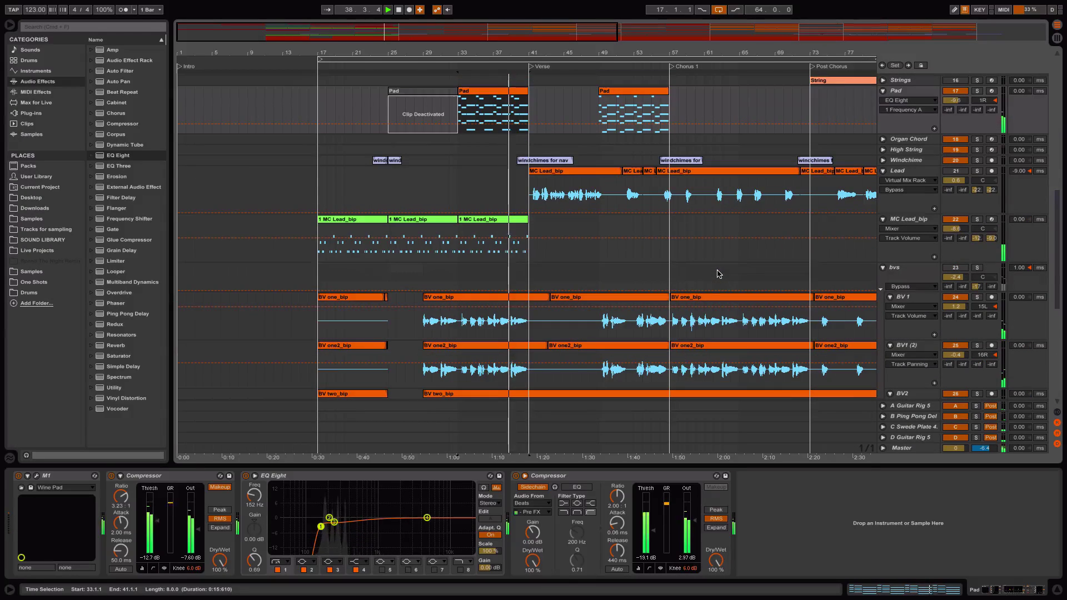
pyautogui.scroll(-1, 719, 274)
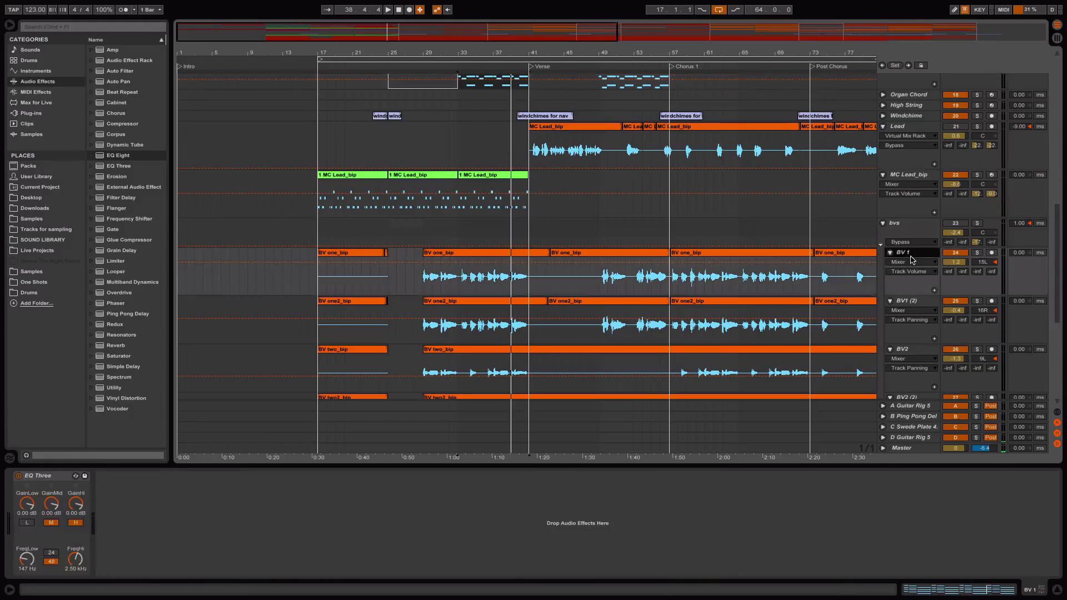
pyautogui.click(582, 262)
pyautogui.click(492, 257)
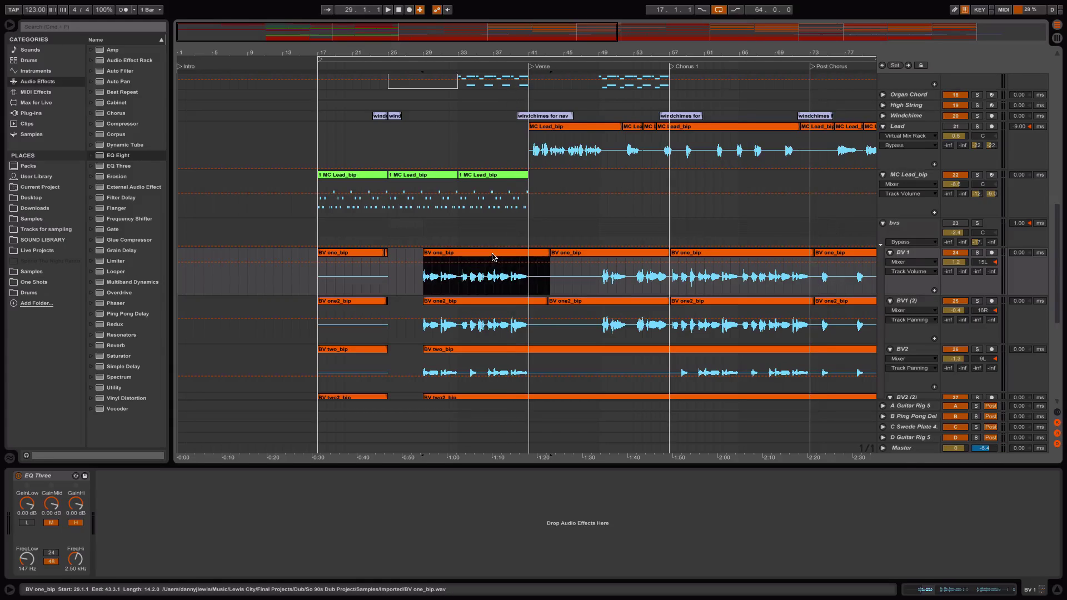
pyautogui.scroll(-2, 495, 261)
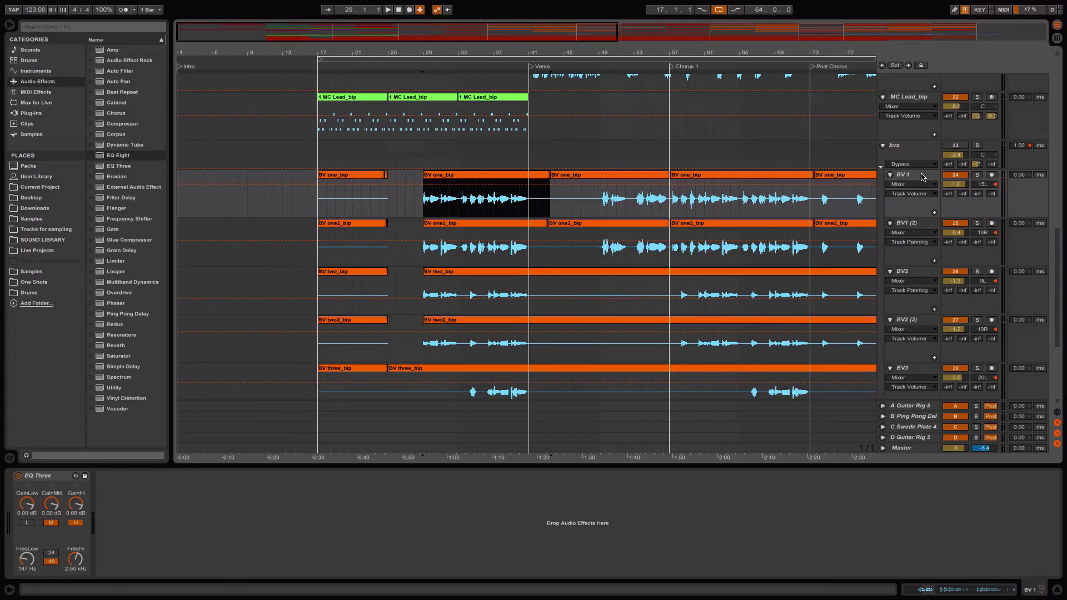
pyautogui.scroll(-4, 921, 176)
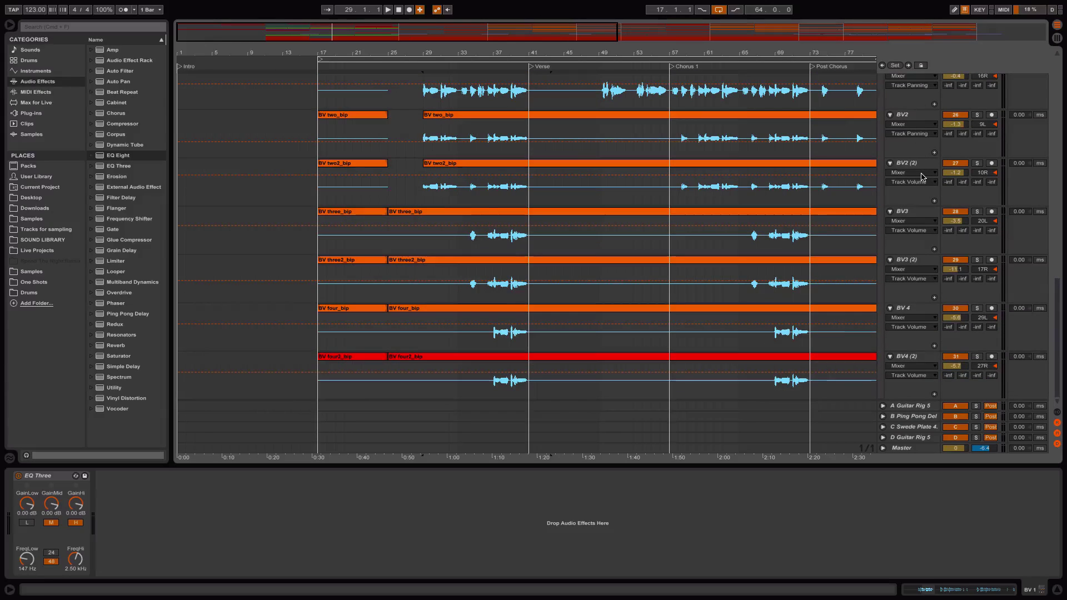
pyautogui.scroll(5, 921, 177)
pyautogui.click(930, 139)
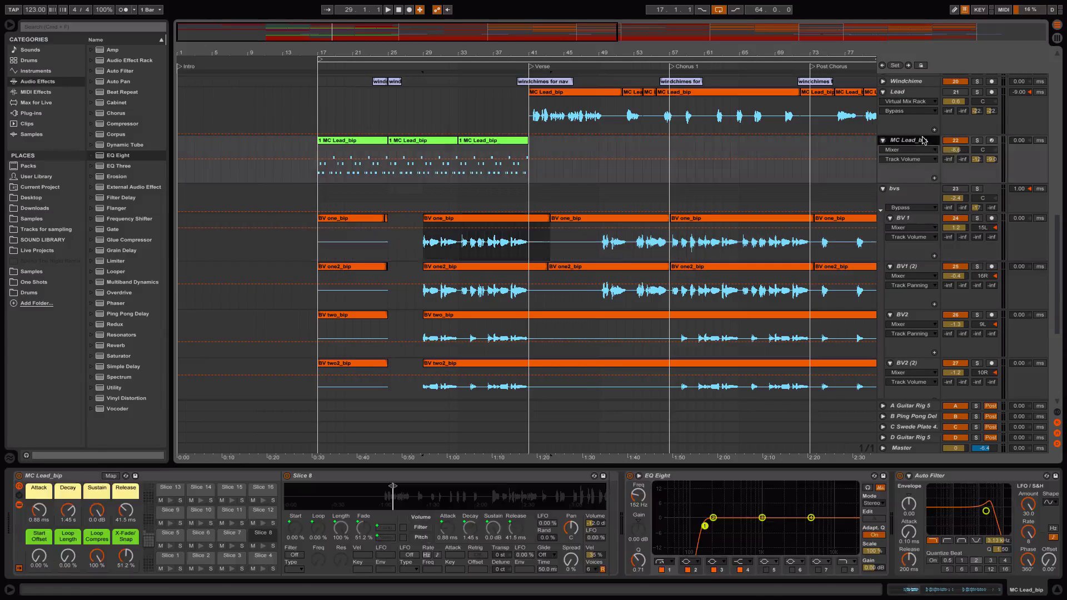
# Solo the MC Lead_bip track, play it from bar 17 and view the devices at the end of its chain.
pyautogui.click(977, 140)
pyautogui.click(341, 60)
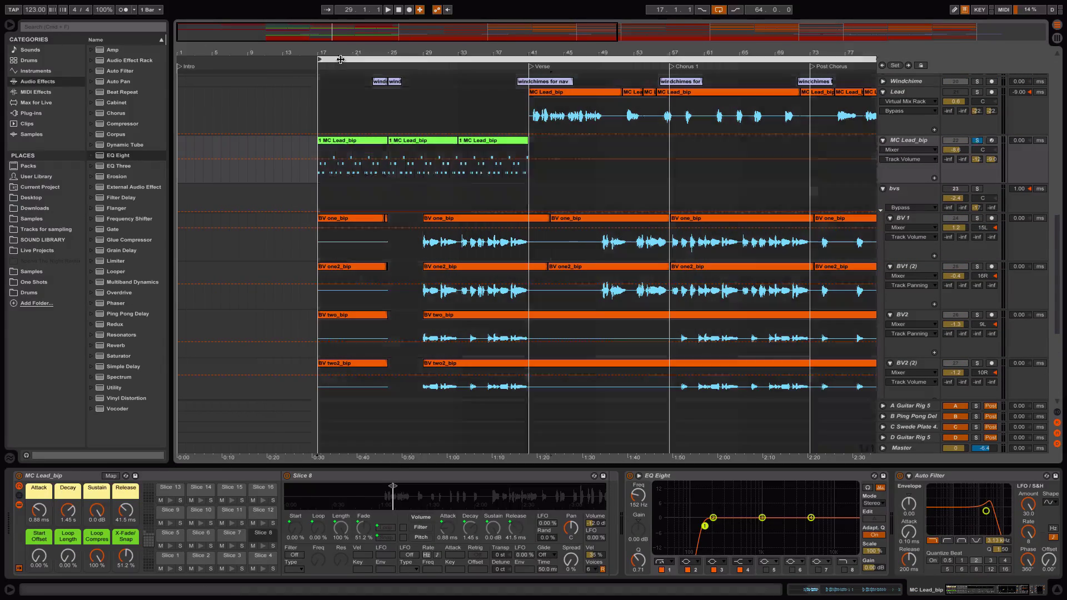
pyautogui.press('space')
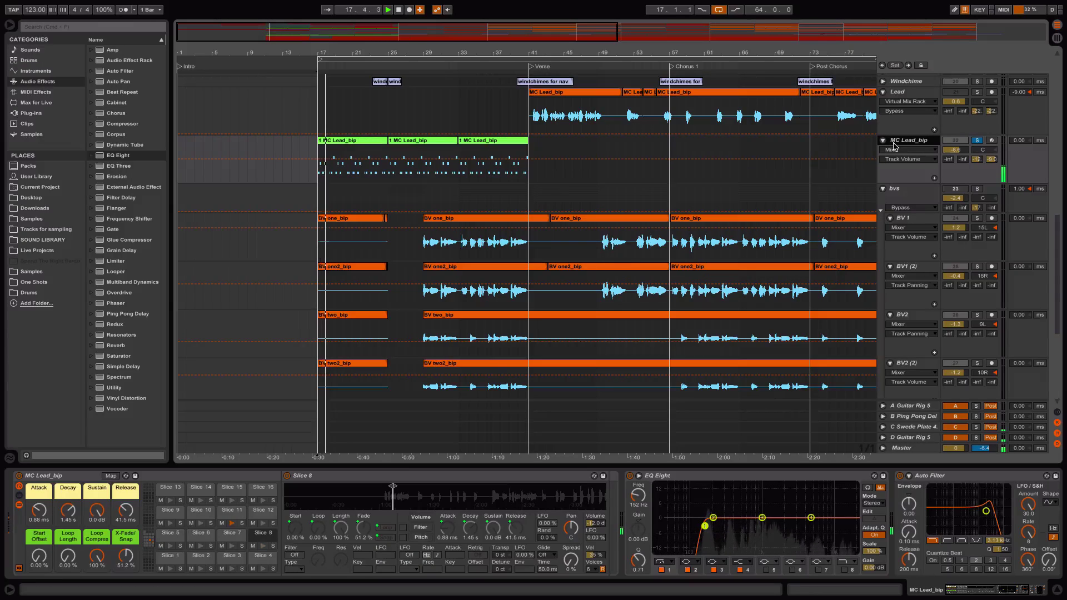
pyautogui.hscroll(5, 916, 553)
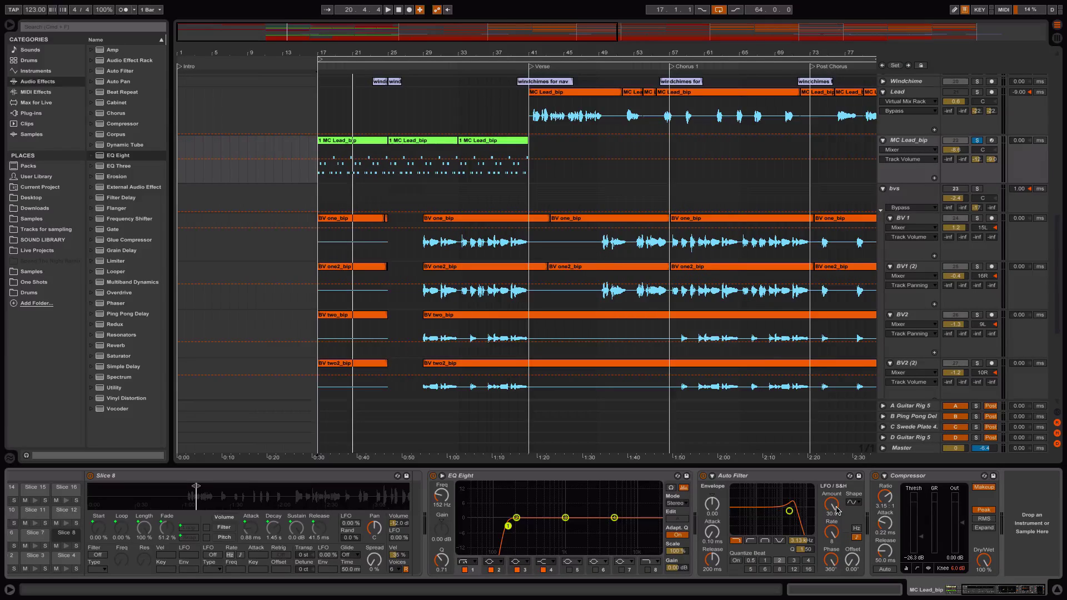
pyautogui.press('space')
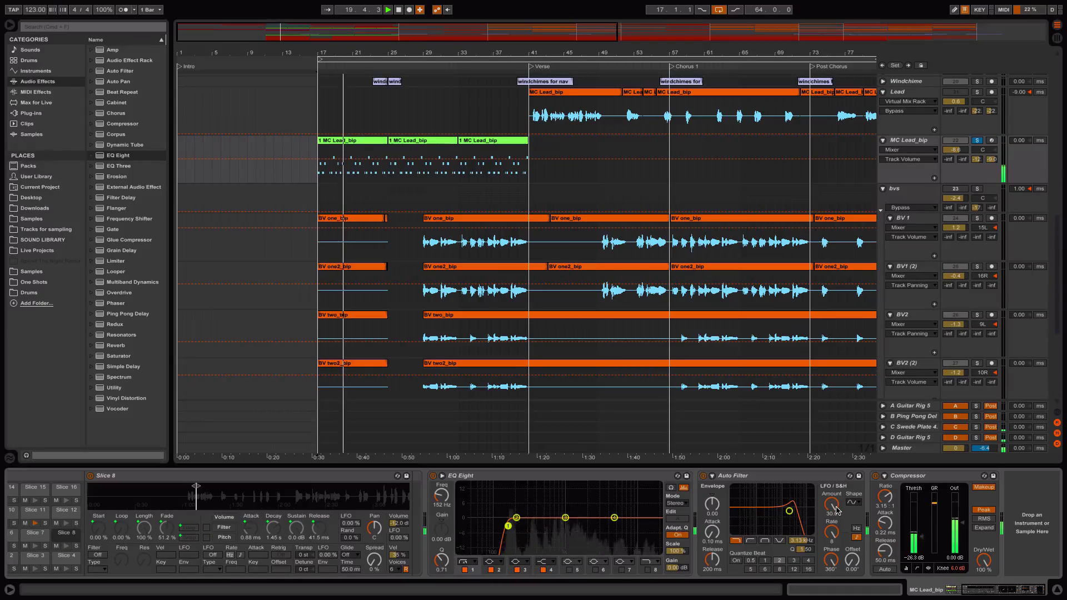
# Enlarge MC Lead_bip's EQ Eight display, try moving the EQ Eight after the Auto Filter, and undo the move.
pyautogui.click(442, 477)
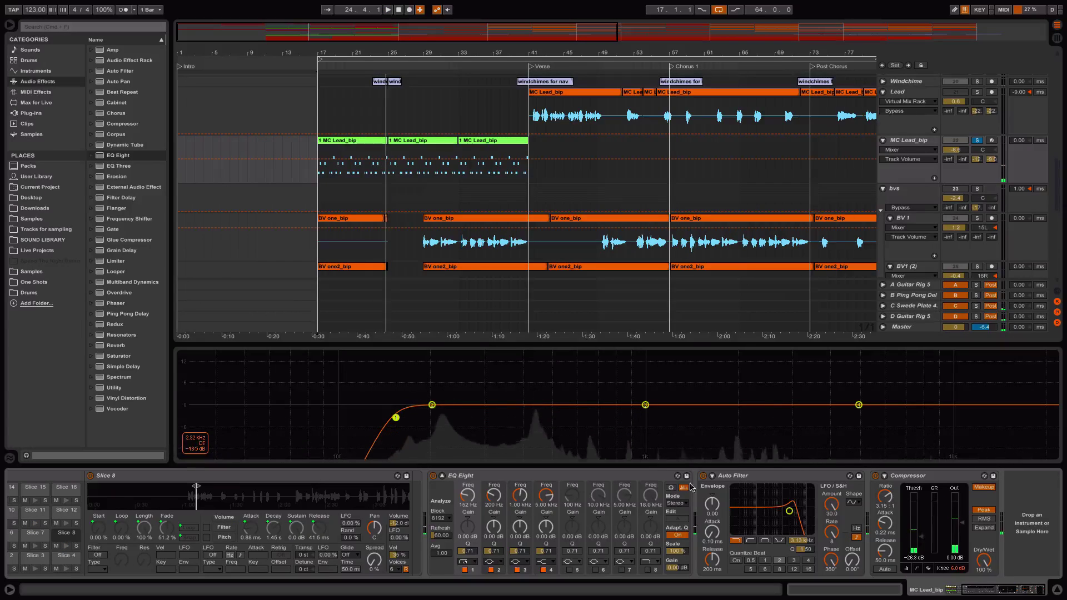
pyautogui.moveTo(630, 476); pyautogui.dragTo(872, 478)
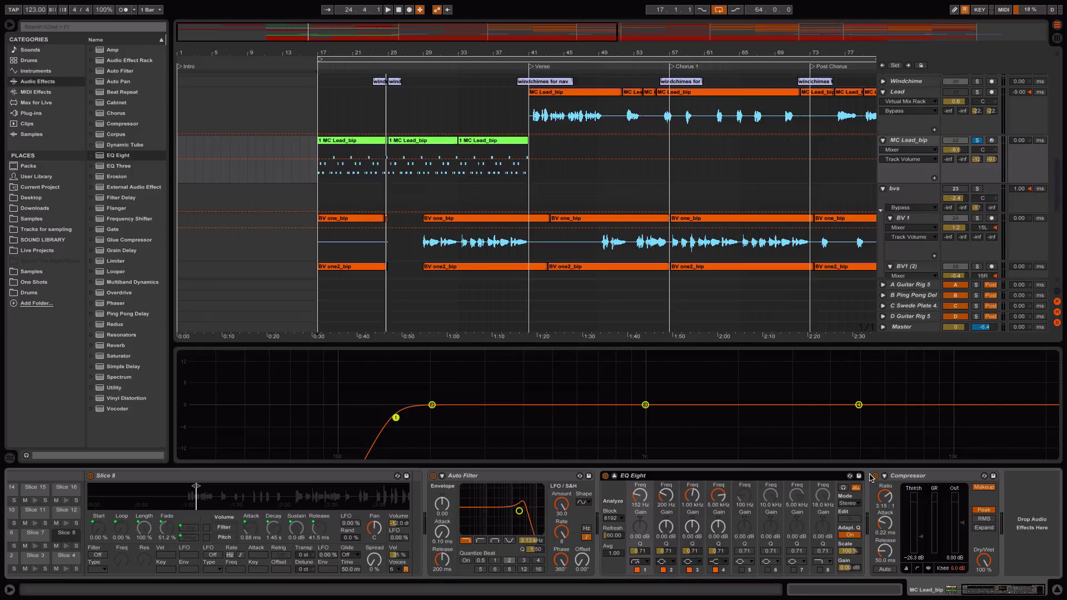
pyautogui.press('super+z')
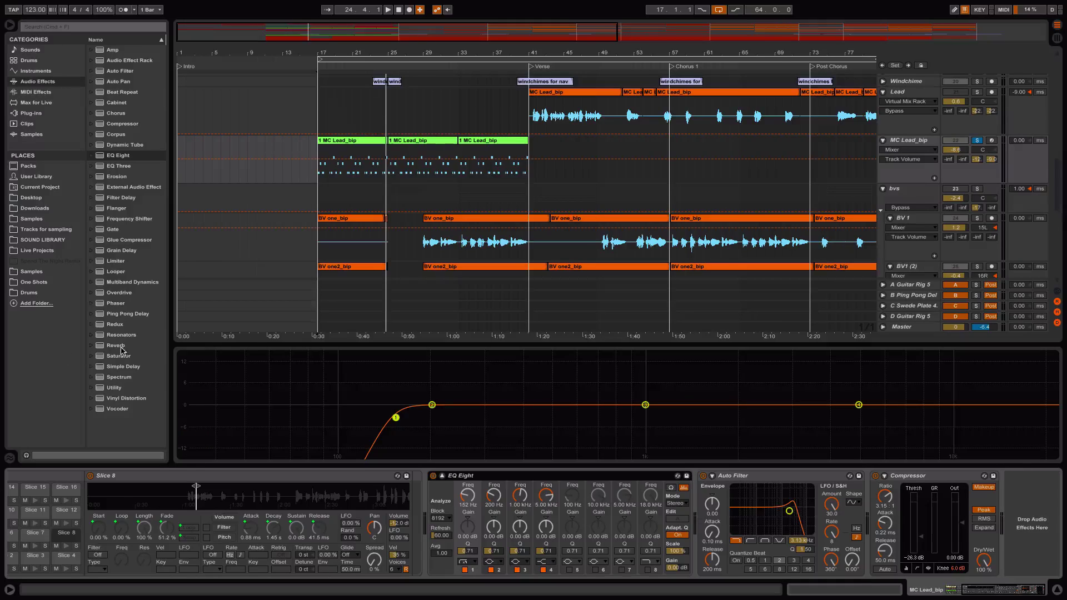
# Add a Spectrum between the Auto Filter and Compressor on MC Lead_bip and enlarge its display.
pyautogui.click(122, 326)
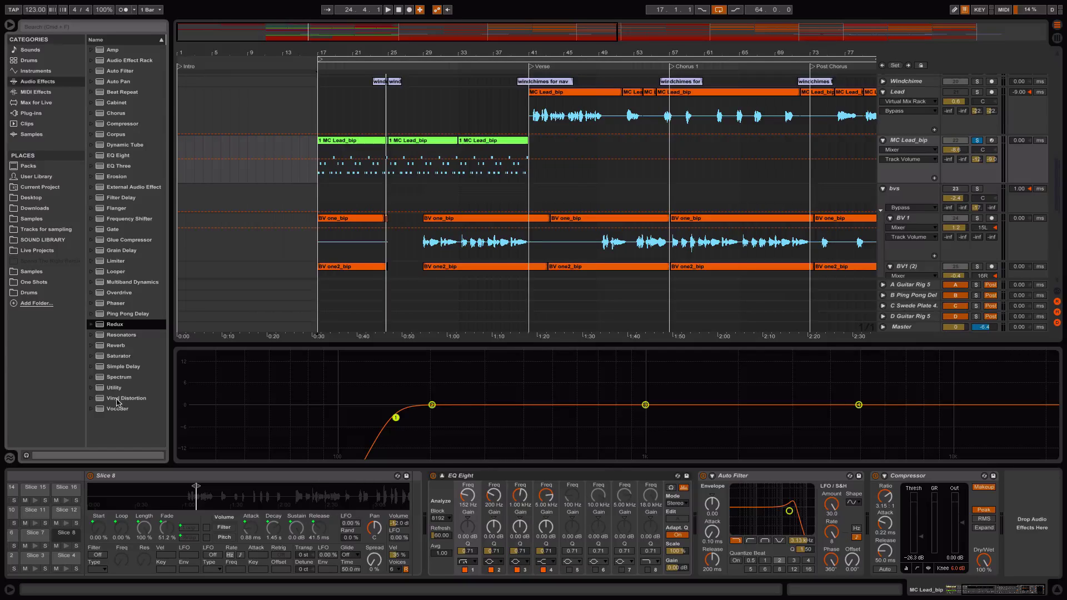
pyautogui.click(117, 378)
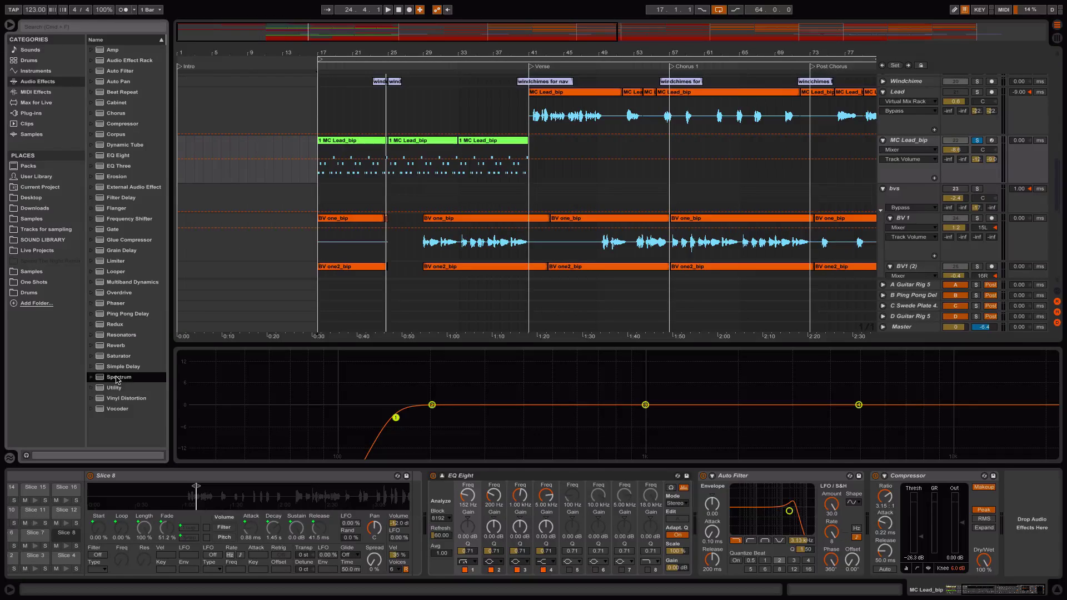
pyautogui.moveTo(718, 442); pyautogui.dragTo(866, 506)
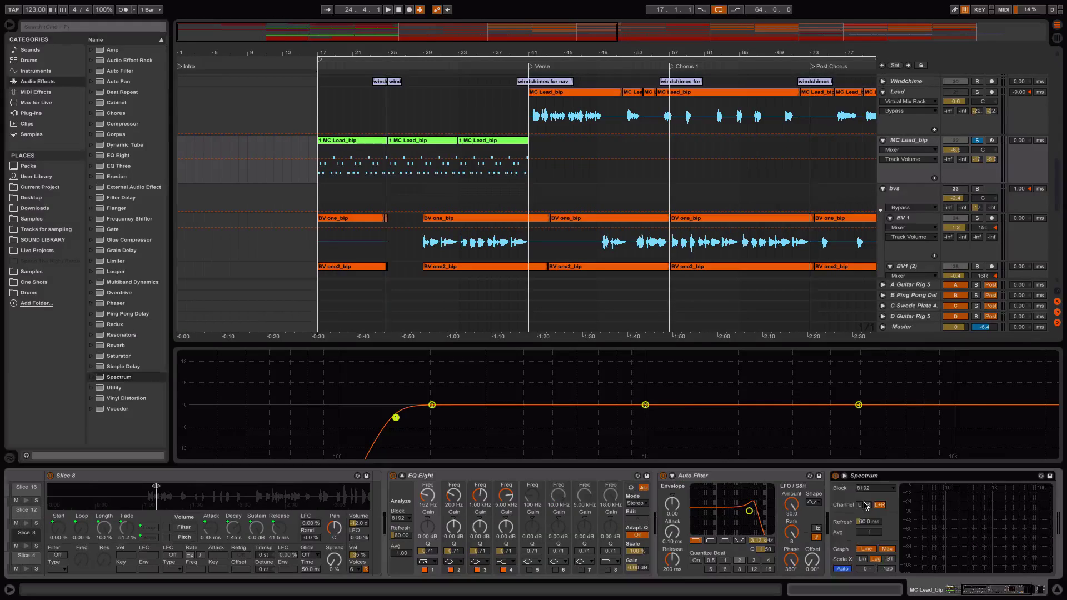
pyautogui.click(846, 477)
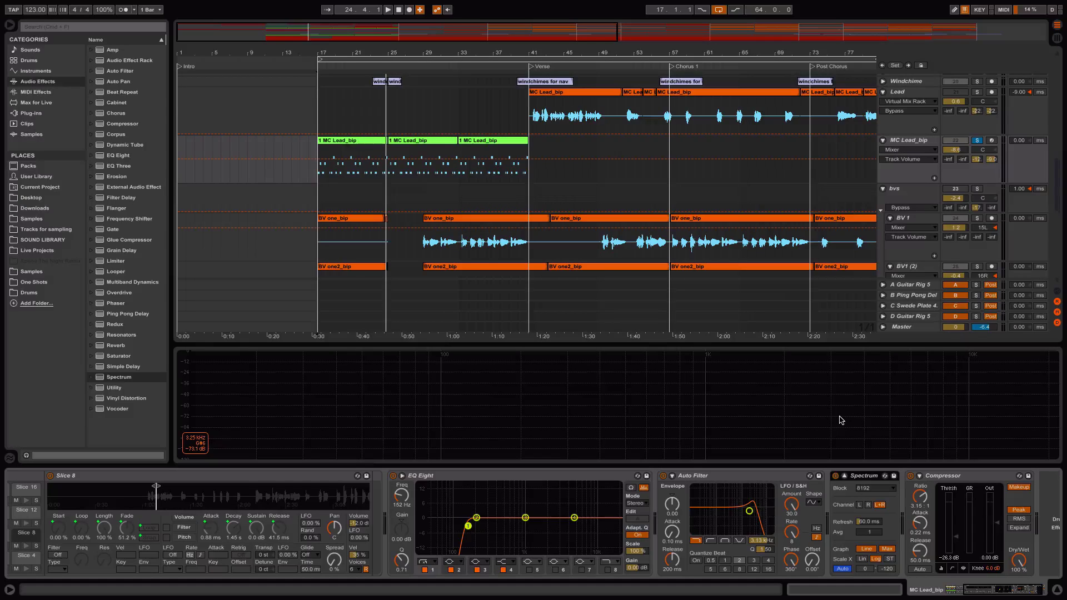
# Play MC Lead_bip in solo to examine its frequencies in the Spectrum, stop playback and clear the solo.
pyautogui.press('space')
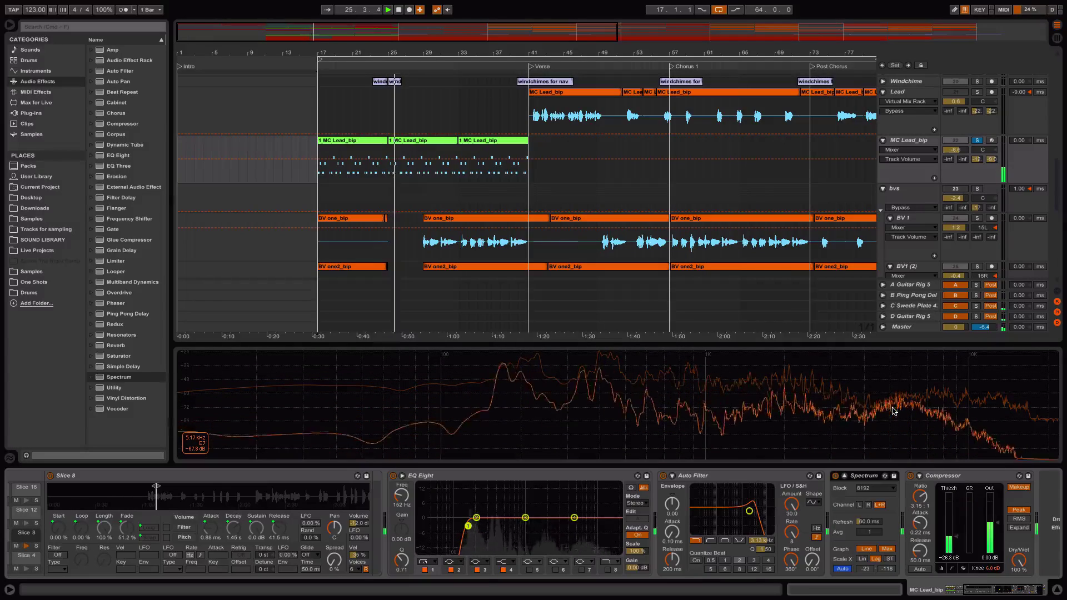
pyautogui.press('space')
pyautogui.click(978, 142)
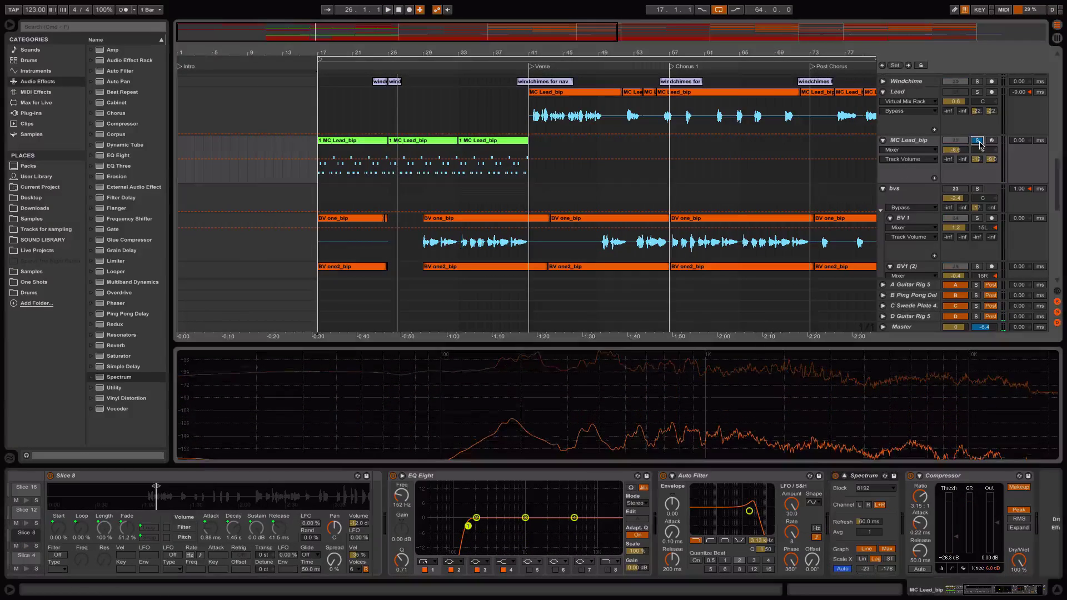
# Play the full mix from bar 17 and view the devices of the 5 Smash Glass and 9 Sylenth1 tracks.
pyautogui.click(417, 58)
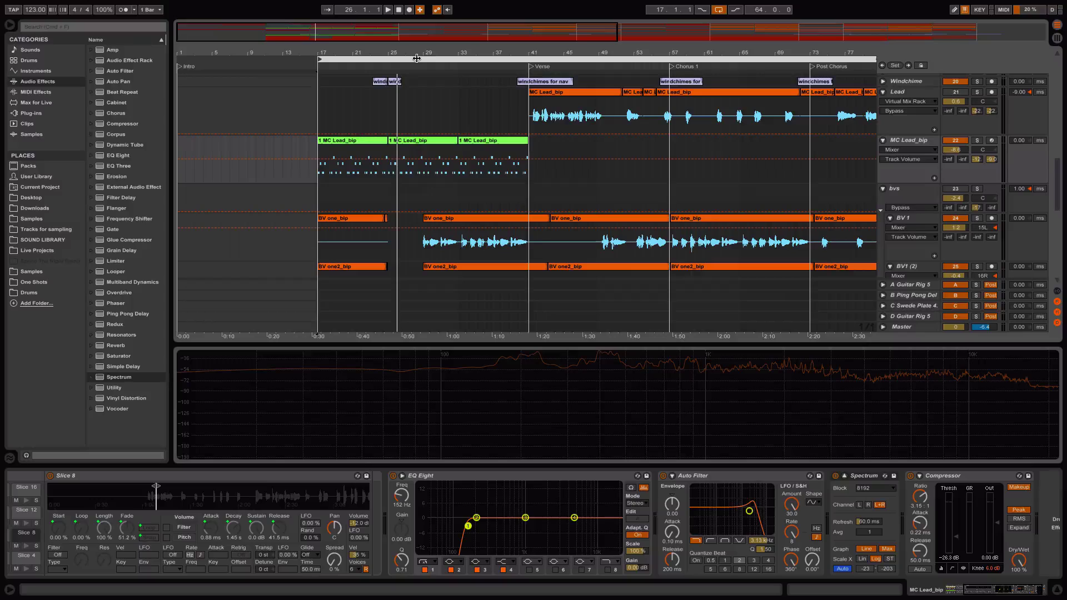
pyautogui.press('space')
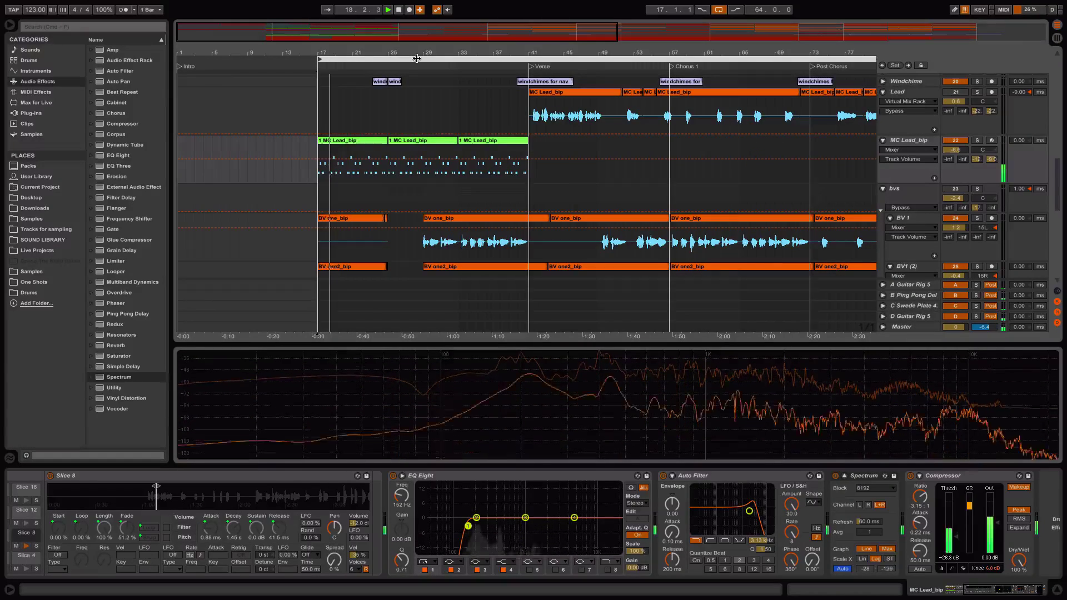
pyautogui.moveTo(420, 55); pyautogui.dragTo(301, 54)
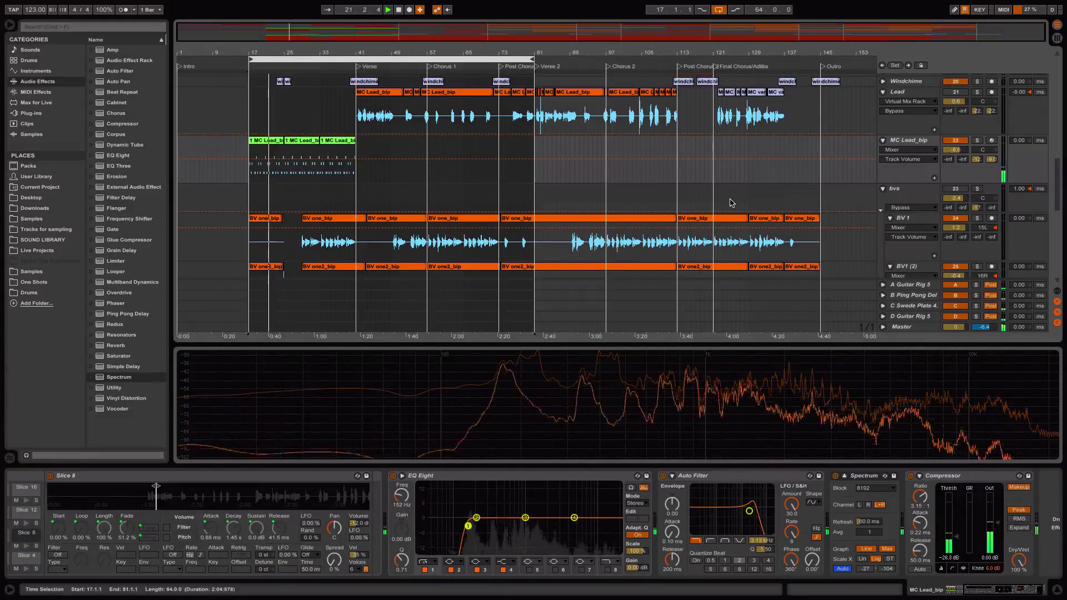
pyautogui.scroll(-5, 902, 228)
pyautogui.scroll(15, 902, 228)
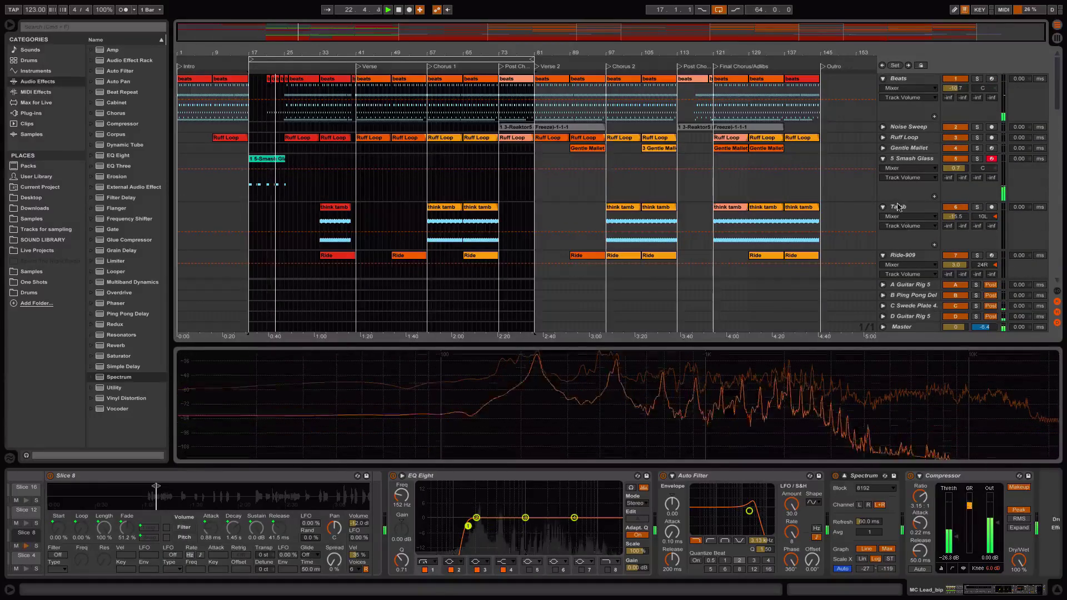
pyautogui.click(923, 163)
pyautogui.scroll(-5, 923, 165)
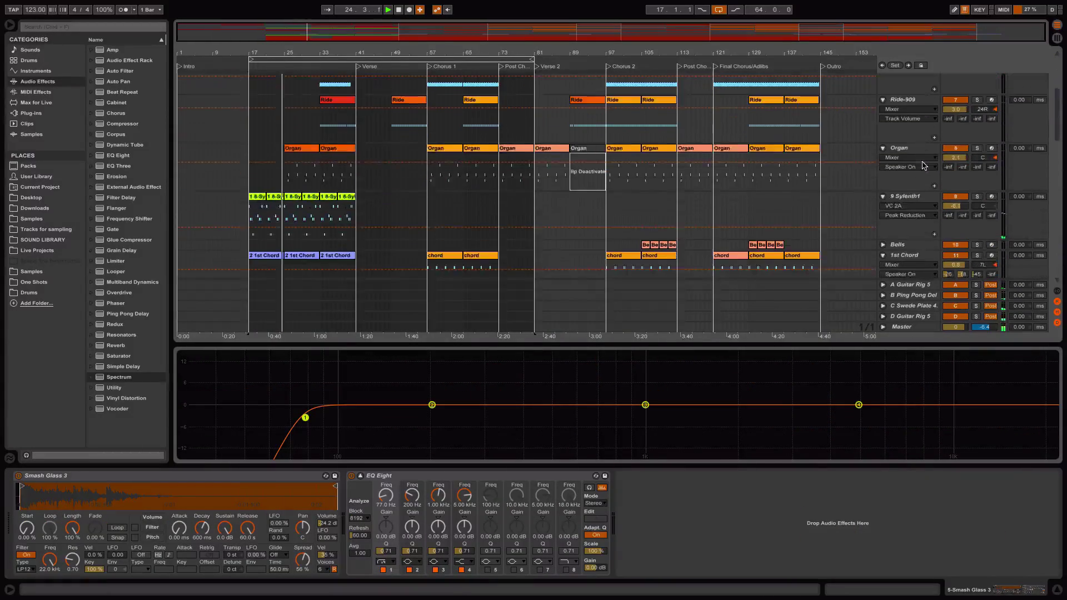
pyautogui.click(915, 196)
pyautogui.scroll(-3, 918, 184)
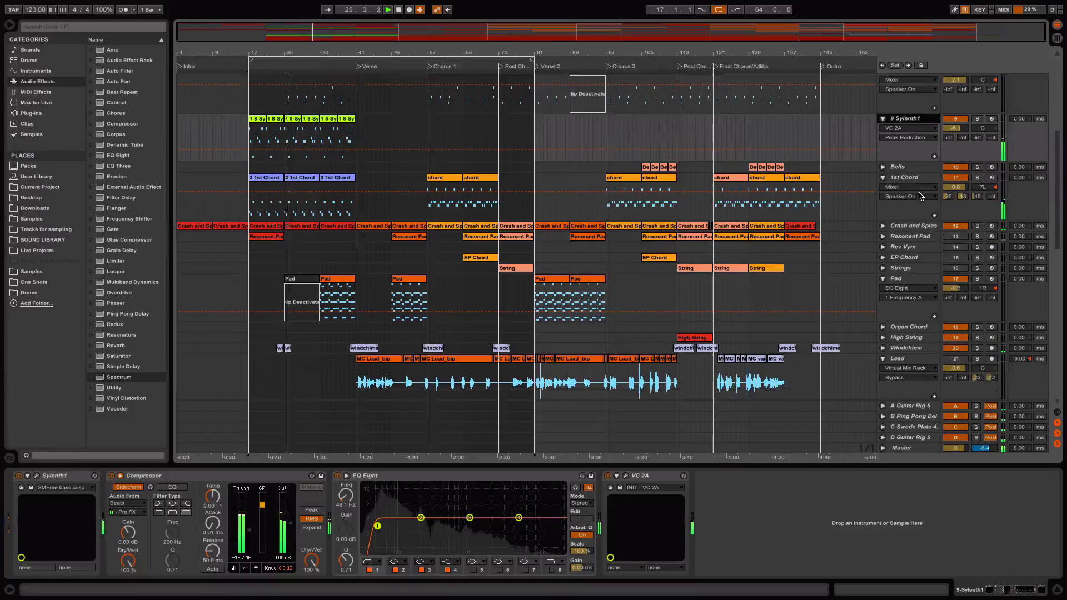
# Solo the 1st Chord track and compare its sound with the Erosion effect off and on.
pyautogui.click(919, 178)
pyautogui.click(977, 177)
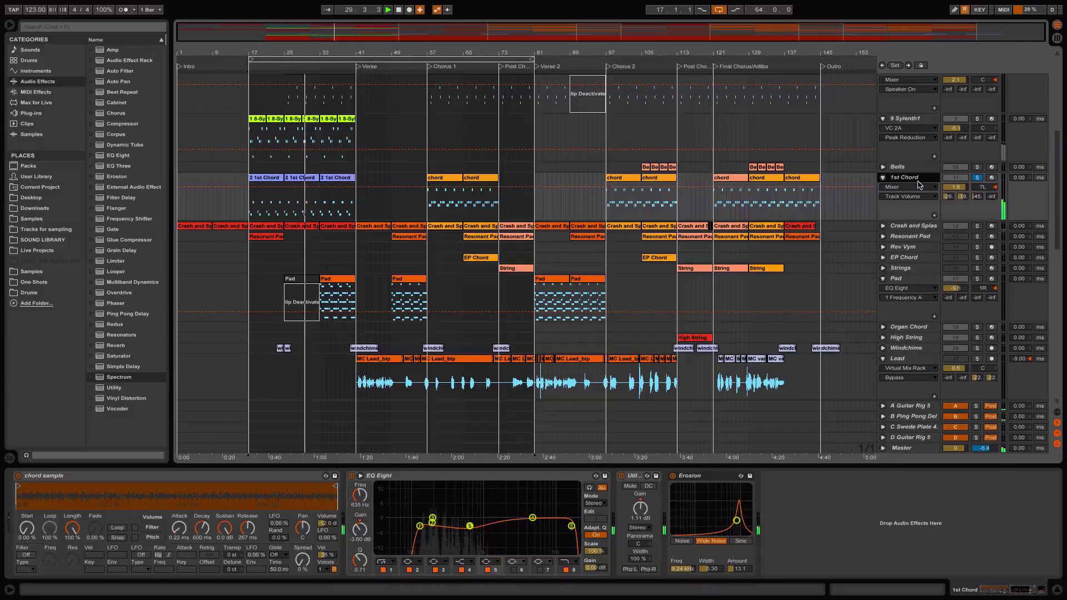
pyautogui.click(673, 476)
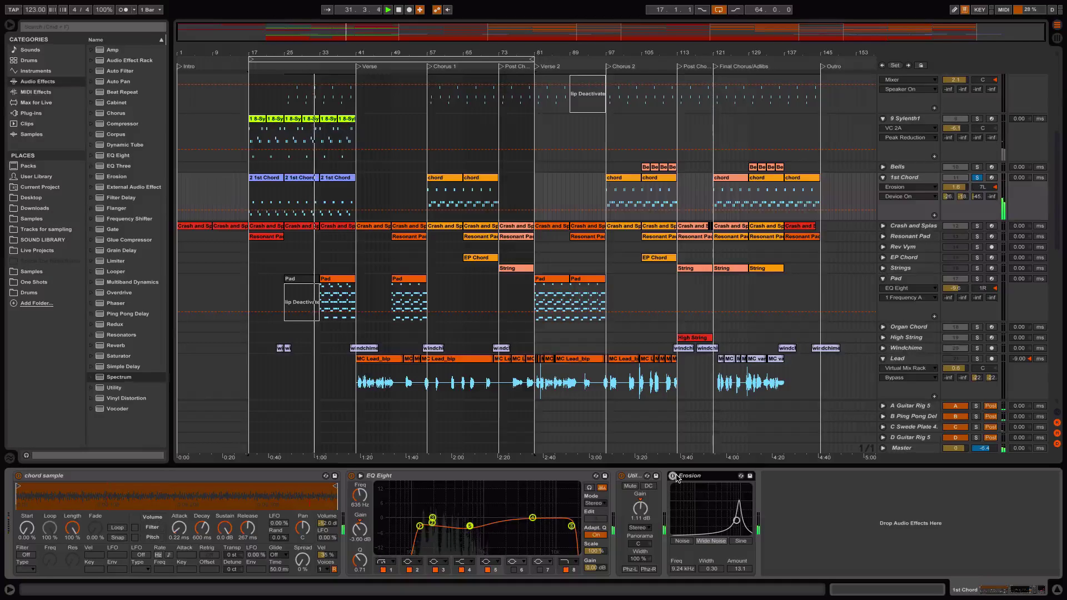
pyautogui.click(674, 476)
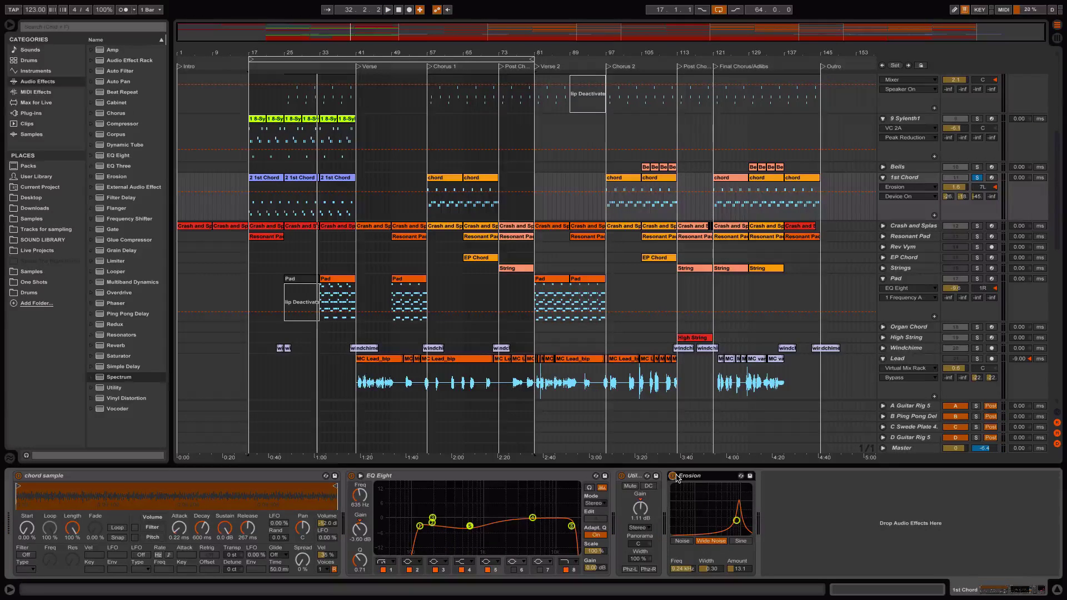
# Play the section from bar 17, clear the 1st Chord solo and raise that track's volume to 2.0 dB in the mix.
pyautogui.press('space')
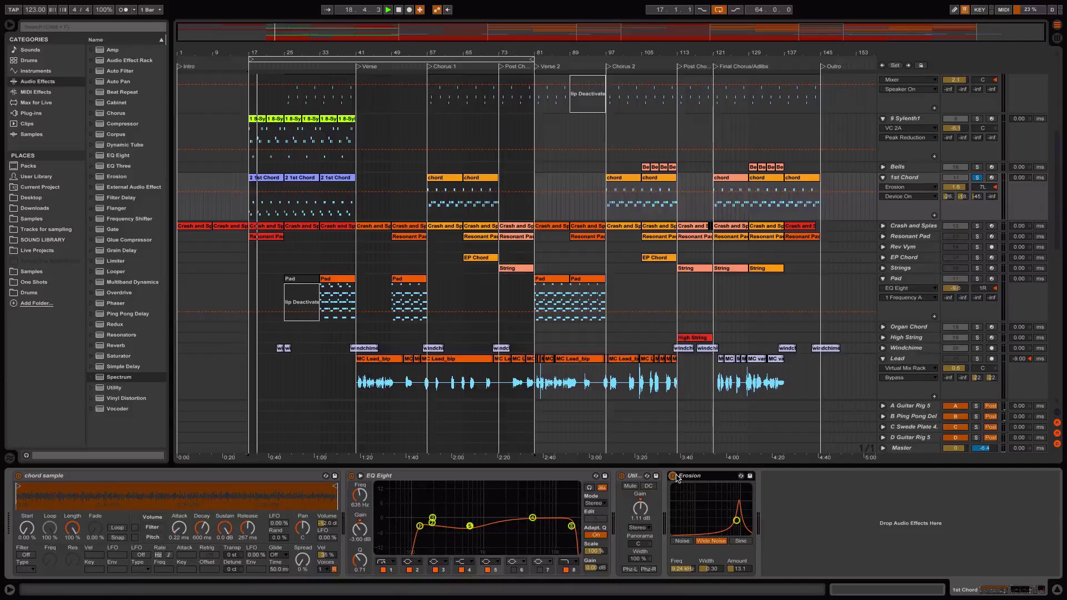
pyautogui.click(978, 178)
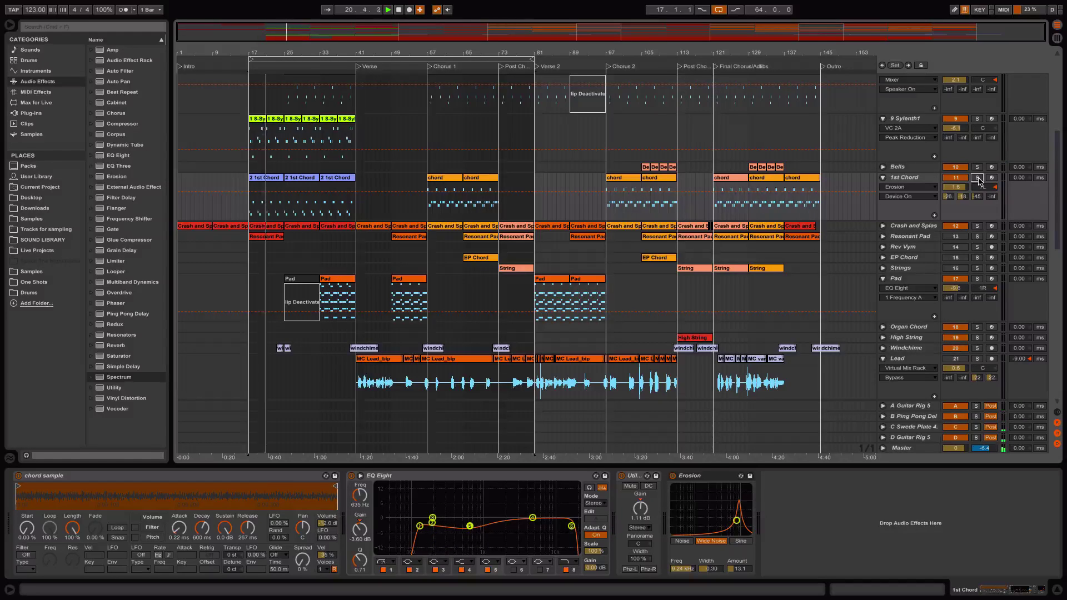
pyautogui.moveTo(955, 187); pyautogui.dragTo(956, 184)
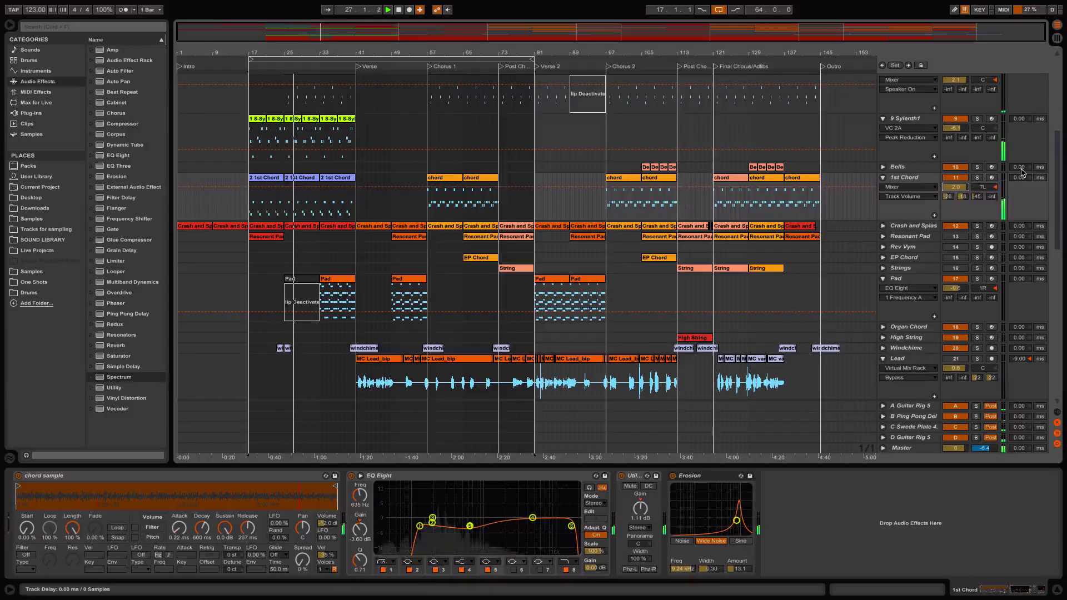
# Show the mixer, select the Tom-909-Hi chain in Beats and raise its EQ Three low frequency to 112 Hz.
pyautogui.press('Tab')
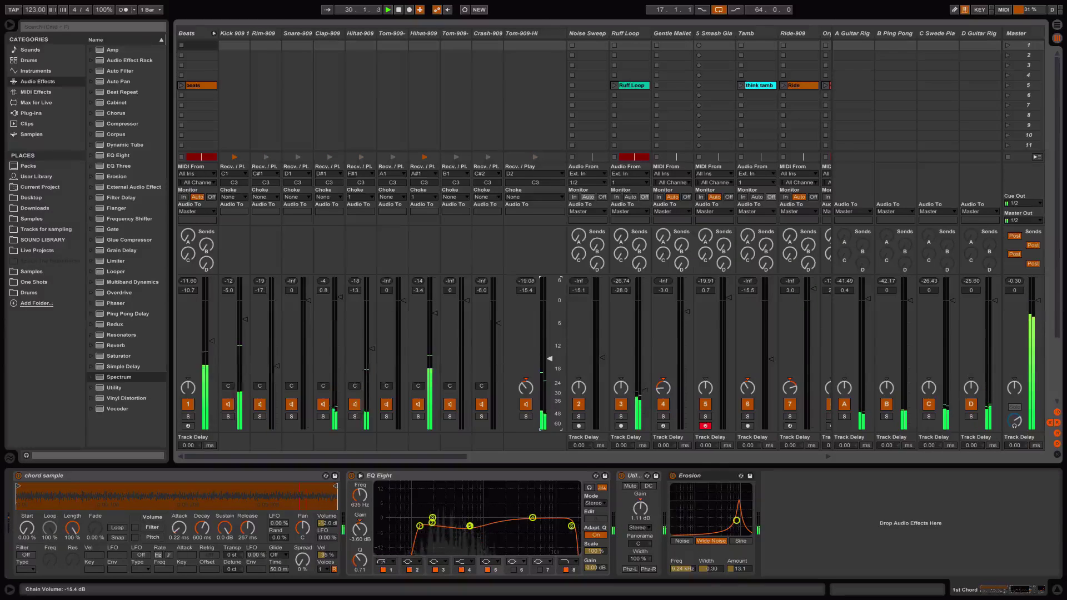
pyautogui.moveTo(553, 365); pyautogui.dragTo(552, 359)
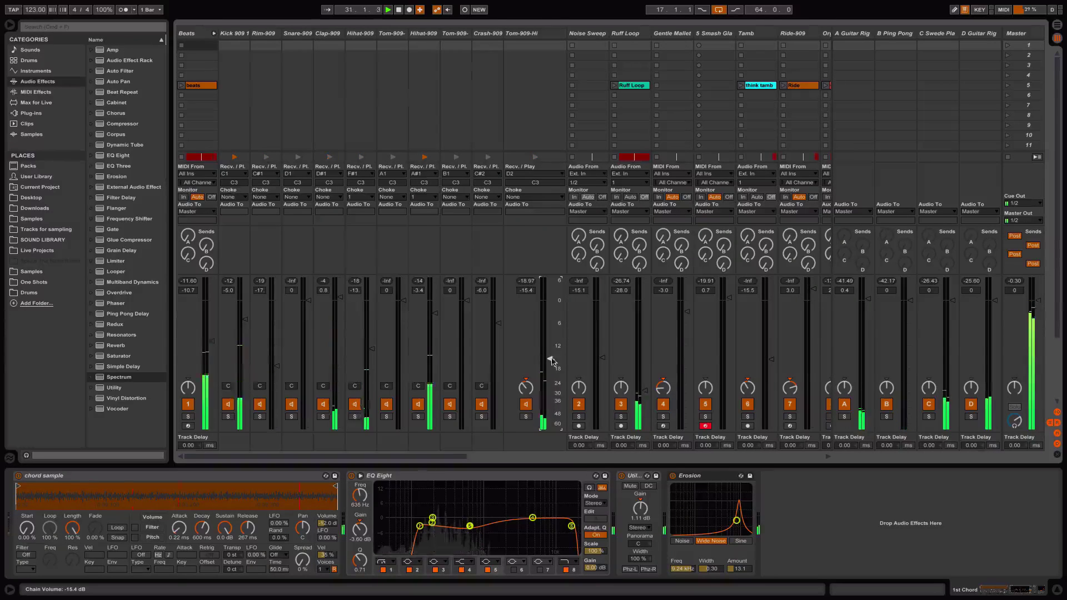
pyautogui.click(525, 34)
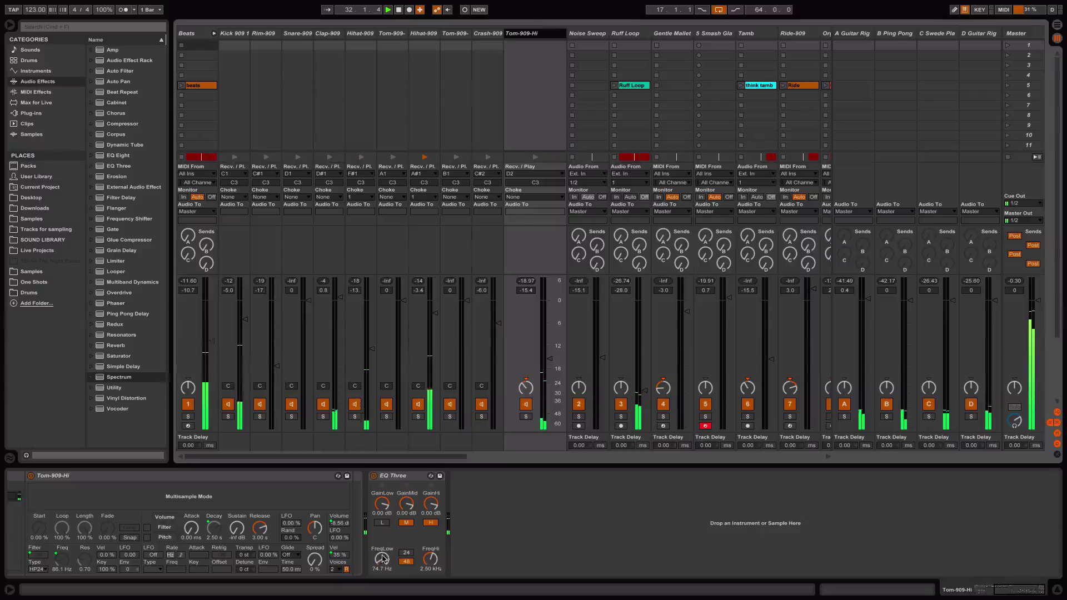
pyautogui.moveTo(382, 558)
pyautogui.mouseDown()
pyautogui.moveTo(392, 548)
pyautogui.moveTo(384, 558)
pyautogui.mouseUp()
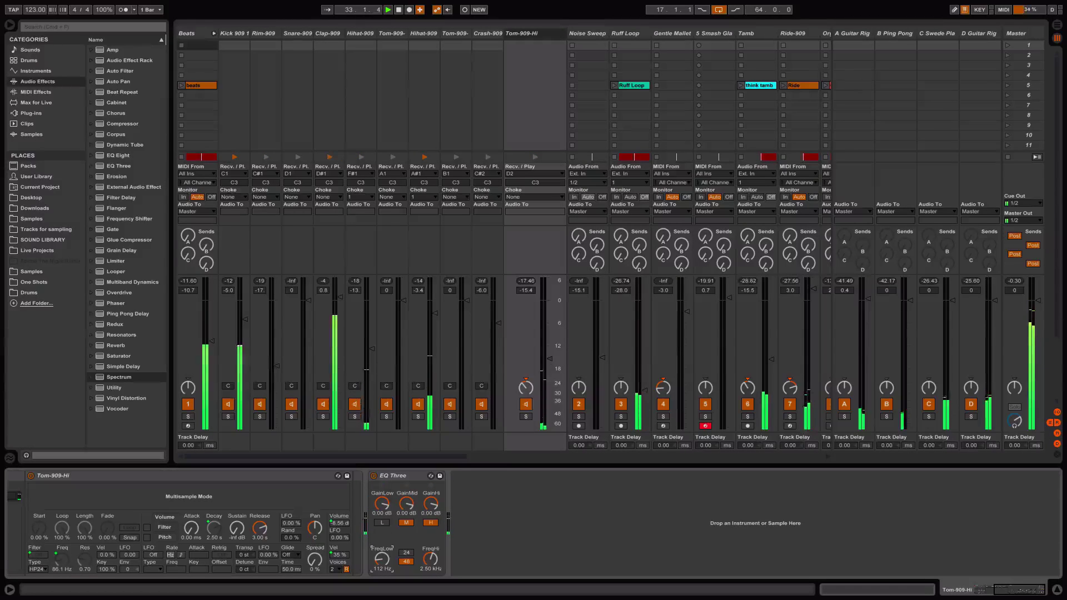
# Solo the Tom-909-Hi chain, listen to it from around bar 32, clear its solo and return to the arrangement.
pyautogui.click(526, 417)
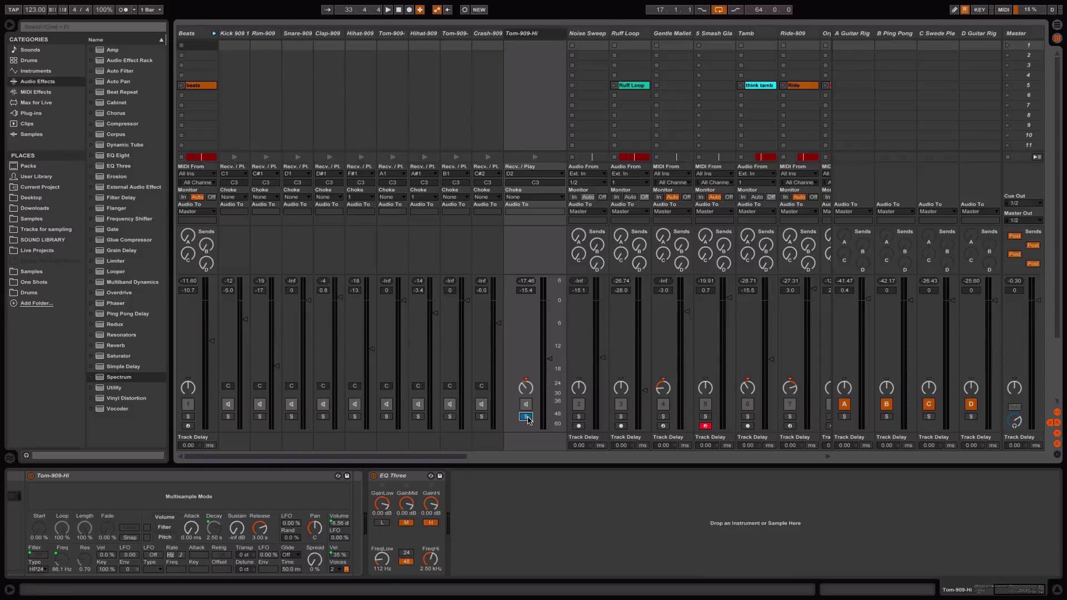
pyautogui.press('space')
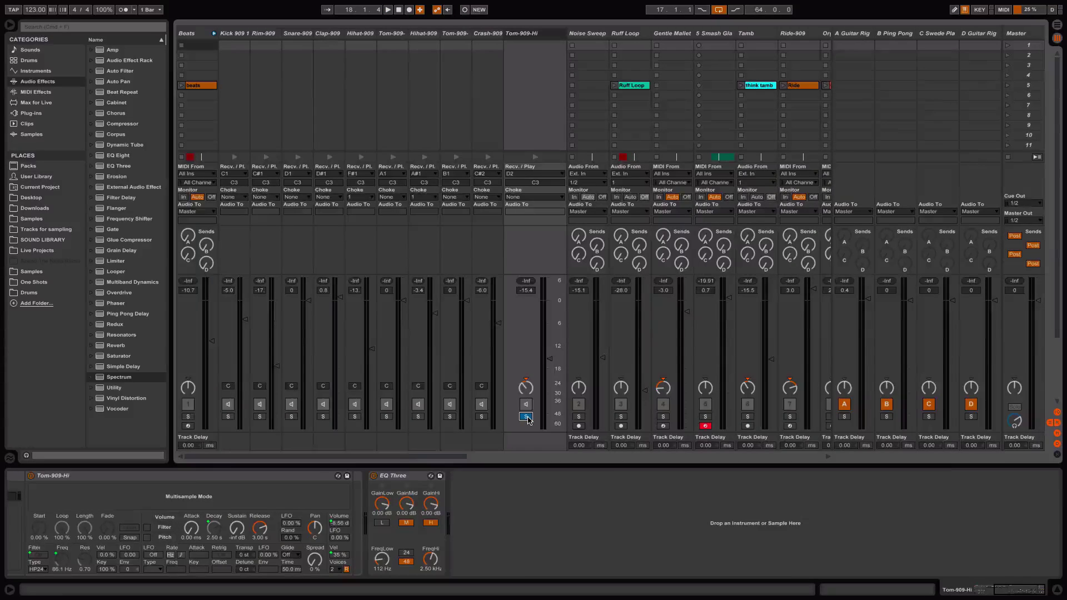
pyautogui.press('Tab')
pyautogui.click(315, 63)
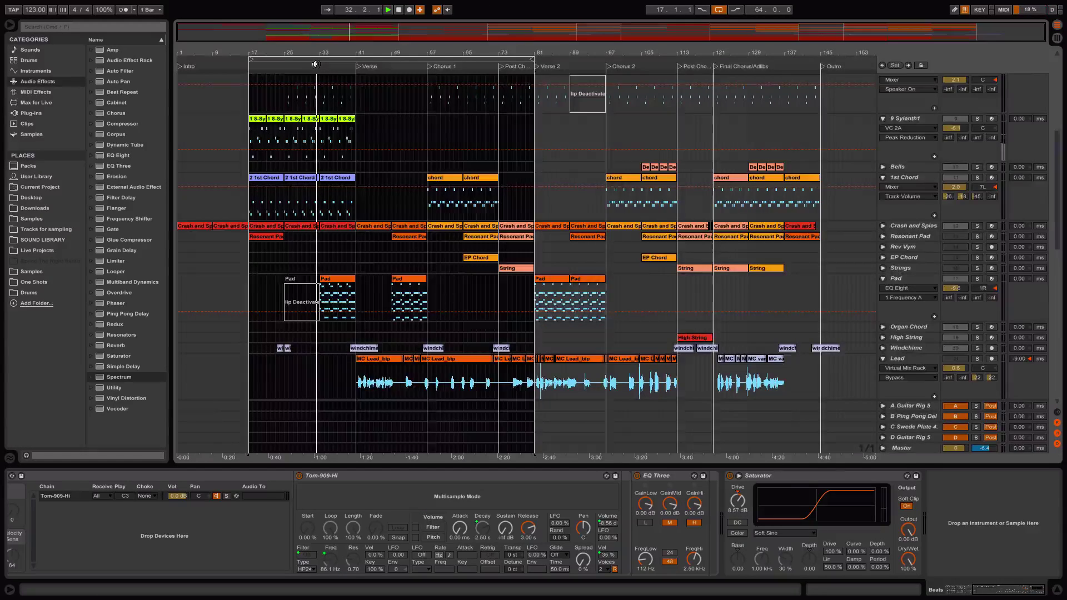
pyautogui.press('Tab')
pyautogui.click(526, 416)
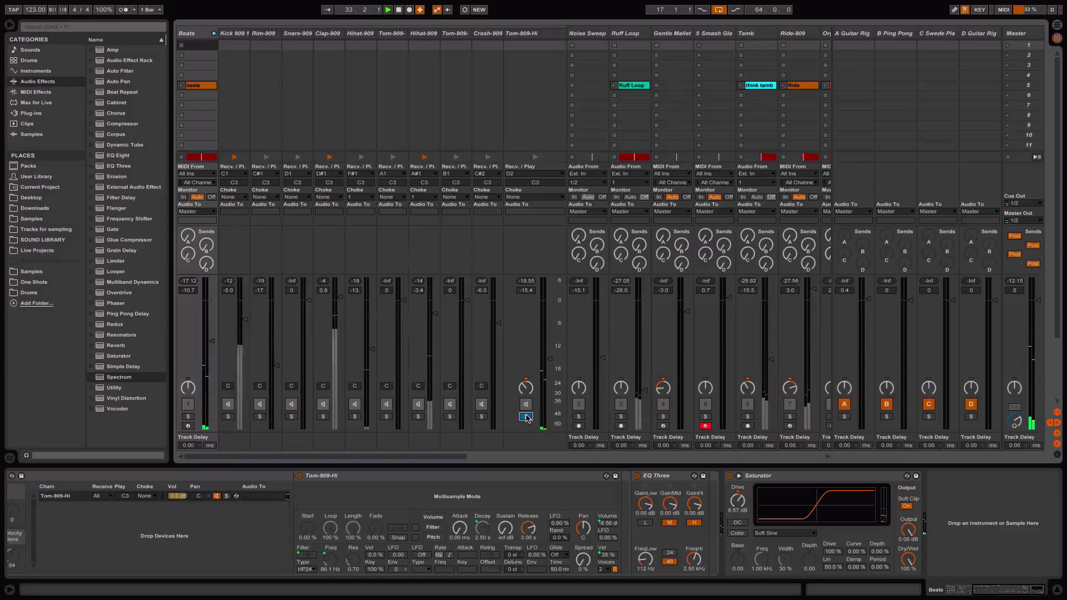
pyautogui.click(526, 388)
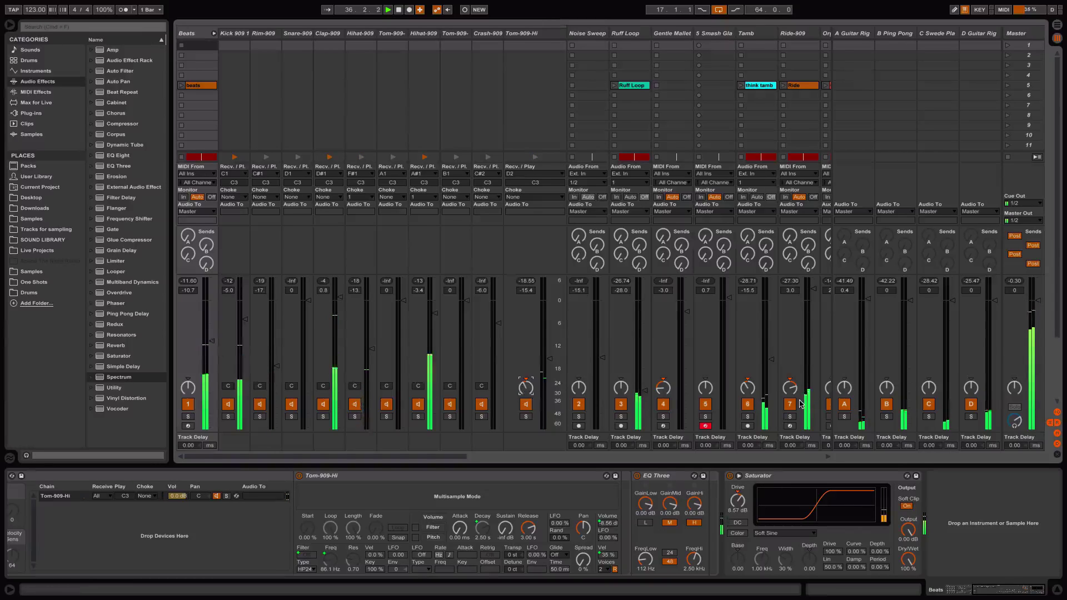
pyautogui.press('Tab')
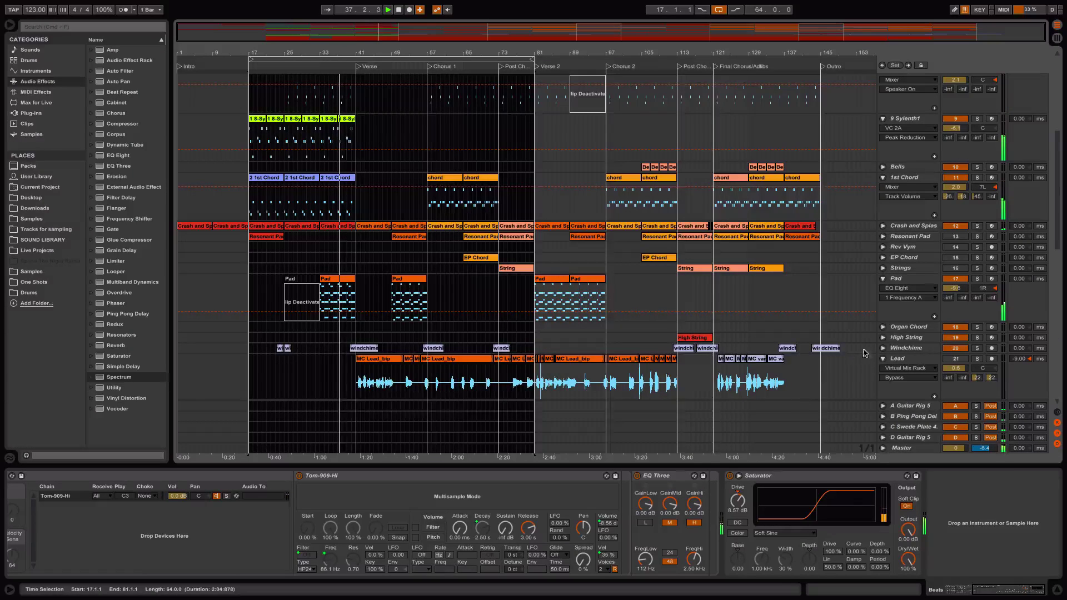
# Adjust the Pad track's volume in the mix.
pyautogui.click(964, 297)
pyautogui.click(955, 288)
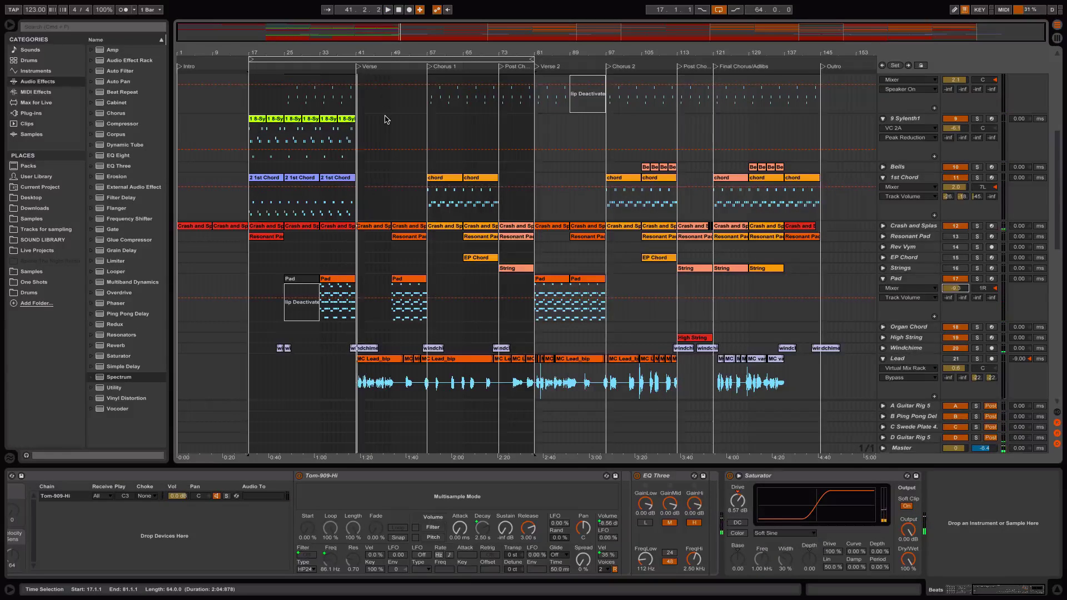
# Delete the bvs group together with its BV tracks from the arrangement.
pyautogui.scroll(-5, 386, 361)
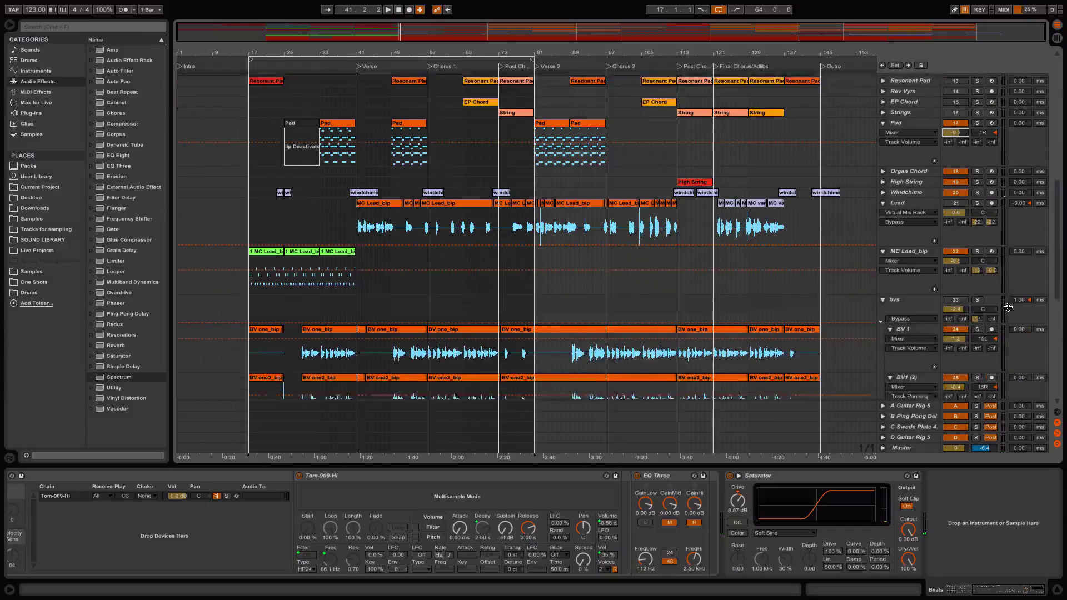
pyautogui.click(913, 197)
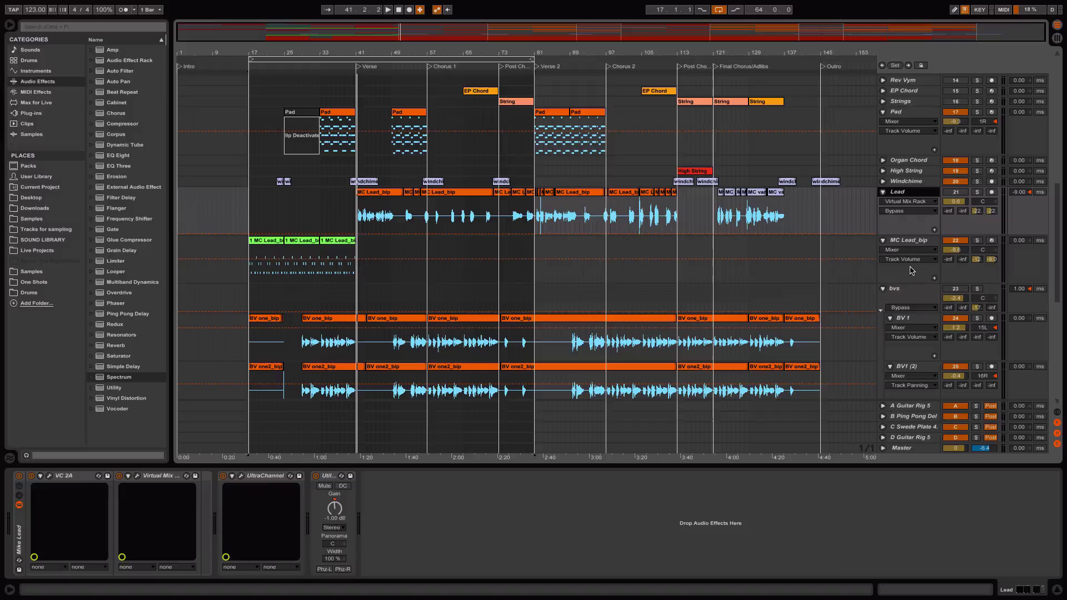
pyautogui.click(914, 296)
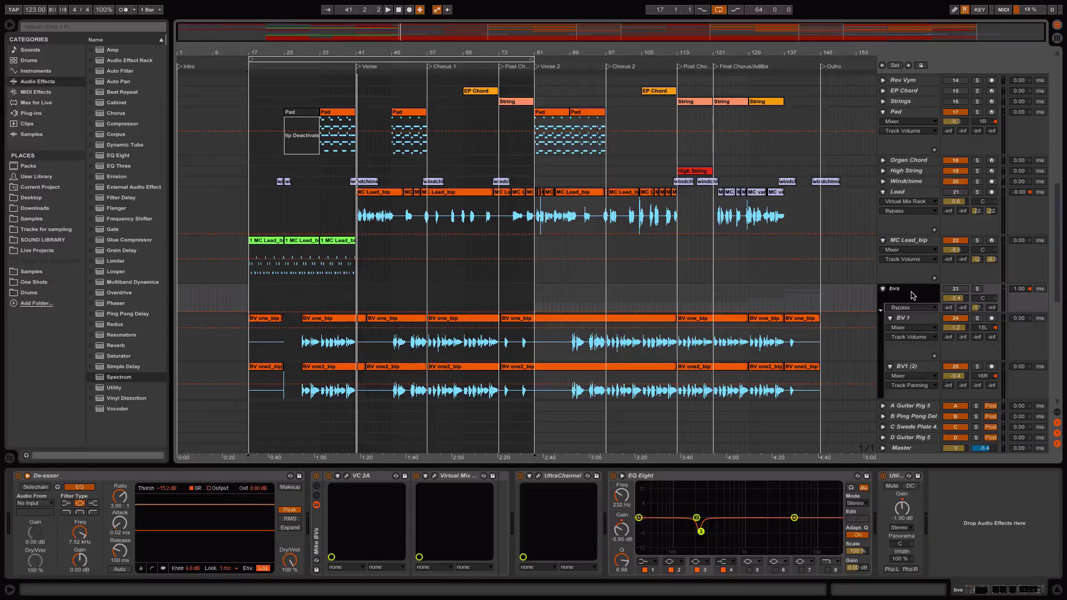
pyautogui.press('Delete')
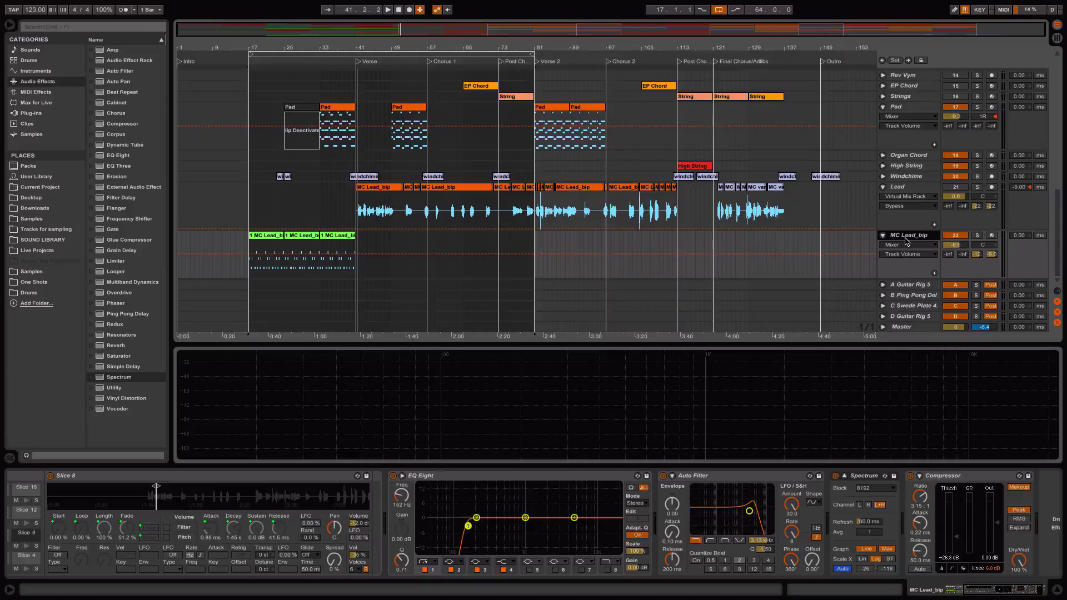
# Arm the MC Lead_bip track for recording and move the loop start to the verse at bar 41, keeping its end at bar 81.
pyautogui.click(992, 236)
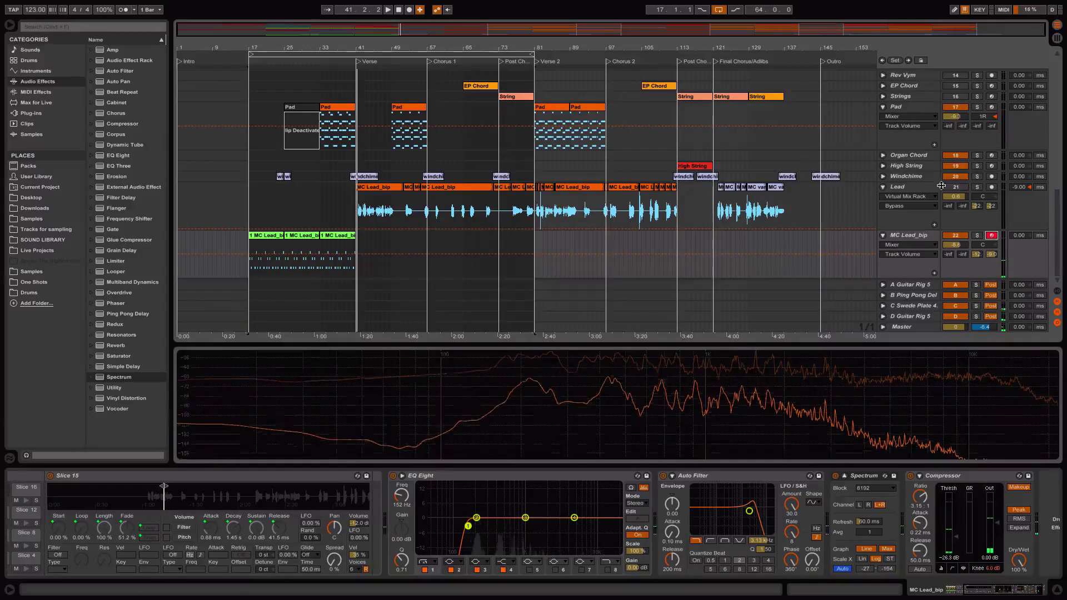
pyautogui.click(341, 62)
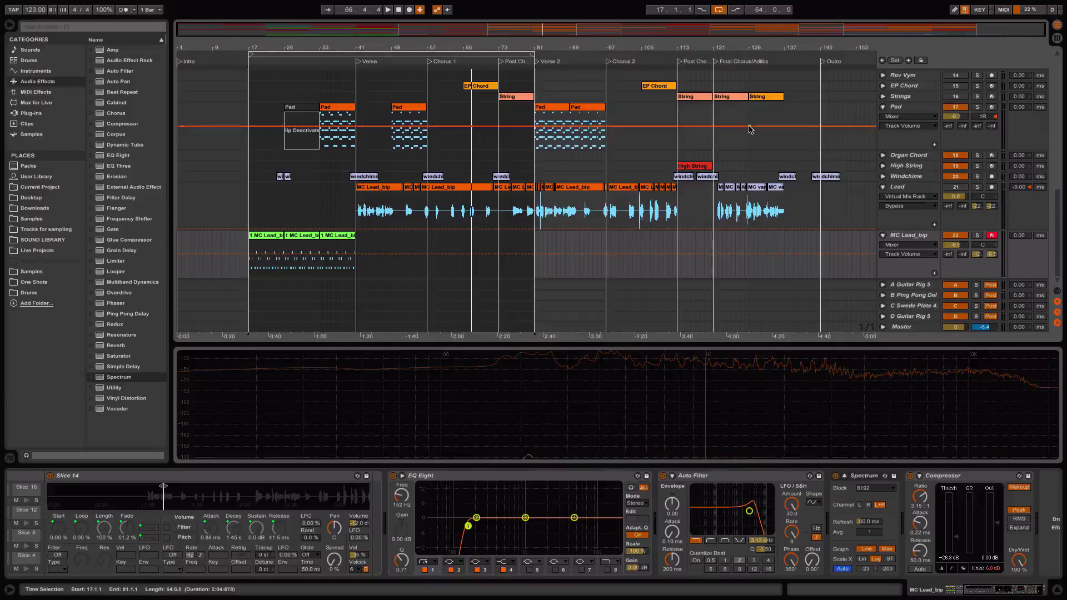
pyautogui.moveTo(251, 54); pyautogui.dragTo(356, 54)
pyautogui.click(386, 55)
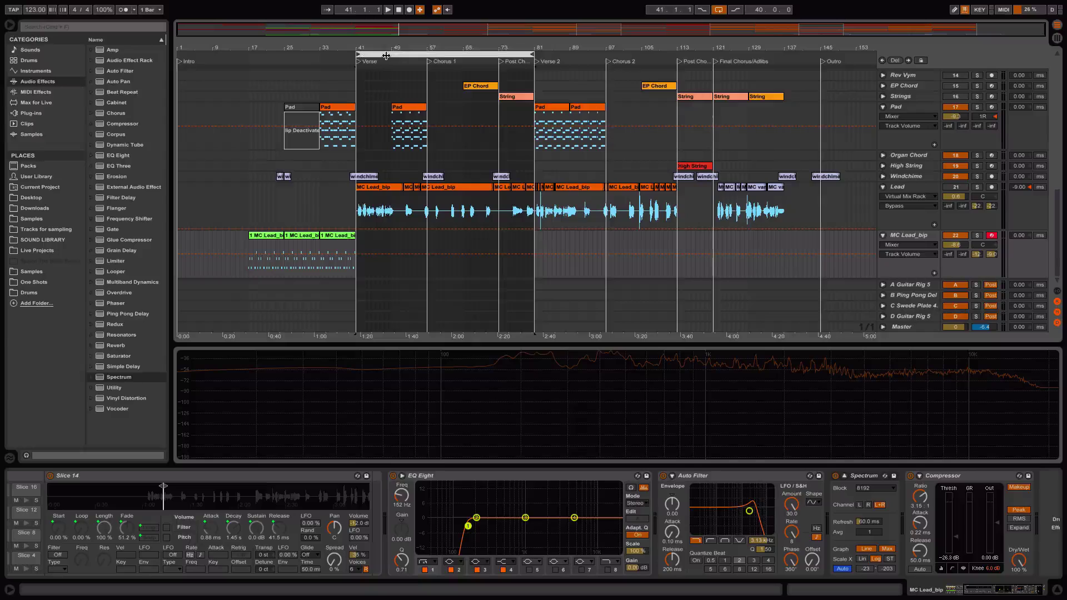
pyautogui.press('space')
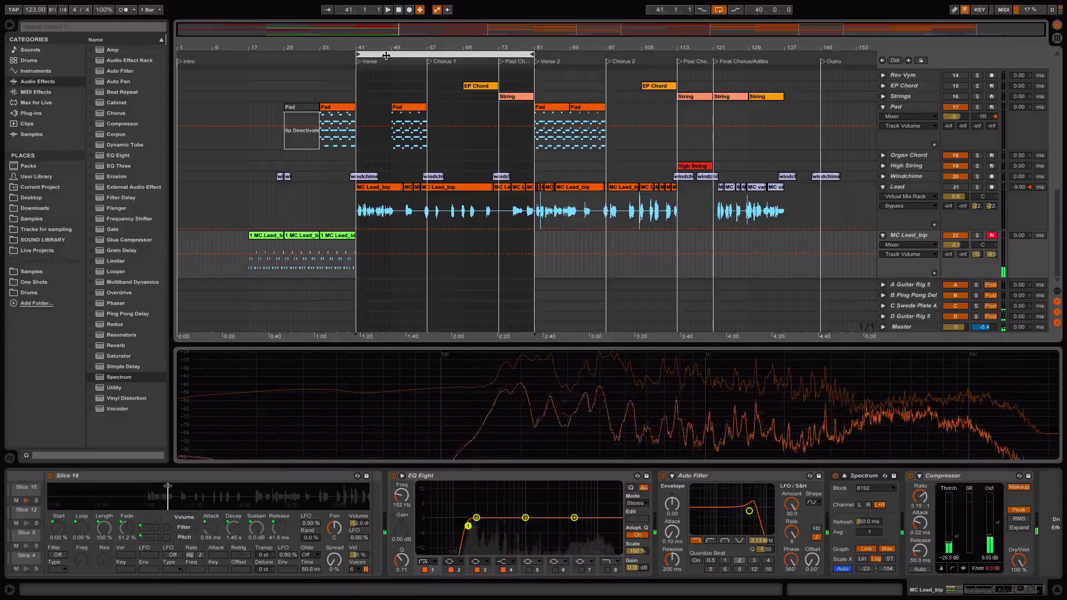
# Record a 16-bar take on MC Lead_bip from bar 1 and move the recorded clip to the verse at bar 41.
pyautogui.click(399, 10)
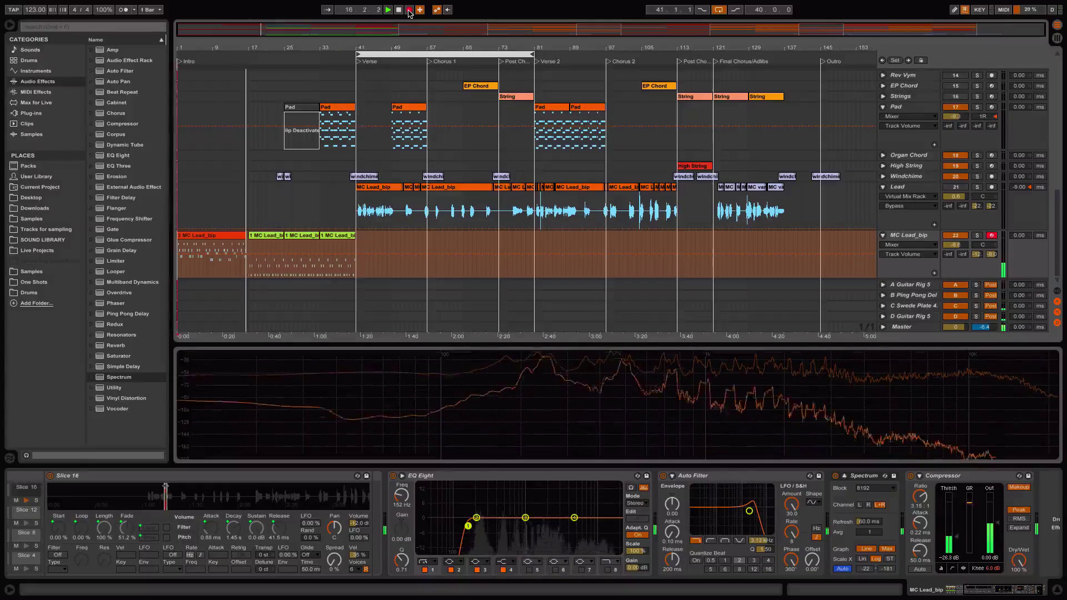
pyautogui.click(410, 10)
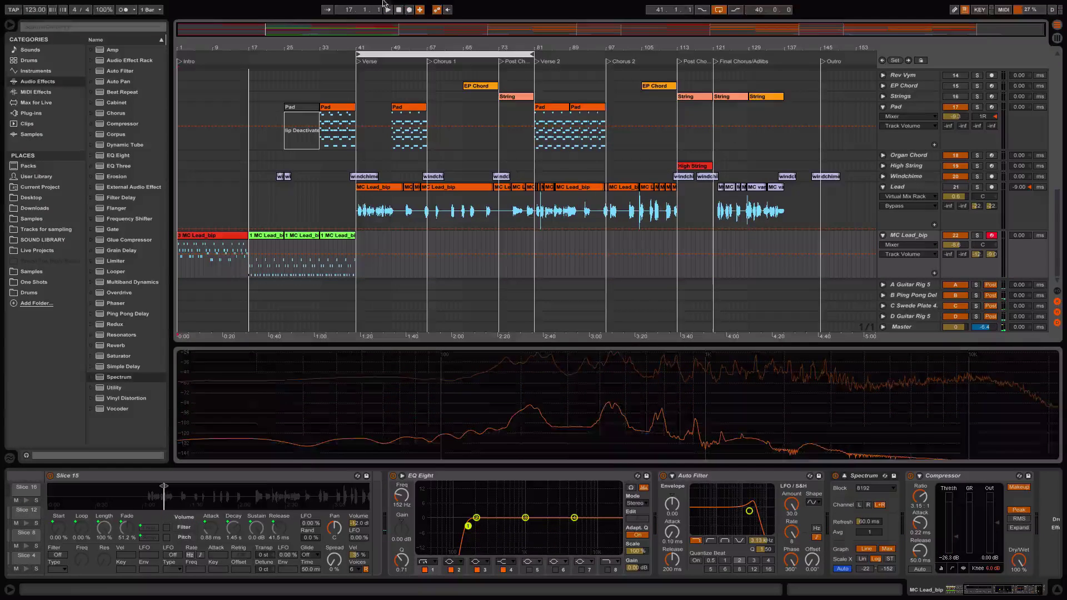
pyautogui.click(218, 238)
pyautogui.moveTo(217, 238); pyautogui.dragTo(392, 247)
# Quantize all notes in the verse MC Lead_bip clip.
pyautogui.doubleClick(388, 240)
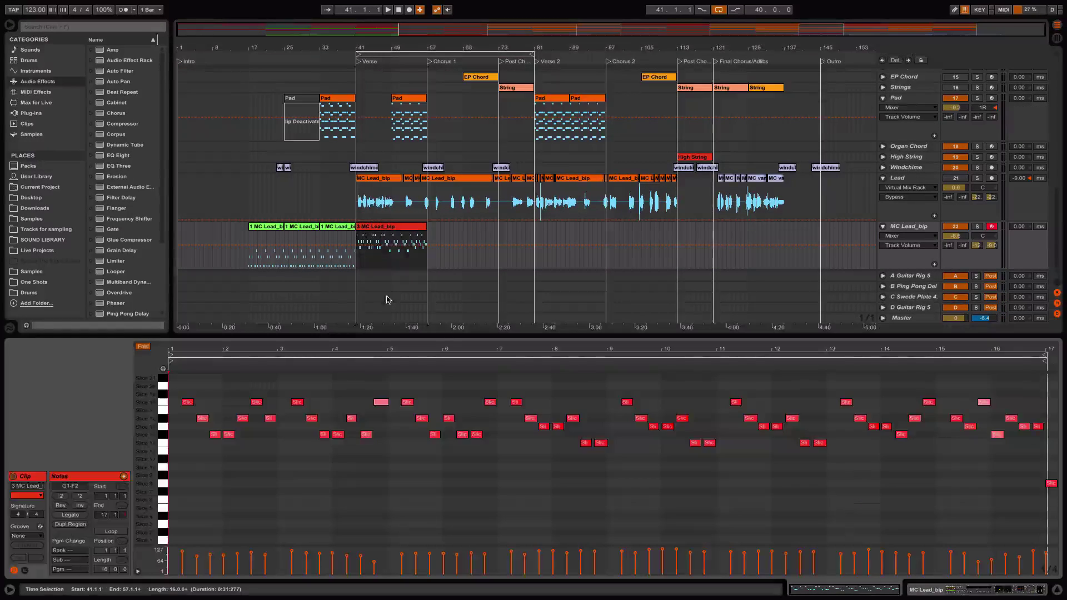
pyautogui.hotkey('ctrl', 'a')
pyautogui.press('super+u')
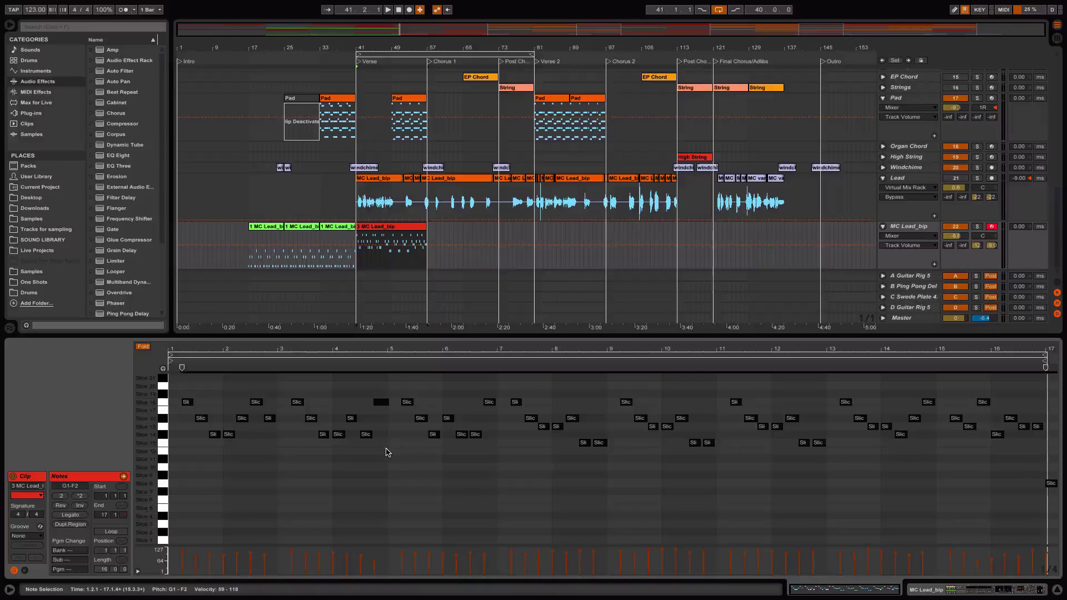
# Play the verse and raise the velocities of all notes in its MC Lead_bip clip to the maximum.
pyautogui.click(387, 56)
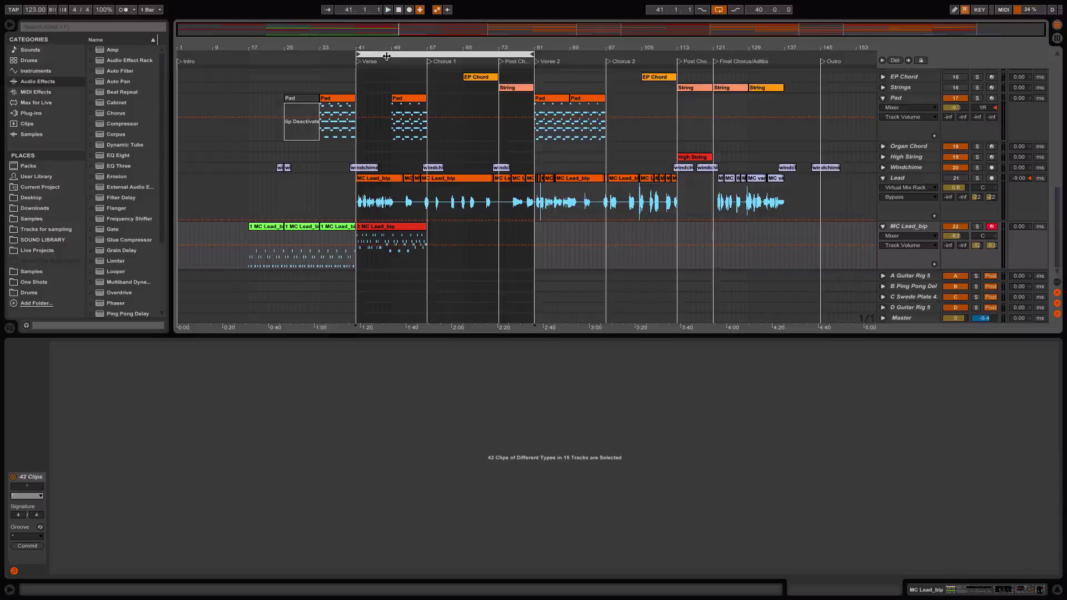
pyautogui.click(403, 228)
pyautogui.press('super+a')
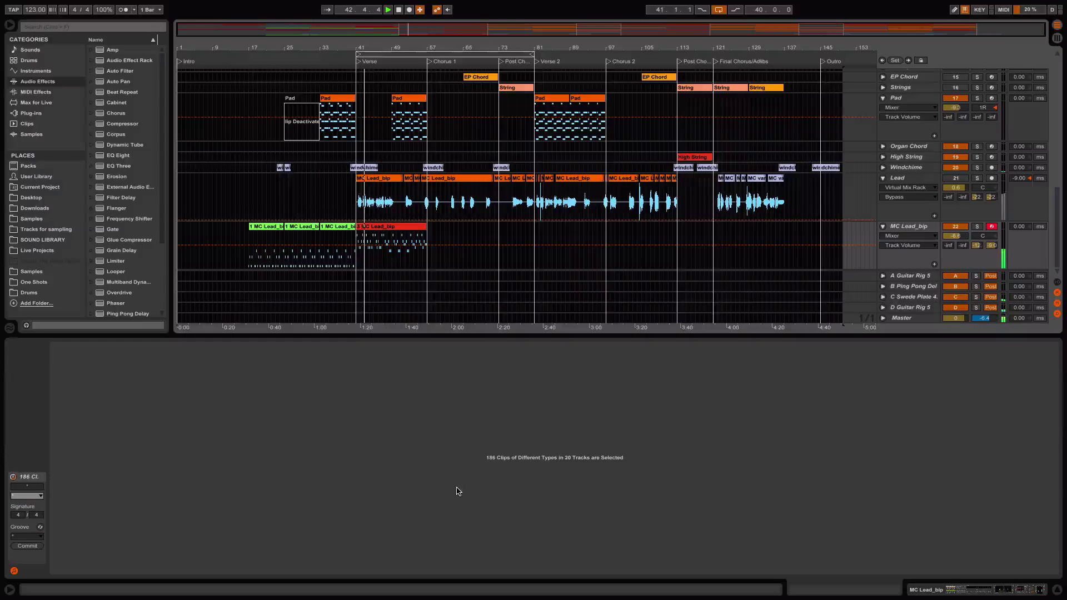
pyautogui.click(381, 226)
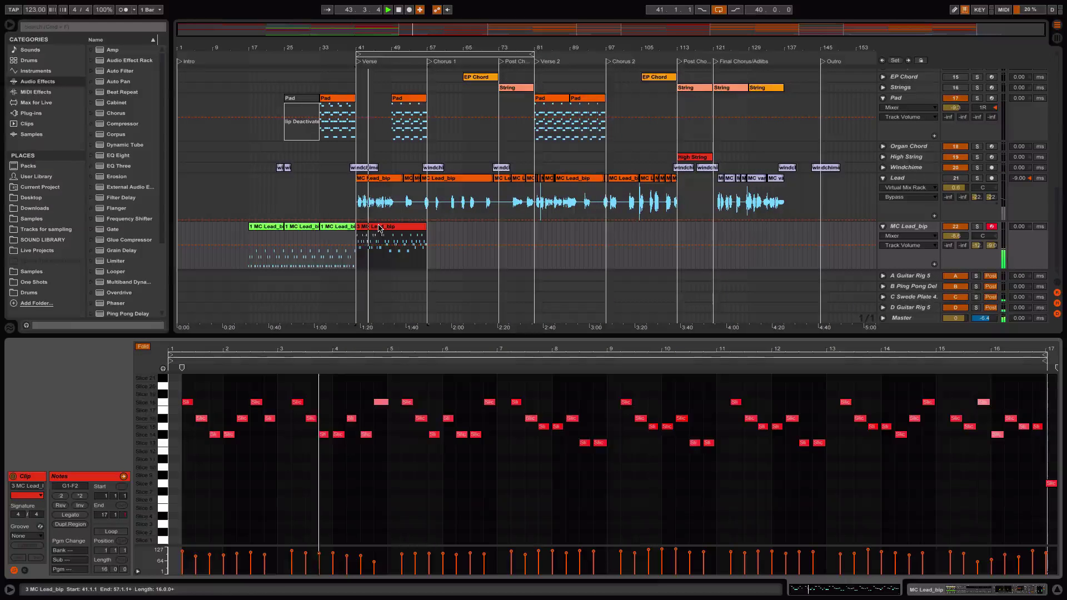
pyautogui.click(441, 491)
pyautogui.press('super+a')
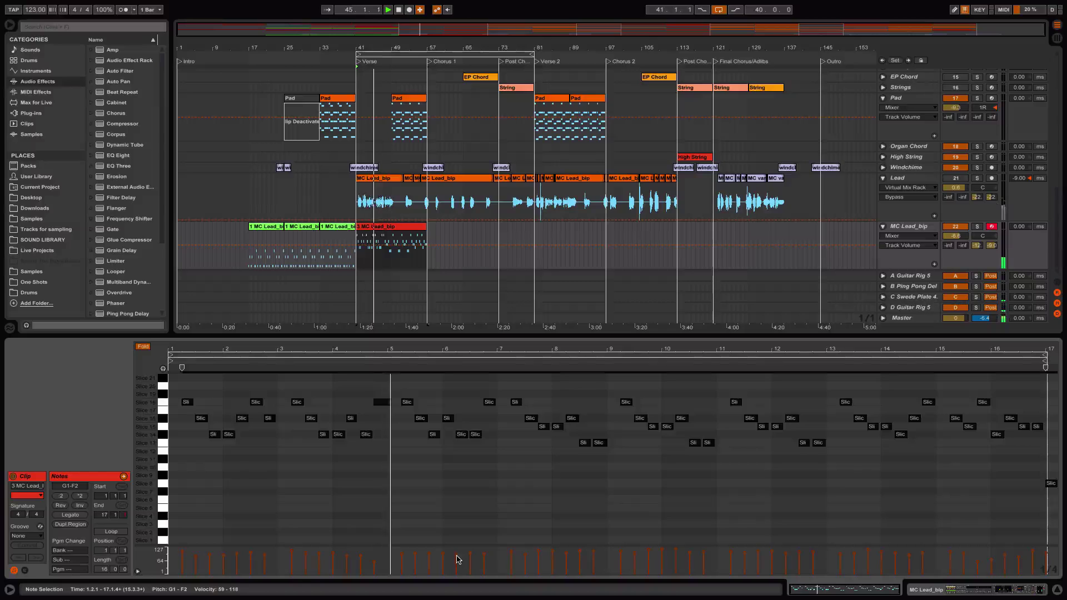
pyautogui.moveTo(456, 556); pyautogui.dragTo(456, 525)
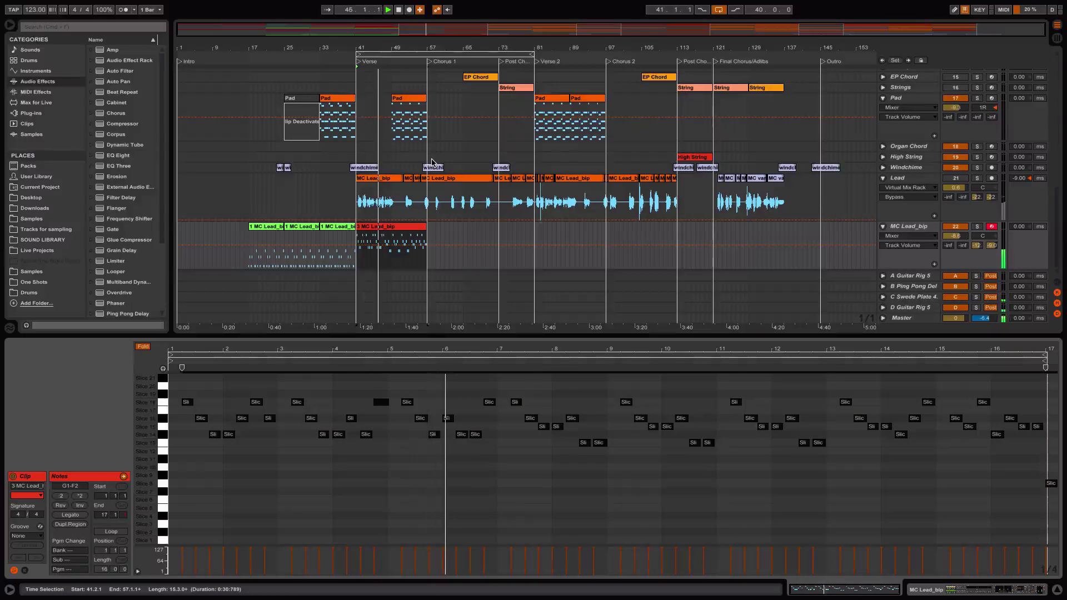
# Play the transition into the verse from around bar 37 and extend the loop to start at bar 33.
pyautogui.click(337, 60)
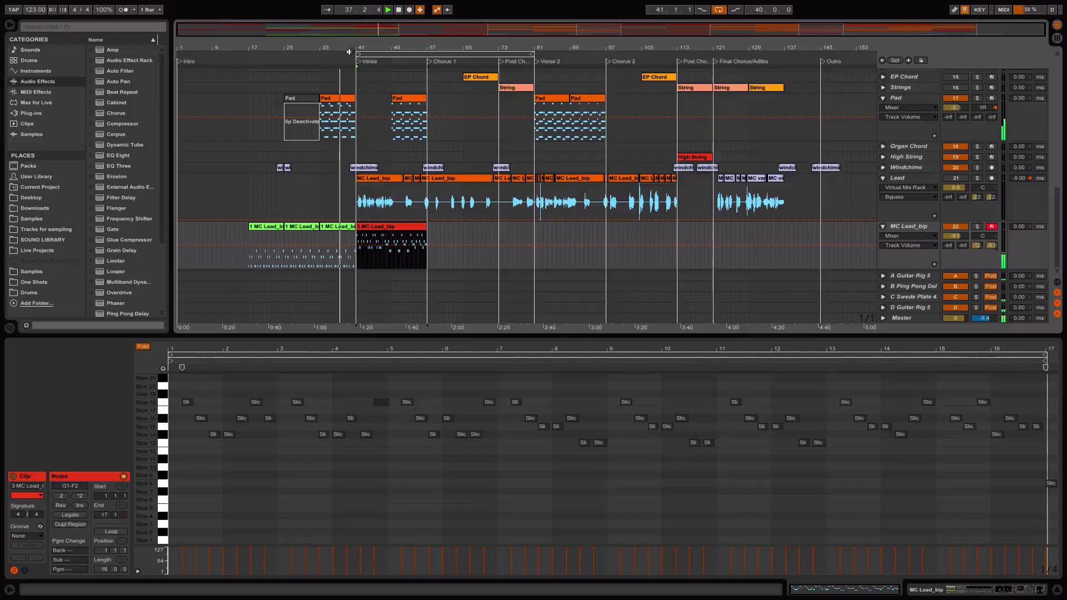
pyautogui.moveTo(356, 53); pyautogui.dragTo(325, 56)
pyautogui.click(324, 56)
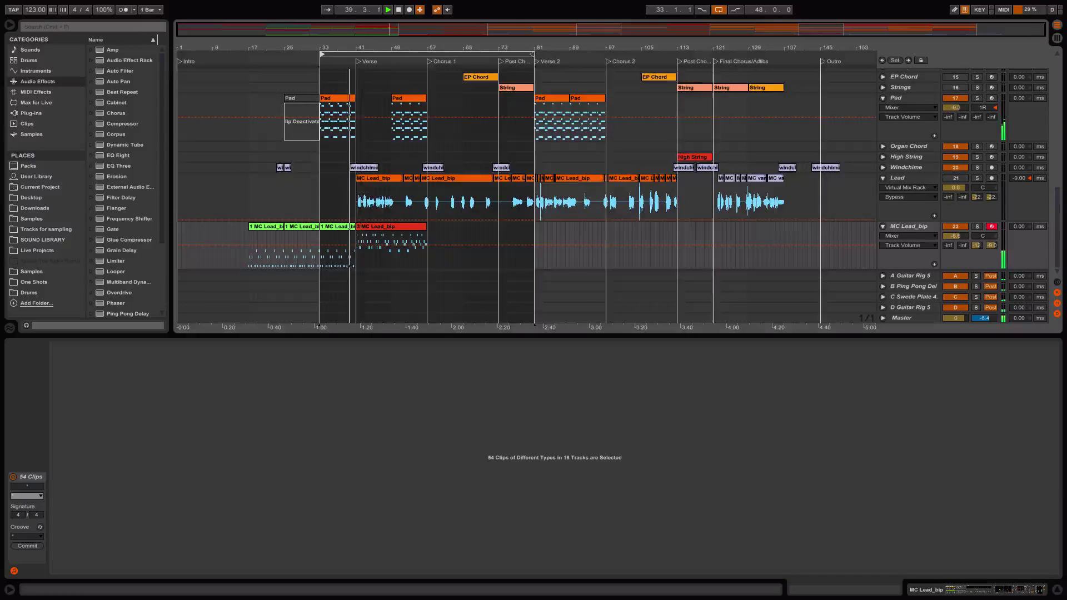
pyautogui.moveTo(367, 42); pyautogui.dragTo(365, 45)
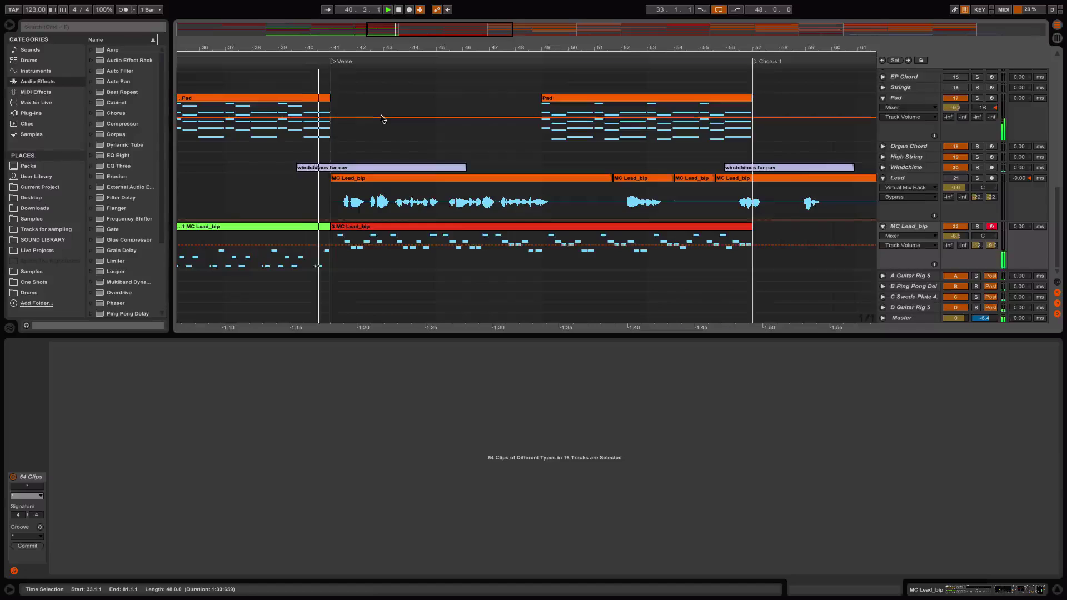
pyautogui.scroll(5, 382, 118)
pyautogui.scroll(-5, 382, 119)
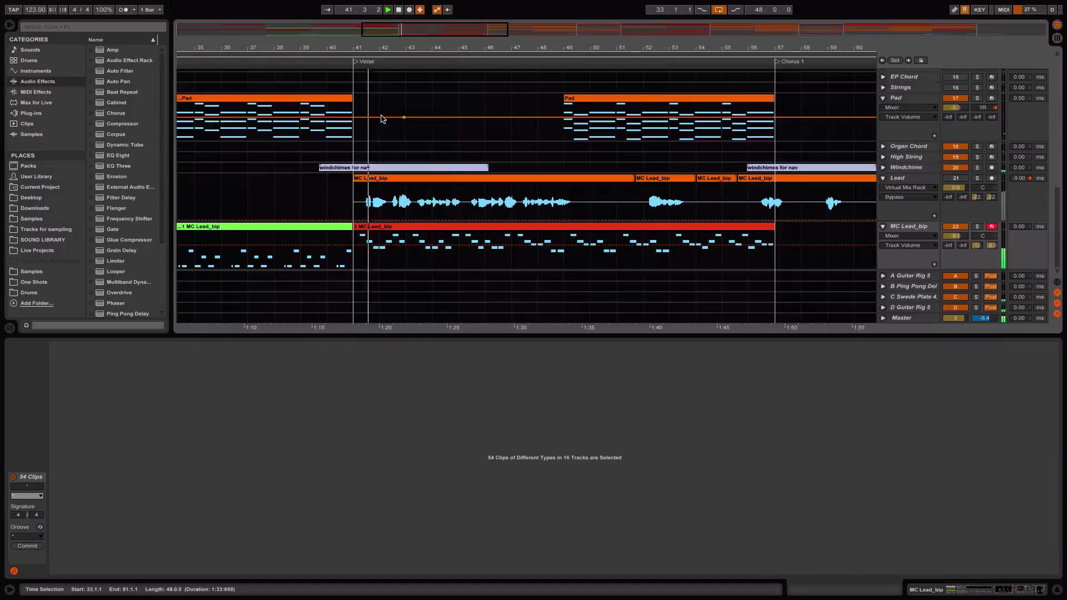
pyautogui.moveTo(349, 44); pyautogui.dragTo(347, 21)
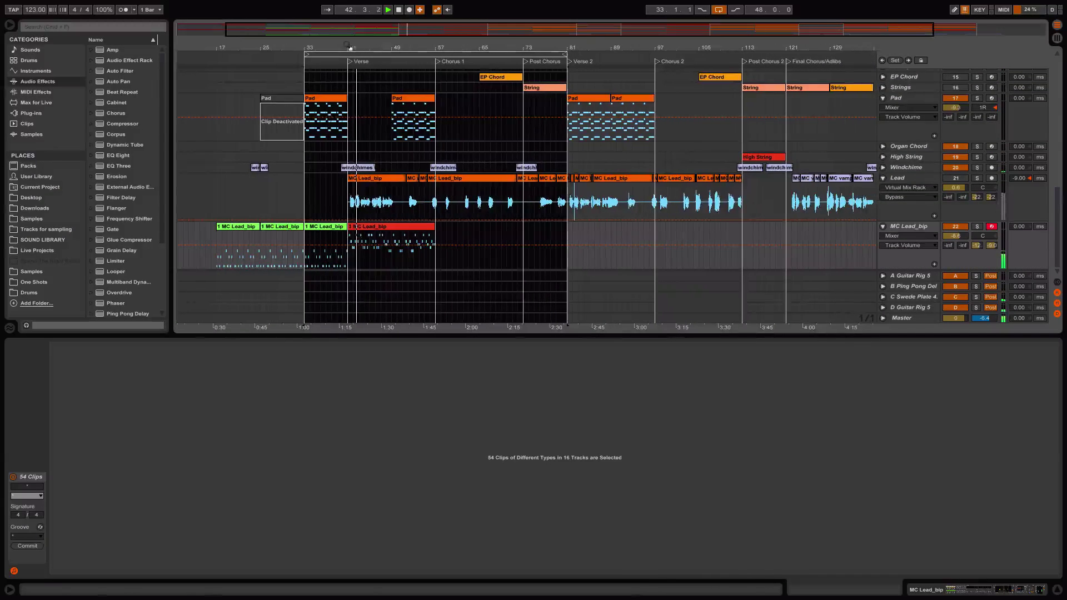
pyautogui.scroll(5, 392, 143)
pyautogui.press('space')
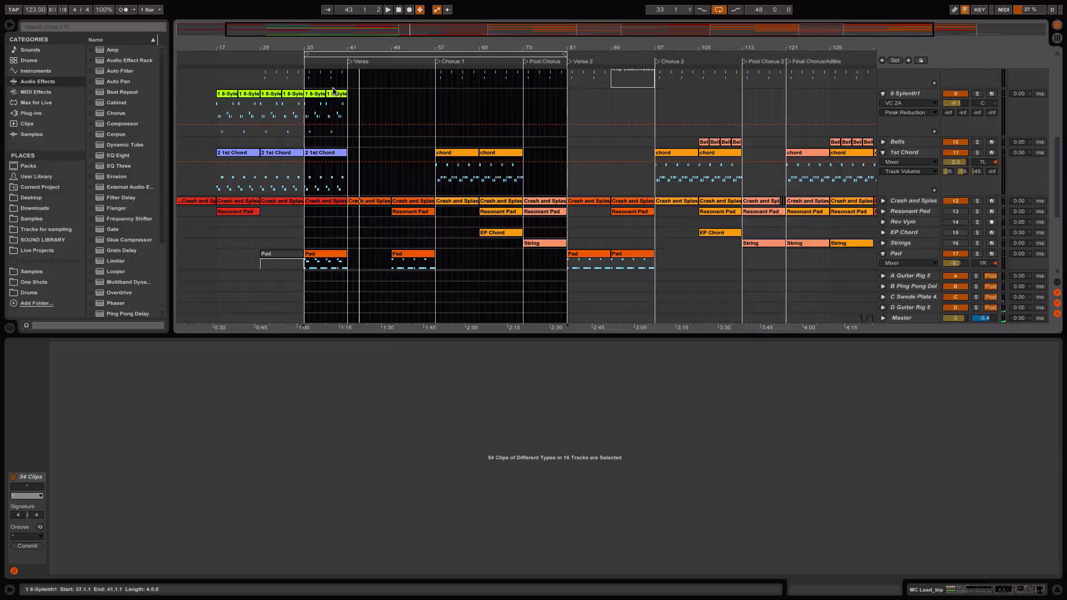
# Duplicate the two 9 Sylenth1 clips at bars 33 to 41 into the start of the verse.
pyautogui.click(320, 114)
pyautogui.moveTo(305, 110); pyautogui.dragTo(341, 109)
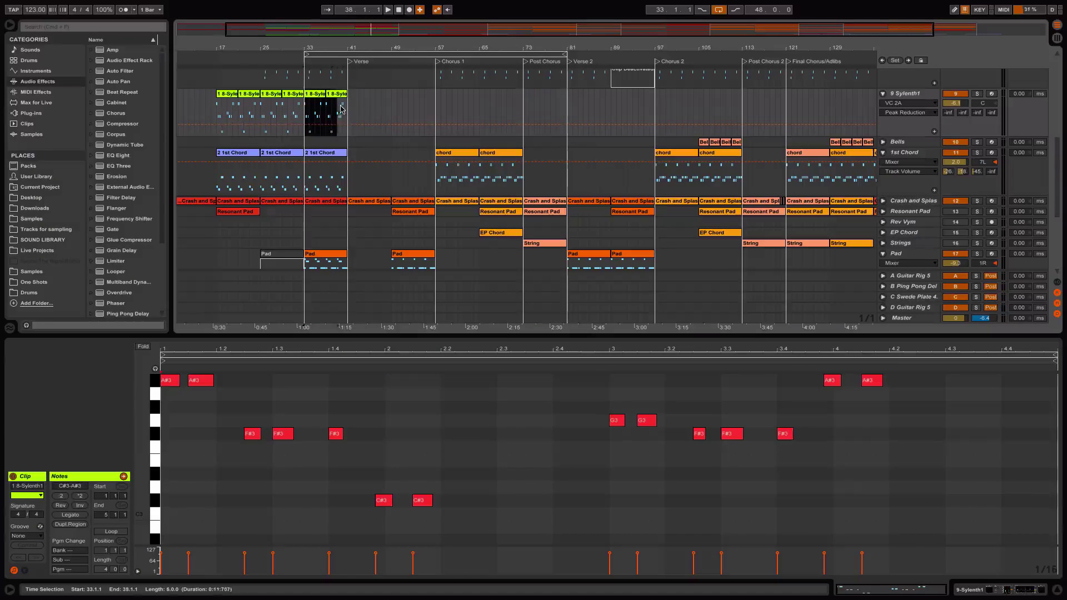
pyautogui.hotkey('ctrl', 'd')
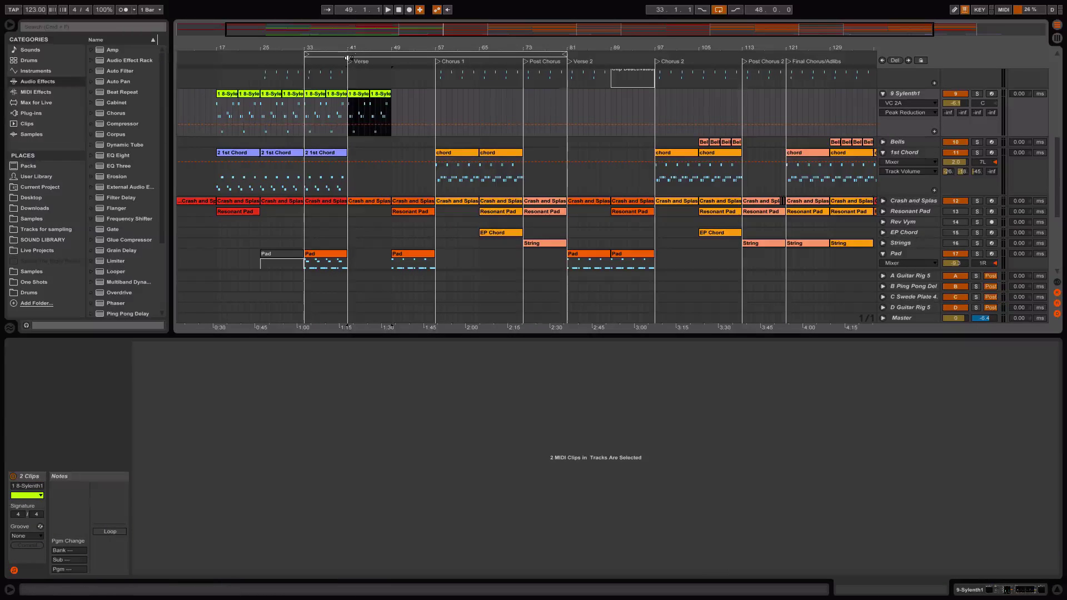
# Play from the verse and duplicate the last 9 Sylenth1 clip twice to fill the track up to Chorus 1 at bar 57.
pyautogui.click(349, 64)
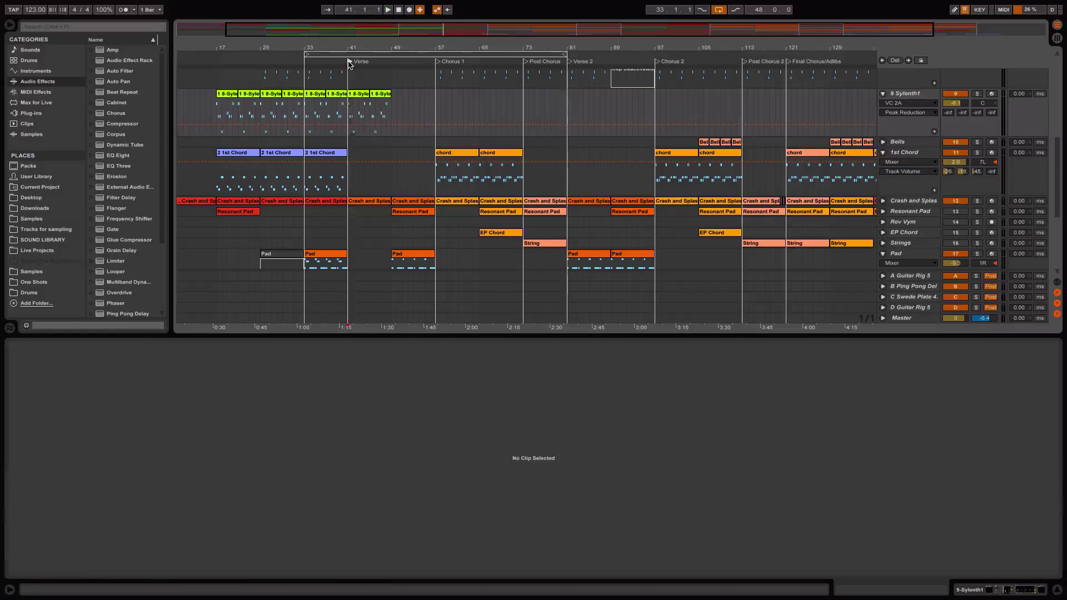
pyautogui.click(382, 97)
pyautogui.hotkey('ctrl', 'd')
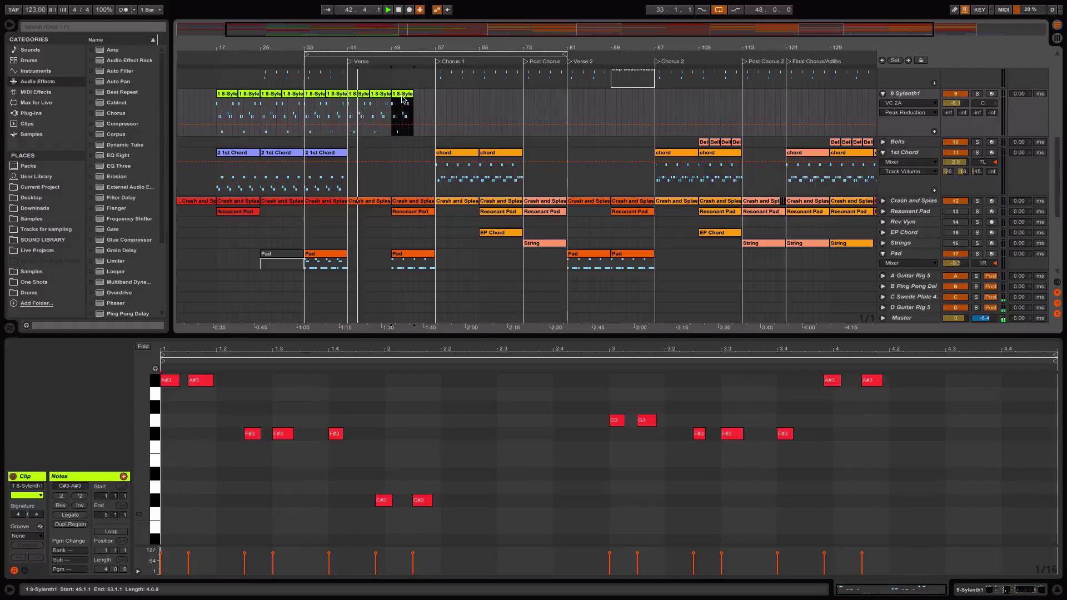
pyautogui.hotkey('ctrl', 'd')
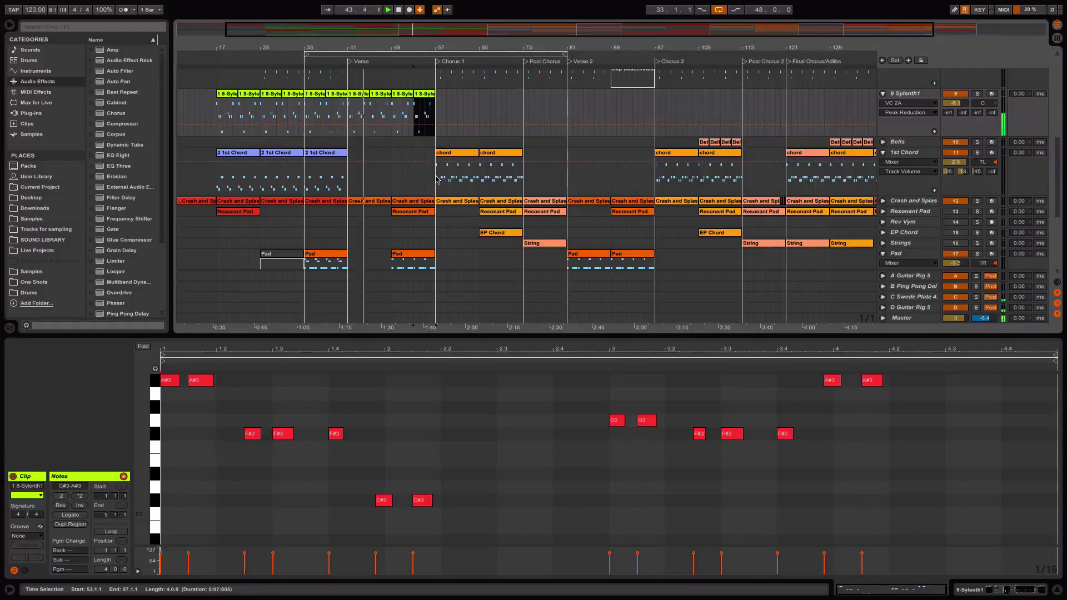
# Unfold the Windchime track and set its volume to -17.1 dB.
pyautogui.scroll(-5, 436, 179)
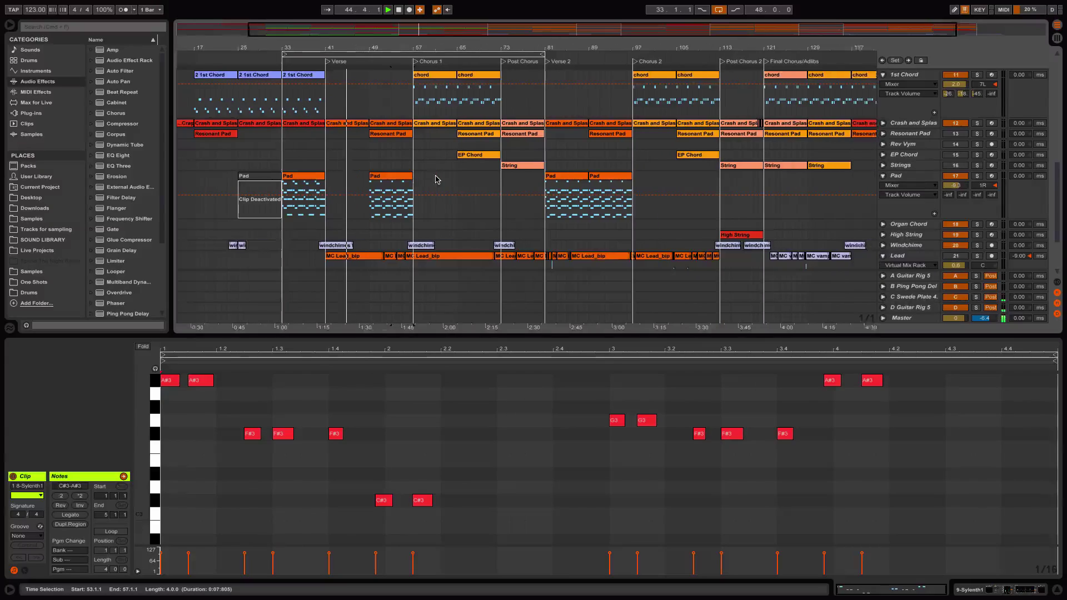
pyautogui.scroll(-2, 436, 179)
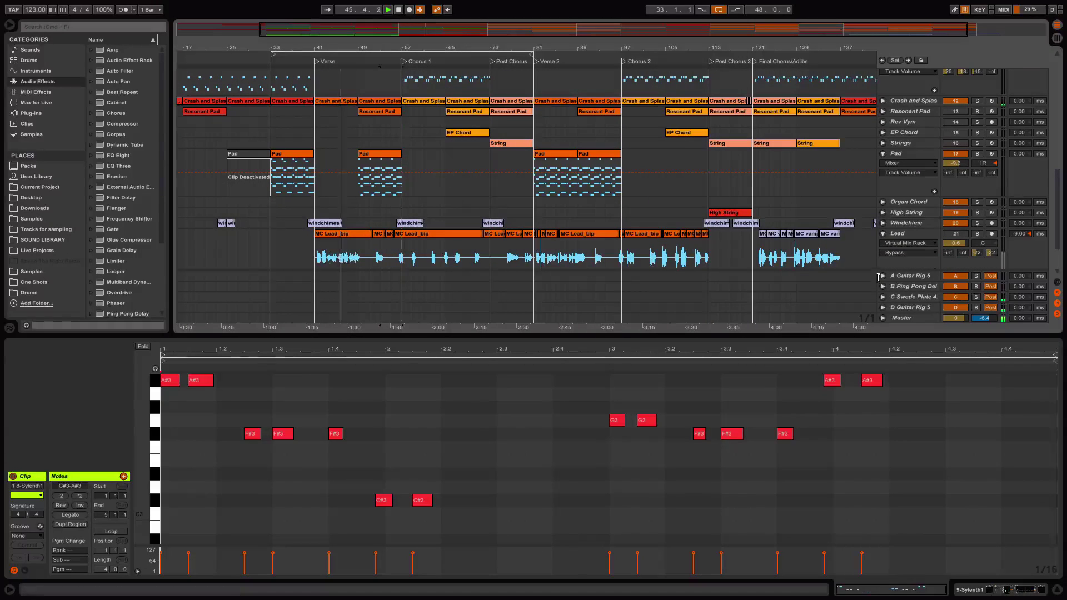
pyautogui.click(884, 223)
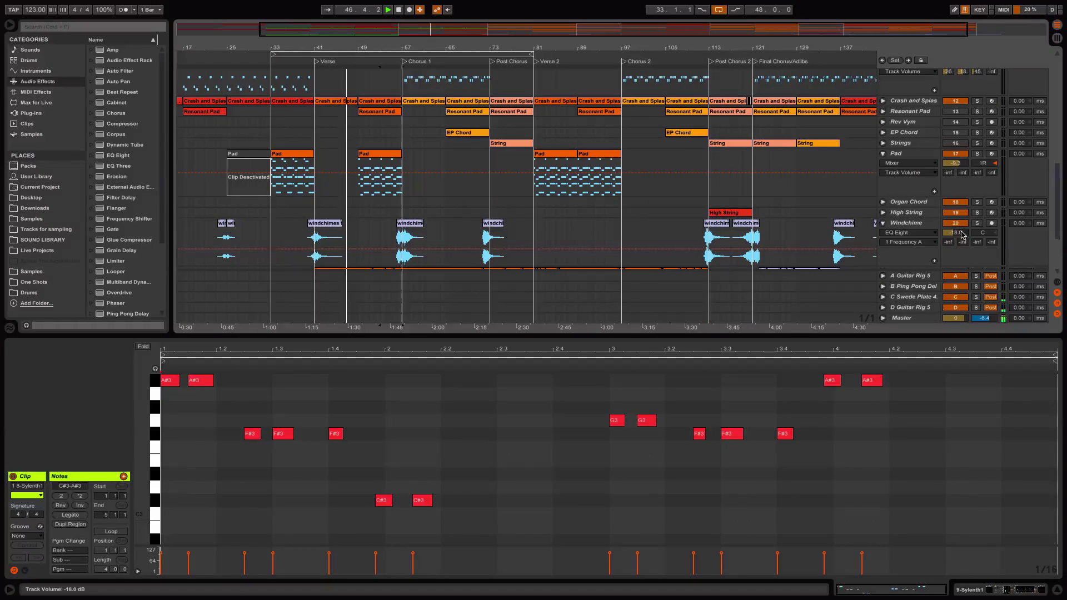
# Examine the track arrangement while the verse plays into Chorus 1, including the Pad clip at bar 49.
pyautogui.scroll(5, 500, 223)
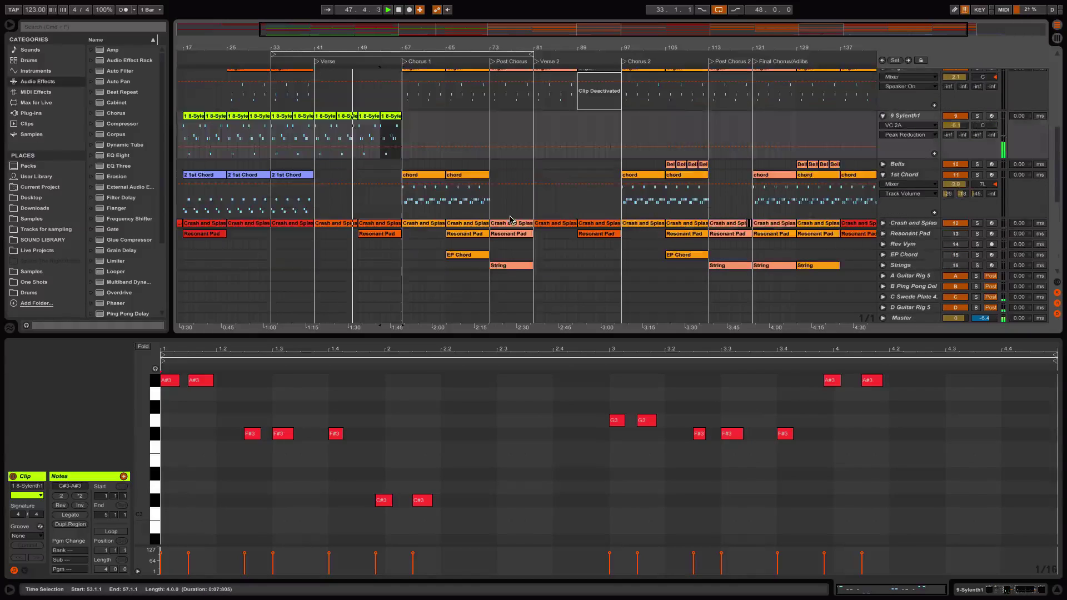
pyautogui.scroll(-5, 390, 126)
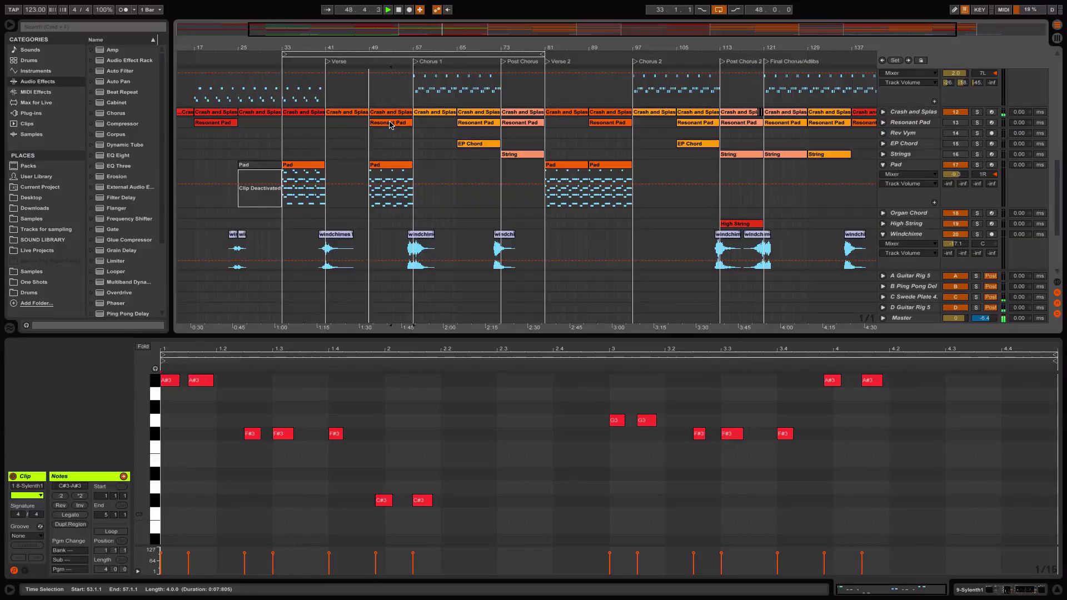
pyautogui.click(392, 166)
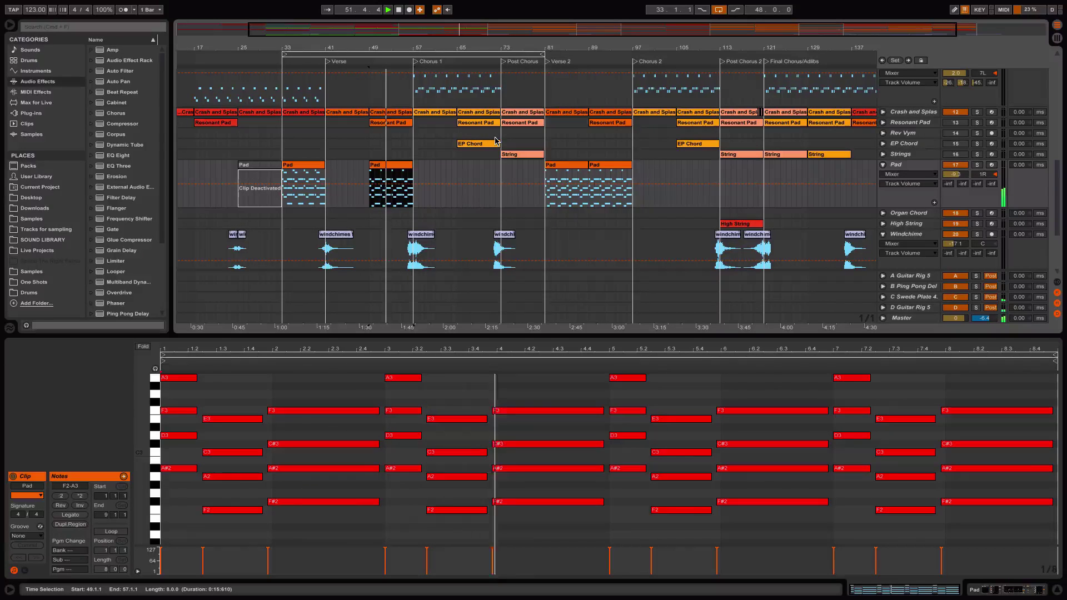
pyautogui.scroll(7, 495, 141)
pyautogui.scroll(1, 495, 141)
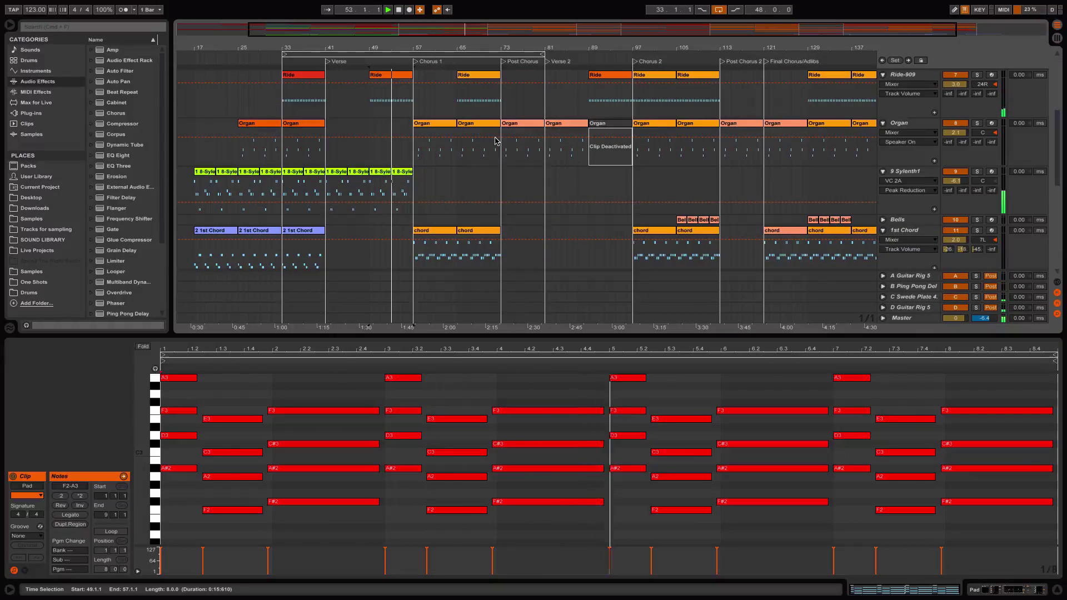
pyautogui.scroll(-7, 495, 141)
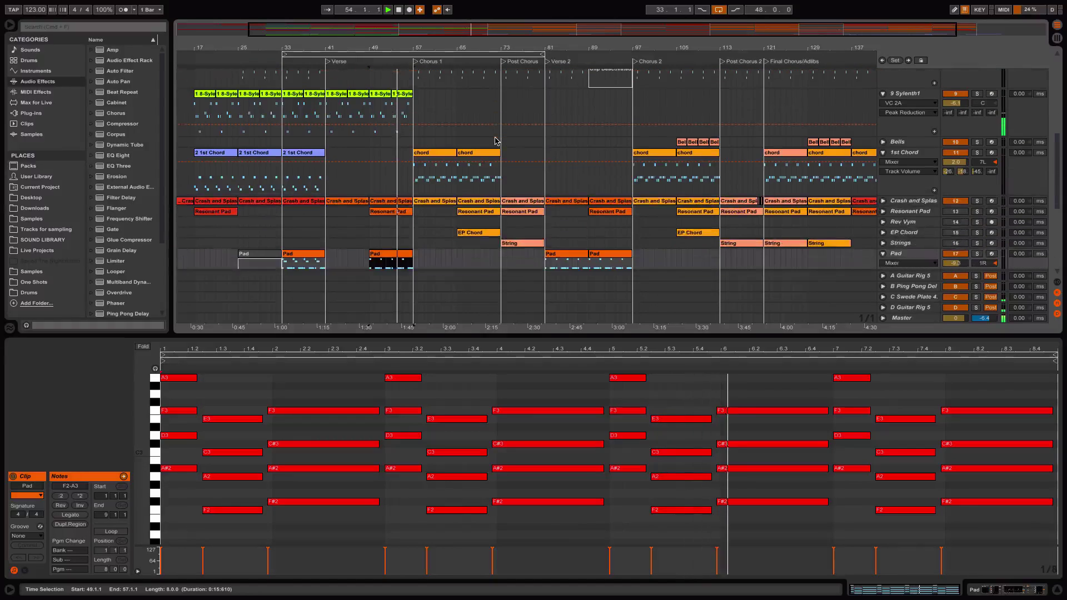
pyautogui.scroll(-4, 495, 141)
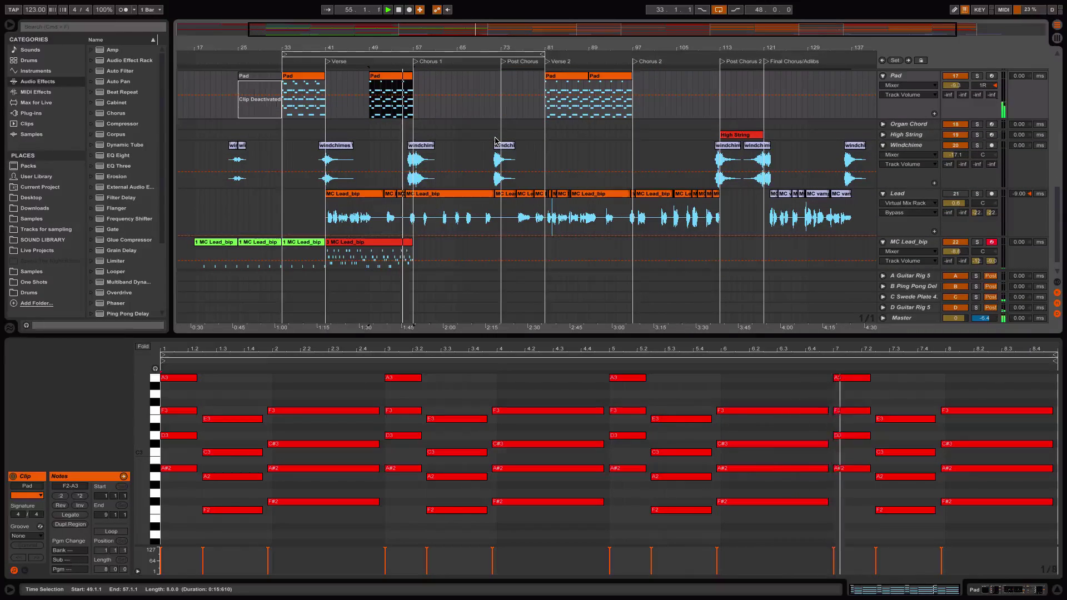
pyautogui.scroll(4, 495, 141)
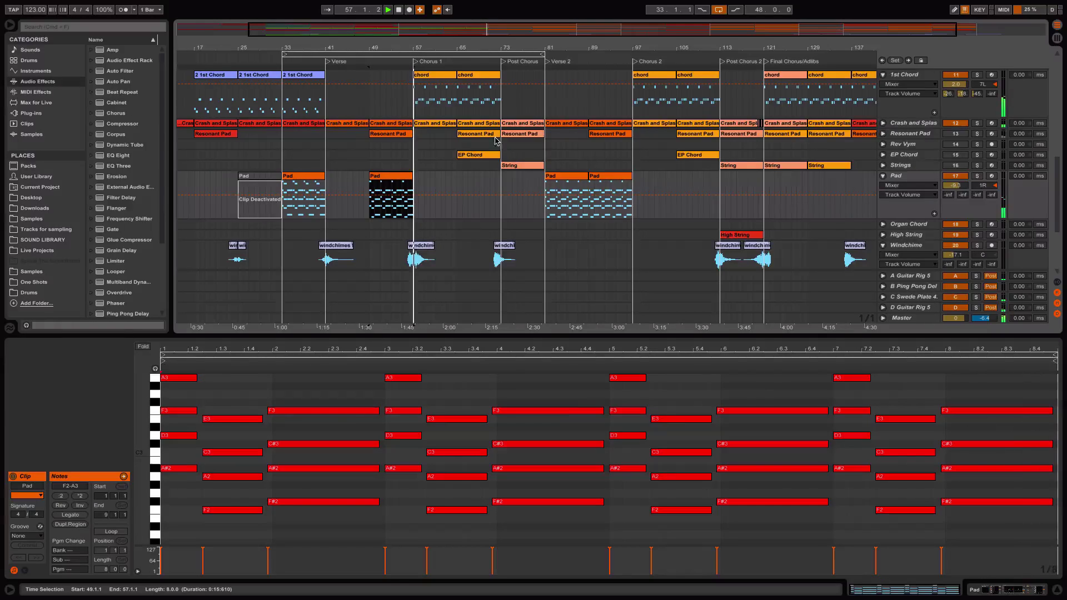
pyautogui.scroll(1, 455, 156)
# Duplicate the two 9 Sylenth1 clips at bars 49 to 57 into the start of Chorus 1.
pyautogui.scroll(5, 455, 156)
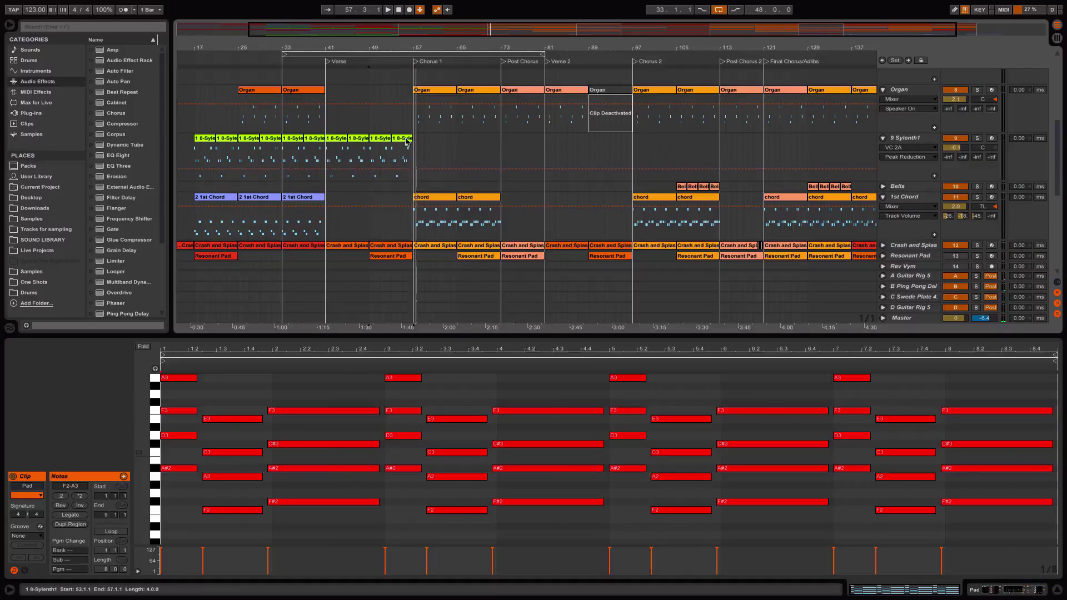
pyautogui.click(402, 158)
pyautogui.moveTo(374, 153); pyautogui.dragTo(407, 147)
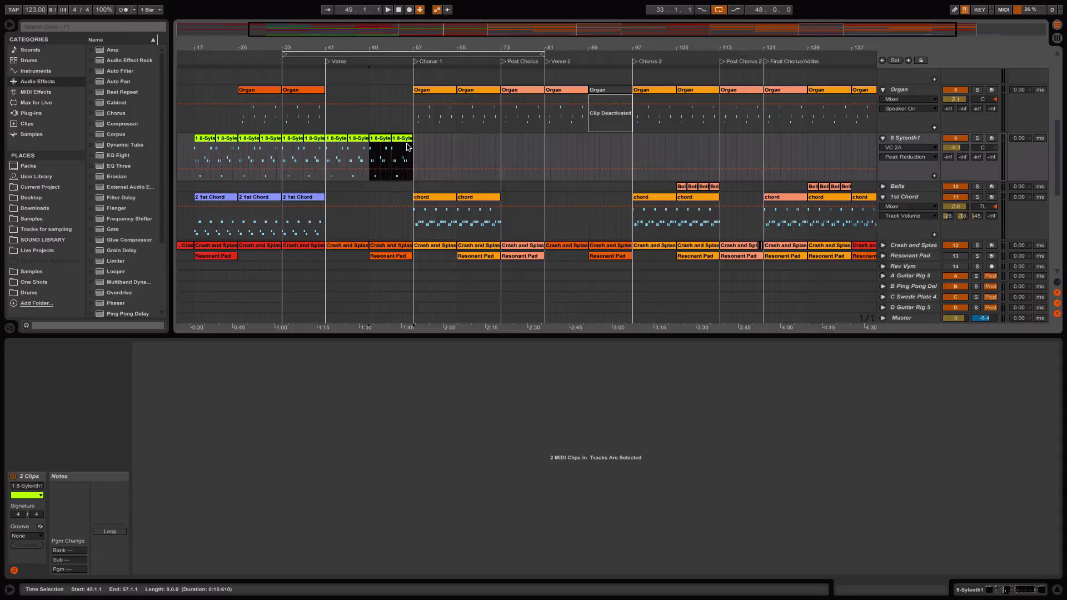
pyautogui.press('super+d')
# Play from Chorus 1 at bar 57 and look through the tracks down to MC Lead_bip.
pyautogui.click(415, 64)
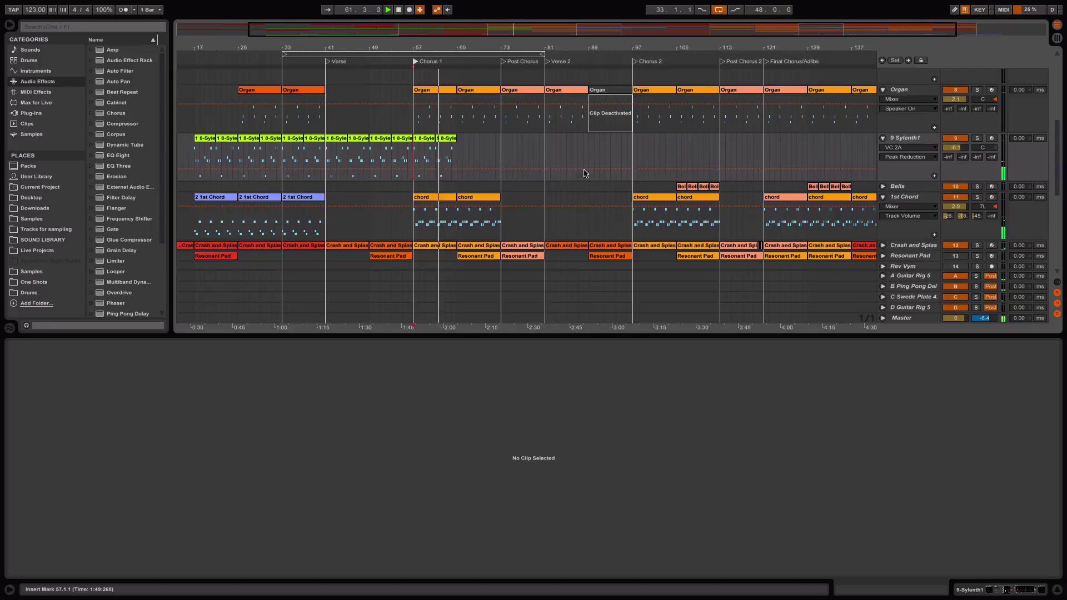
pyautogui.scroll(-5, 586, 174)
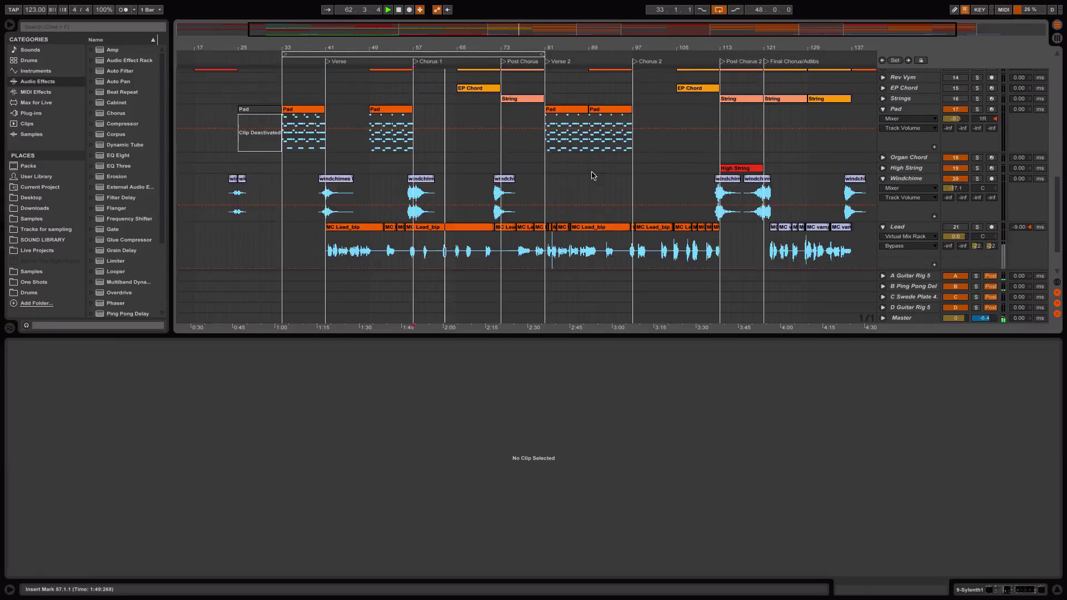
pyautogui.scroll(5, 592, 175)
pyautogui.scroll(-5, 592, 176)
pyautogui.scroll(-3, 592, 176)
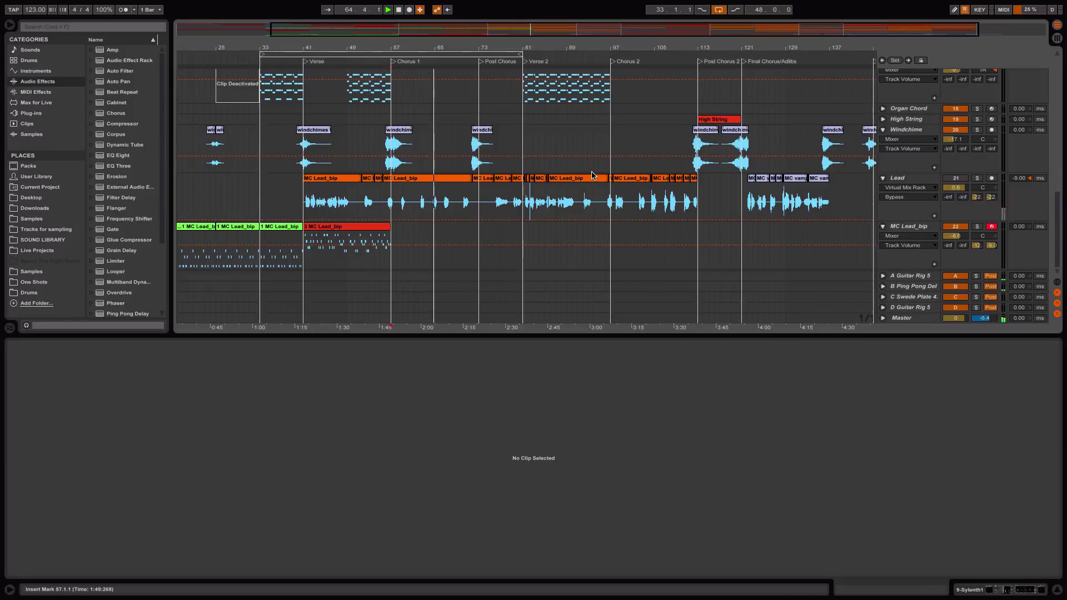
# Activate the Lead vocal track and audition it from the start of Chorus 1 and from the start of the Verse.
pyautogui.click(956, 179)
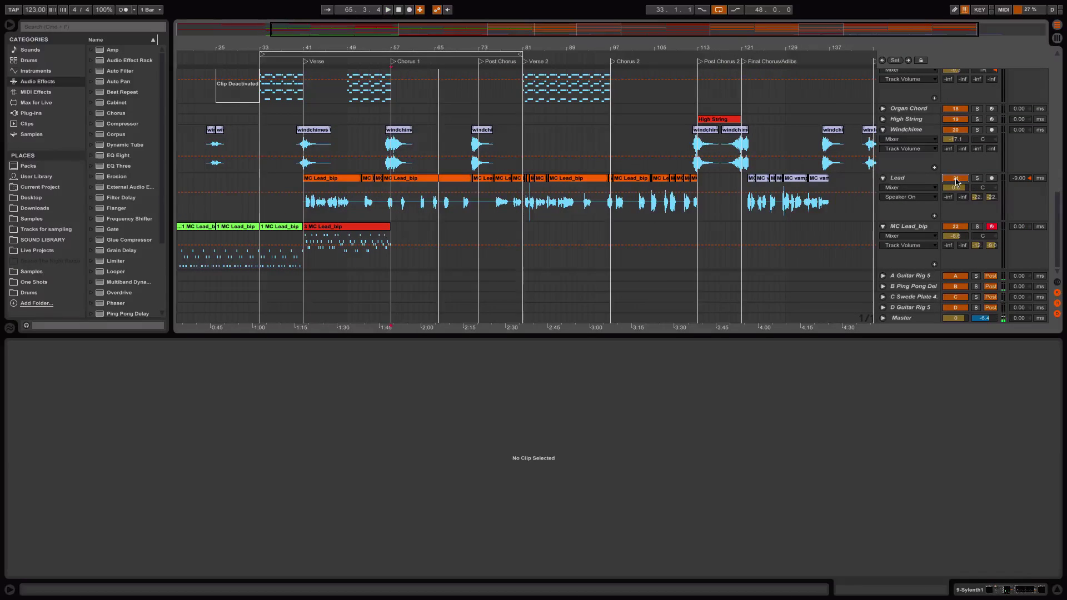
pyautogui.click(414, 61)
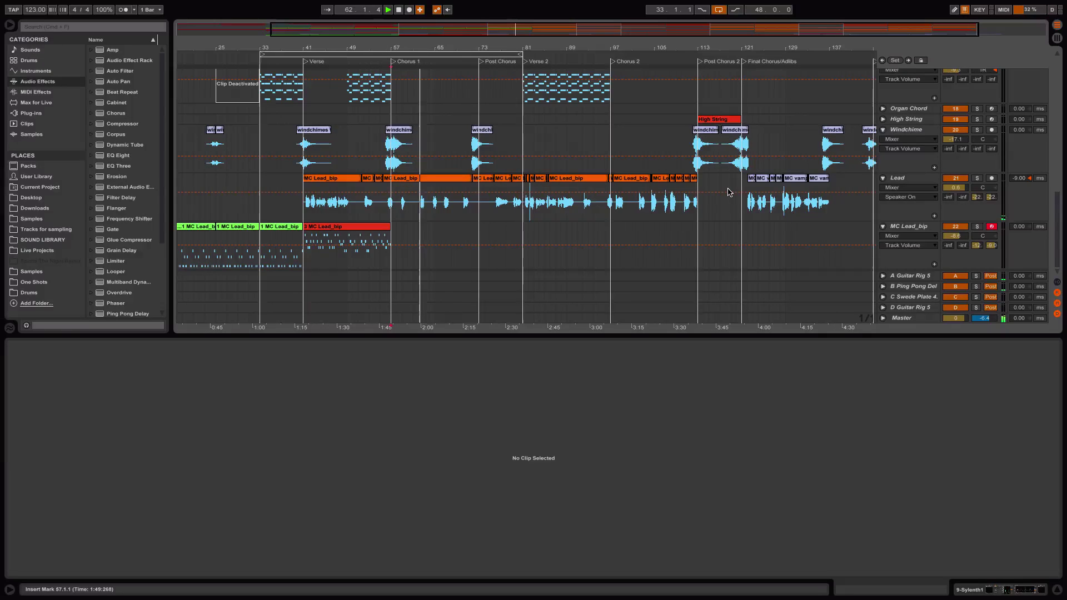
pyautogui.click(910, 179)
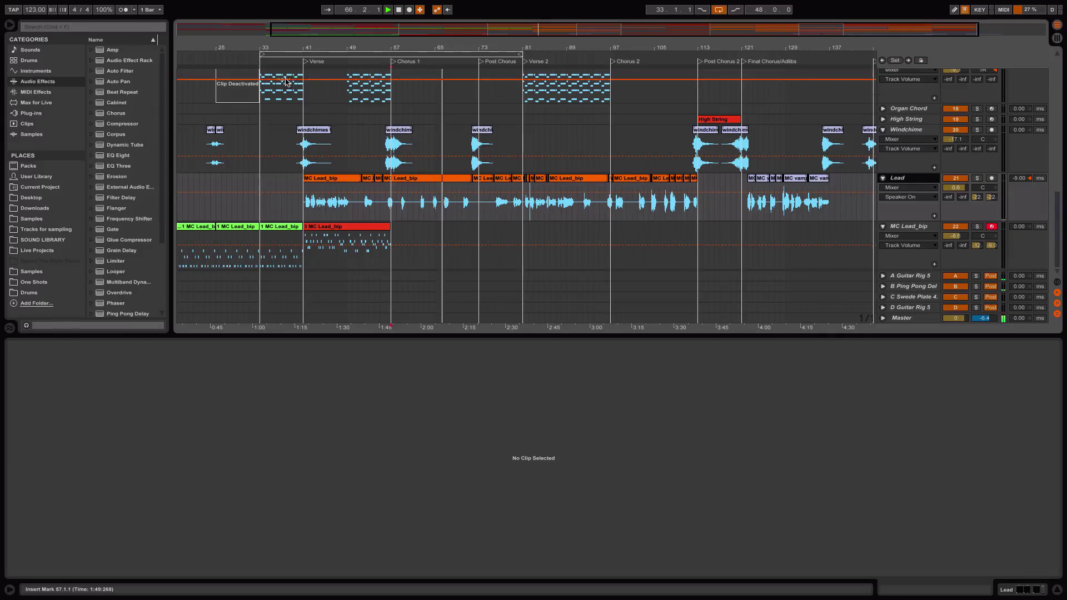
pyautogui.click(305, 61)
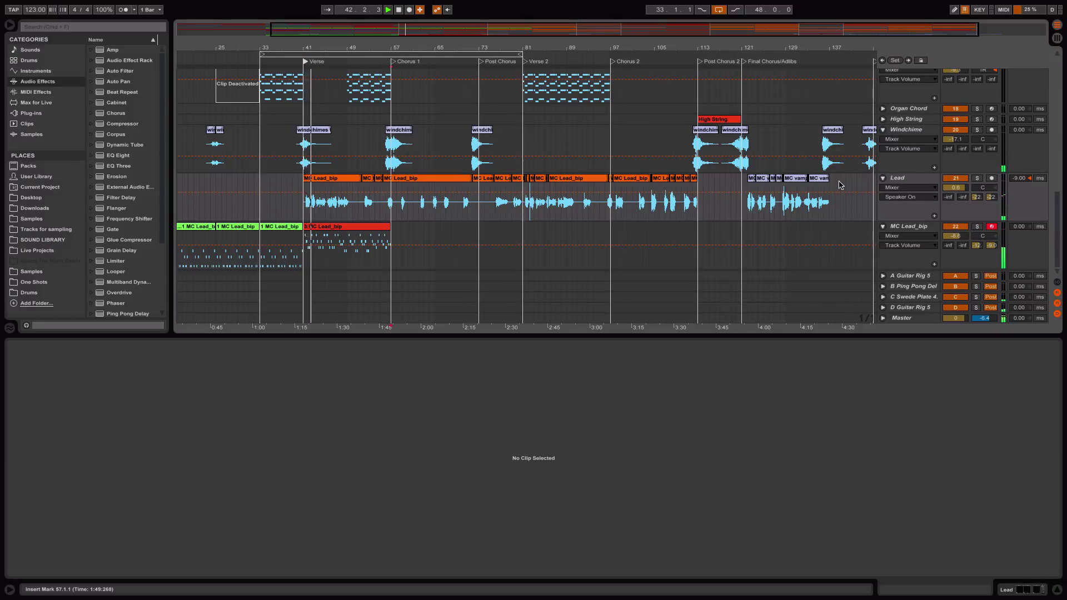
pyautogui.scroll(3, 840, 185)
pyautogui.scroll(-3, 839, 185)
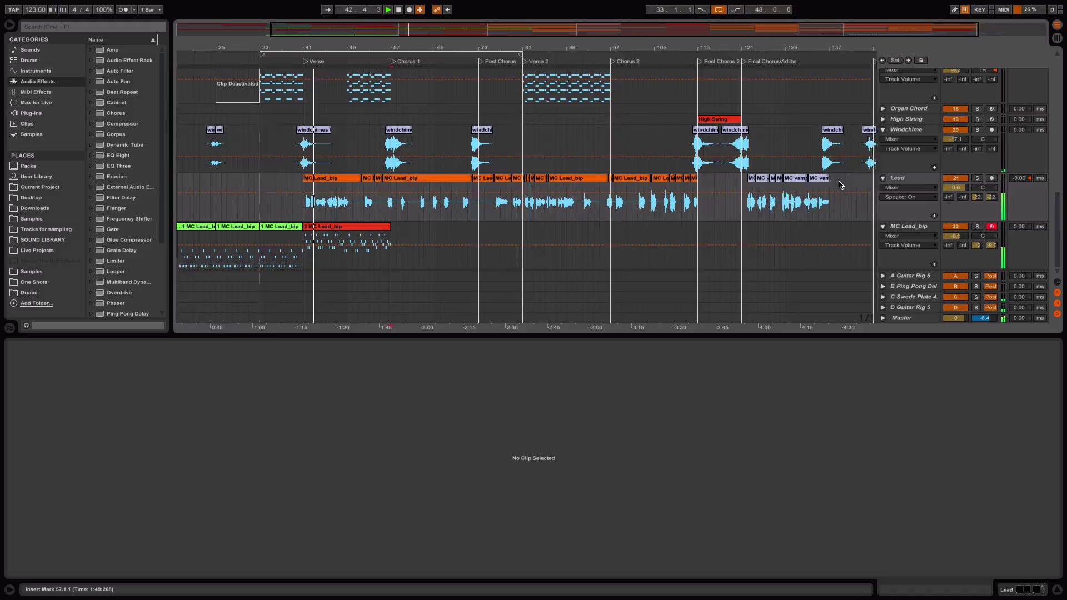
# Move the red MC Lead_bip clip from bar 41 to bar 49 and play the transition into the verse from shortly before bar 41.
pyautogui.click(364, 228)
pyautogui.moveTo(364, 228)
pyautogui.mouseDown()
pyautogui.moveTo(424, 230)
pyautogui.moveTo(369, 228)
pyautogui.moveTo(384, 231)
pyautogui.mouseUp()
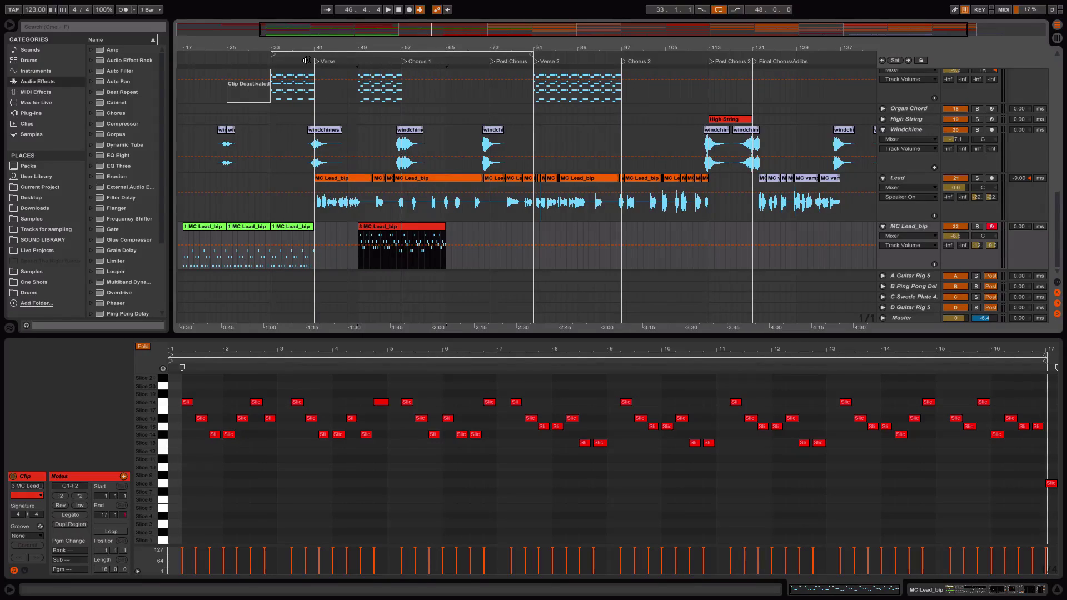
pyautogui.moveTo(310, 49); pyautogui.dragTo(311, 50)
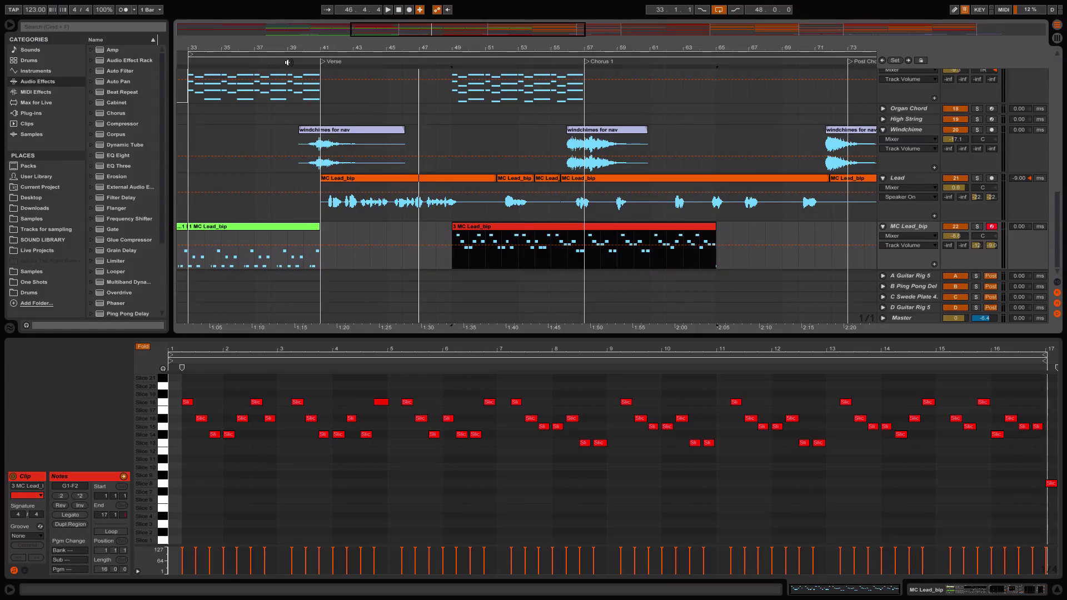
pyautogui.click(288, 62)
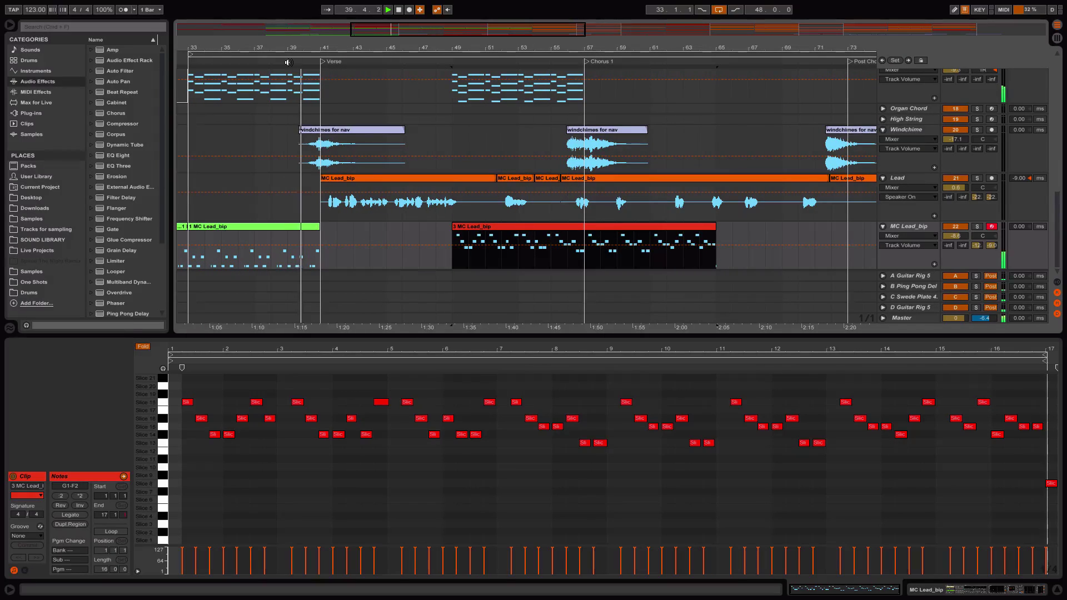
pyautogui.press('XF86AudioRaiseVolume')
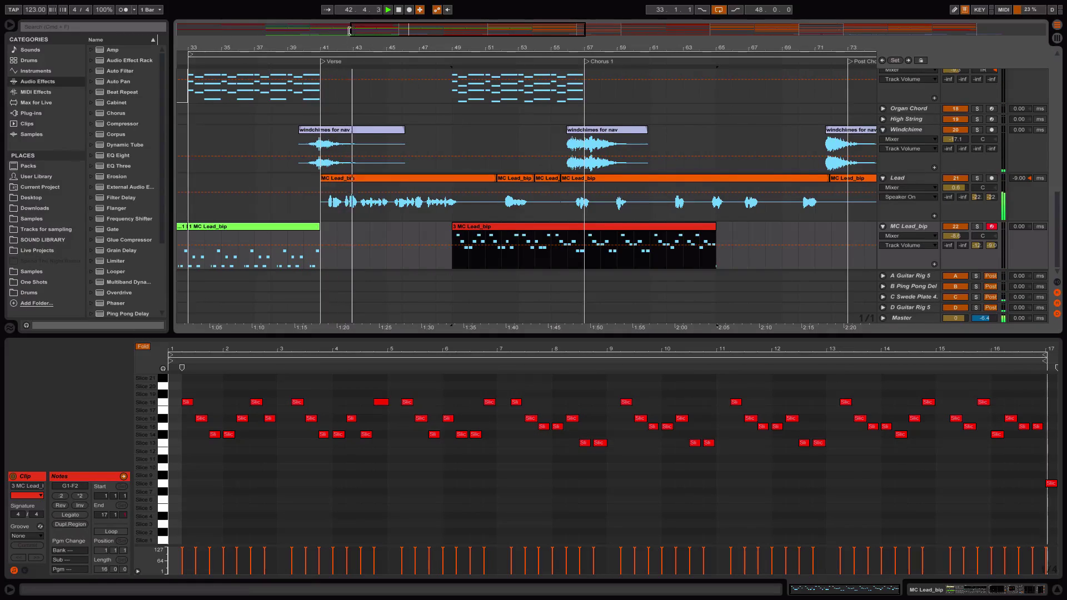
pyautogui.moveTo(323, 45); pyautogui.dragTo(321, 23)
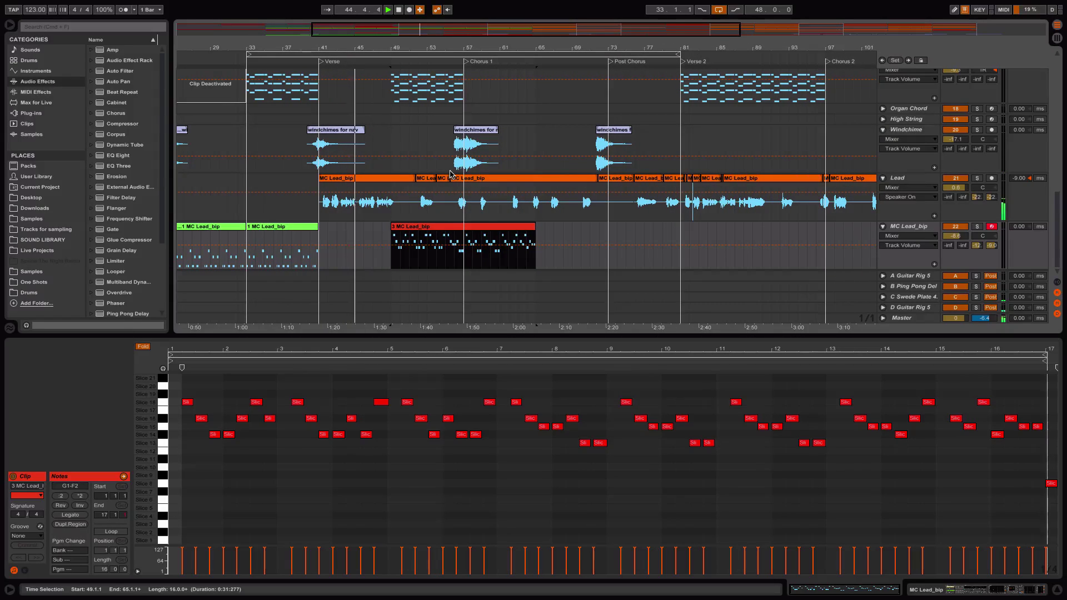
pyautogui.press('-')
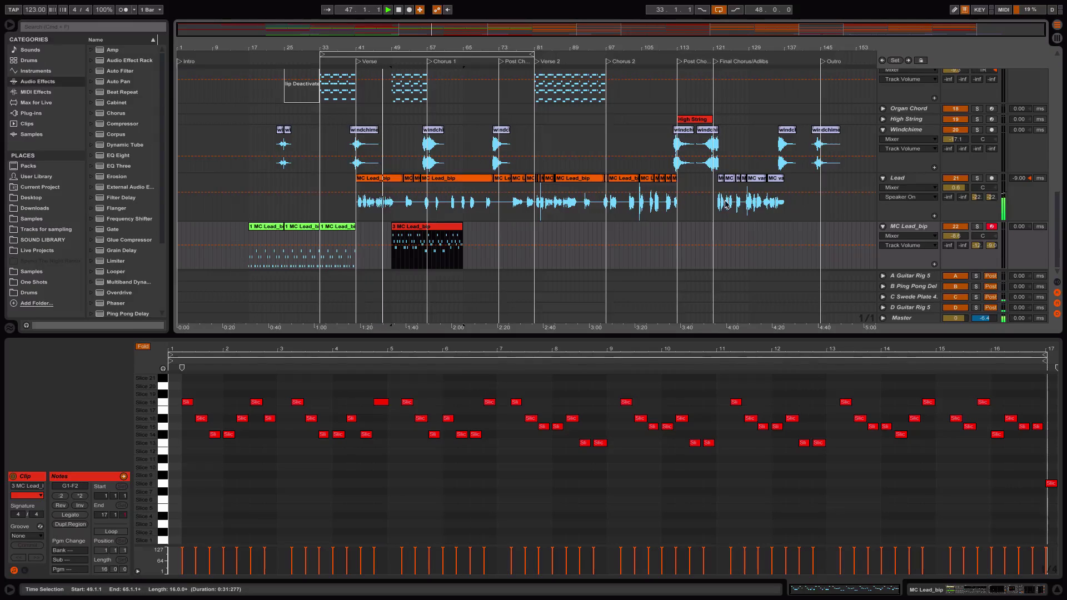
# Shift all Lead vocal clips to start at bar 49, move the red MC Lead_bip clip to bar 64 and play from shortly before the verse.
pyautogui.moveTo(807, 202); pyautogui.dragTo(415, 189)
pyautogui.moveTo(414, 228); pyautogui.dragTo(483, 229)
pyautogui.click(346, 60)
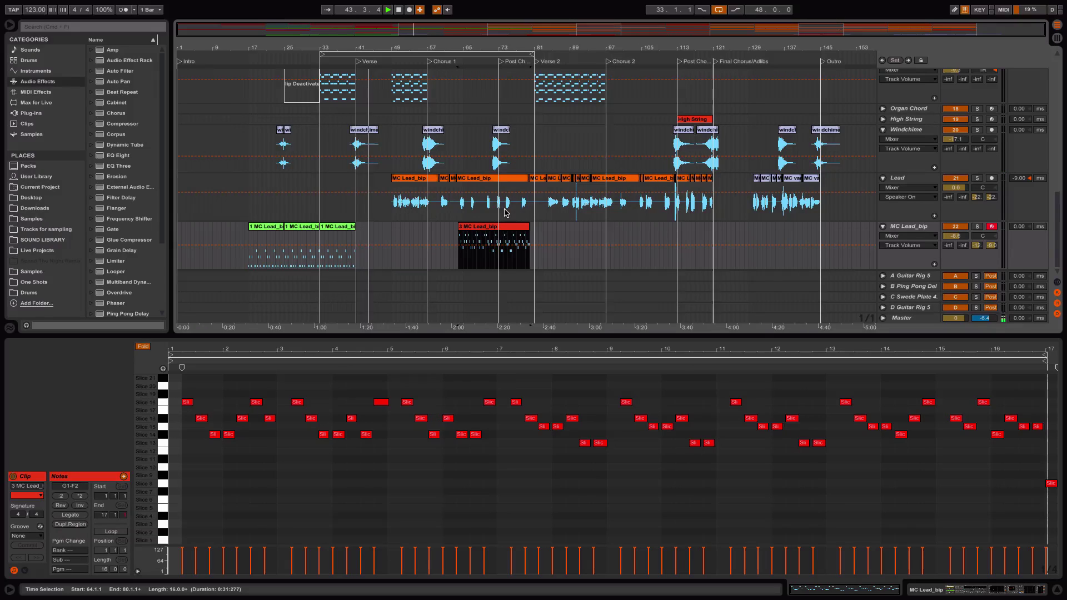
# Set the Clap-909 chain's TAL Reverb wet level to -25.4 dB and room size to 0.50, and return to the arrangement.
pyautogui.scroll(5, 452, 112)
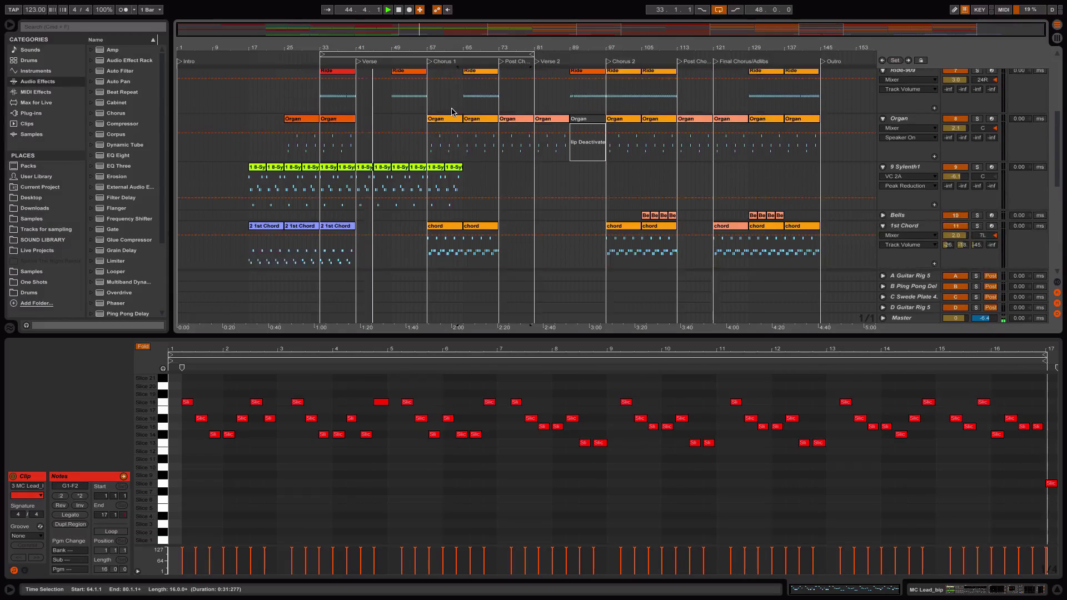
pyautogui.press('Tab')
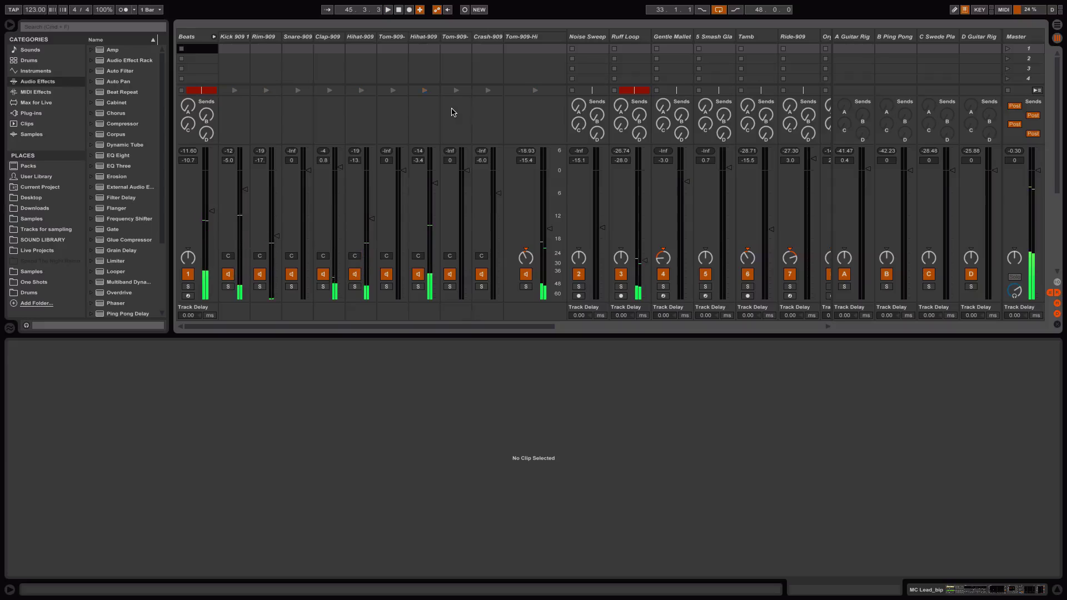
pyautogui.click(324, 36)
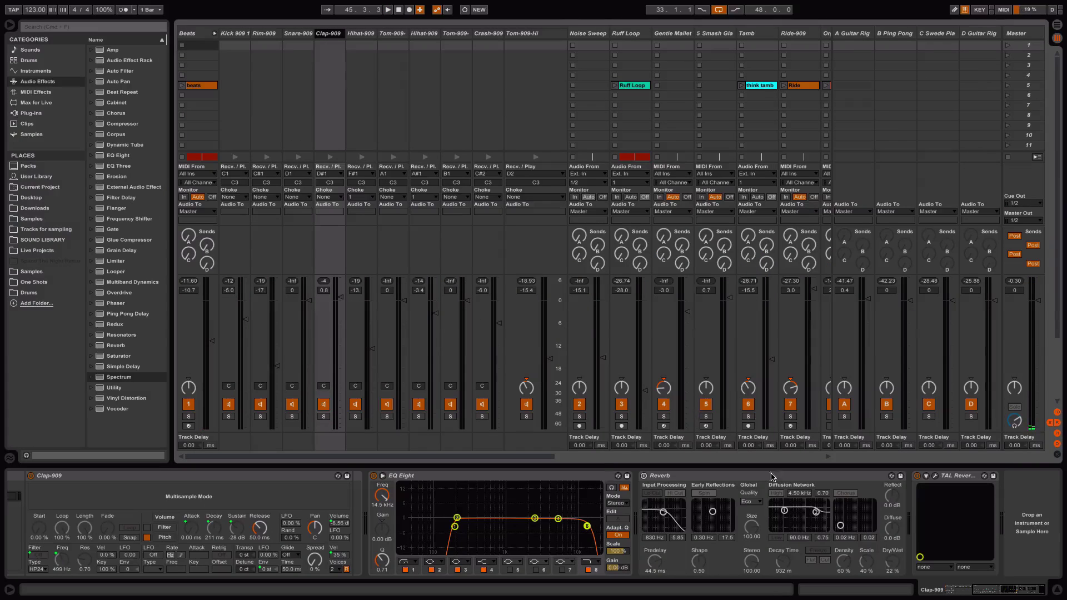
pyautogui.click(936, 477)
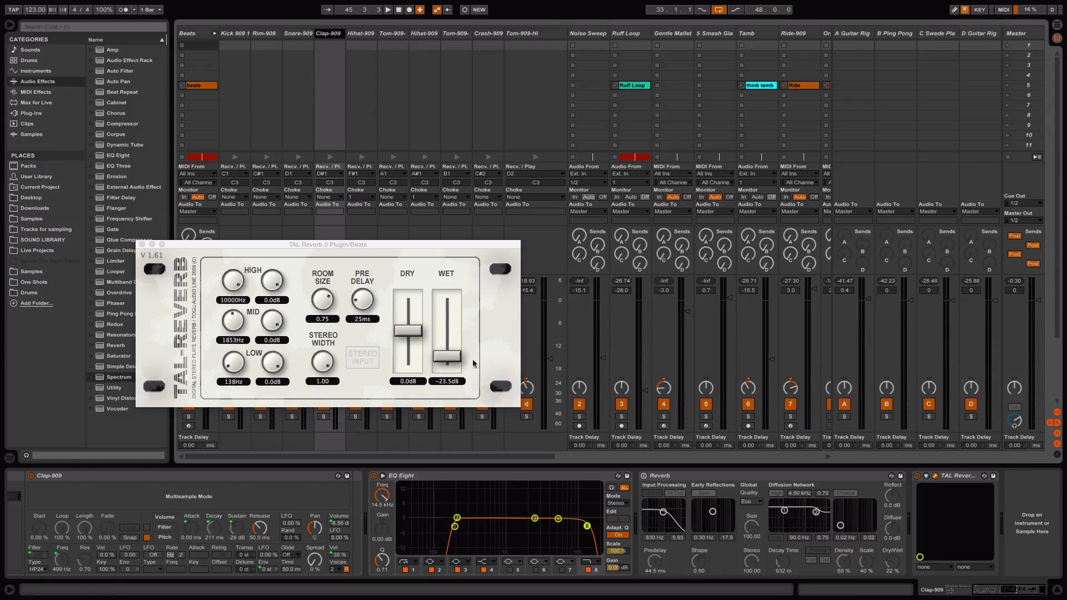
pyautogui.click(456, 356)
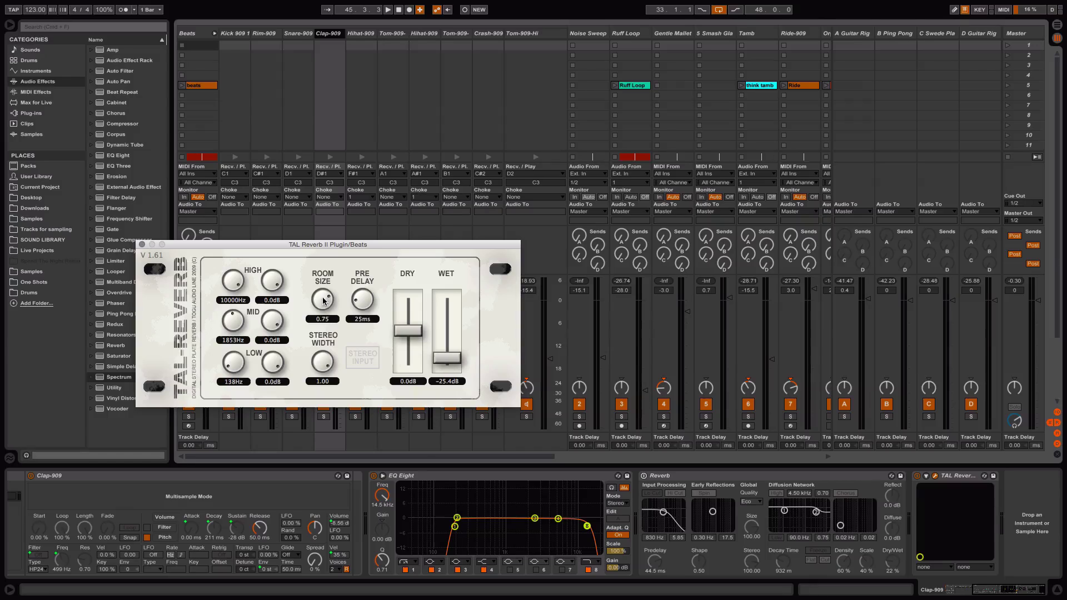
pyautogui.press('space')
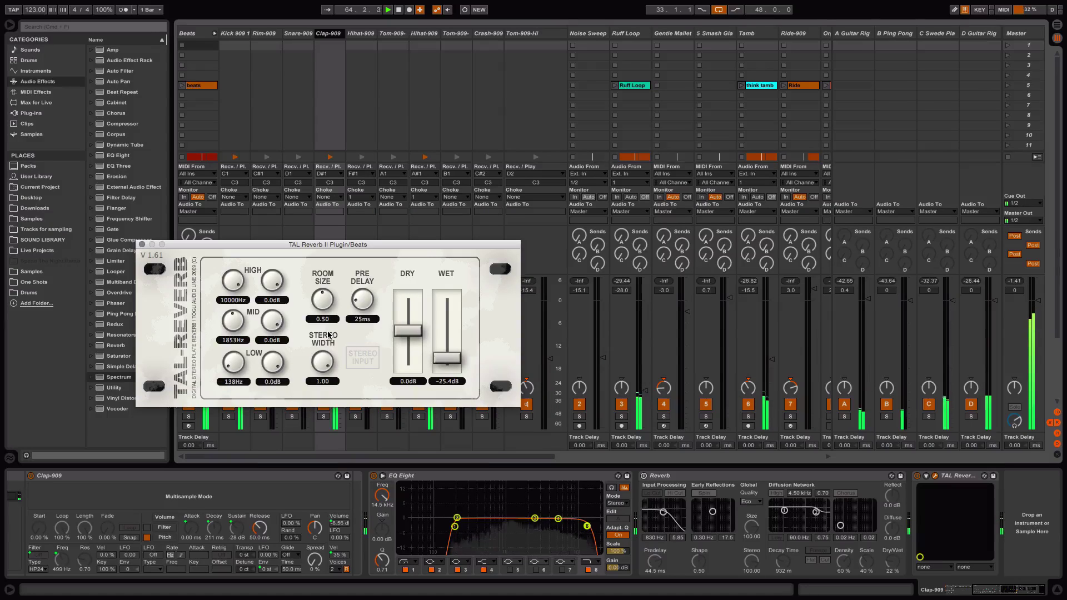
pyautogui.press('space')
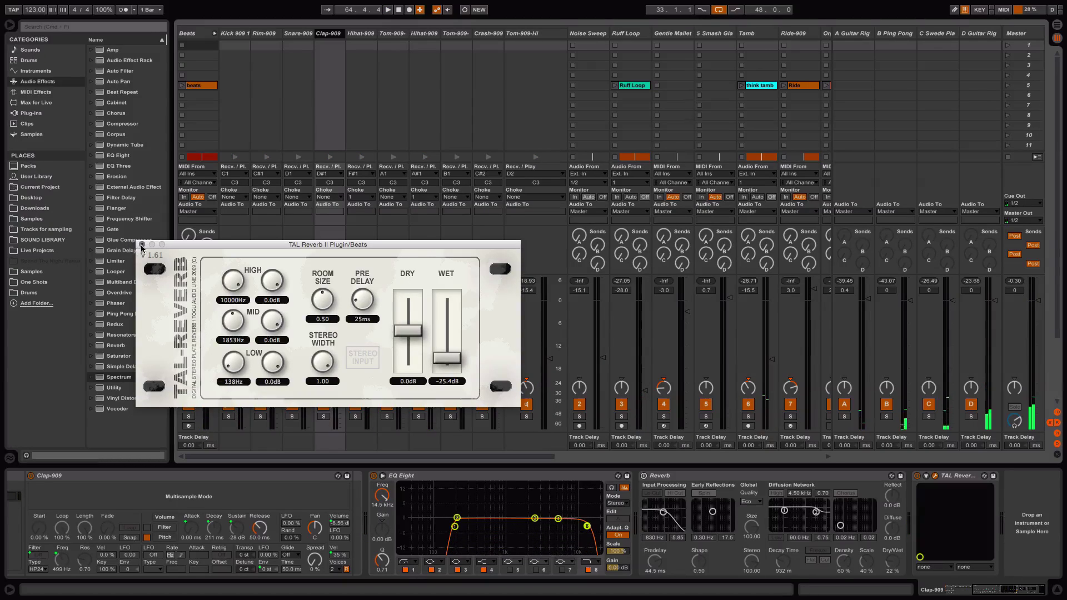
pyautogui.click(142, 245)
pyautogui.press('Tab')
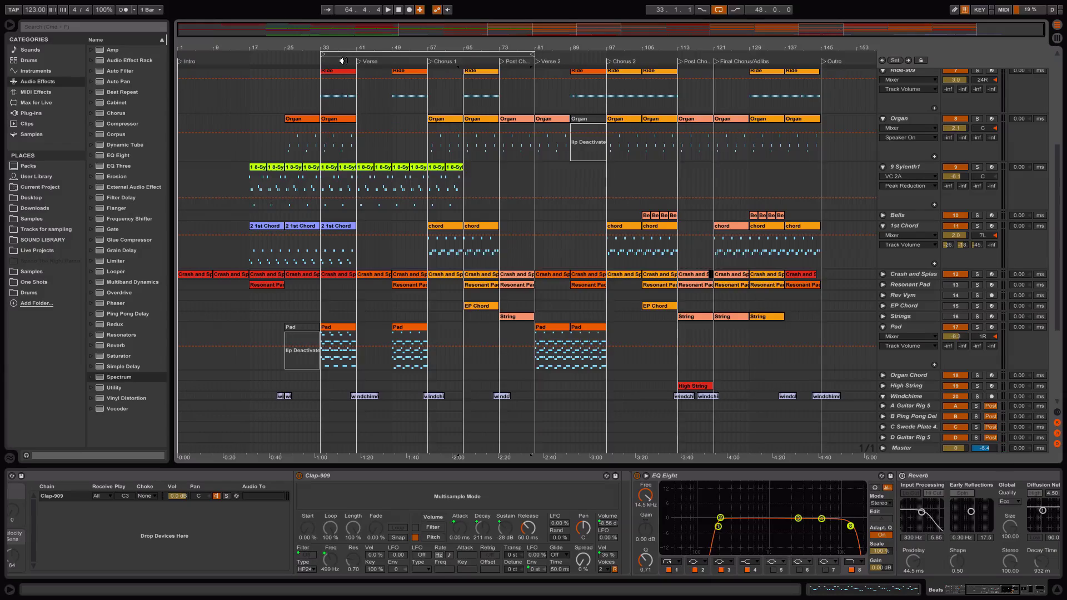
# Move the Resonant Pad clip from bar 49 to bar 33.
pyautogui.scroll(4, 387, 239)
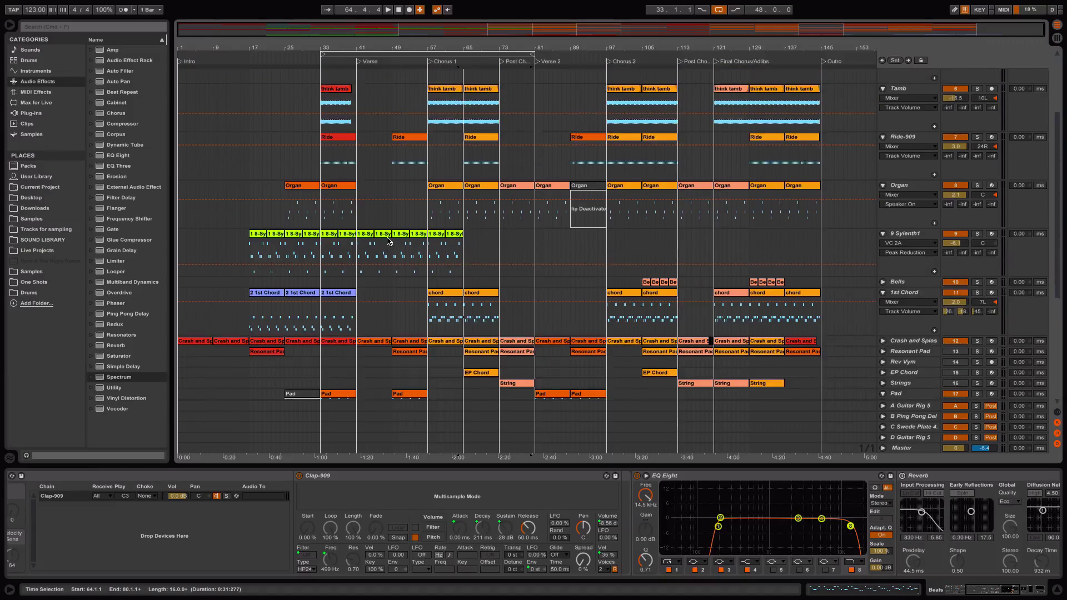
pyautogui.scroll(-4, 388, 240)
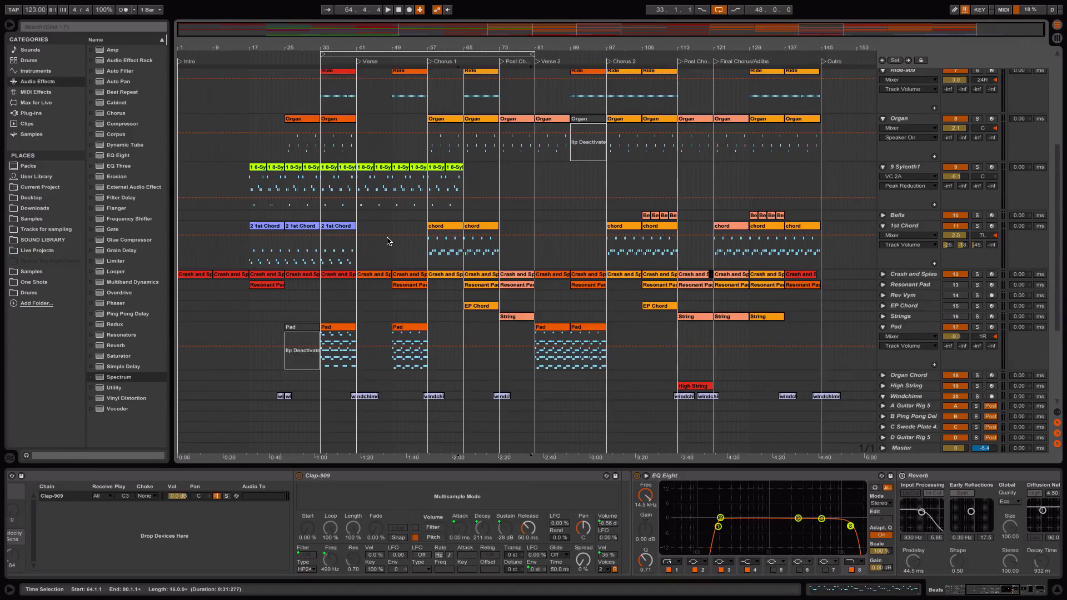
pyautogui.moveTo(413, 286); pyautogui.dragTo(343, 282)
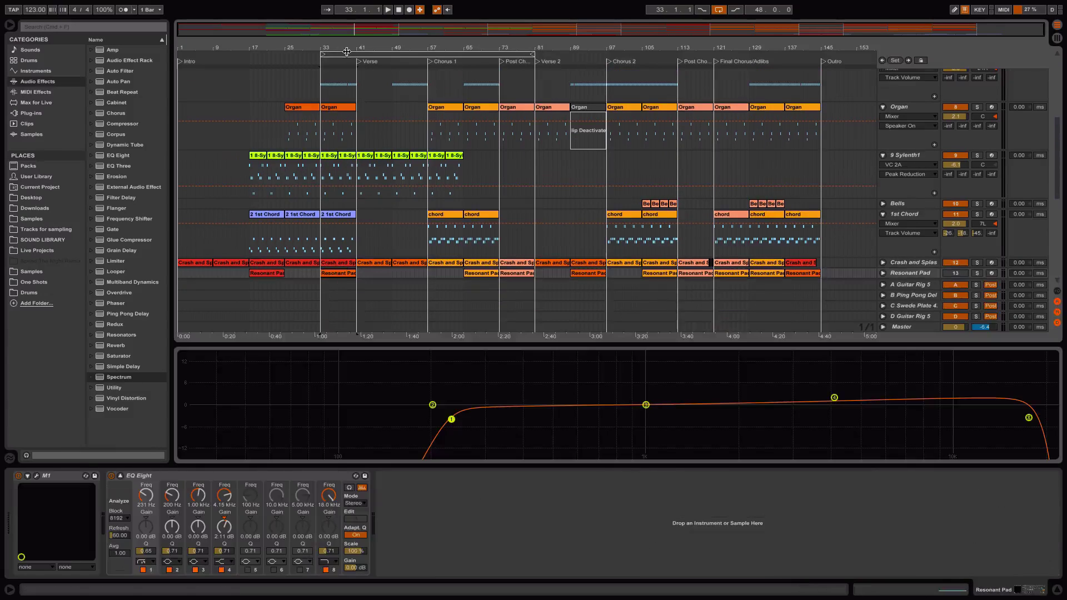
# Play the transition into the verse, unfold the Resonant Pad track and check the Ride-909 clip at bar 49.
pyautogui.click(343, 62)
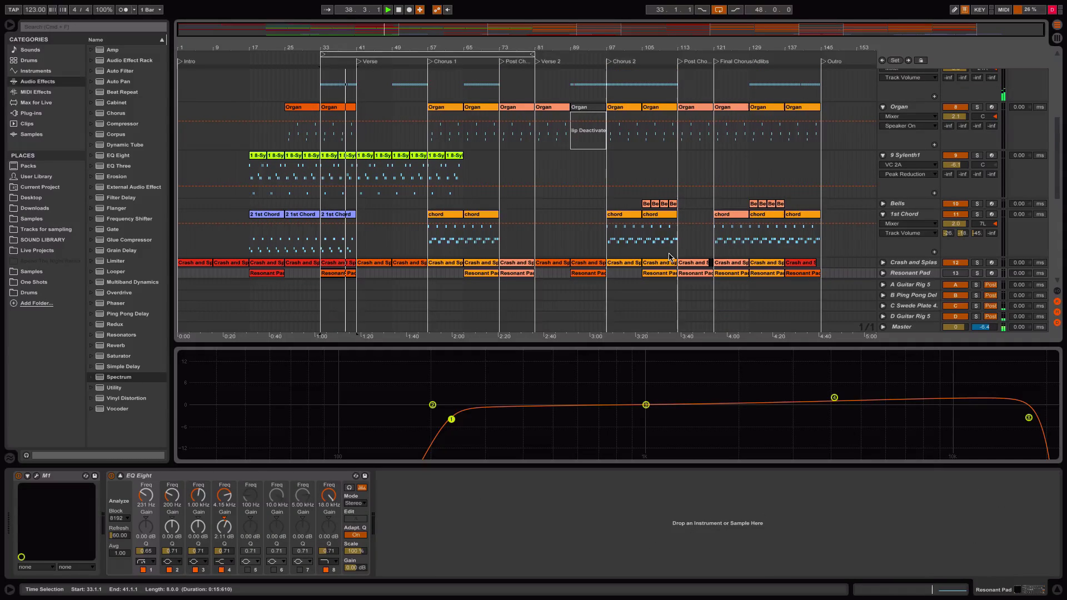
pyautogui.click(883, 273)
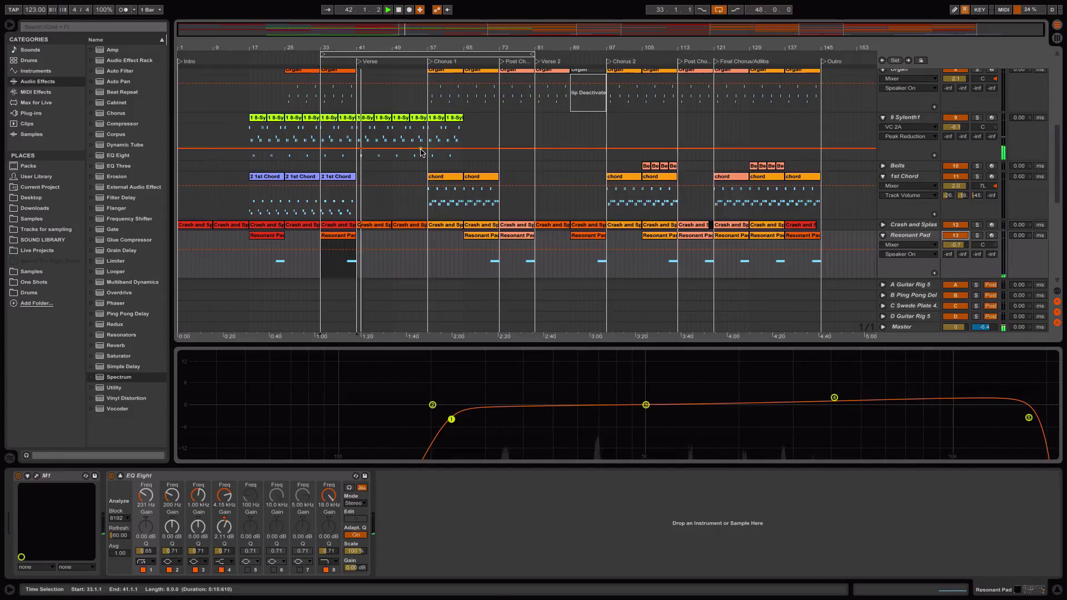
pyautogui.scroll(3, 421, 153)
pyautogui.click(401, 122)
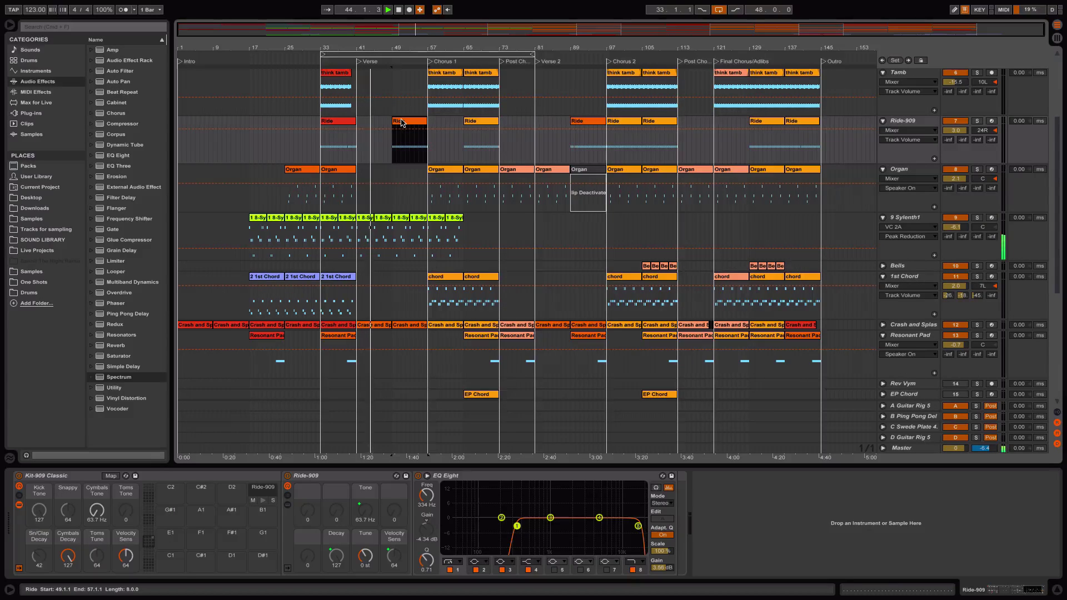
pyautogui.scroll(-4, 401, 122)
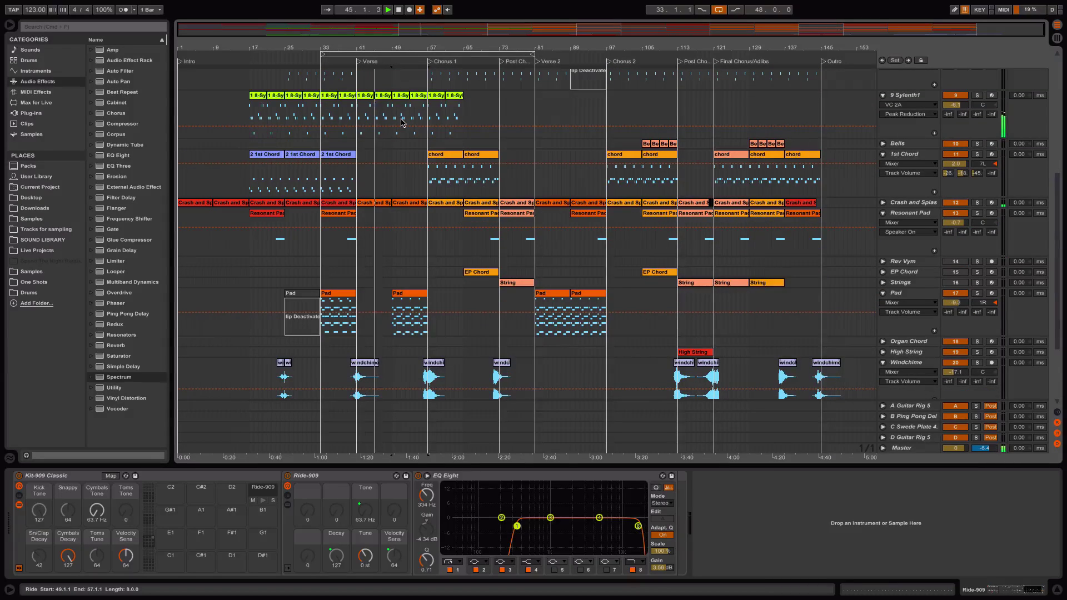
# Raise the EQ Three low crossover frequency on the Tom-909-Hi chain to 144 Hz and return to the arrangement.
pyautogui.press('Tab')
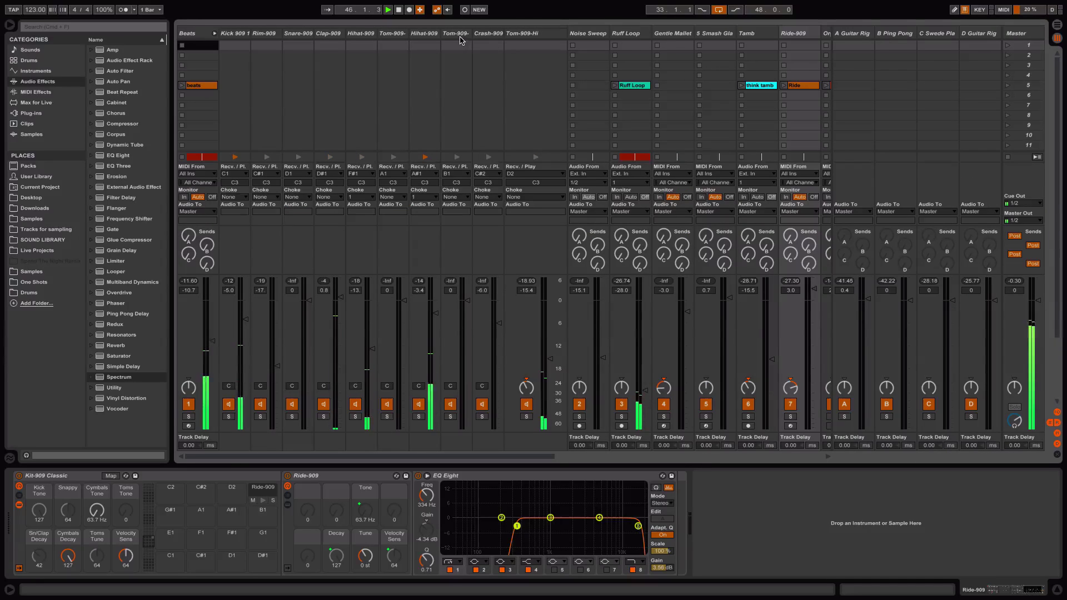
pyautogui.click(525, 34)
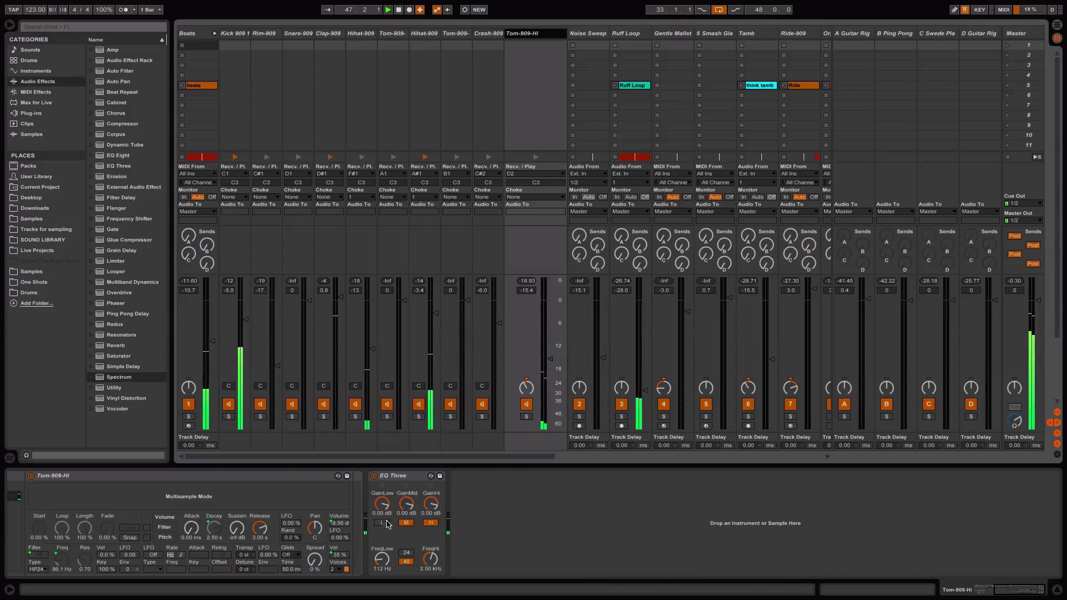
pyautogui.moveTo(382, 560); pyautogui.dragTo(382, 553)
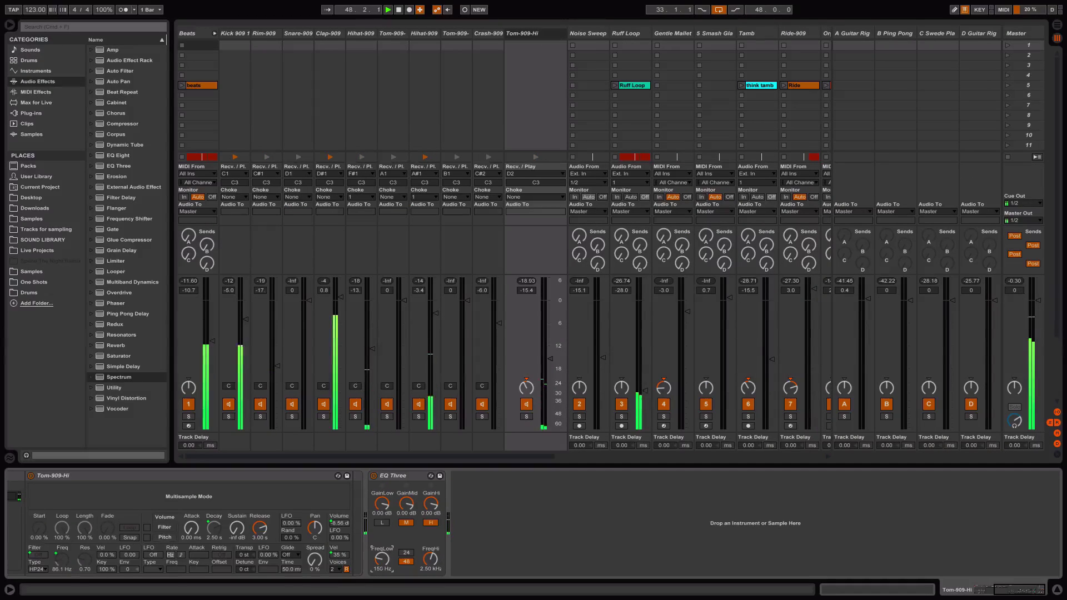
pyautogui.press('Tab')
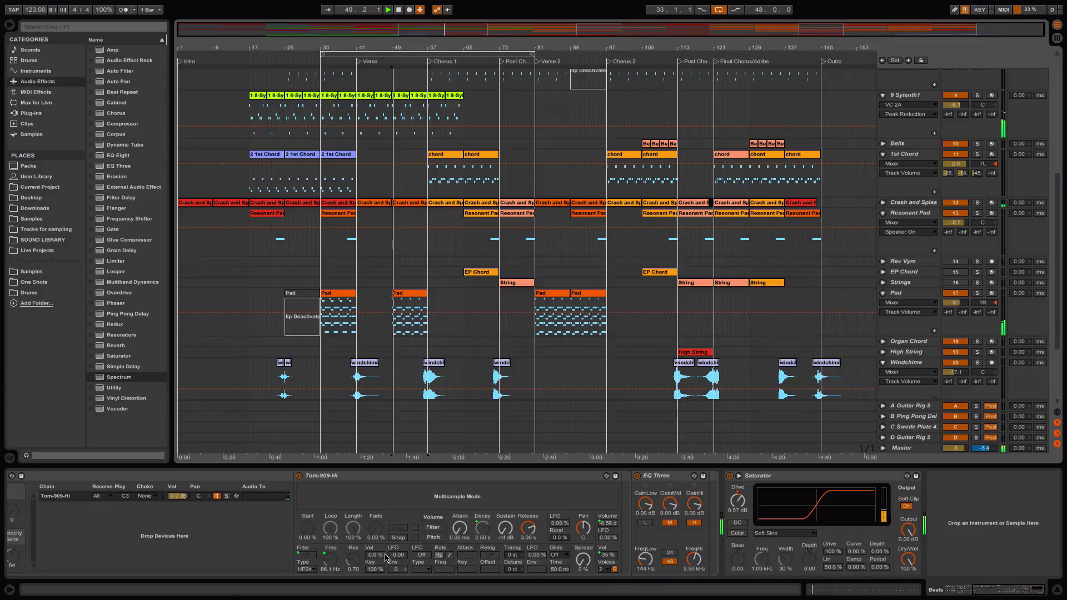
# Move the Pad clip from bar 49 to bar 57 and play from shortly before the vocal entry.
pyautogui.scroll(-4, 371, 286)
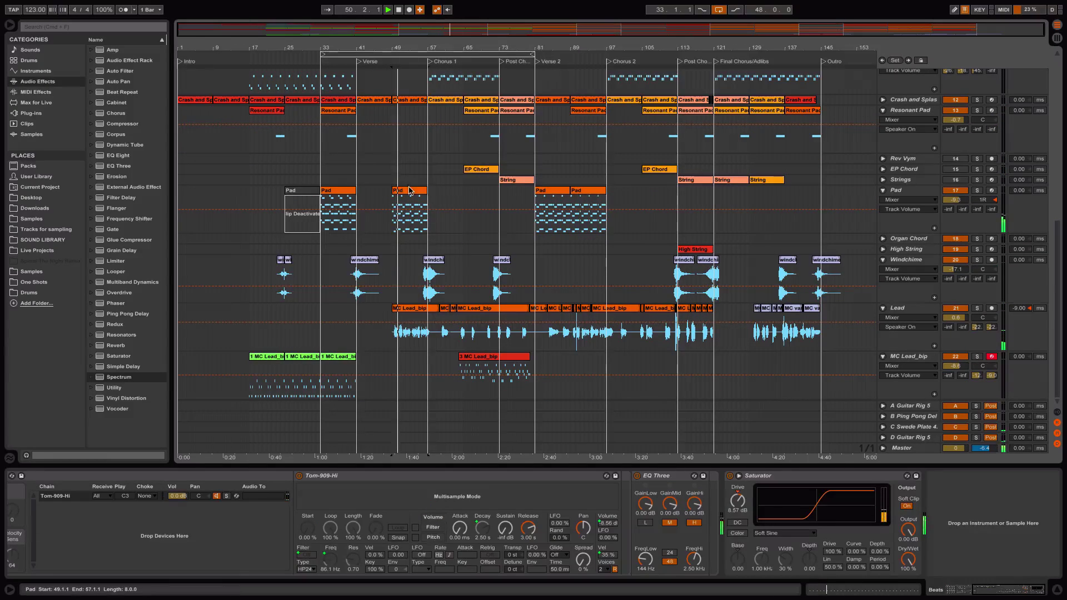
pyautogui.moveTo(411, 191); pyautogui.dragTo(449, 192)
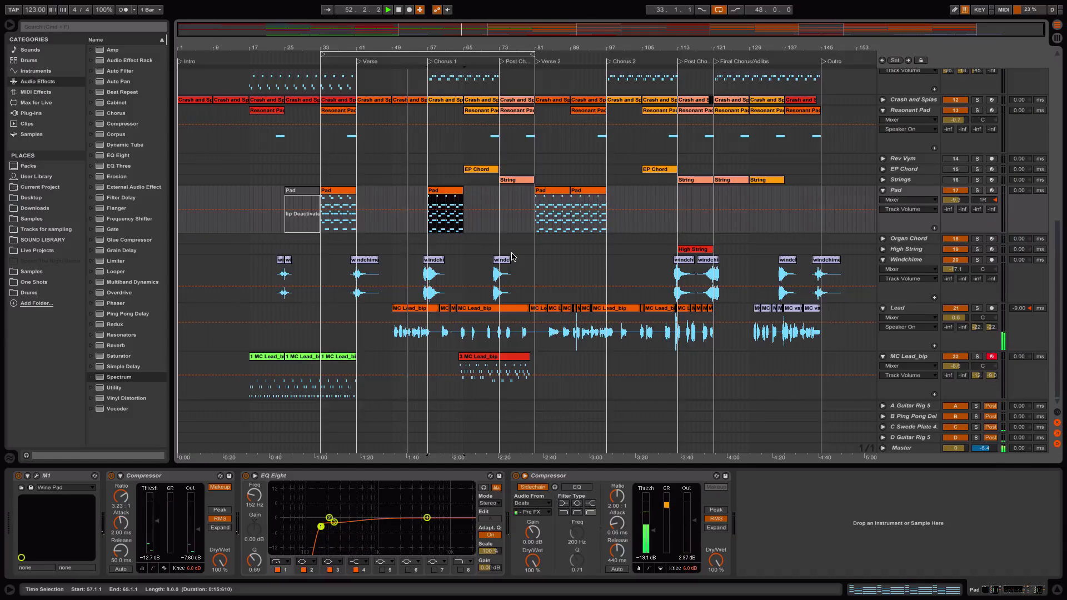
pyautogui.click(384, 59)
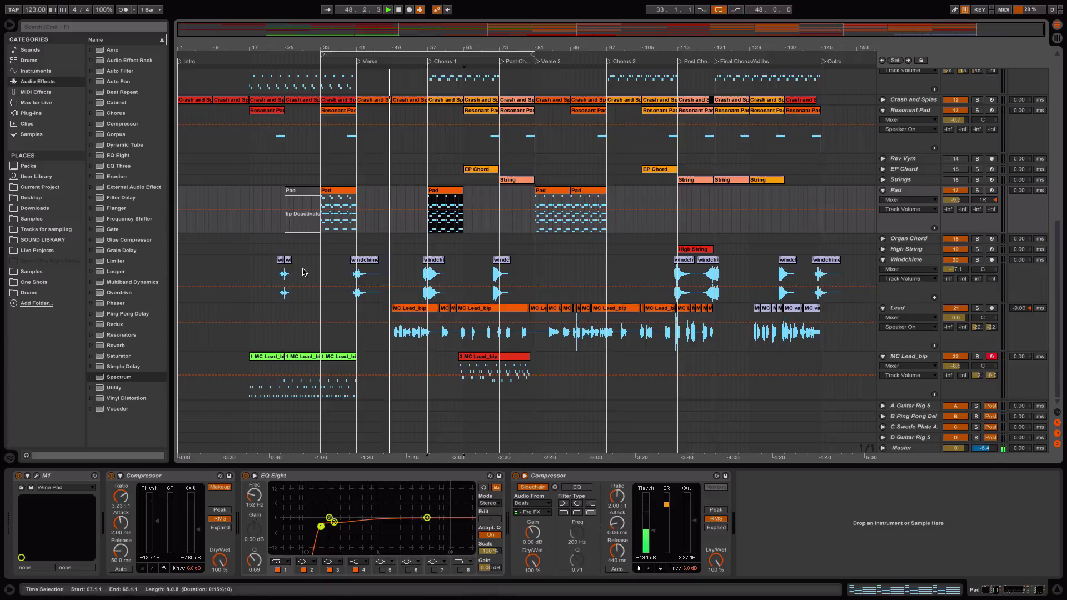
# Copy the two short windchimes clips around bar 25 to around bar 49 and play the lead-in to the vocals.
pyautogui.moveTo(389, 43); pyautogui.dragTo(393, 49)
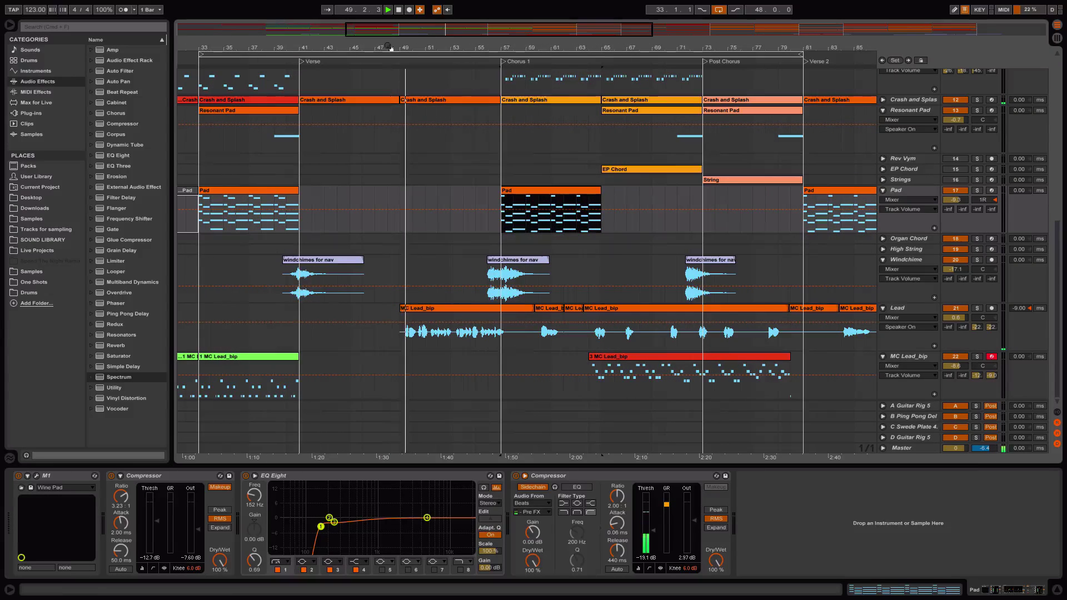
pyautogui.hscroll(-1, 584, 246)
pyautogui.hscroll(-3, 584, 246)
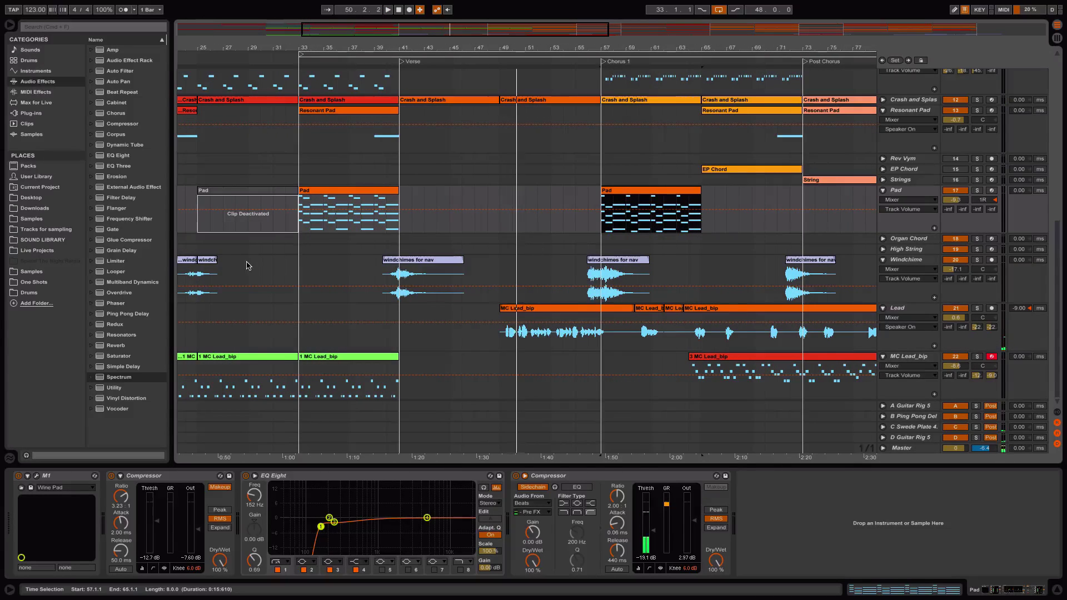
pyautogui.hscroll(-1, 246, 266)
pyautogui.click(217, 266)
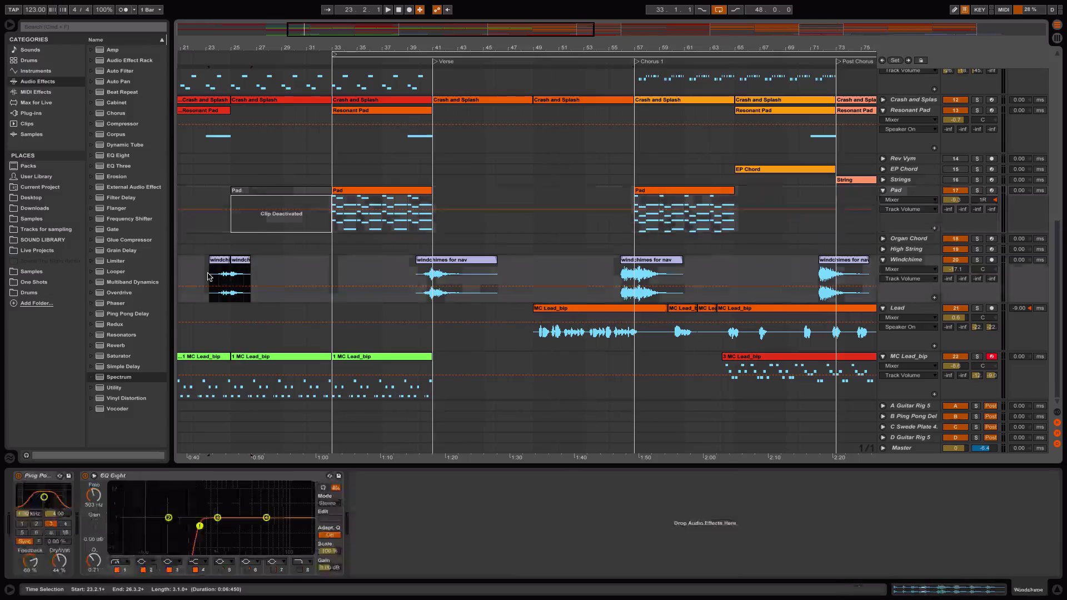
pyautogui.moveTo(217, 266); pyautogui.dragTo(523, 273)
pyautogui.moveTo(522, 49); pyautogui.dragTo(482, 61)
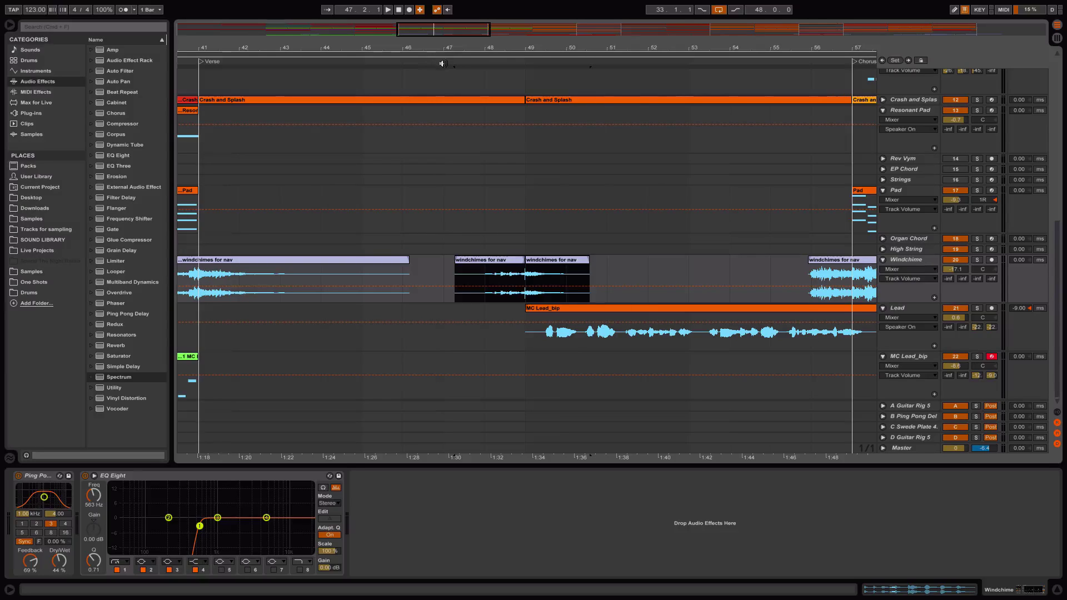
pyautogui.click(439, 61)
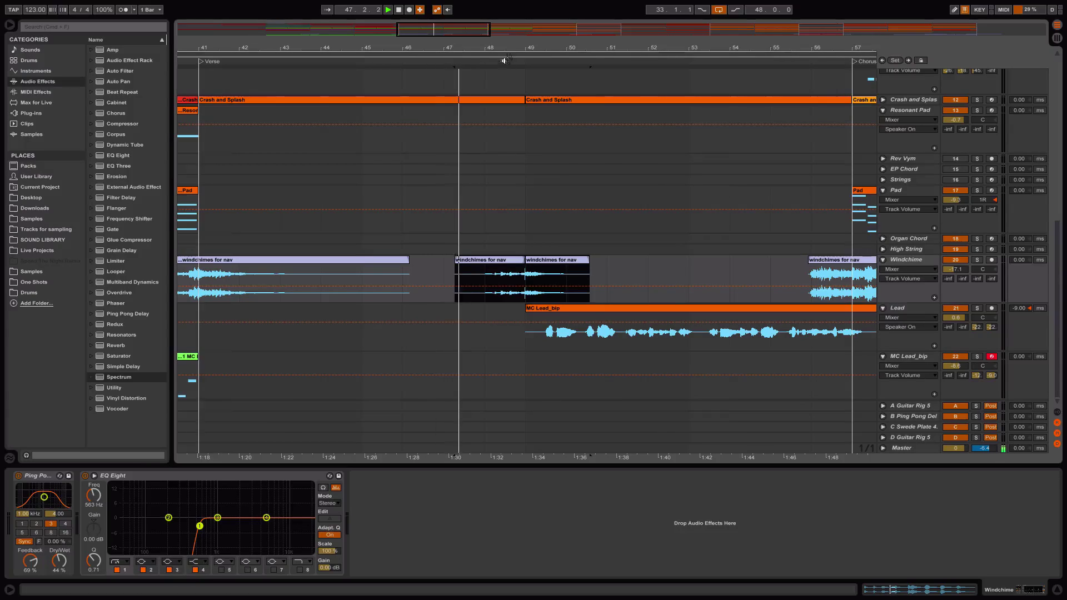
pyautogui.moveTo(514, 49); pyautogui.dragTo(483, 17)
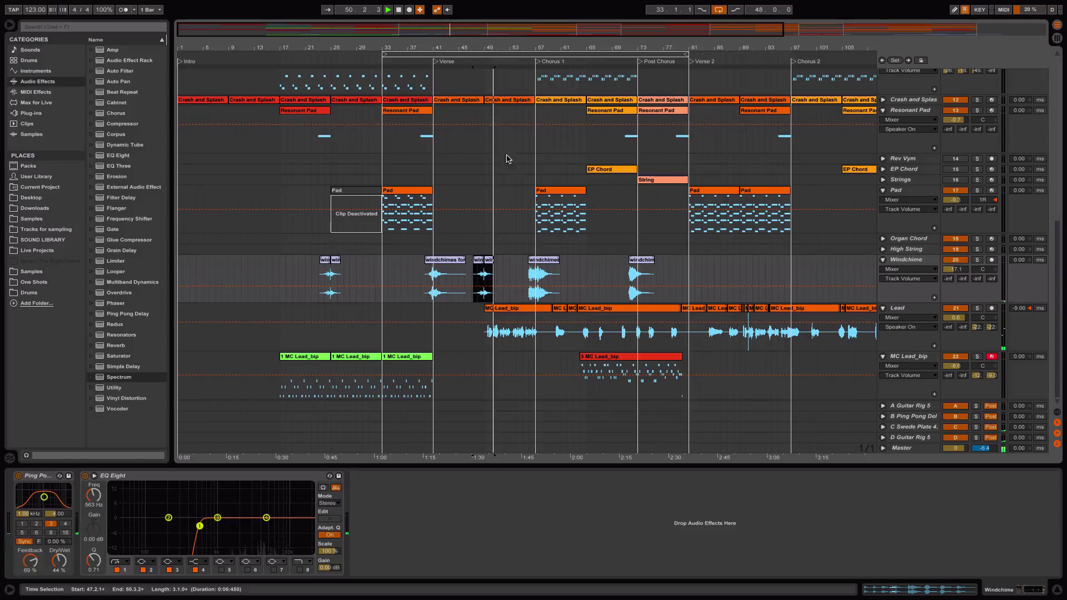
# Delete the Kick-909 notes after beat 8.1 in the beats clip at bar 41 and play the result.
pyautogui.moveTo(486, 47); pyautogui.dragTo(493, 108)
pyautogui.scroll(10, 512, 167)
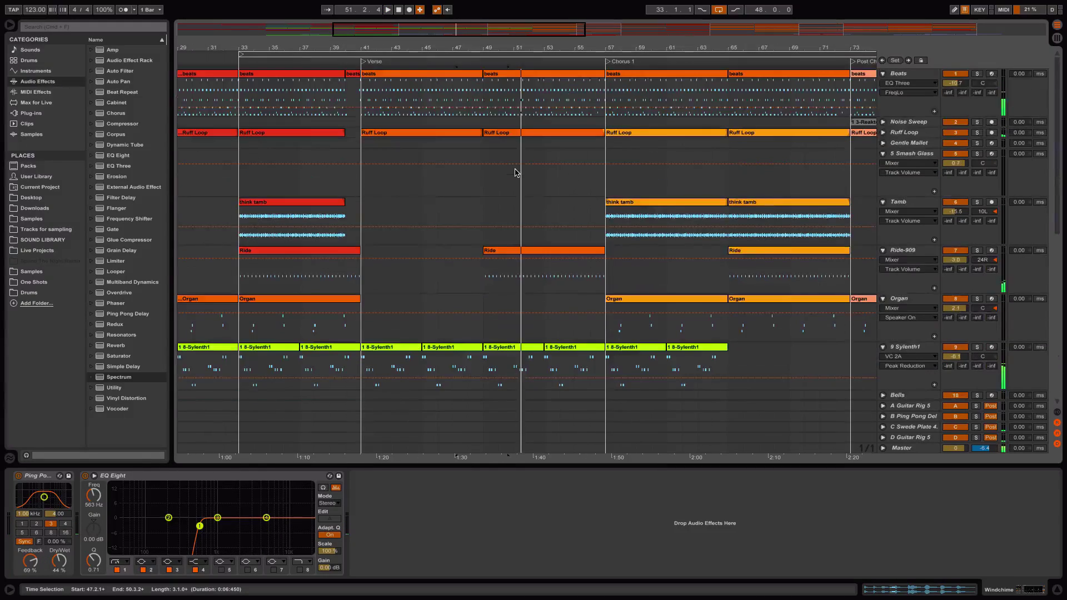
pyautogui.press('space')
pyautogui.doubleClick(471, 74)
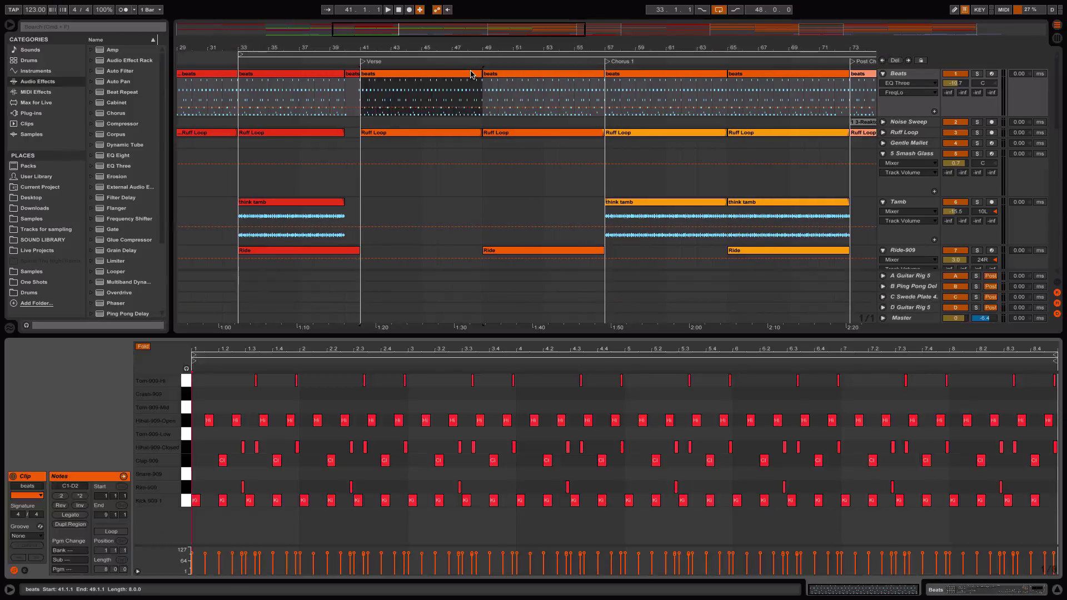
pyautogui.moveTo(974, 519); pyautogui.dragTo(1054, 496)
pyautogui.press('Delete')
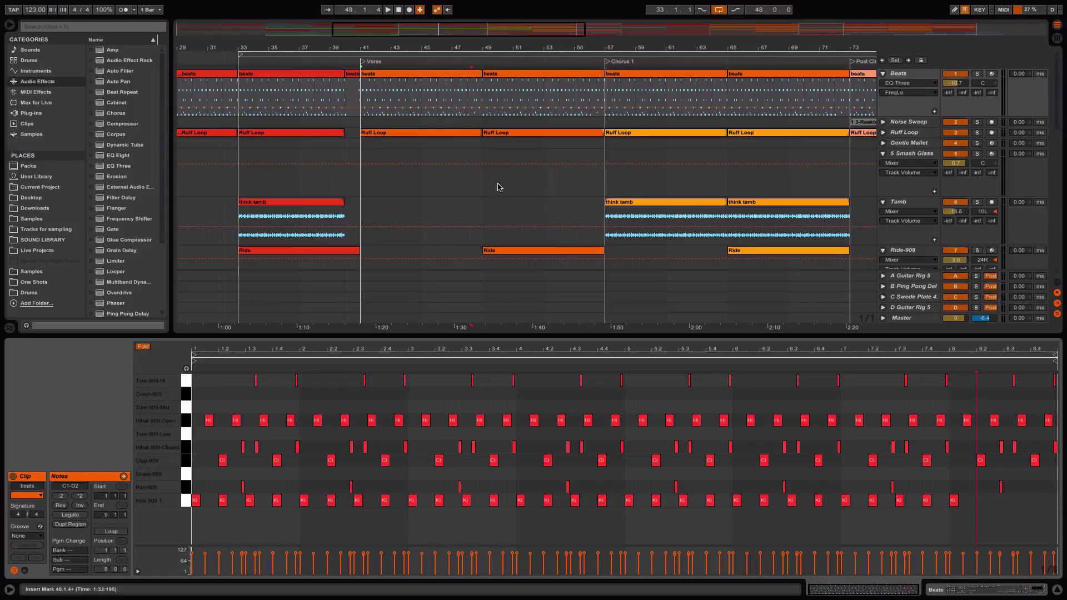
pyautogui.press('space')
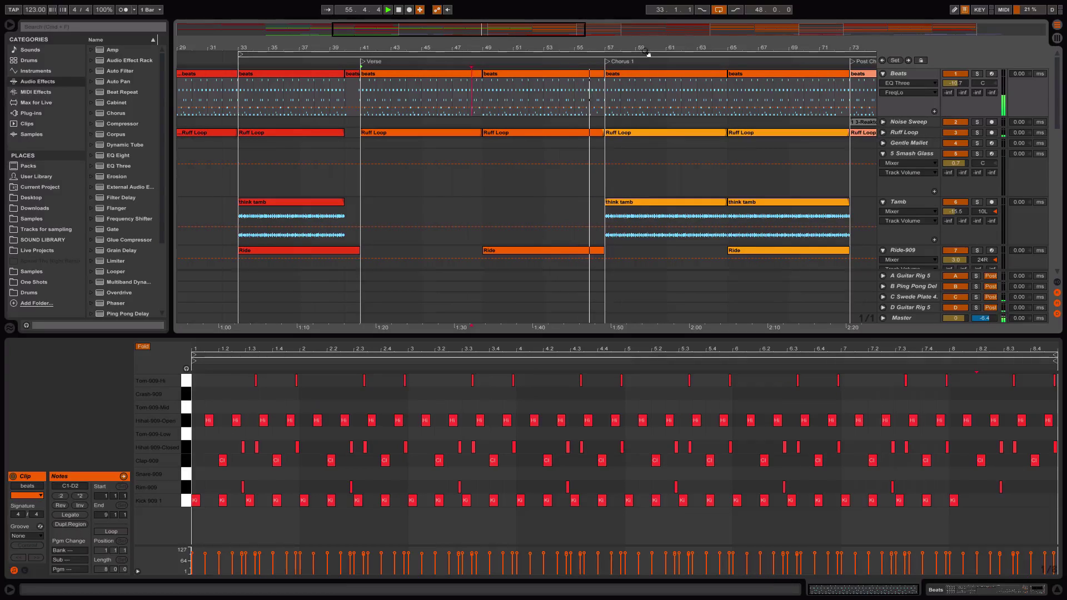
# Review all tracks across the arrangement and play the section from shortly before the verse.
pyautogui.moveTo(454, 60); pyautogui.dragTo(457, 51)
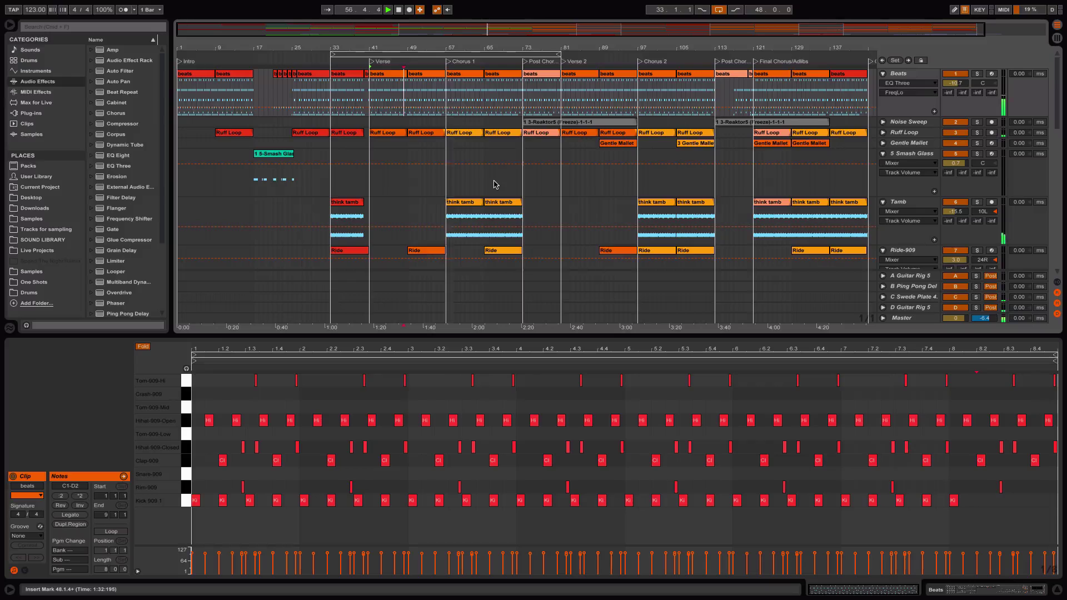
pyautogui.scroll(-5, 495, 184)
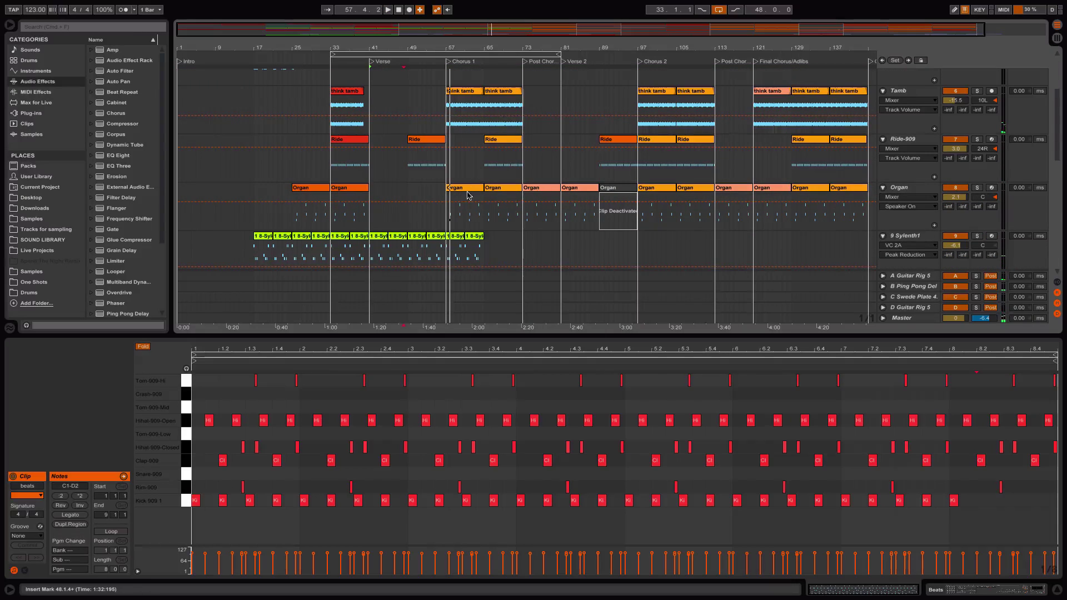
pyautogui.scroll(-7, 470, 222)
pyautogui.scroll(-5, 470, 235)
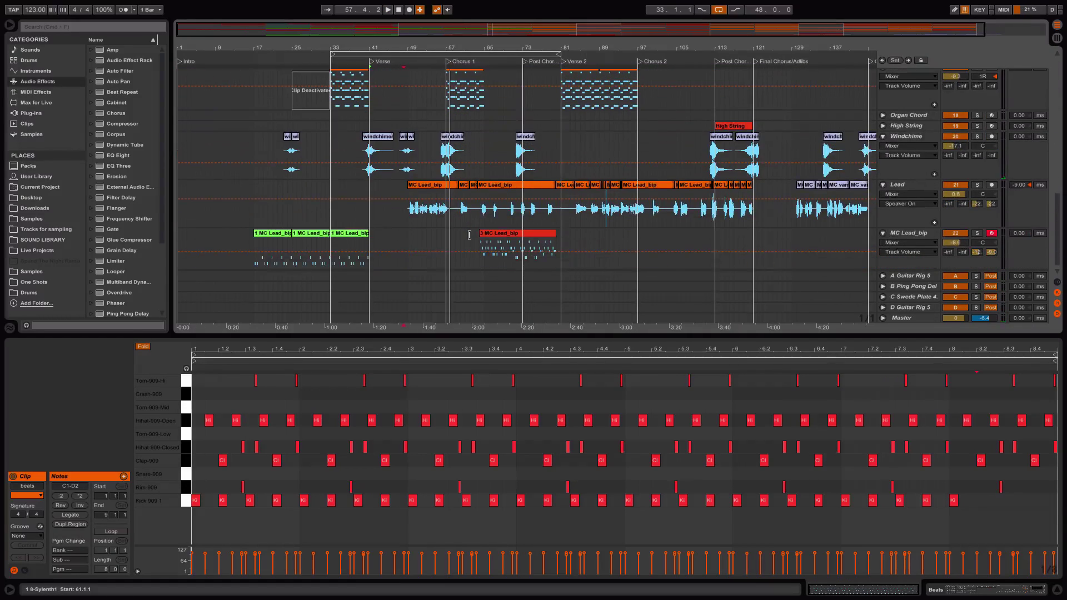
pyautogui.scroll(5, 470, 236)
pyautogui.scroll(10, 470, 235)
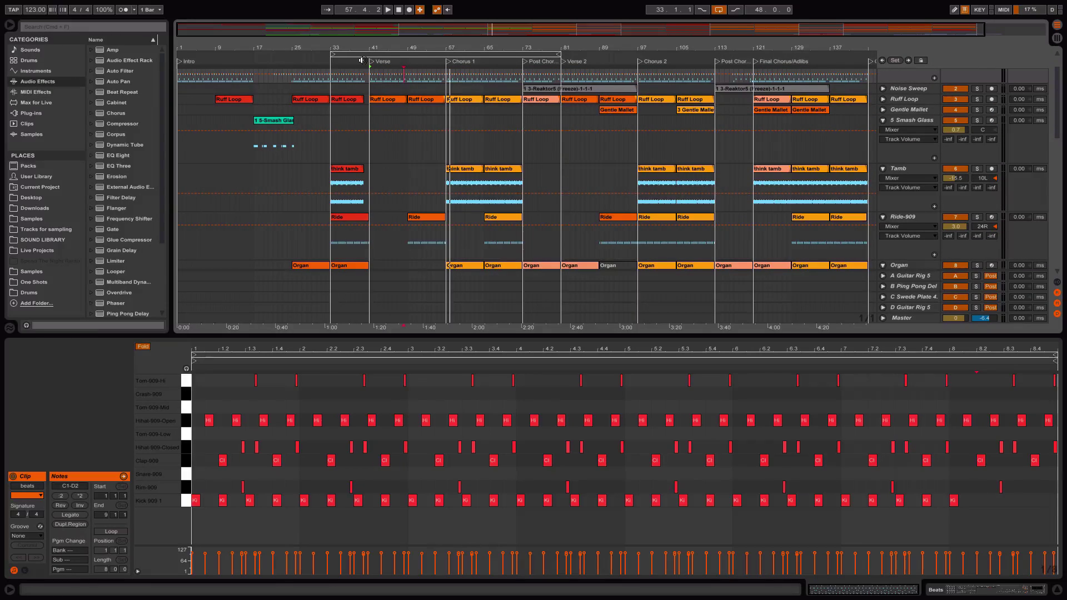
pyautogui.doubleClick(362, 60)
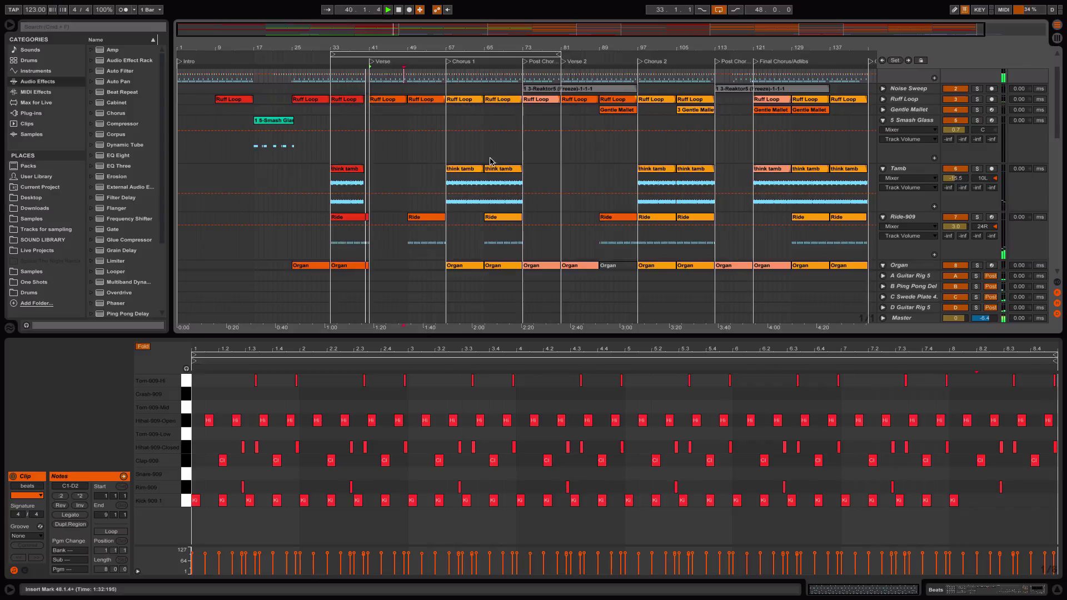
pyautogui.scroll(1, 491, 162)
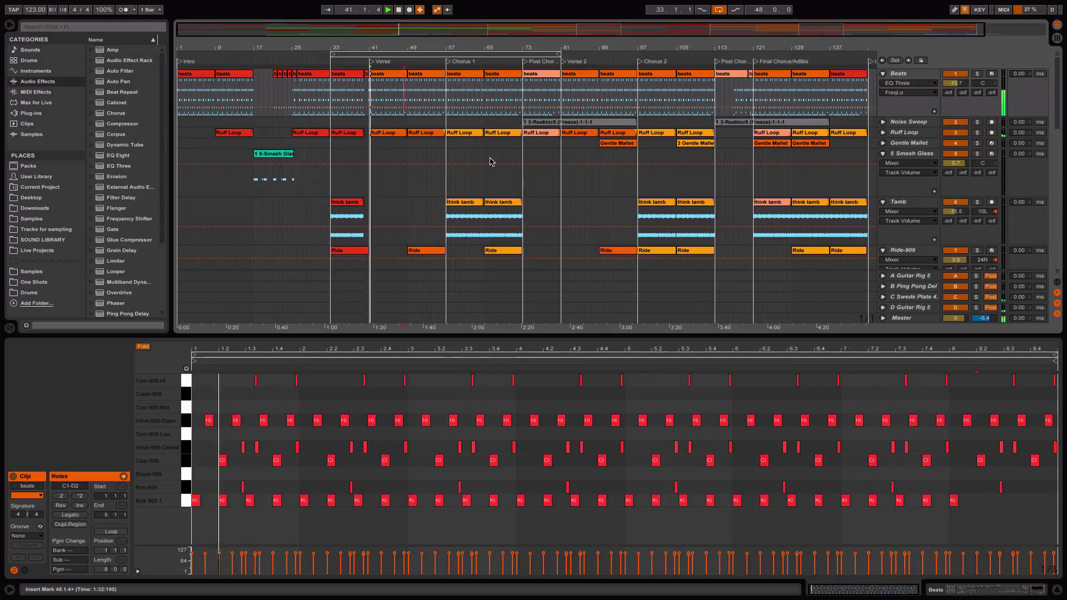
pyautogui.scroll(-2, 491, 162)
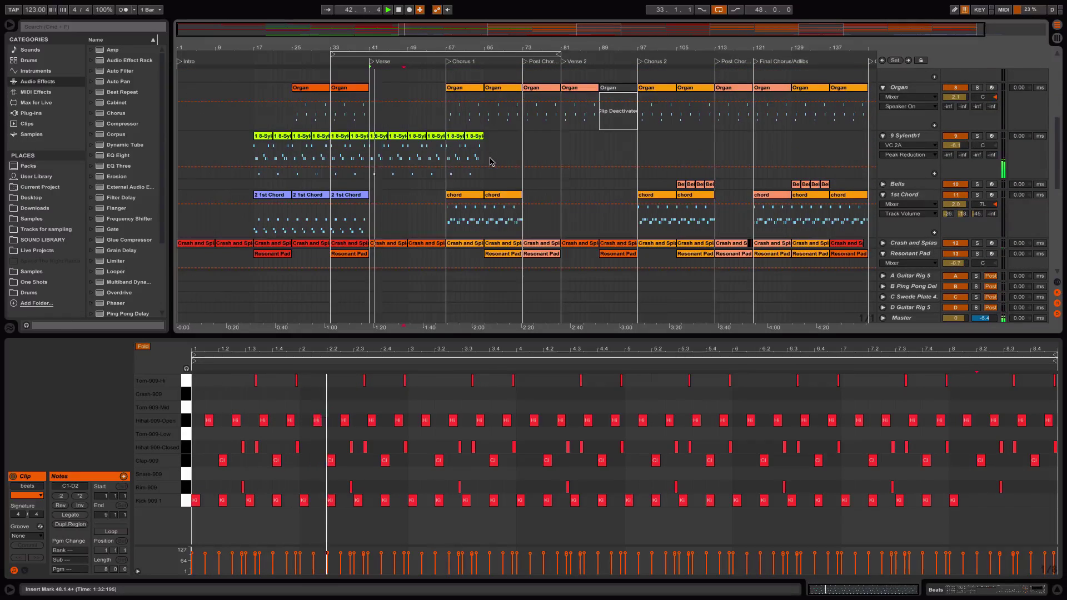
pyautogui.scroll(-5, 491, 162)
pyautogui.scroll(-3, 491, 162)
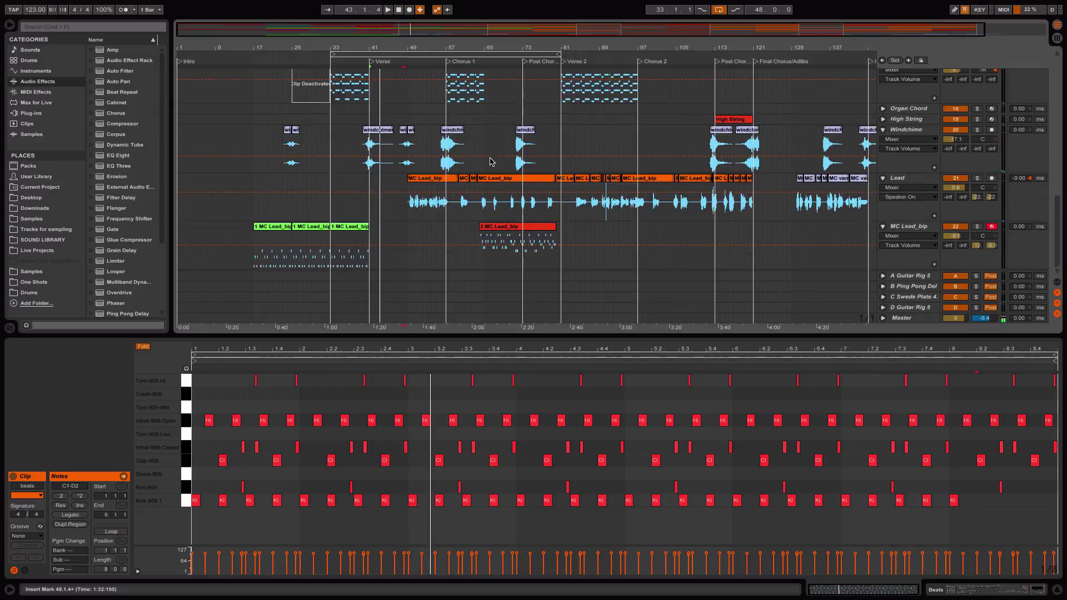
# Duplicate the last bar of the green MC Lead_bip clip from bar 40 to bar 41 and open the copy's notes.
pyautogui.click(359, 230)
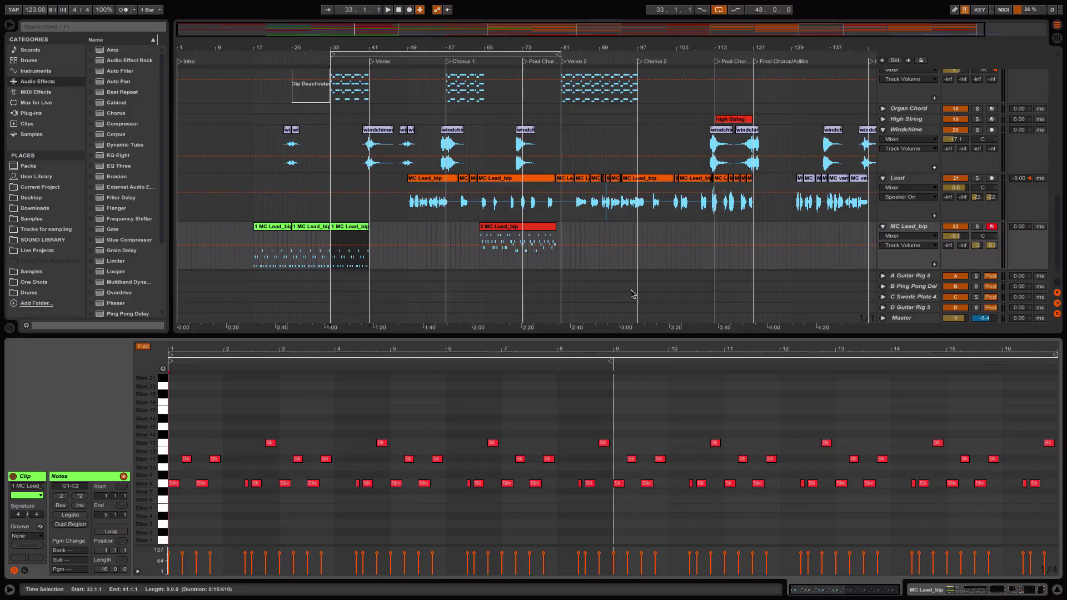
pyautogui.moveTo(368, 44); pyautogui.dragTo(409, 150)
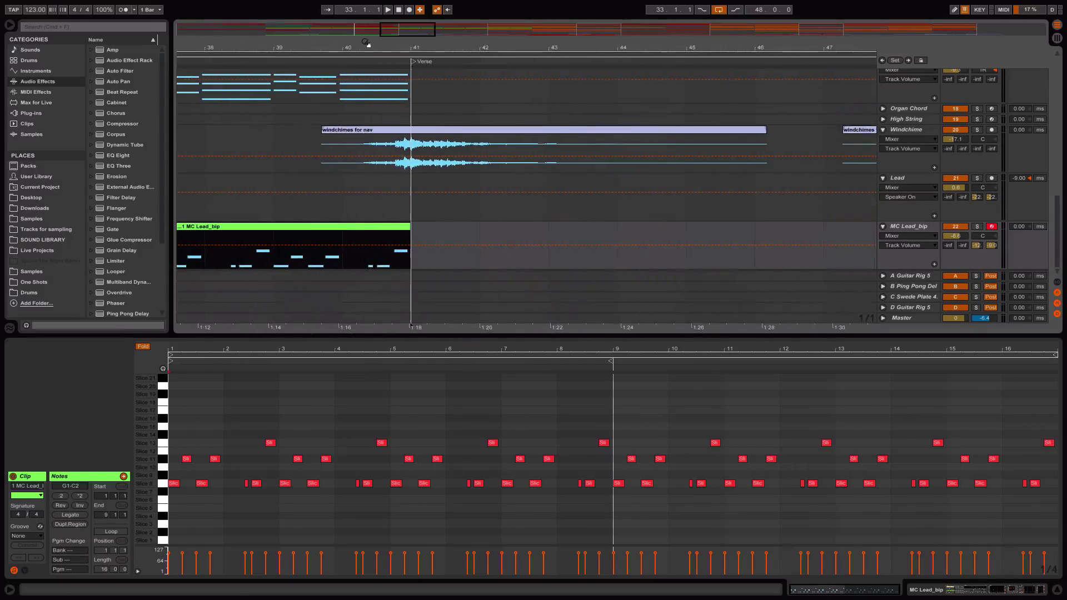
pyautogui.click(371, 260)
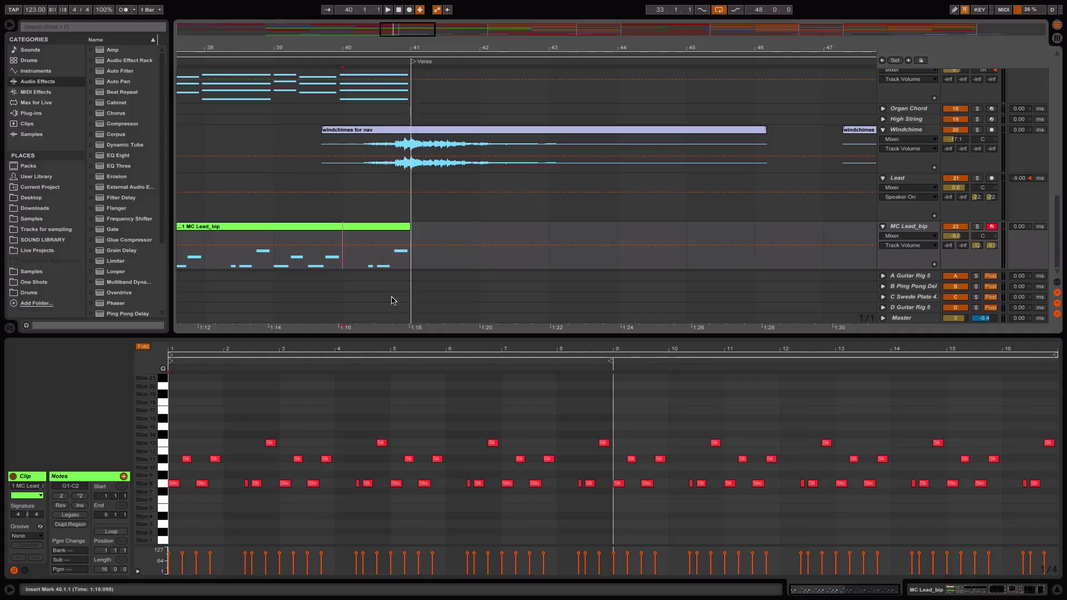
pyautogui.click(398, 229)
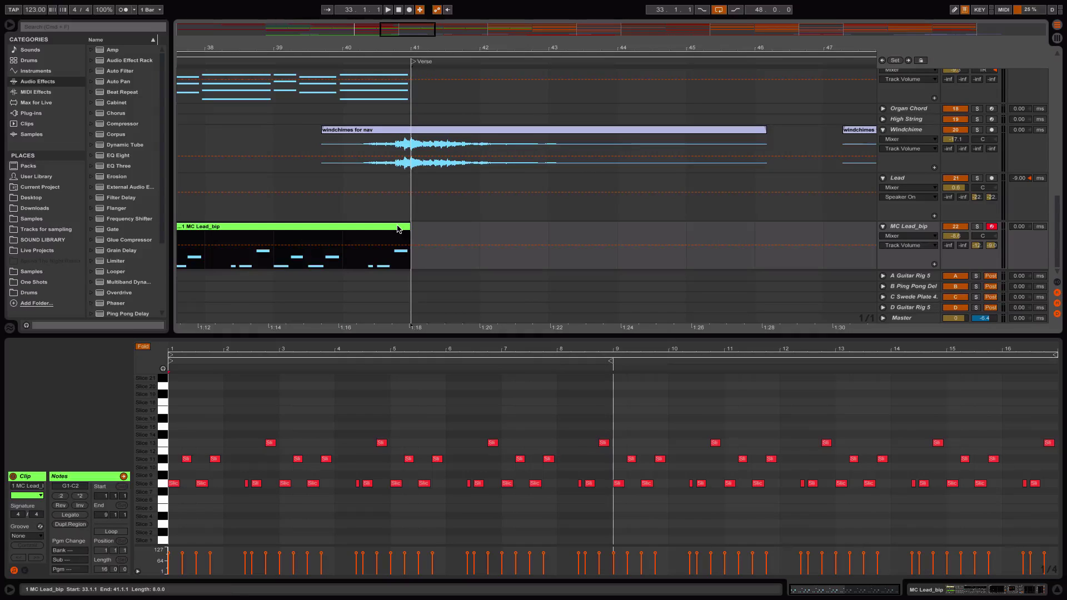
pyautogui.moveTo(352, 261); pyautogui.dragTo(393, 234)
pyautogui.hotkey('ctrl', 'd')
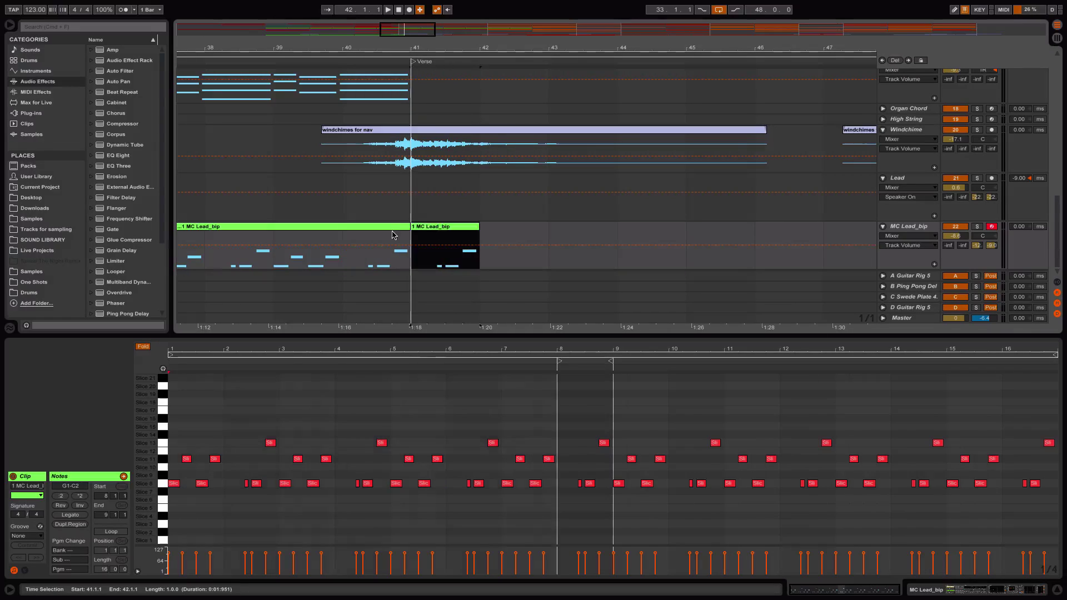
pyautogui.click(441, 228)
pyautogui.doubleClick(440, 228)
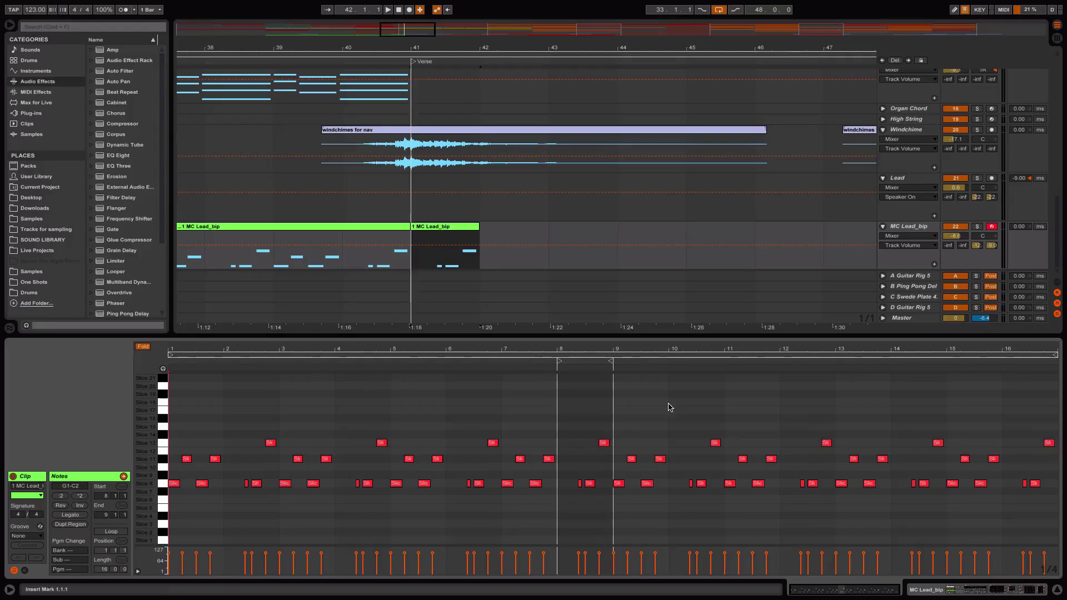
# Delete the lower notes in bar 8 of the copied MC Lead_bip clip and move the remaining Slice 13 note to beat 8.1.
pyautogui.press('space')
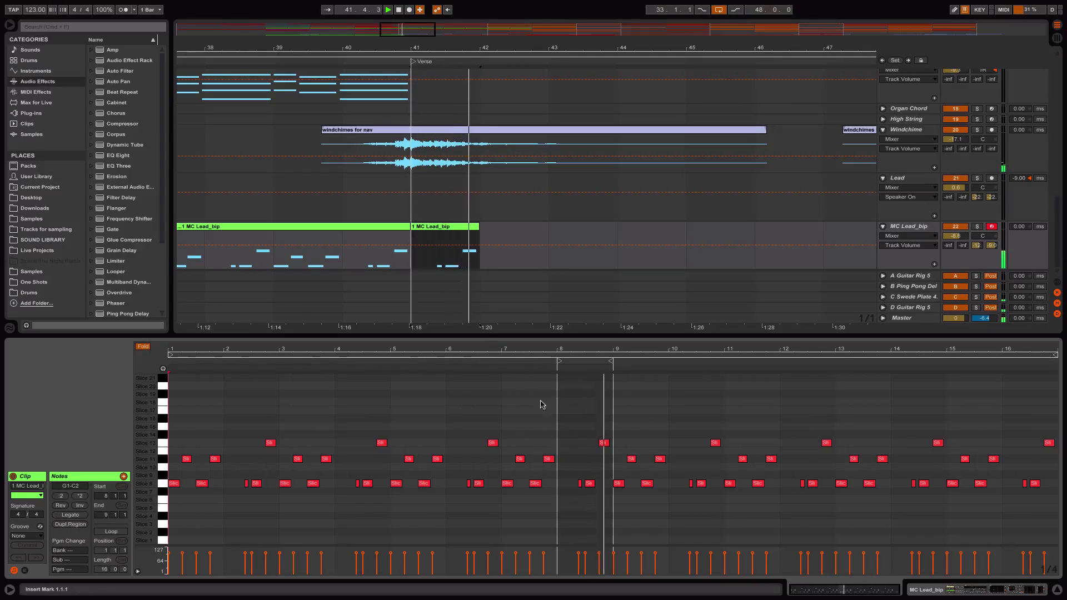
pyautogui.press('space')
pyautogui.moveTo(576, 447); pyautogui.dragTo(591, 517)
pyautogui.press('Delete')
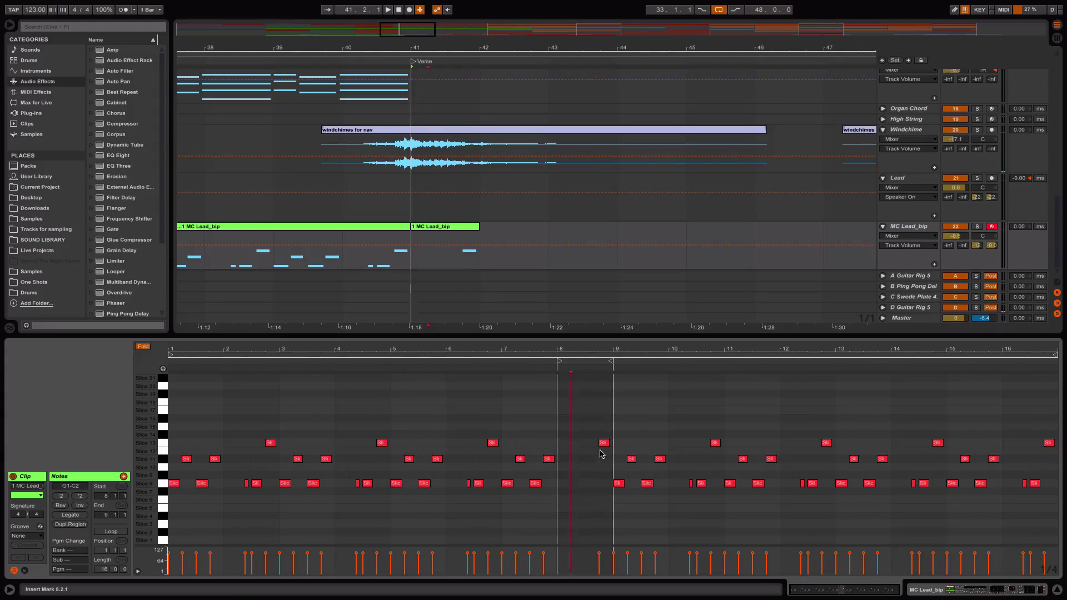
pyautogui.moveTo(604, 445); pyautogui.dragTo(565, 448)
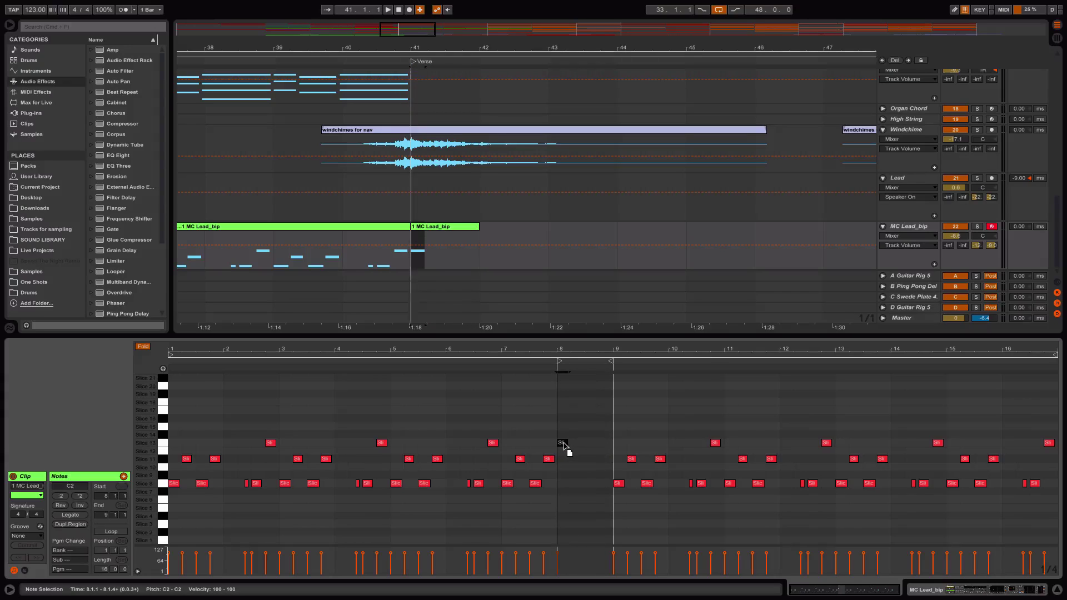
pyautogui.click(351, 63)
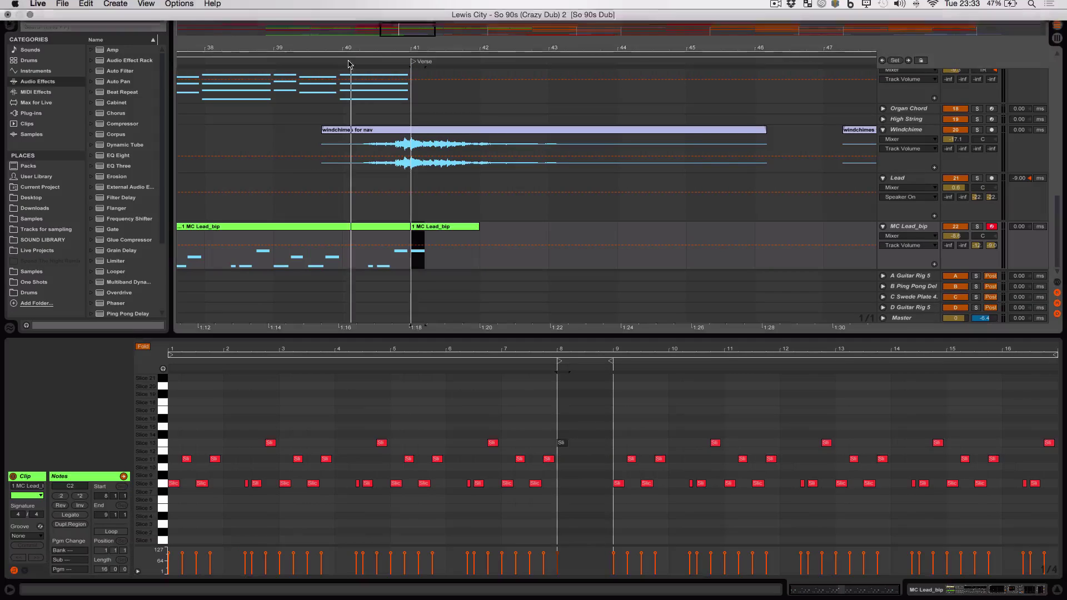
pyautogui.moveTo(432, 45); pyautogui.dragTo(433, 47)
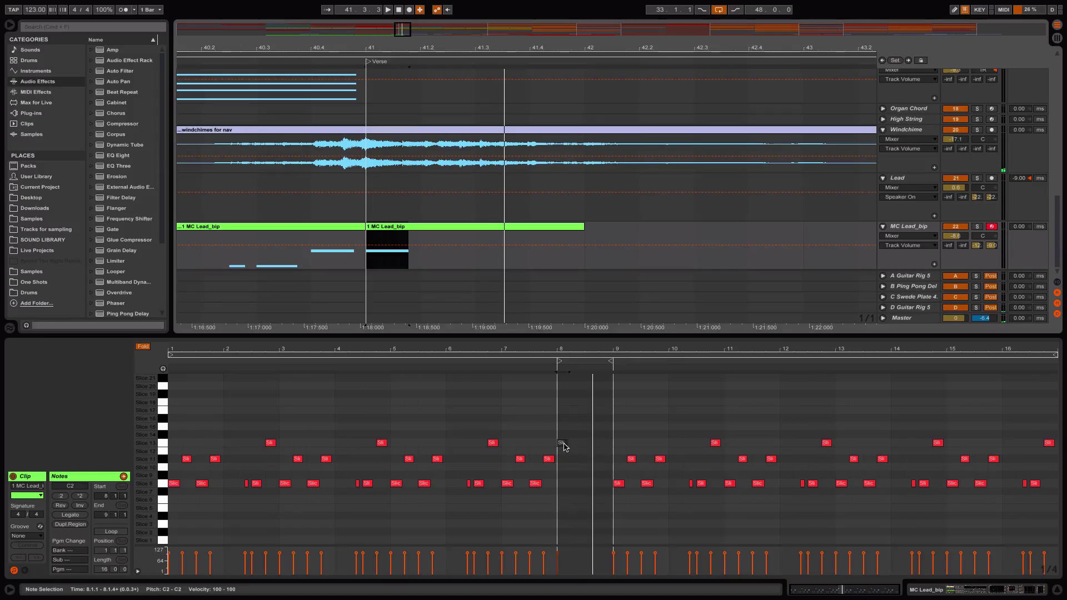
# Duplicate the Slice 13 note within the one-bar MC Lead_bip clip at bar 41 so it repeats on all four beats.
pyautogui.click(542, 226)
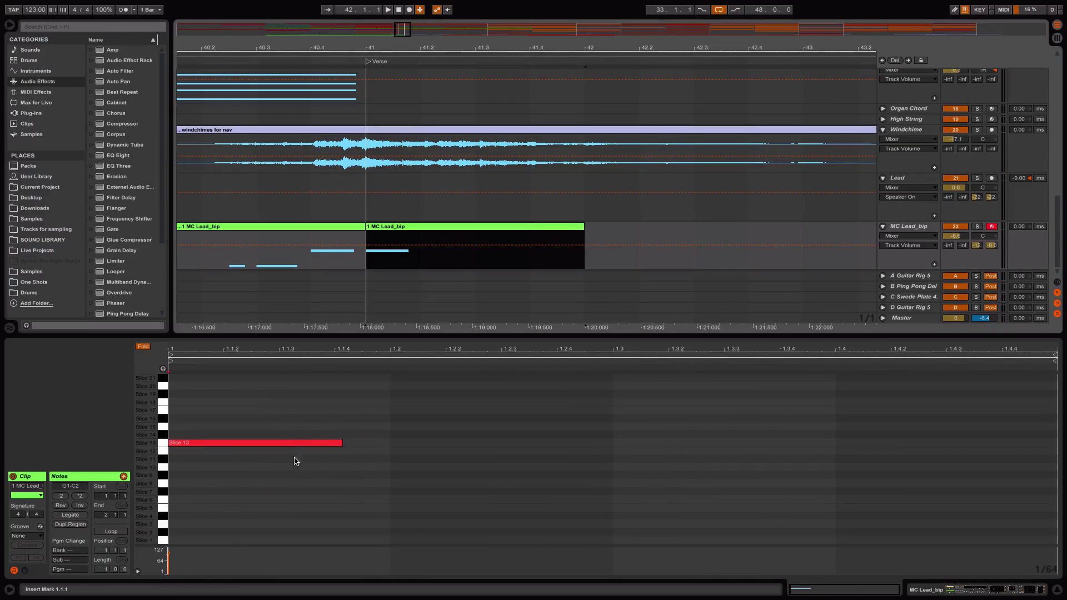
pyautogui.moveTo(285, 446); pyautogui.dragTo(504, 442)
pyautogui.press('super+d')
pyautogui.press('Right')
pyautogui.press('Right')
pyautogui.press('Right')
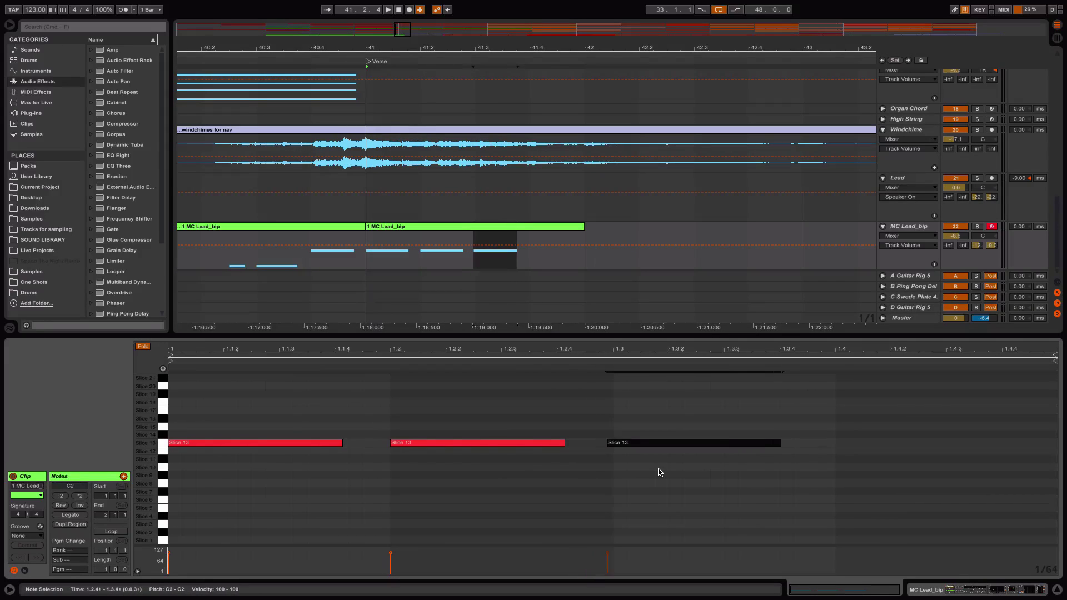
pyautogui.press('super+d')
pyautogui.press('Right')
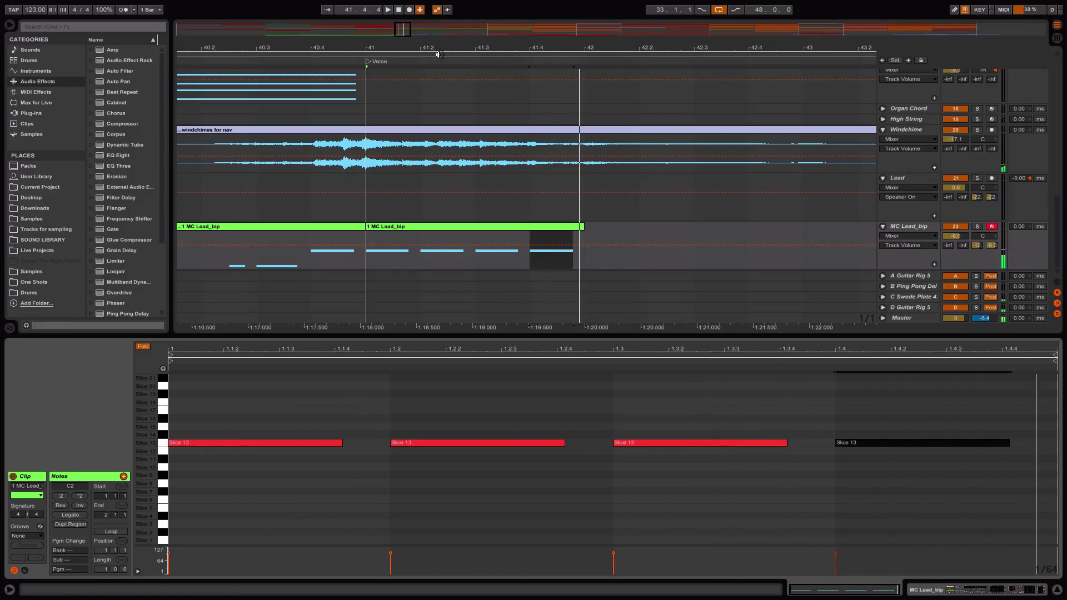
# Duplicate the one-bar MC Lead_bip clip up to bar 49 and automate its track volume to fade from bar 41, recovering around bar 50.
pyautogui.moveTo(436, 50); pyautogui.dragTo(436, 22)
pyautogui.click(440, 227)
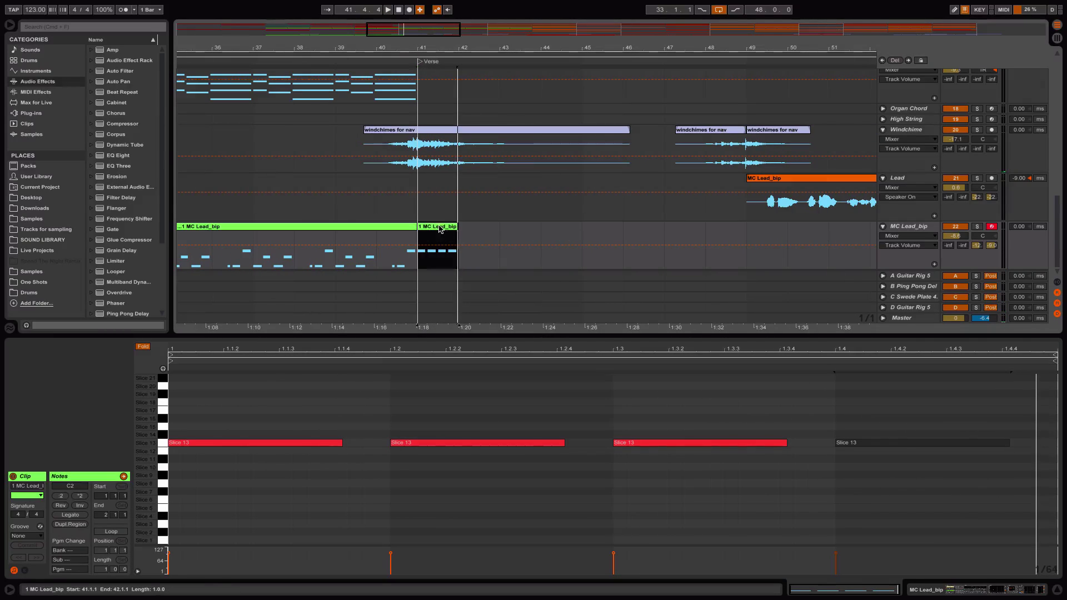
pyautogui.hotkey('ctrl', 'd')
pyautogui.hotkey('ctrl', 'd')
pyautogui.hotkey('ctrl', 'd')
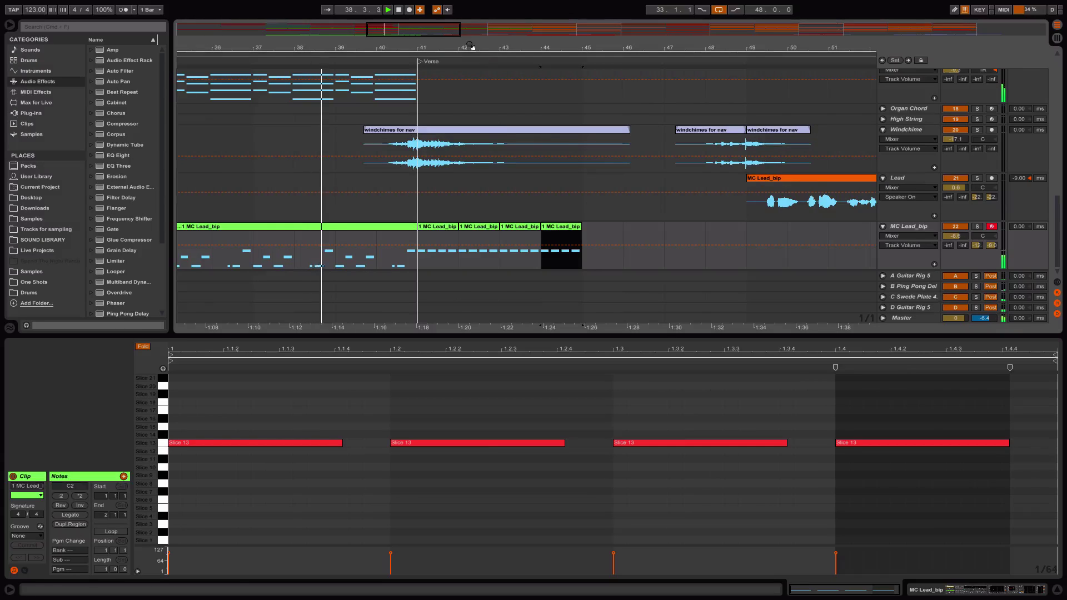
pyautogui.moveTo(470, 48); pyautogui.dragTo(467, 22)
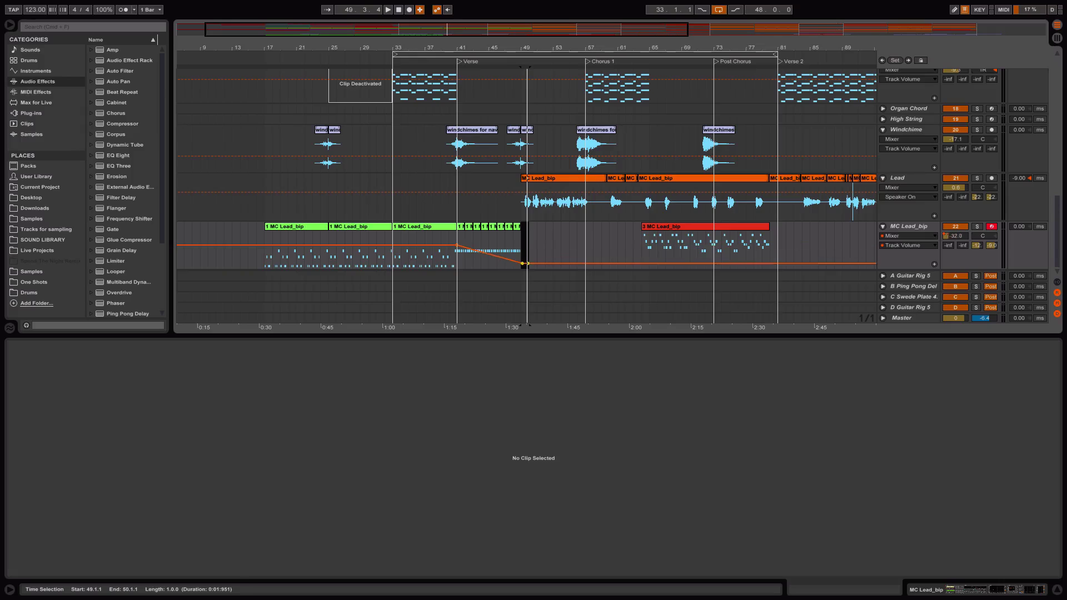
pyautogui.click(531, 259)
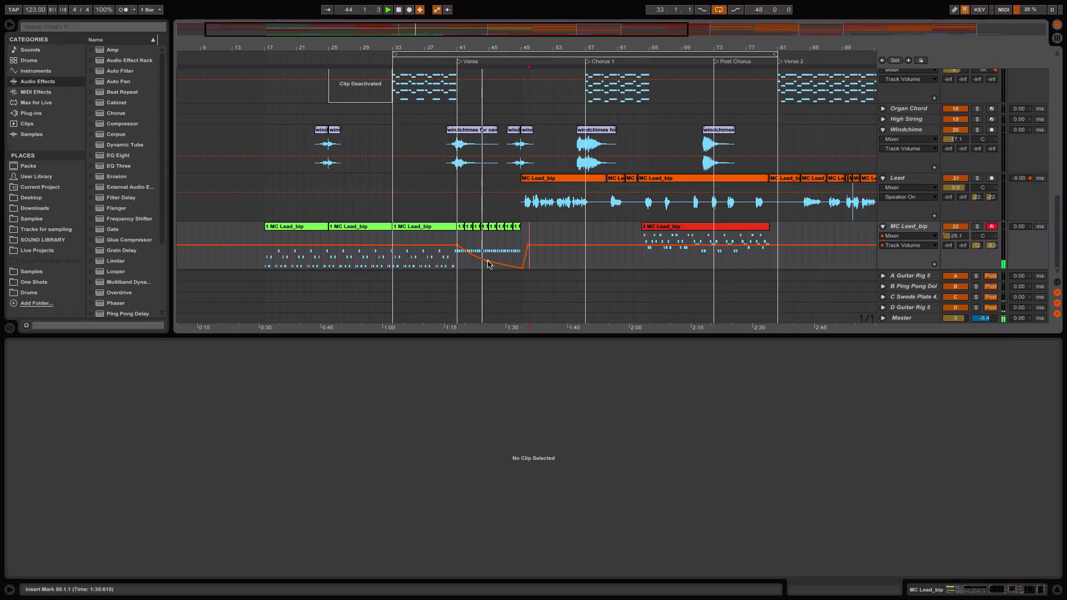
# Delete the final hi-hat and Tom-909-Hi notes after beat 8.4.3 in the beats clip at bar 41 and play the transitions.
pyautogui.scroll(5, 523, 105)
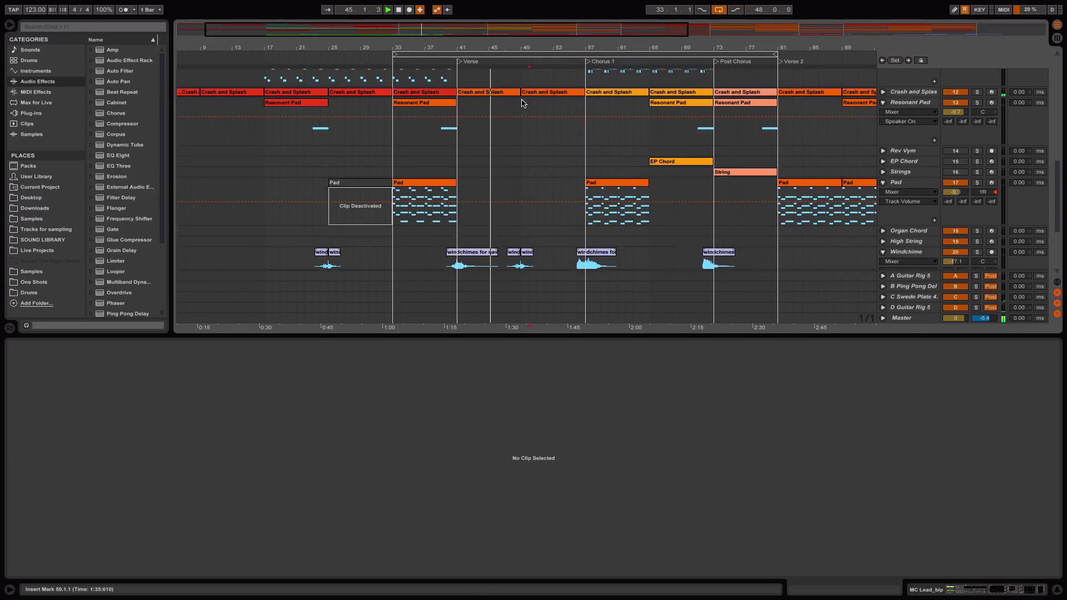
pyautogui.click(443, 115)
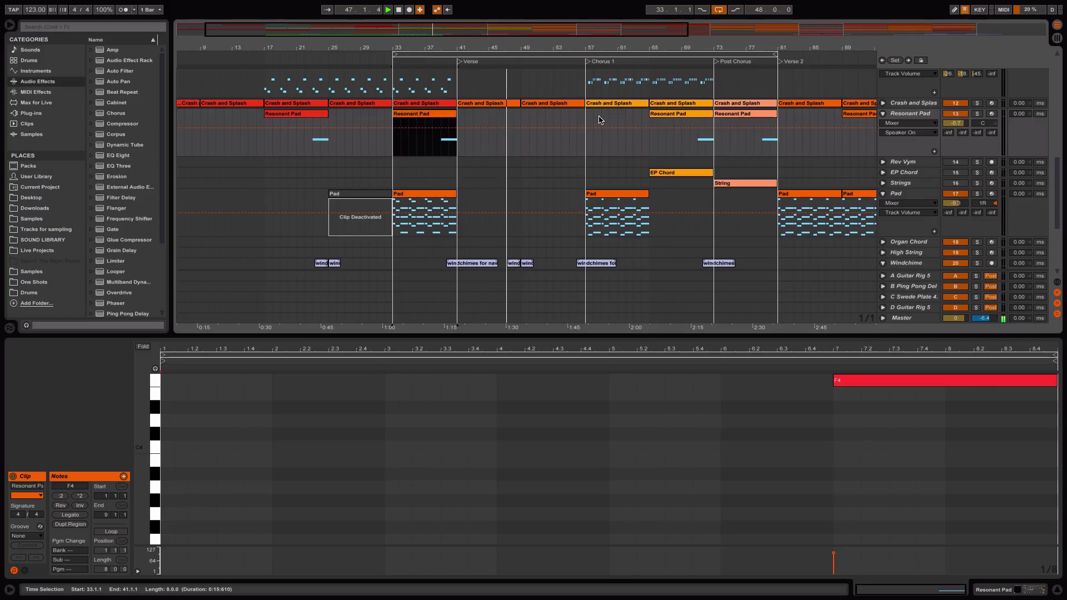
pyautogui.scroll(5, 600, 119)
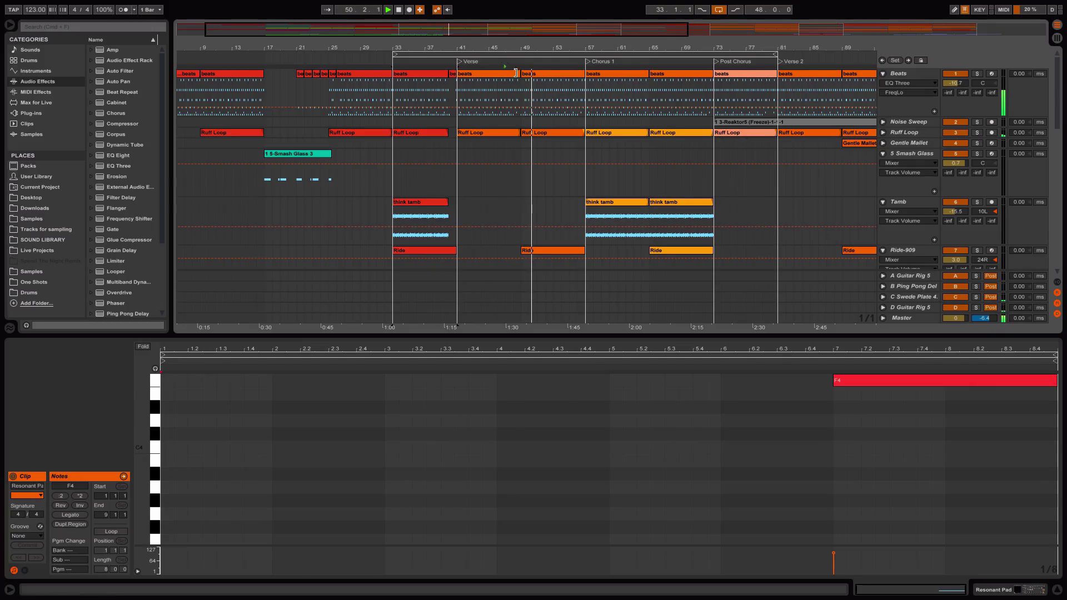
pyautogui.click(489, 97)
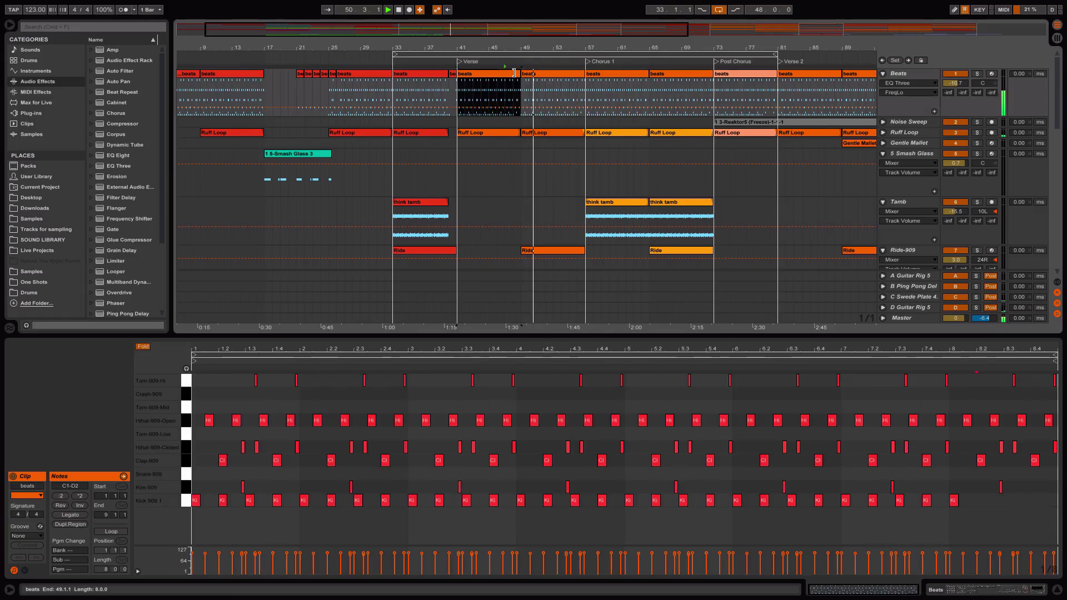
pyautogui.click(790, 526)
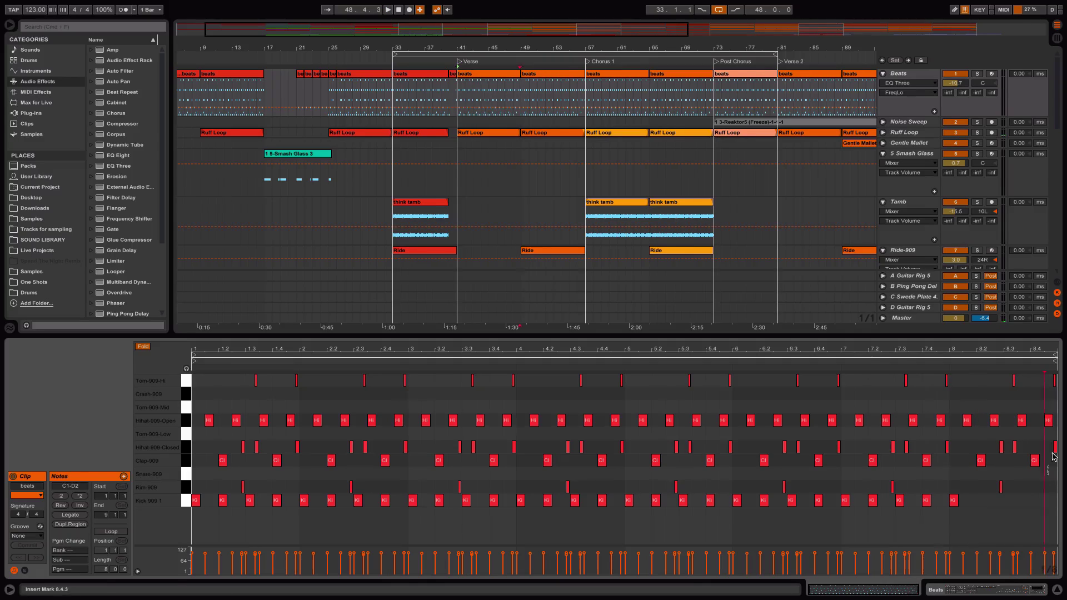
pyautogui.moveTo(1049, 475); pyautogui.dragTo(1063, 378)
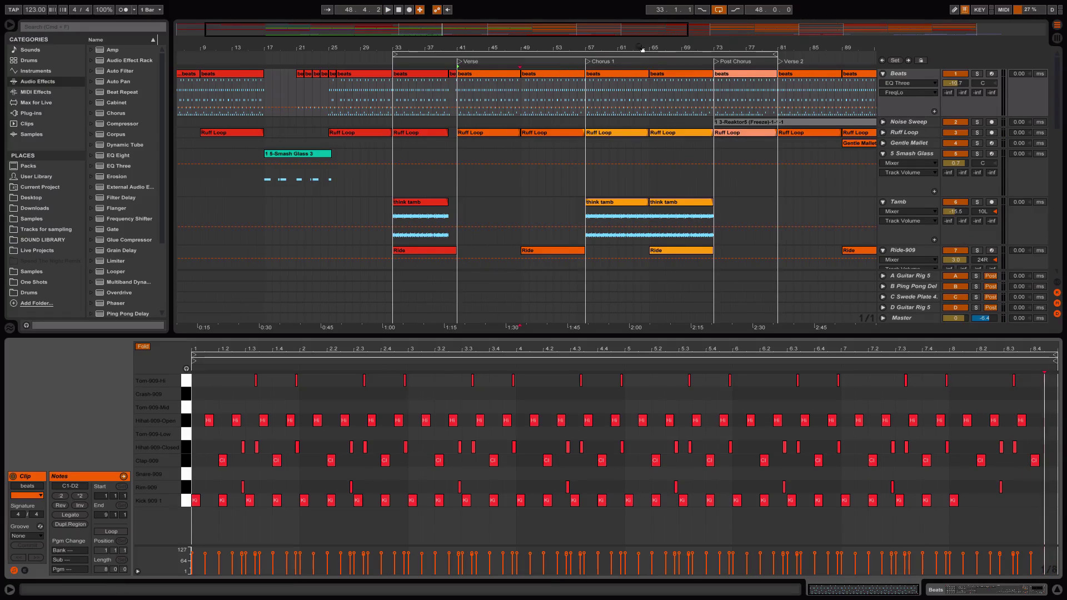
pyautogui.click(444, 62)
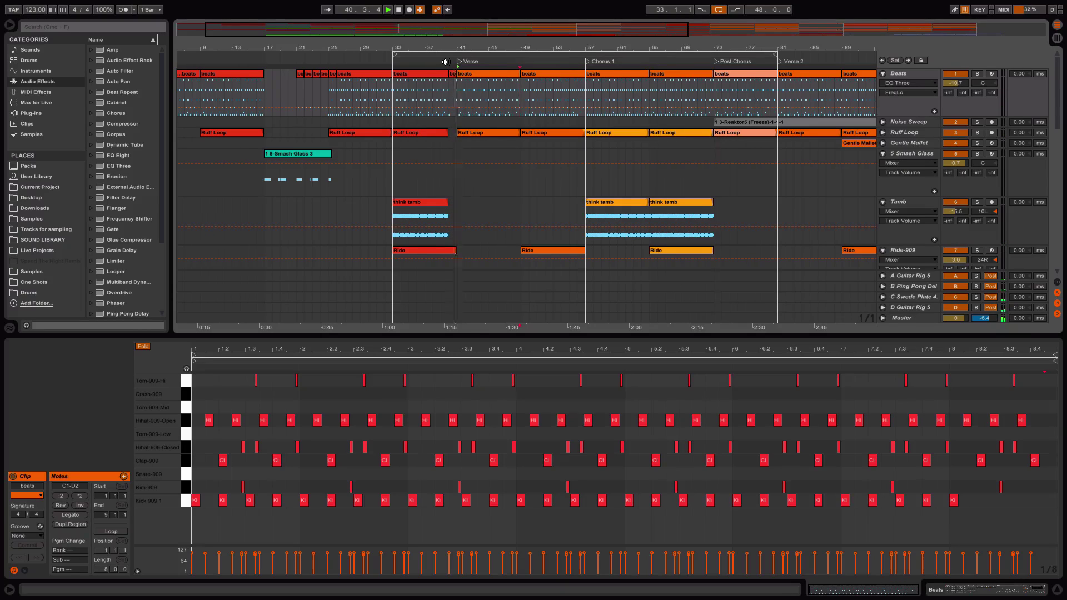
pyautogui.click(510, 61)
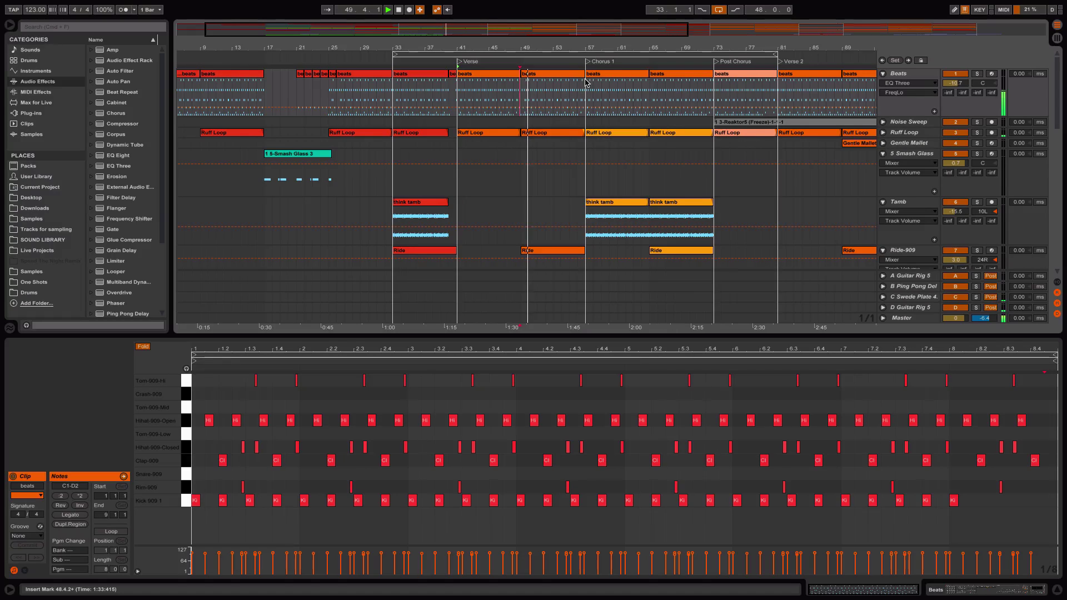
# Add a Ping Pong Delay at the end of the Lead track's effects, set its Dry/Wet to 33 % and play from the verse.
pyautogui.scroll(-5, 607, 199)
pyautogui.scroll(-5, 607, 199)
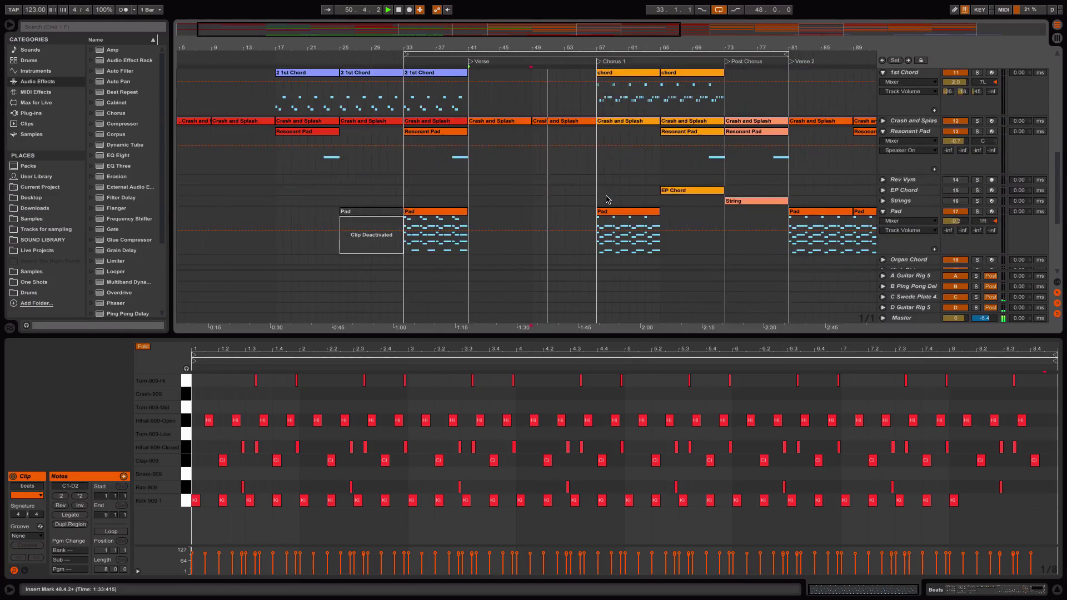
pyautogui.scroll(-5, 916, 201)
pyautogui.click(916, 203)
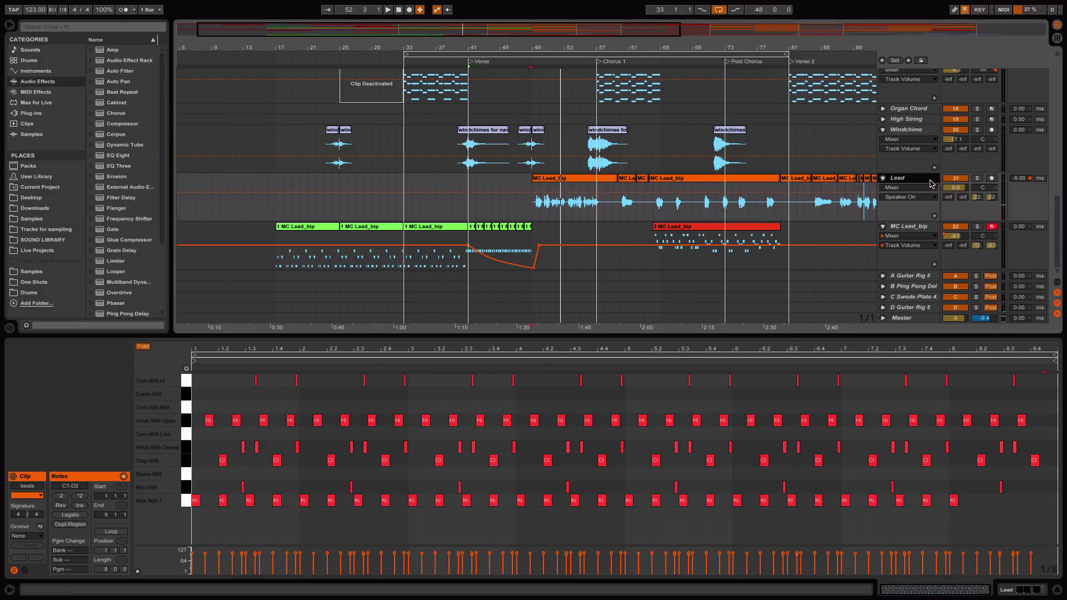
pyautogui.click(910, 181)
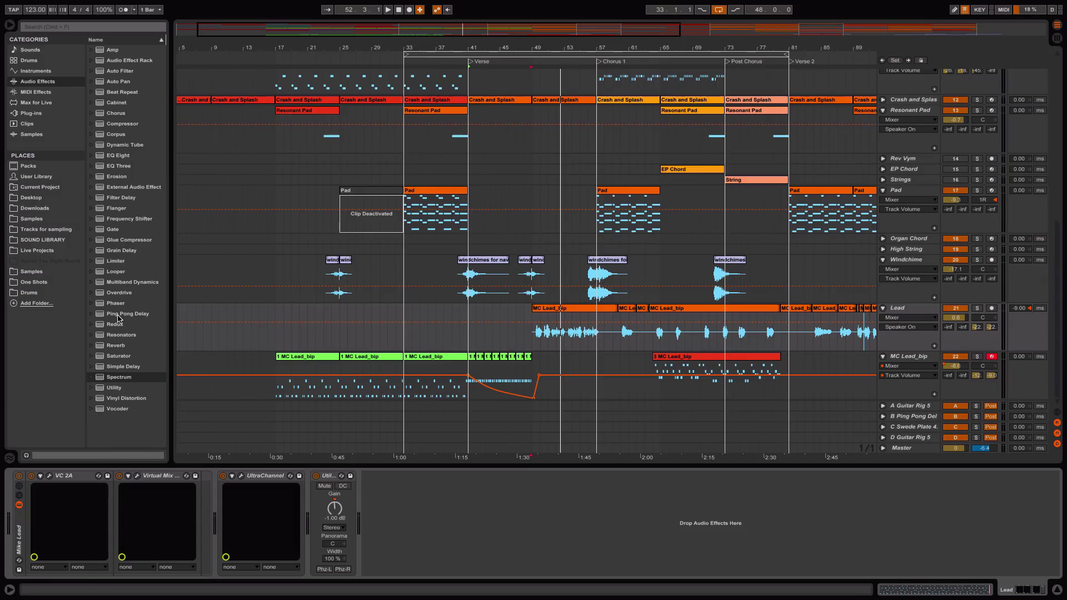
pyautogui.moveTo(117, 315); pyautogui.dragTo(461, 564)
pyautogui.click(408, 566)
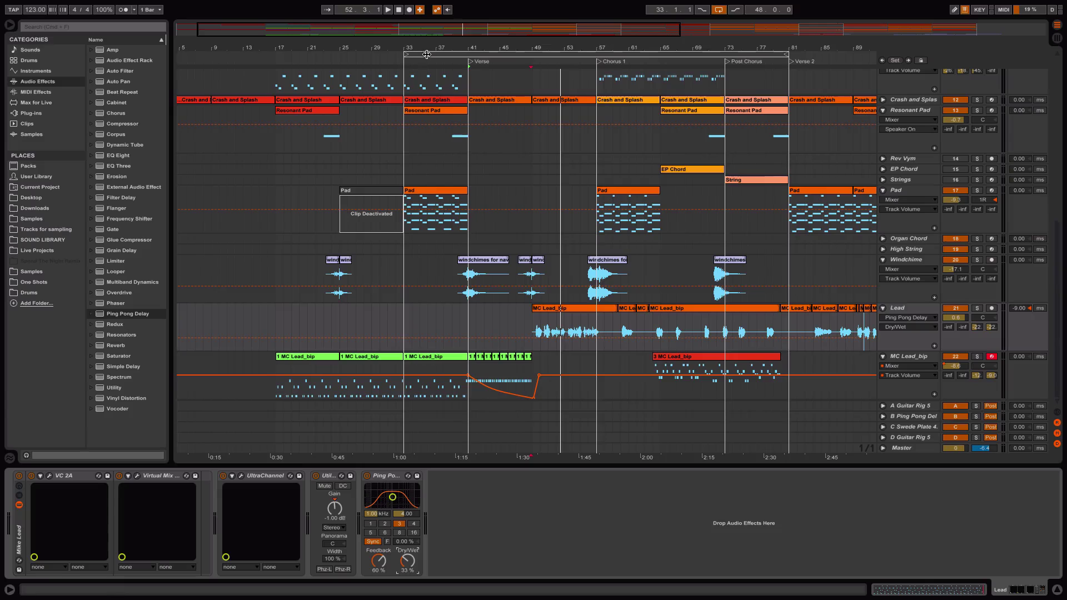
pyautogui.click(470, 62)
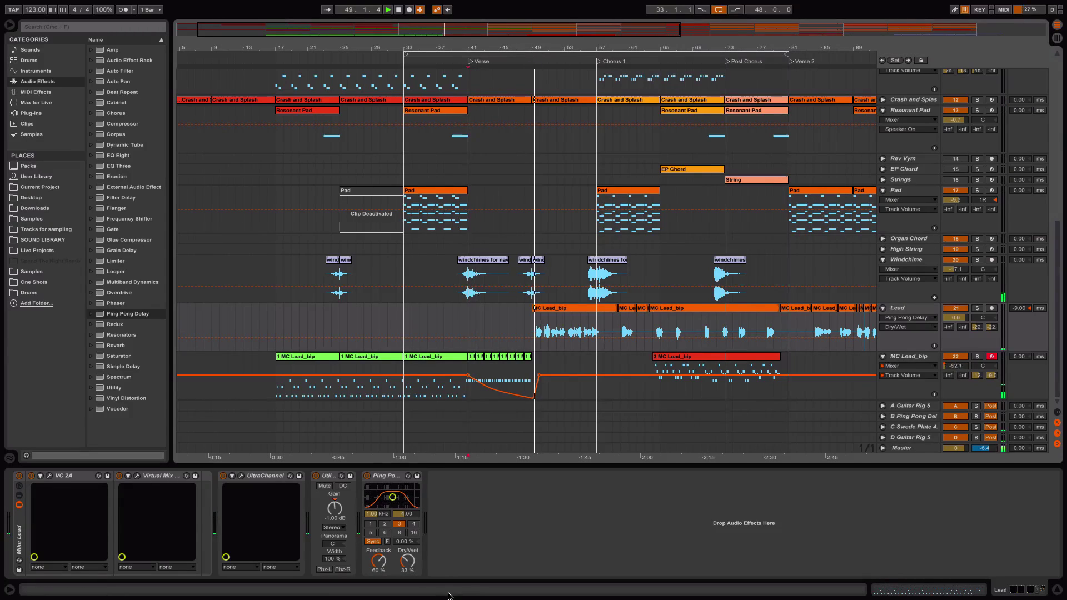
# Set the Lead's Ping Pong Delay to 30 % Dry/Wet, a 1.52 kHz filter frequency and 57 % feedback during playback.
pyautogui.moveTo(408, 562); pyautogui.dragTo(408, 565)
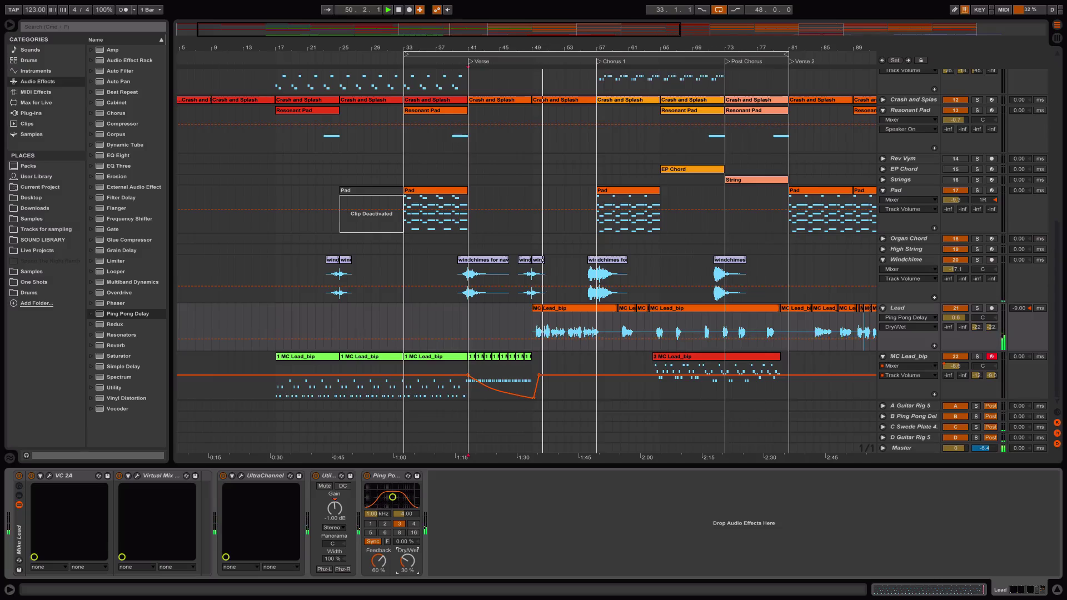
pyautogui.moveTo(393, 497); pyautogui.dragTo(396, 499)
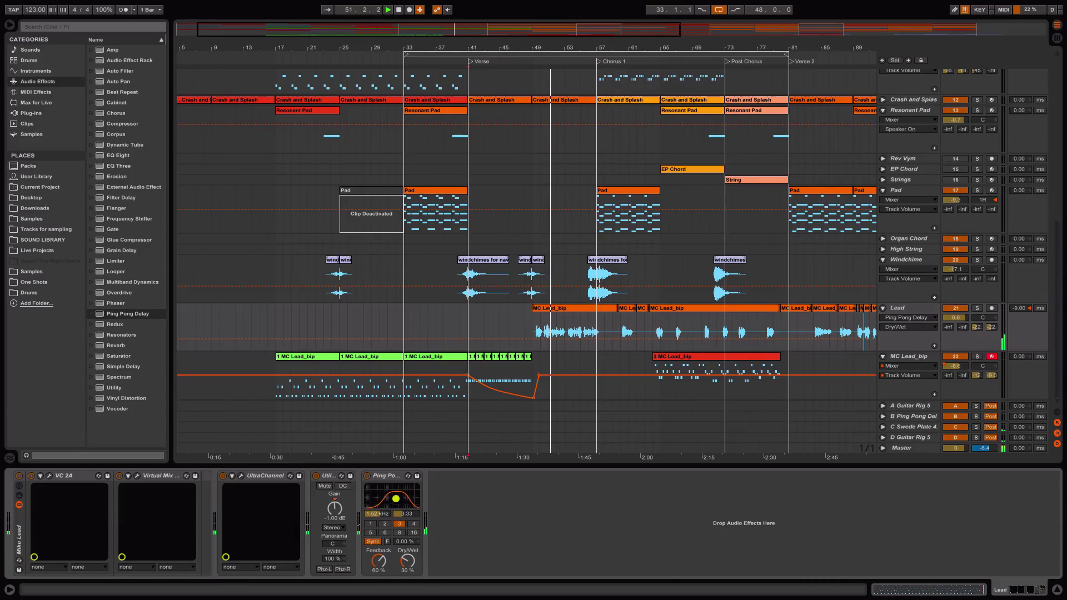
pyautogui.moveTo(382, 561); pyautogui.dragTo(382, 562)
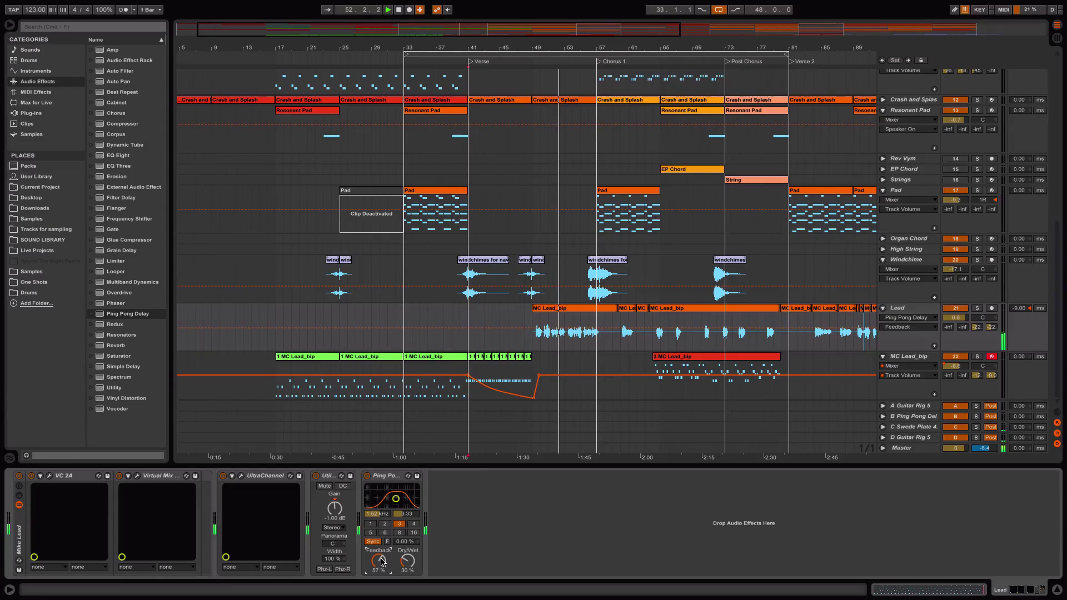
pyautogui.click(406, 562)
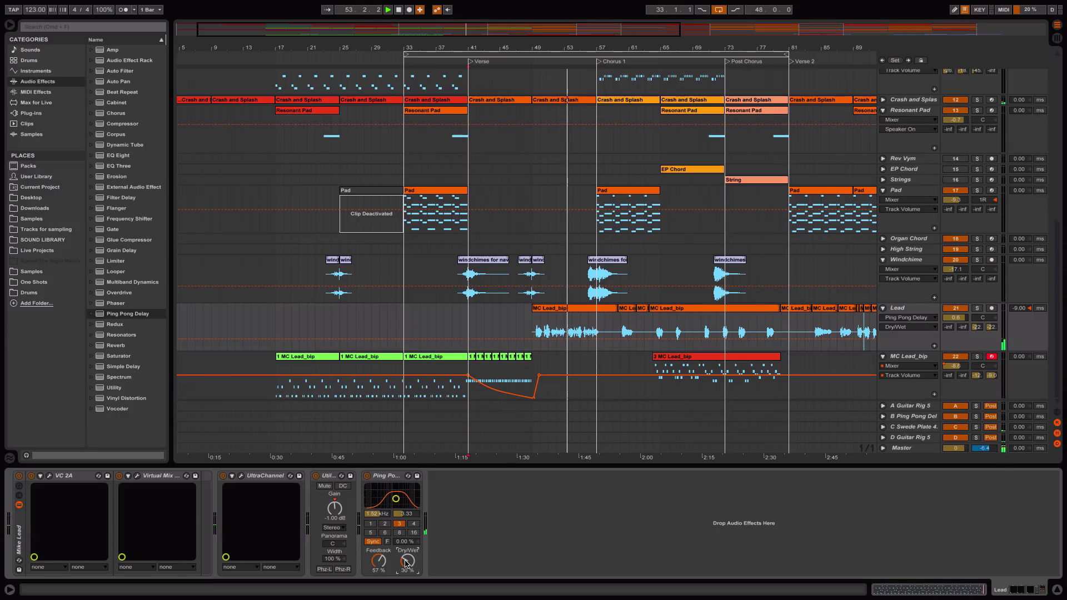
pyautogui.click(466, 346)
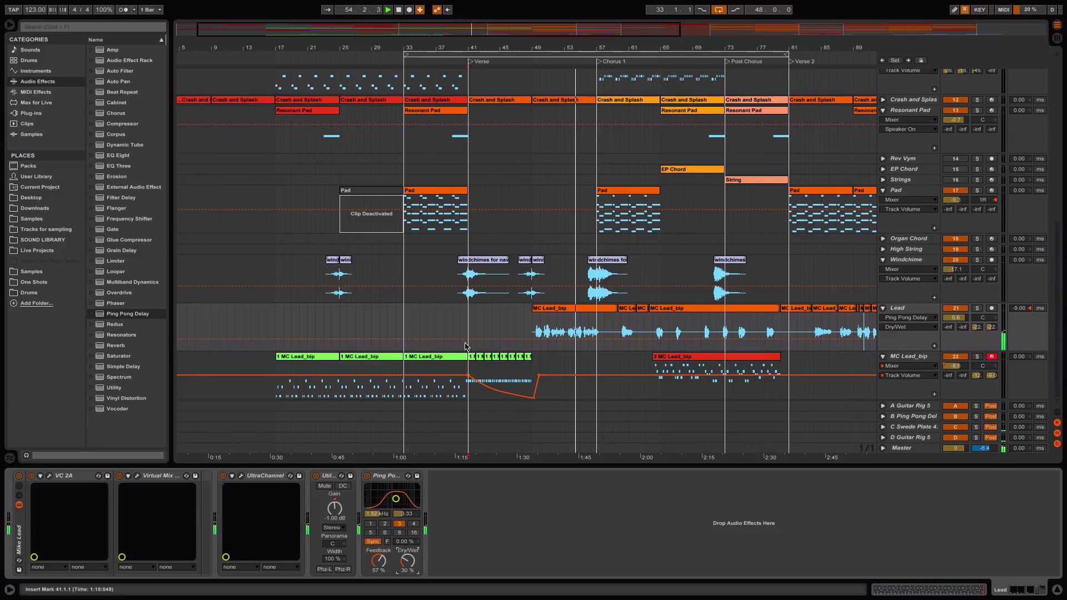
# Move the Pad clip from the start of Chorus 1 at bar 57 to bar 65, keeping it on the Pad track.
pyautogui.moveTo(616, 49); pyautogui.dragTo(615, 119)
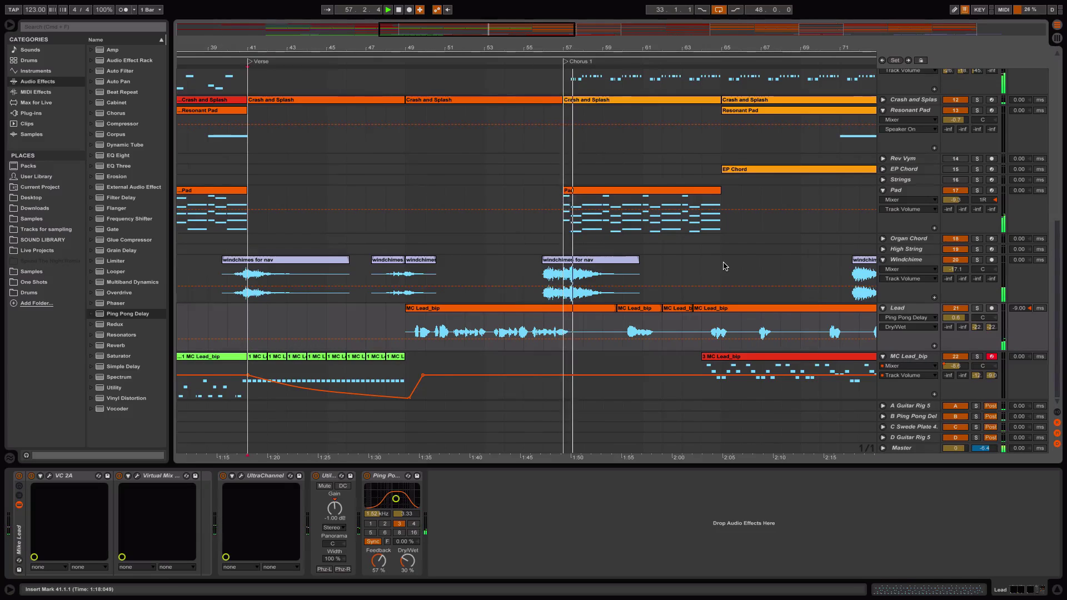
pyautogui.hscroll(5, 725, 267)
pyautogui.click(469, 190)
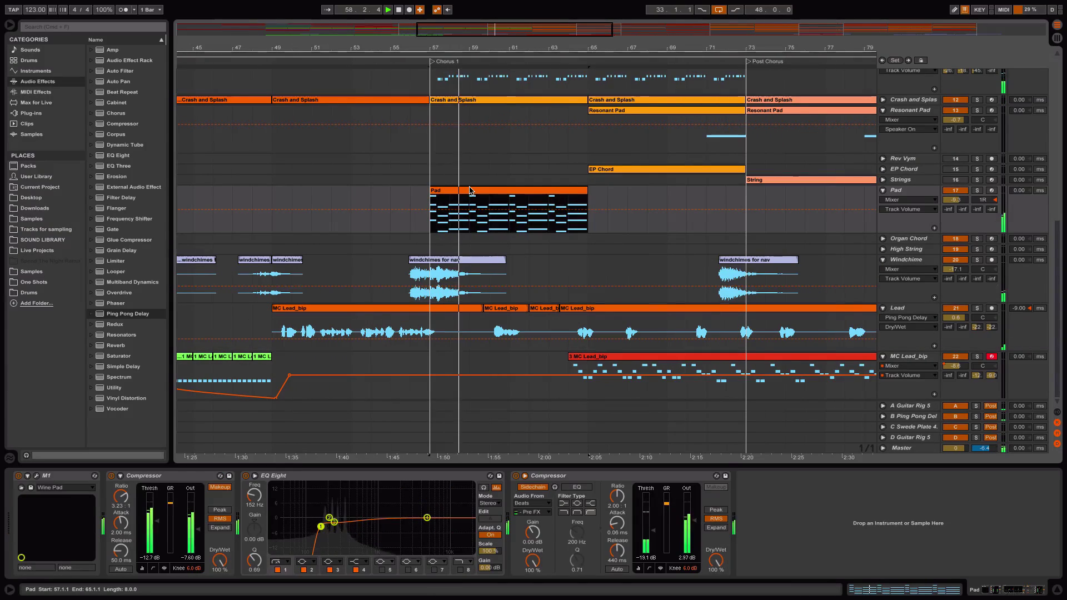
pyautogui.moveTo(469, 188); pyautogui.dragTo(627, 184)
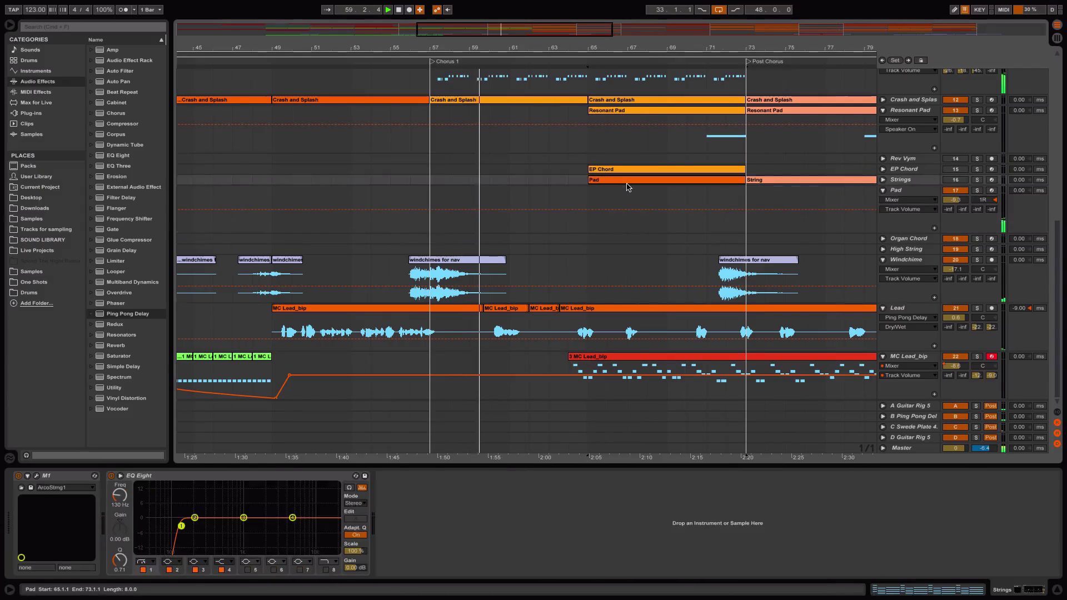
pyautogui.press('super+z')
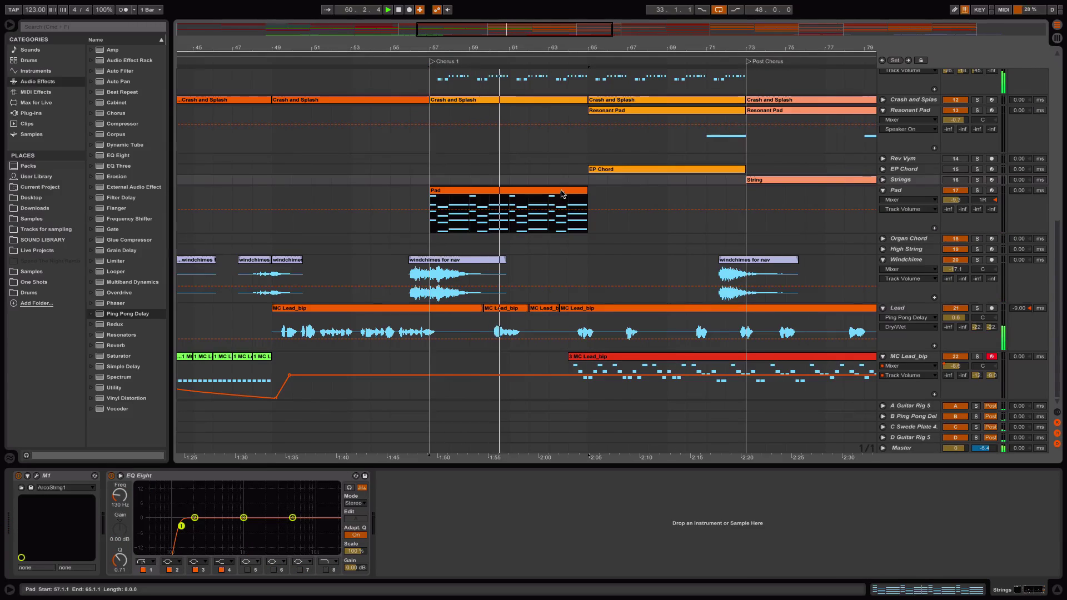
pyautogui.moveTo(563, 194); pyautogui.dragTo(730, 193)
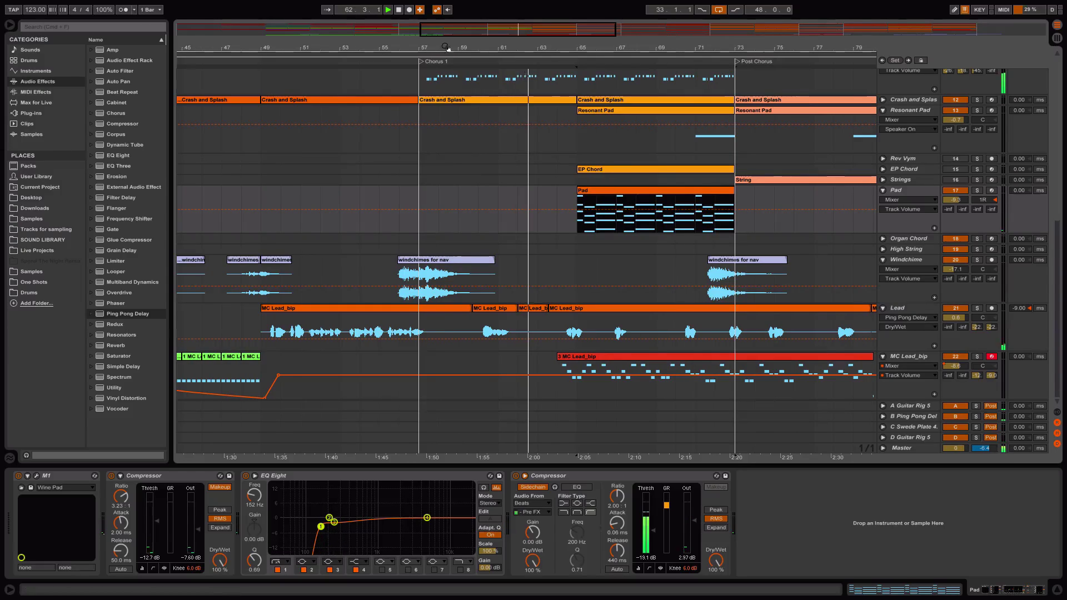
# Move the red MC Lead_bip clip from bar 65 to the start of the Post Chorus at bar 73.
pyautogui.moveTo(445, 47); pyautogui.dragTo(445, 15)
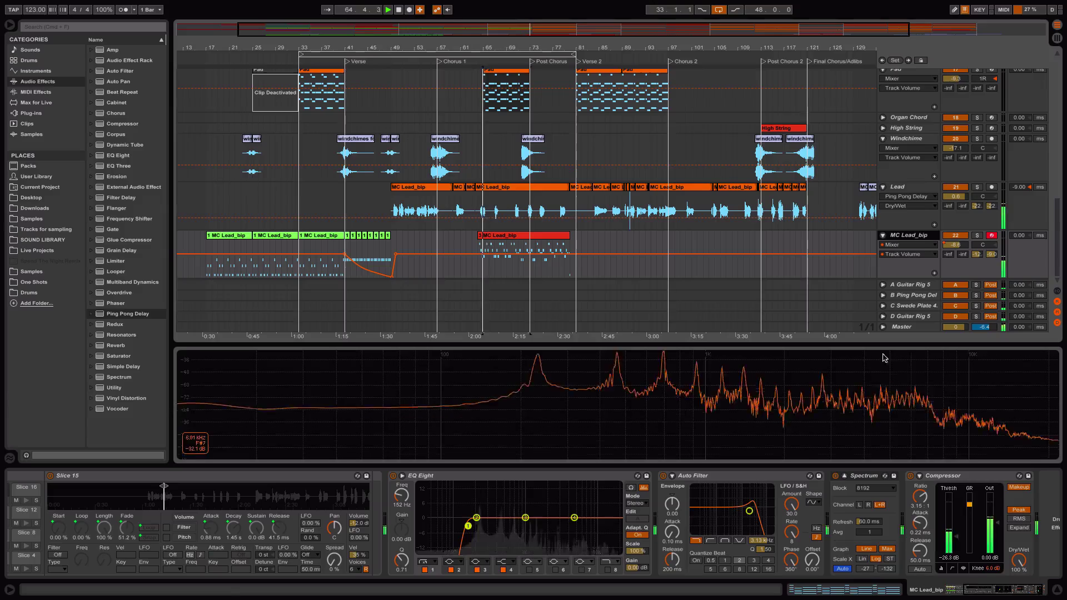
pyautogui.click(658, 391)
pyautogui.moveTo(519, 236); pyautogui.dragTo(572, 238)
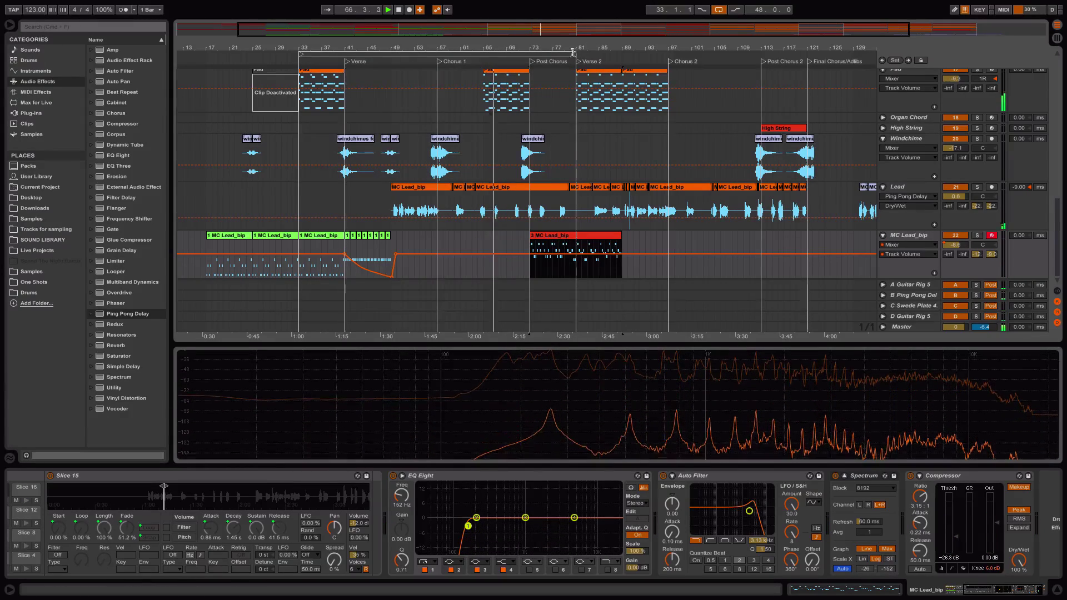
# Extend the loop from bar 33 to a length of 61 bars and play from just before Chorus 1.
pyautogui.moveTo(575, 54); pyautogui.dragTo(652, 56)
pyautogui.scroll(3, 619, 144)
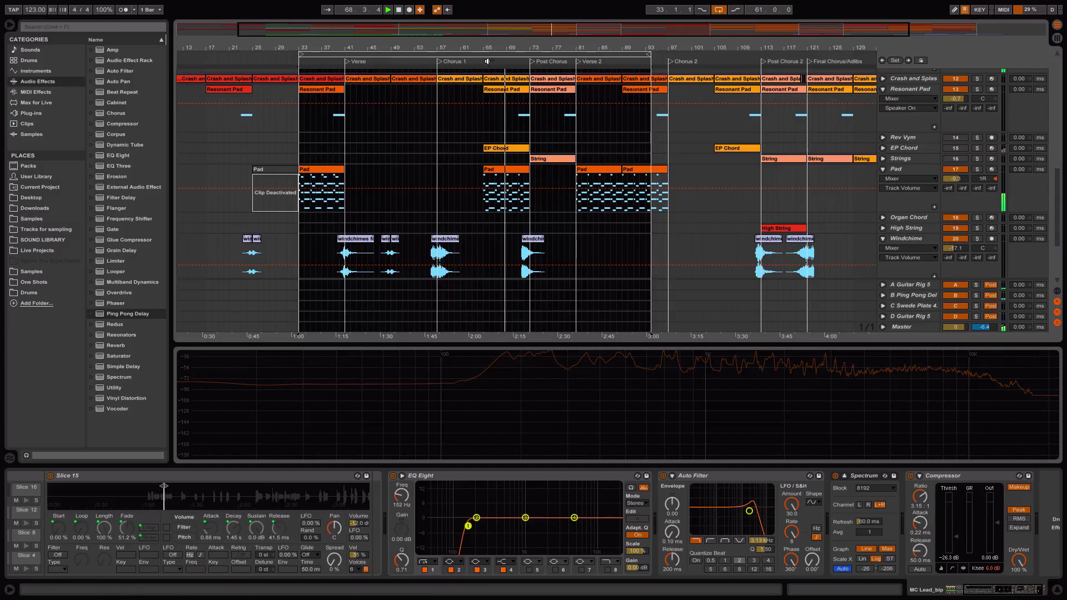
pyautogui.scroll(-5, 647, 171)
pyautogui.press('space')
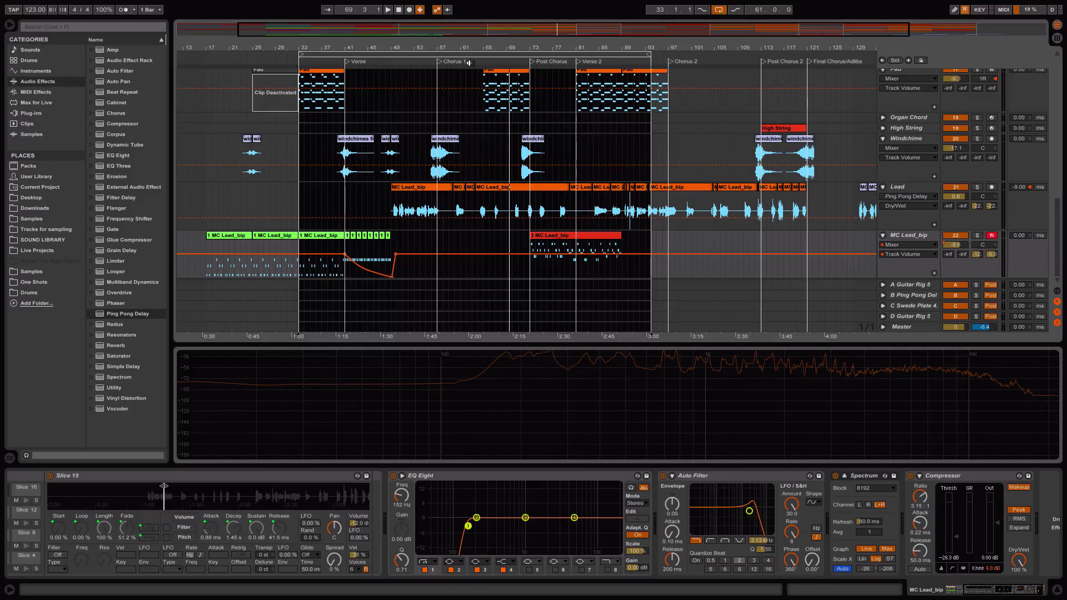
pyautogui.click(431, 60)
pyautogui.scroll(10, 757, 107)
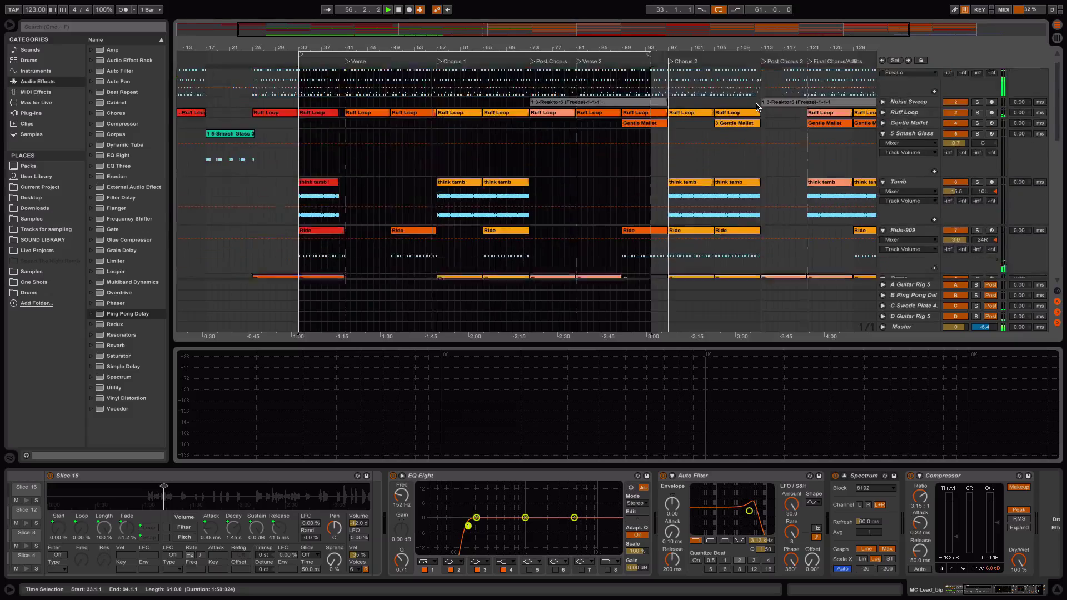
pyautogui.scroll(-10, 757, 106)
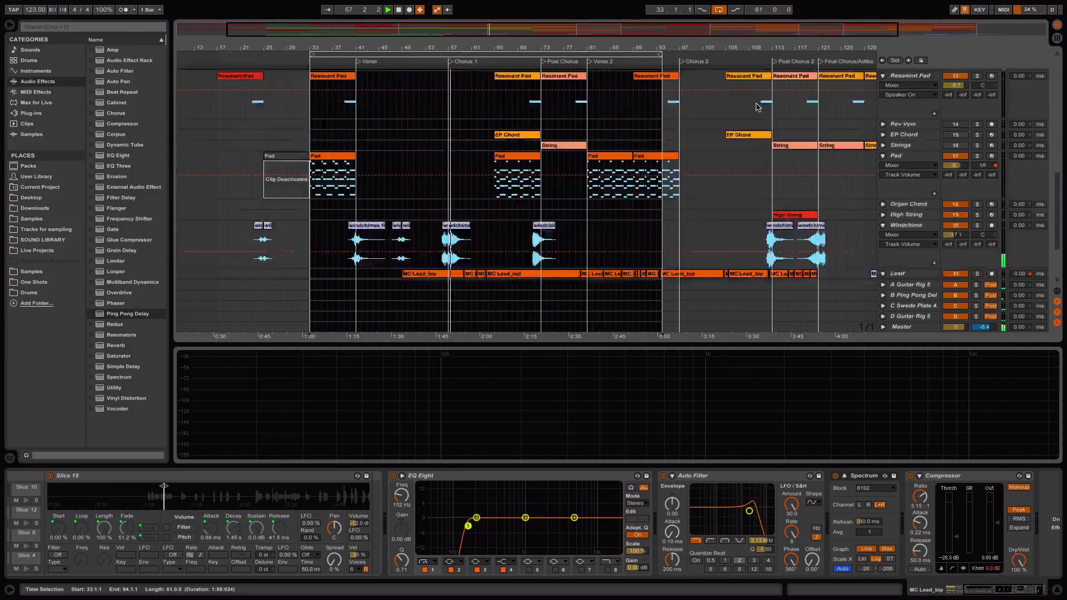
pyautogui.scroll(-1, 758, 107)
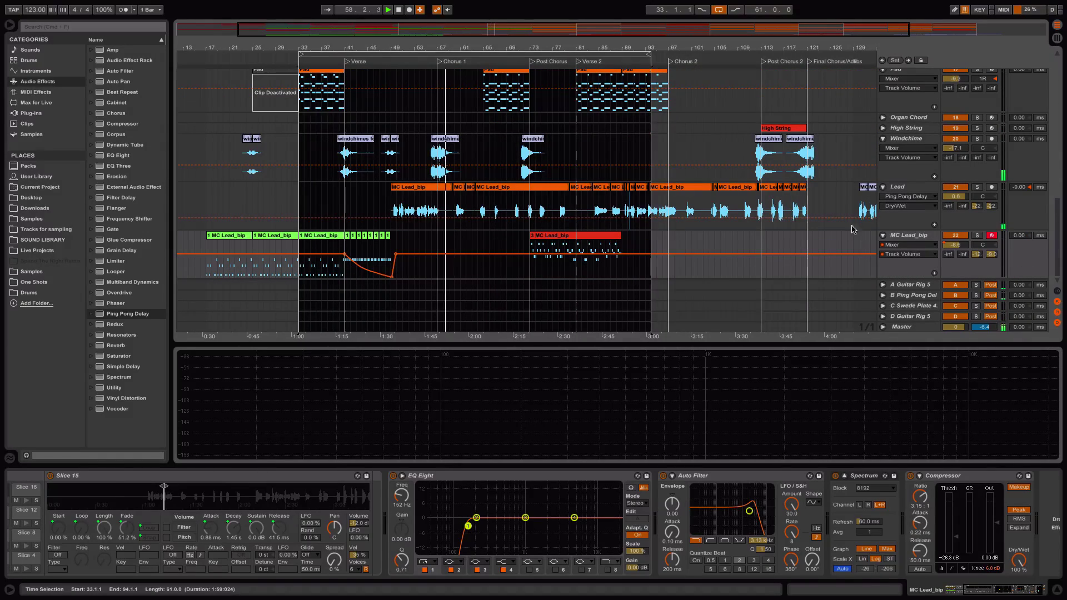
# Move the Lead track up so it sits between the Strings and Pad tracks.
pyautogui.click(910, 190)
pyautogui.scroll(5, 909, 189)
pyautogui.moveTo(910, 187); pyautogui.dragTo(910, 186)
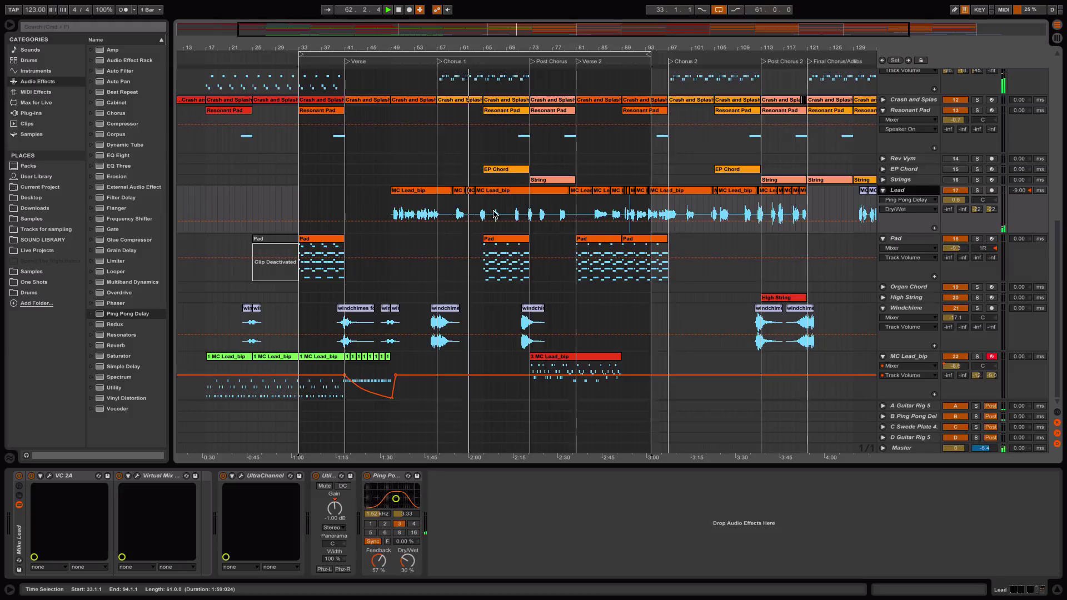
# Copy the Resonant Pad clip at bar 65 to the start of Chorus 1 at bar 57.
pyautogui.scroll(3, 495, 214)
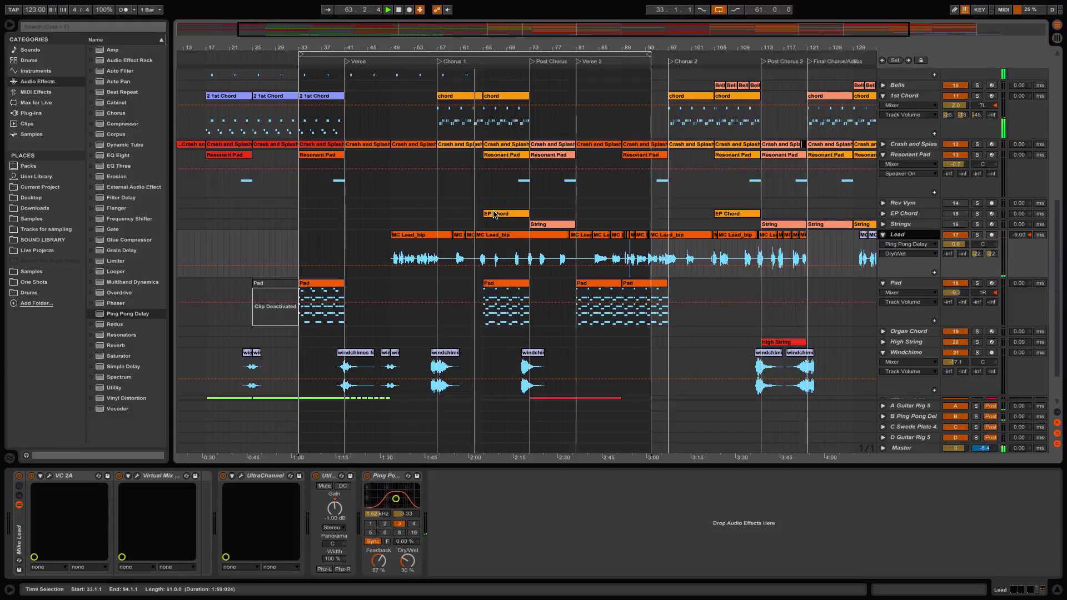
pyautogui.click(503, 156)
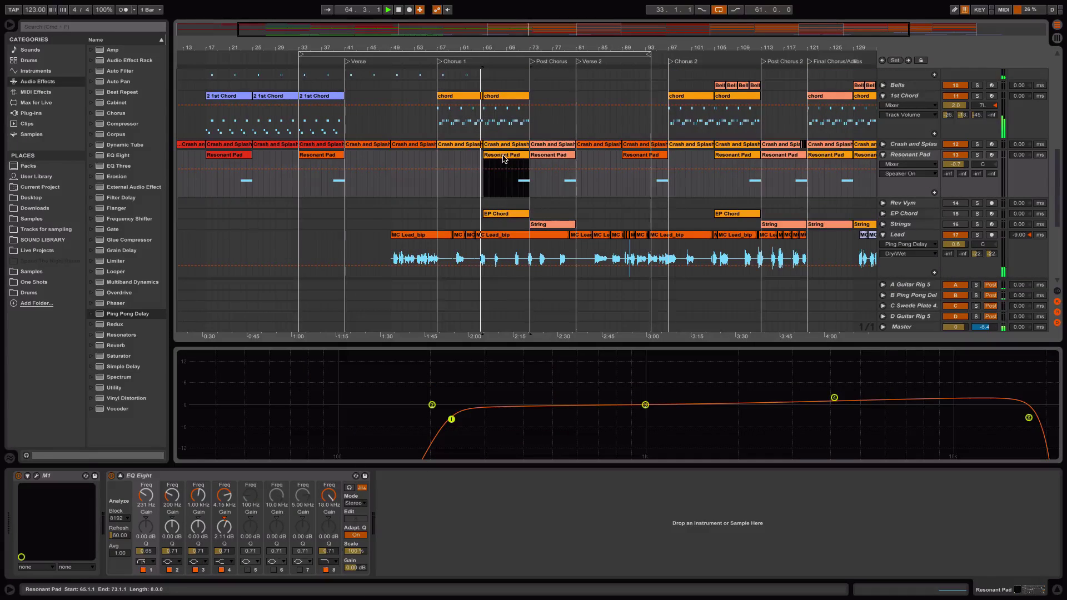
pyautogui.moveTo(504, 158); pyautogui.dragTo(457, 159)
# Stop playback and duplicate the last 8-Sylenth1 clip at bar 61 six times so the part runs to bar 89.
pyautogui.scroll(5, 458, 151)
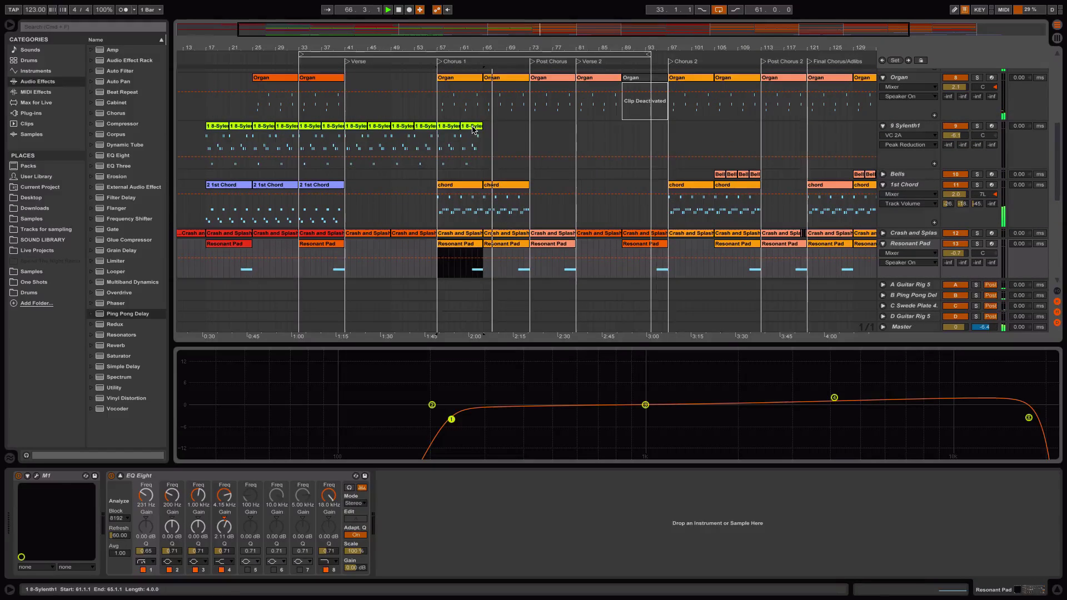
pyautogui.click(472, 127)
pyautogui.press('space')
pyautogui.press('super+d')
pyautogui.press('super+d')
pyautogui.press('super+d')
pyautogui.press('super+d')
pyautogui.press('super+d')
pyautogui.press('super+d')
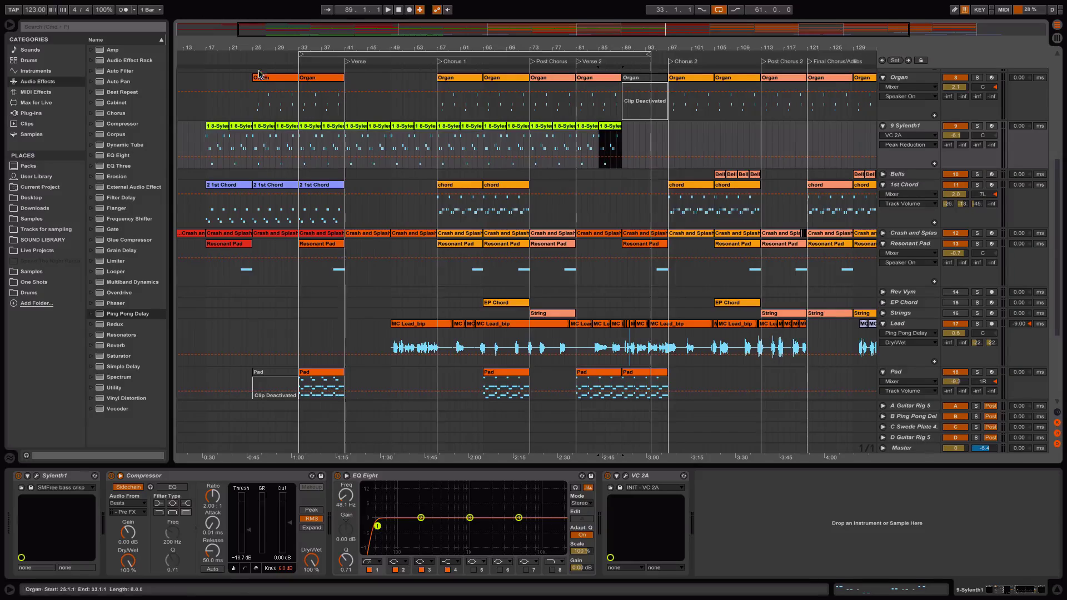
# Listen to the arrangement from just before bar 33, bar 17 and bar 13 with the system volume raised.
pyautogui.click(294, 62)
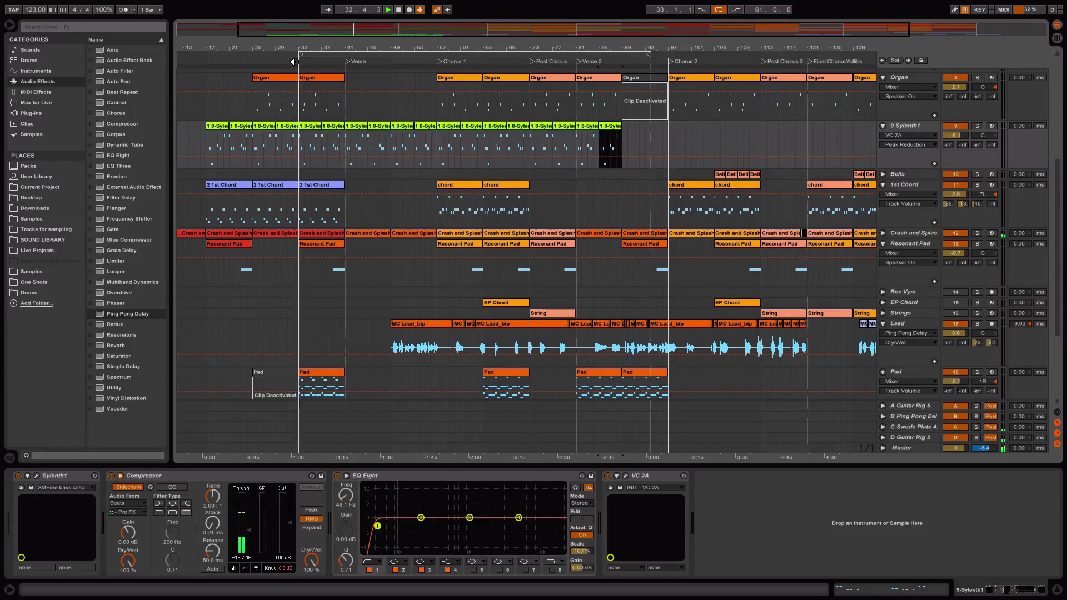
pyautogui.press('XF86AudioRaiseVolume')
pyautogui.click(203, 61)
pyautogui.scroll(8, 330, 131)
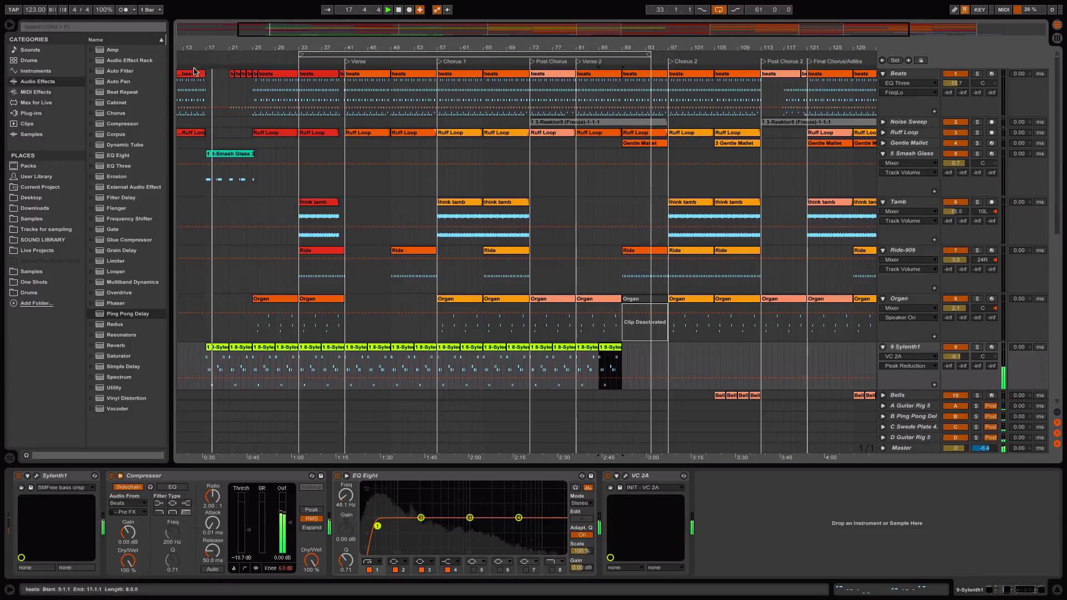
pyautogui.click(180, 58)
pyautogui.press('XF86AudioRaiseVolume')
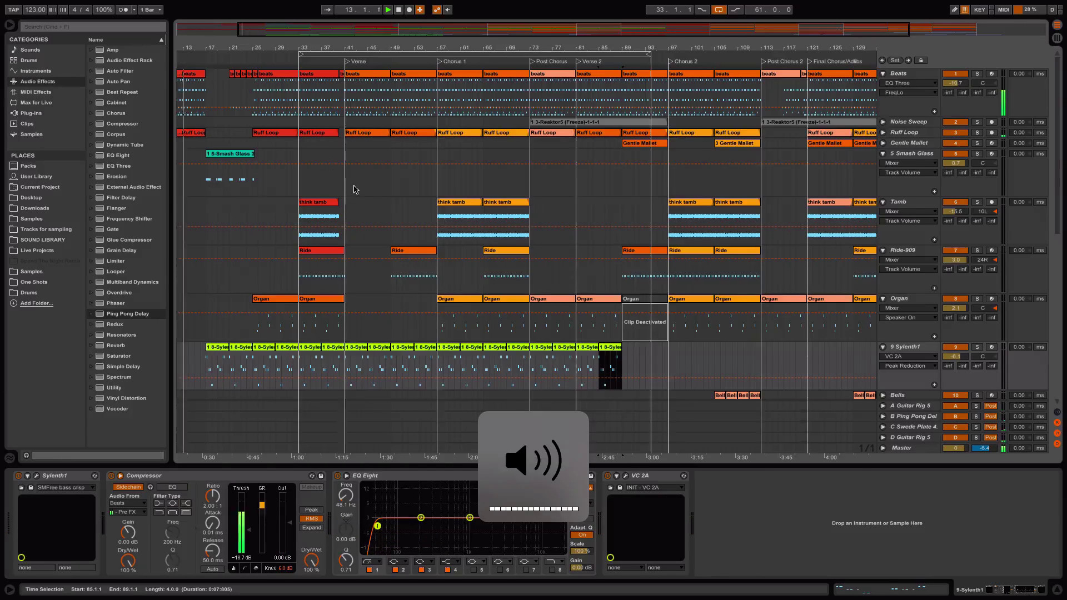
# Set the Ruff Loop track's volume to -21.7 dB and check the levels in the Session View mixer.
pyautogui.hscroll(-3, 355, 188)
pyautogui.click(882, 133)
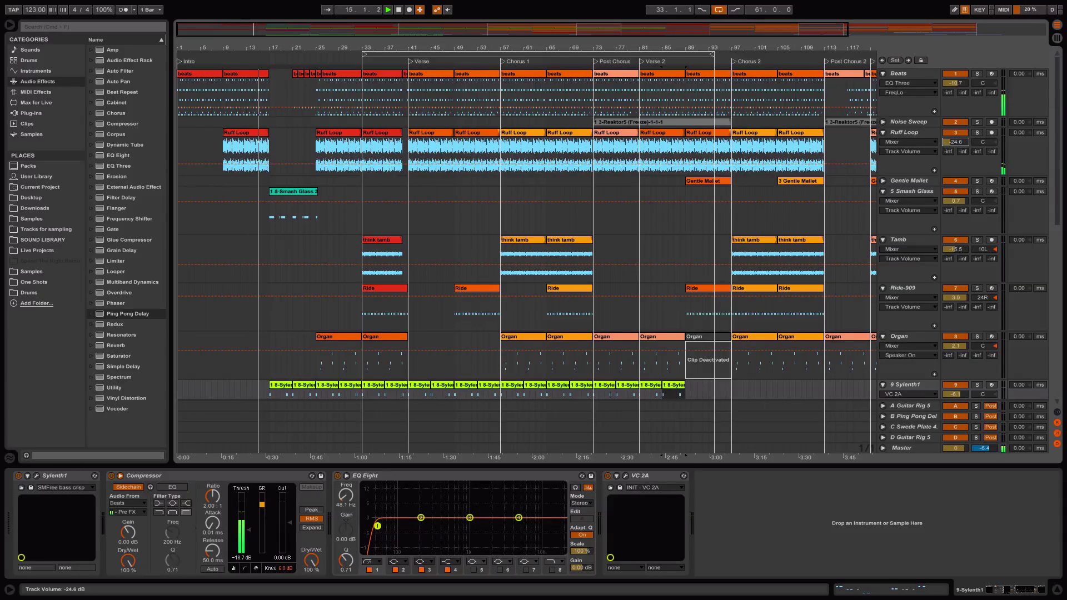
pyautogui.moveTo(965, 144); pyautogui.dragTo(966, 138)
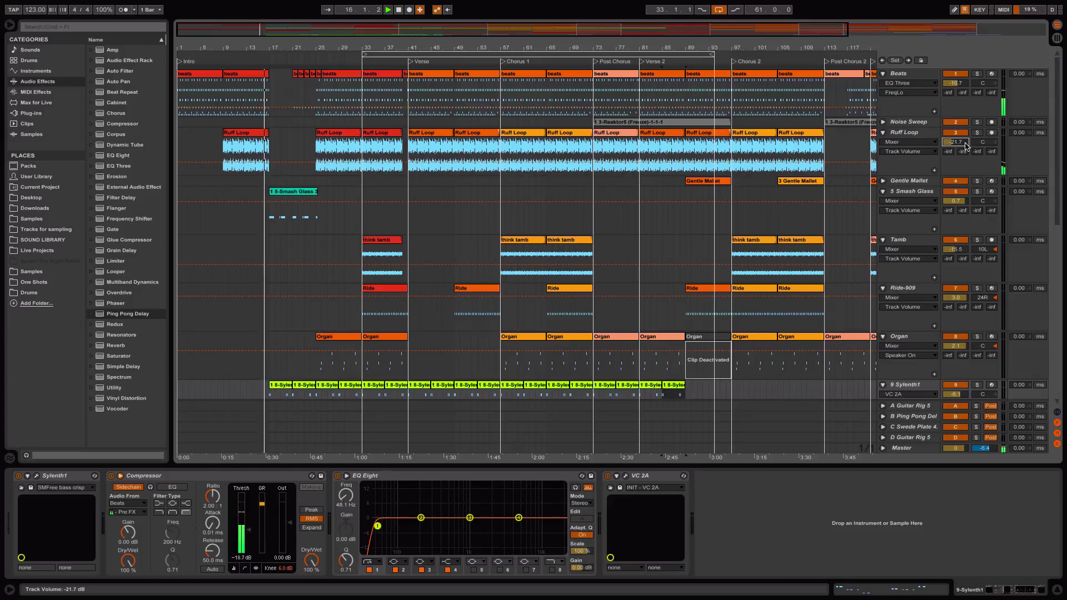
pyautogui.click(926, 134)
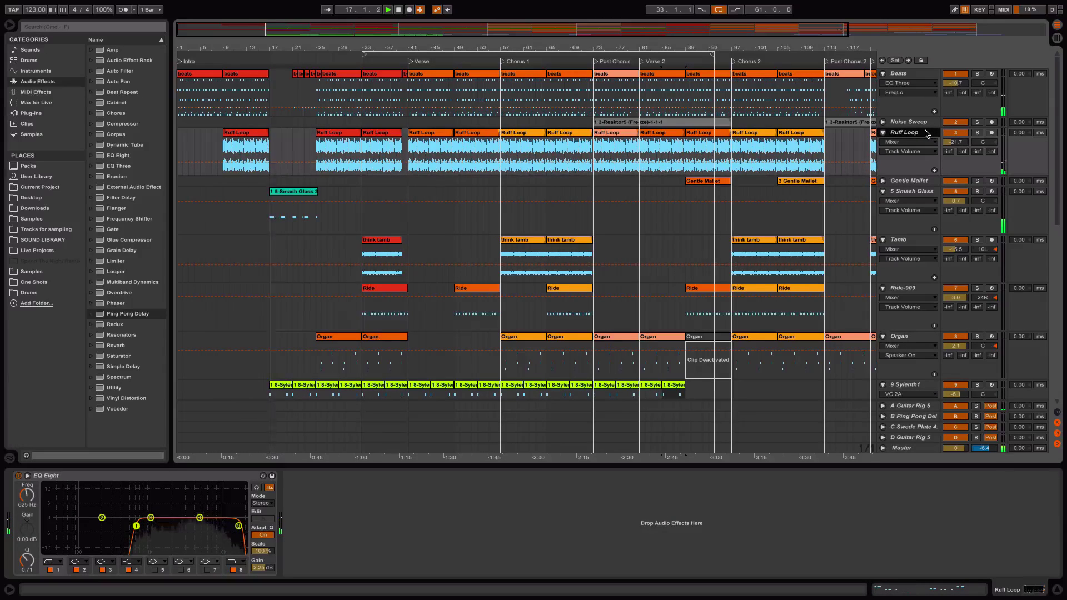
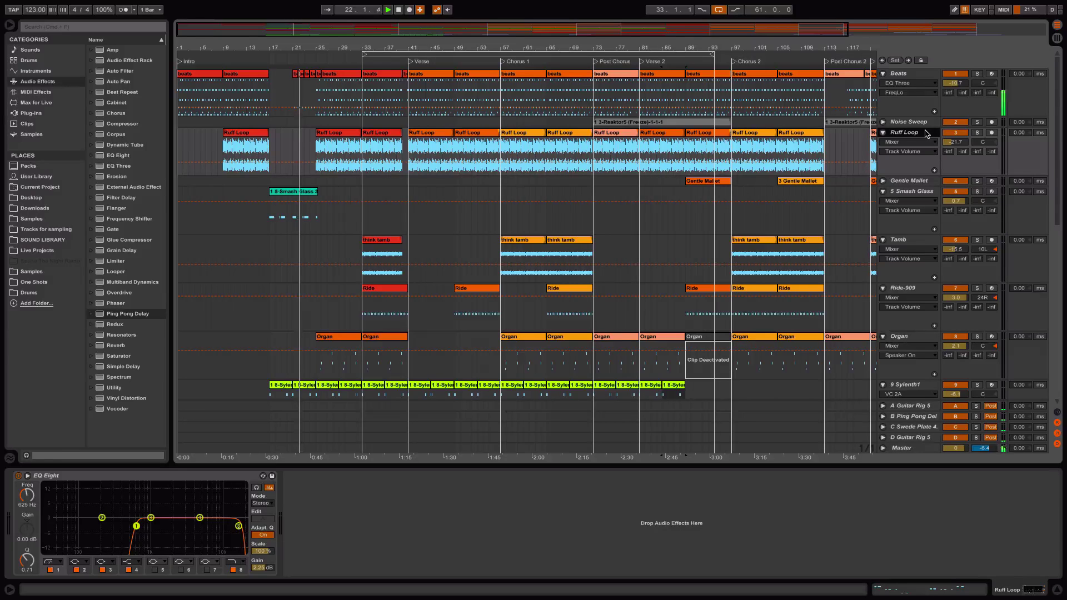
pyautogui.press('Tab')
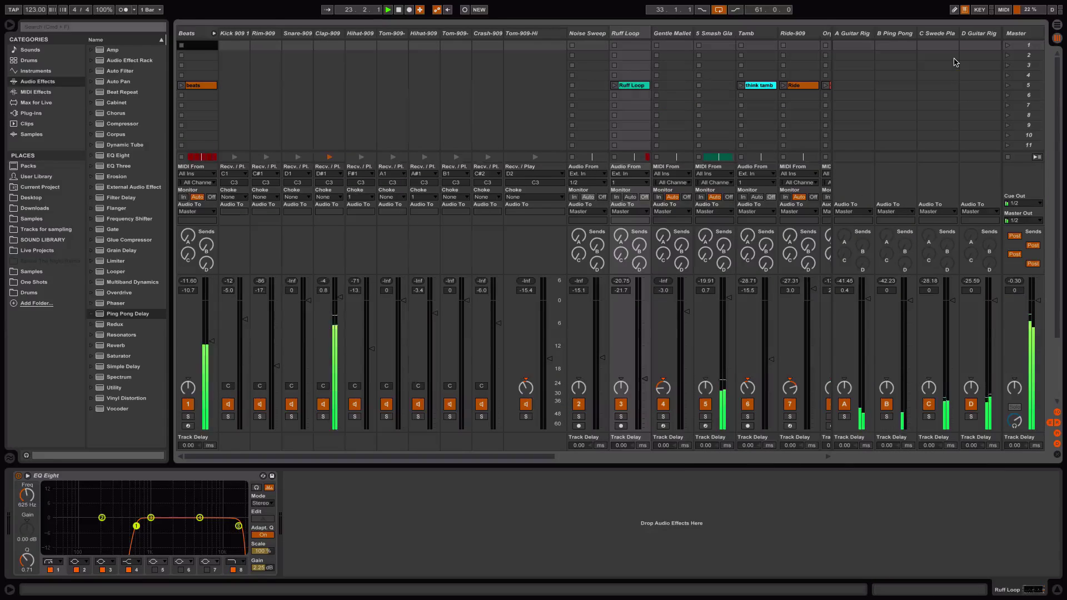
pyautogui.press('Tab')
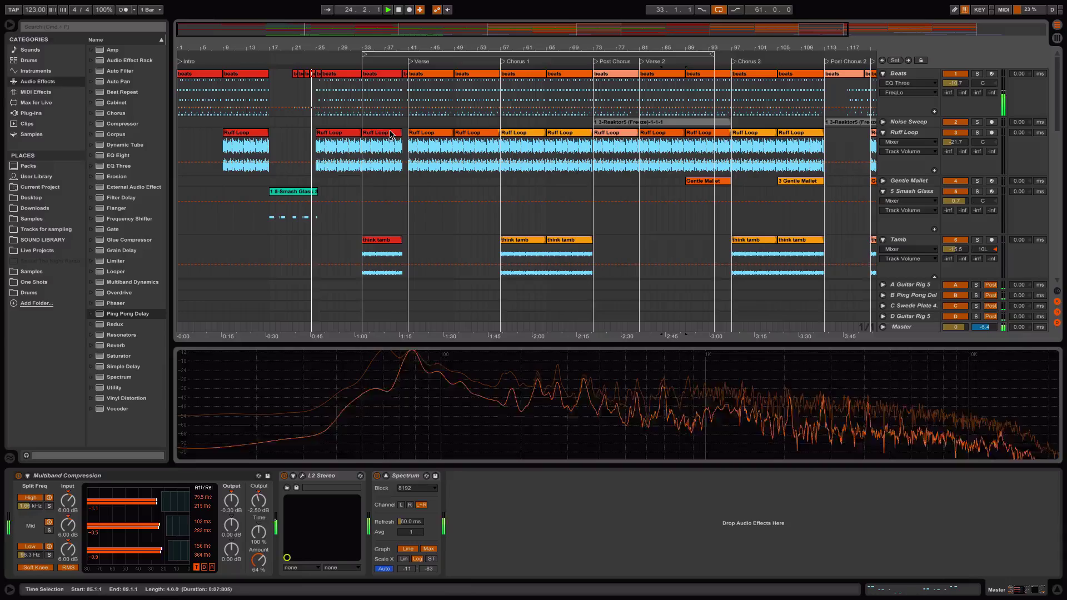
# Delete the first Resonant Pad clip, from bar 17 to bar 25.
pyautogui.scroll(-3, 350, 125)
pyautogui.scroll(-10, 349, 125)
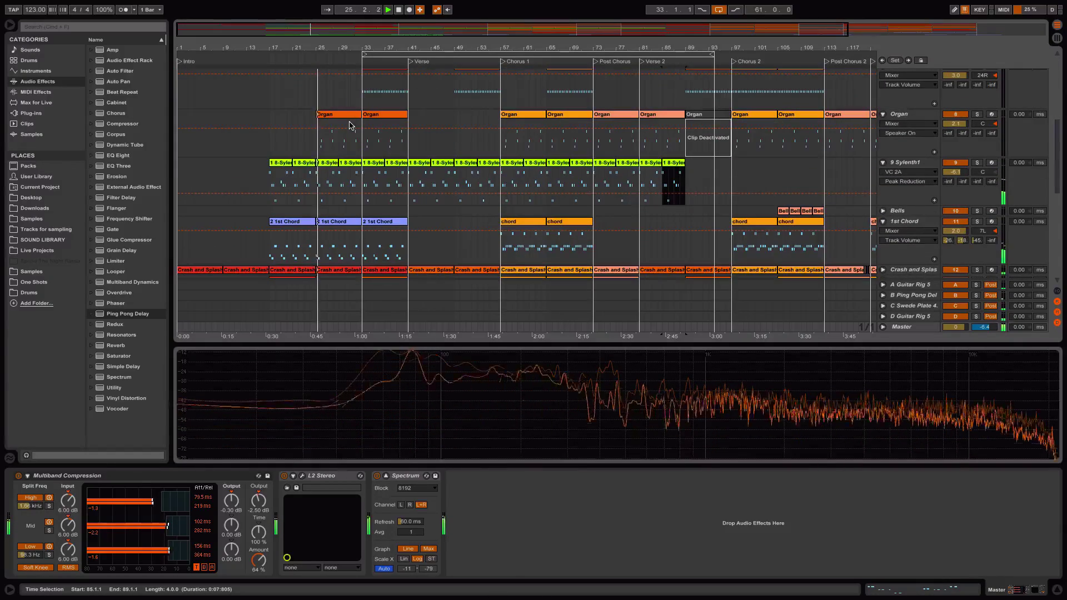
pyautogui.click(304, 169)
pyautogui.press('Delete')
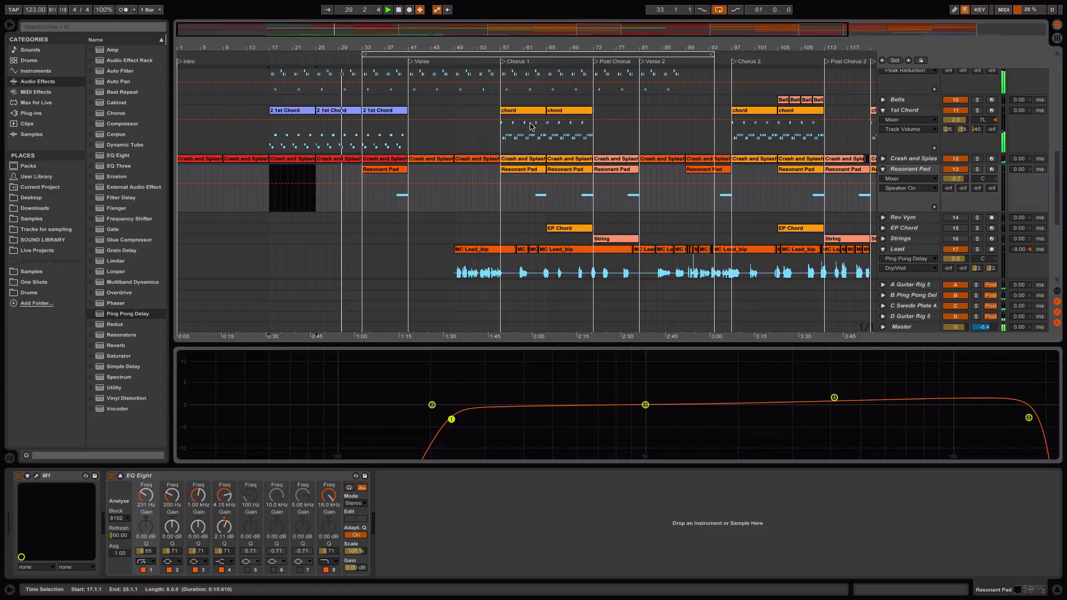
# Extend the loop start back to bar 17 for a 77-bar length and review the tracks during playback into the verse.
pyautogui.moveTo(367, 53); pyautogui.dragTo(270, 54)
pyautogui.scroll(10, 451, 172)
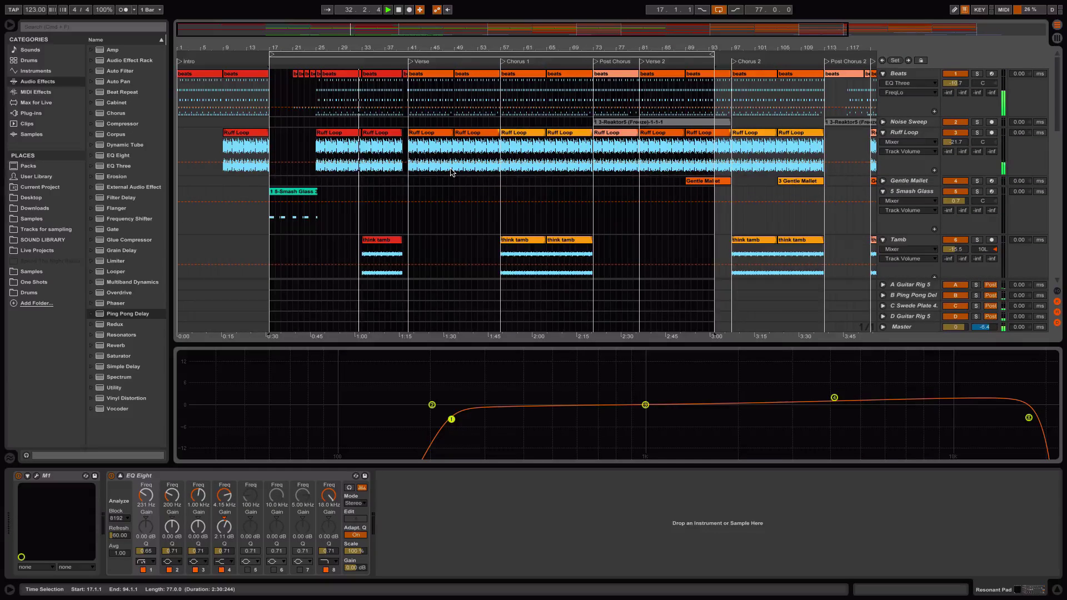
pyautogui.scroll(-8, 451, 172)
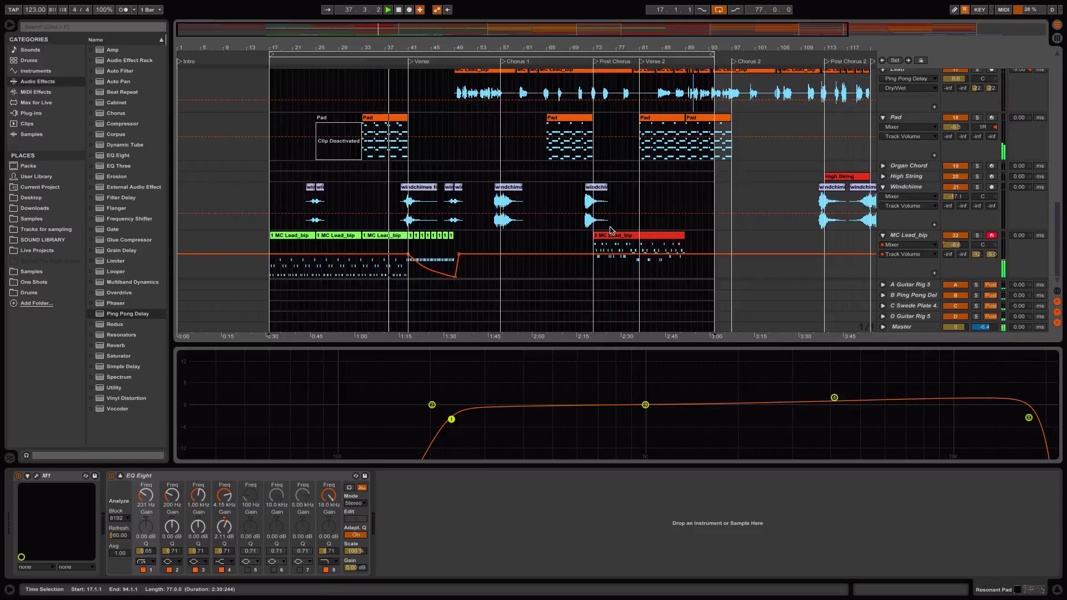
pyautogui.scroll(8, 612, 230)
pyautogui.scroll(-4, 611, 230)
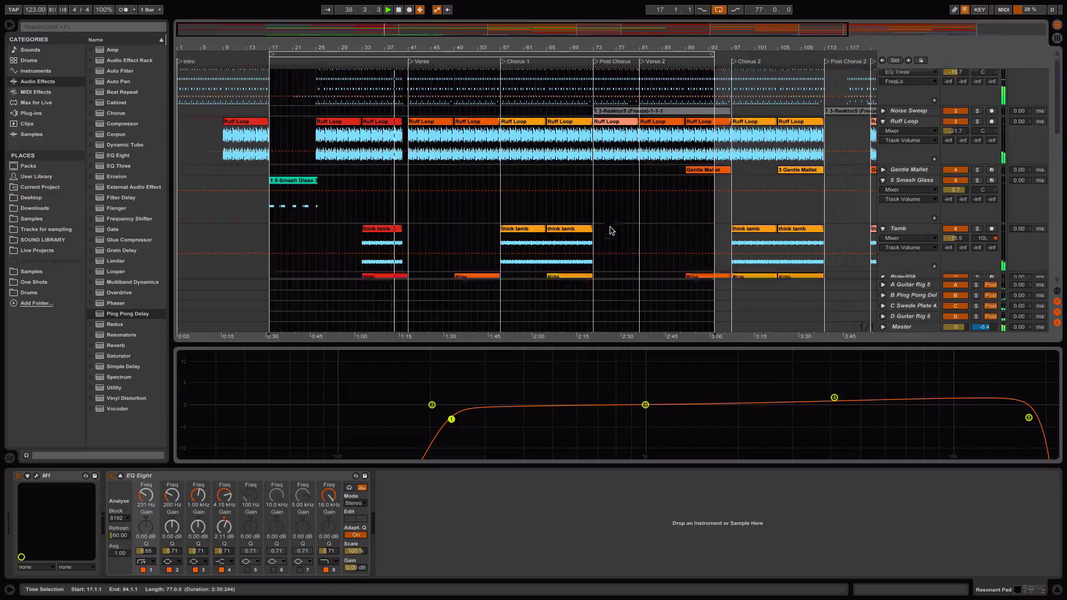
pyautogui.scroll(4, 612, 230)
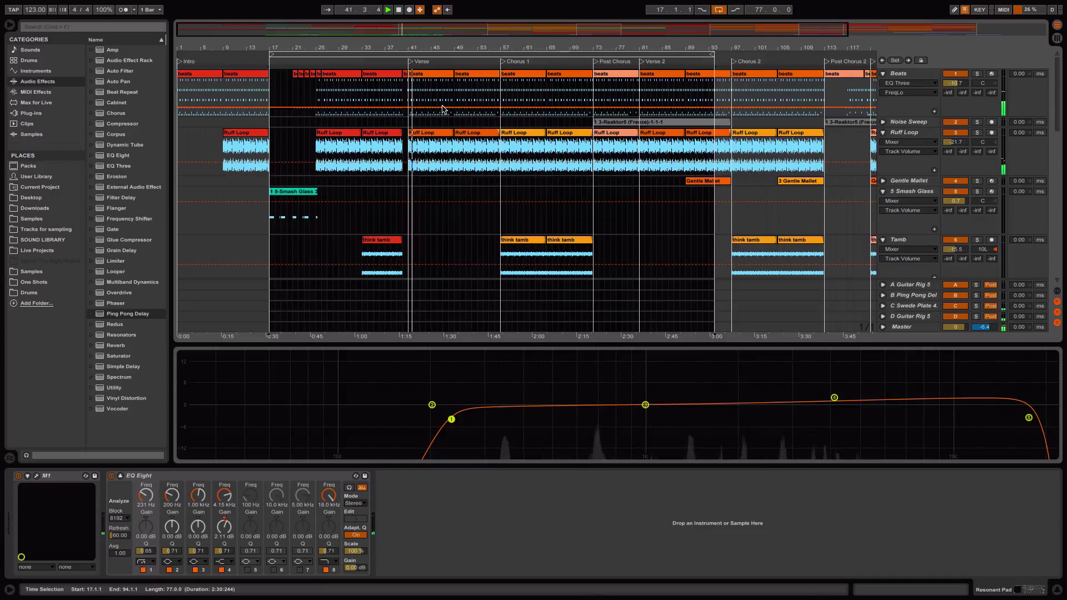
pyautogui.scroll(-5, 513, 222)
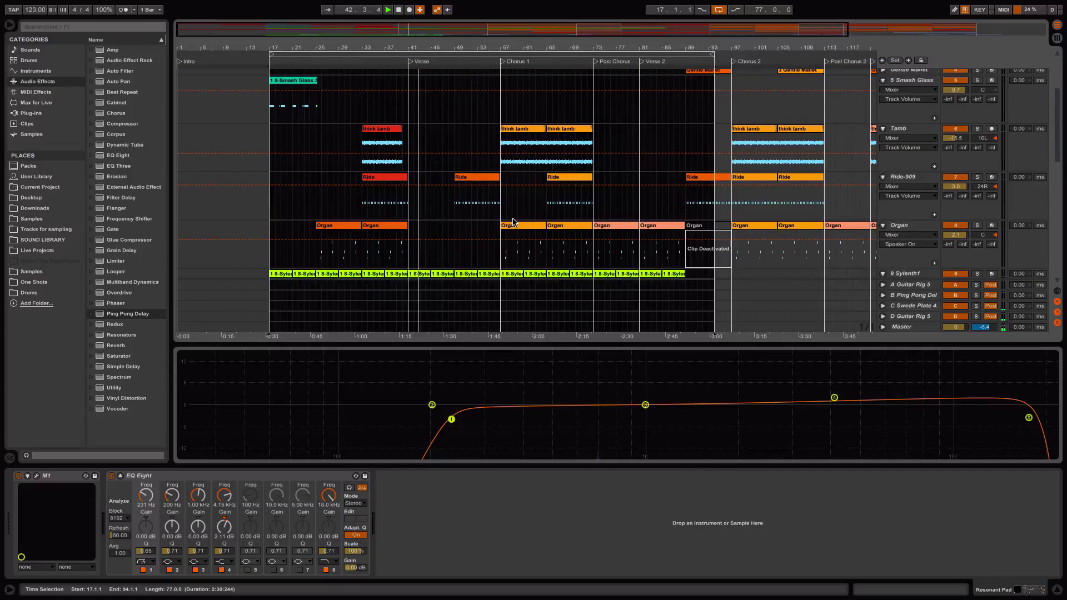
pyautogui.scroll(-3, 513, 222)
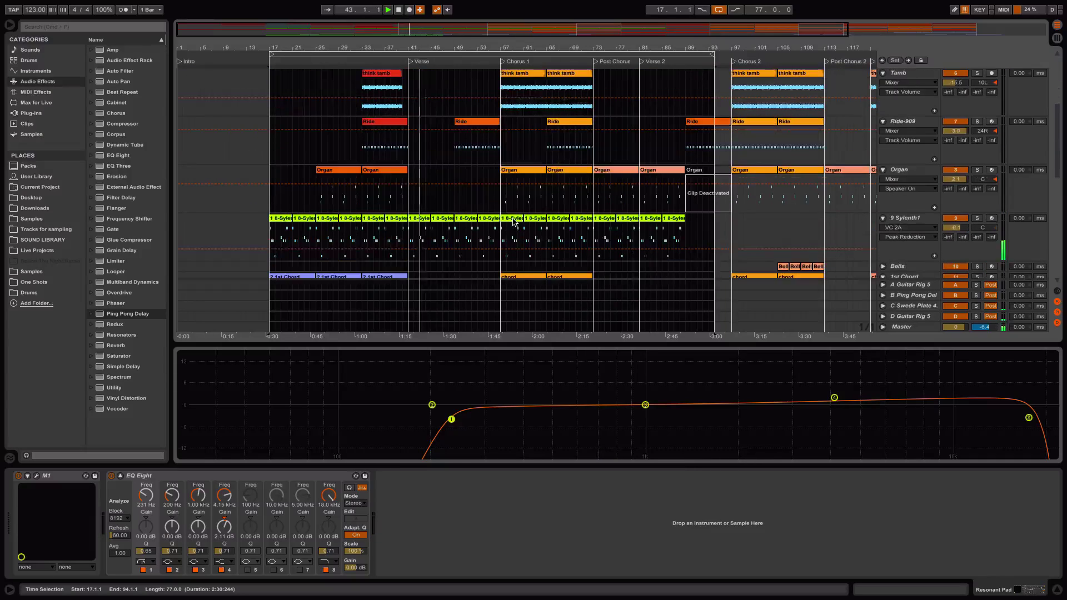
# Try copying the first four bars of the Ride clip at bar 49 to bar 45, and undo the copy.
pyautogui.click(473, 125)
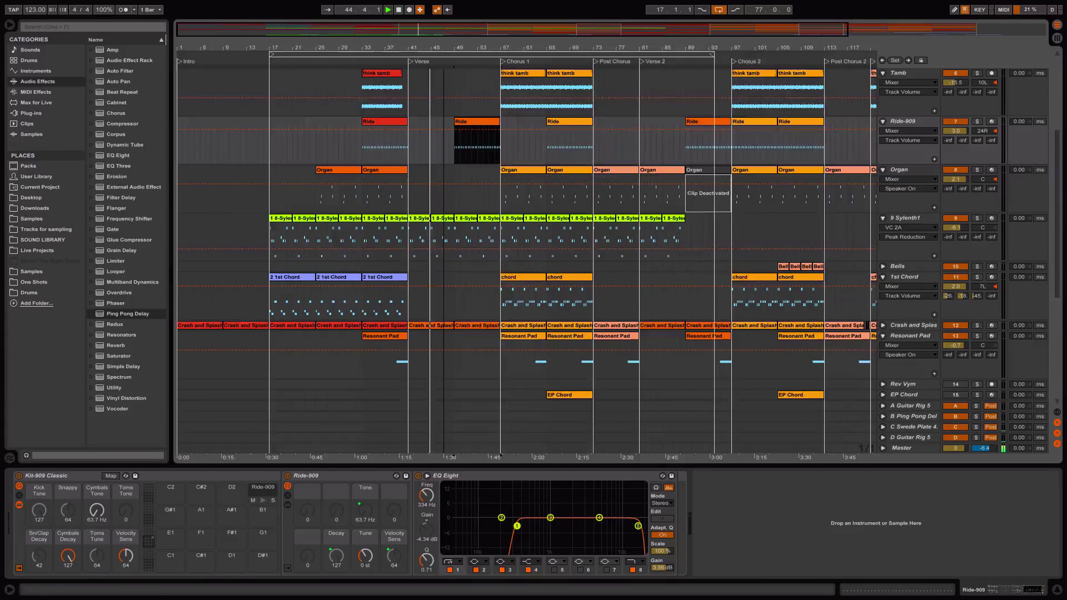
pyautogui.moveTo(445, 48); pyautogui.dragTo(500, 130)
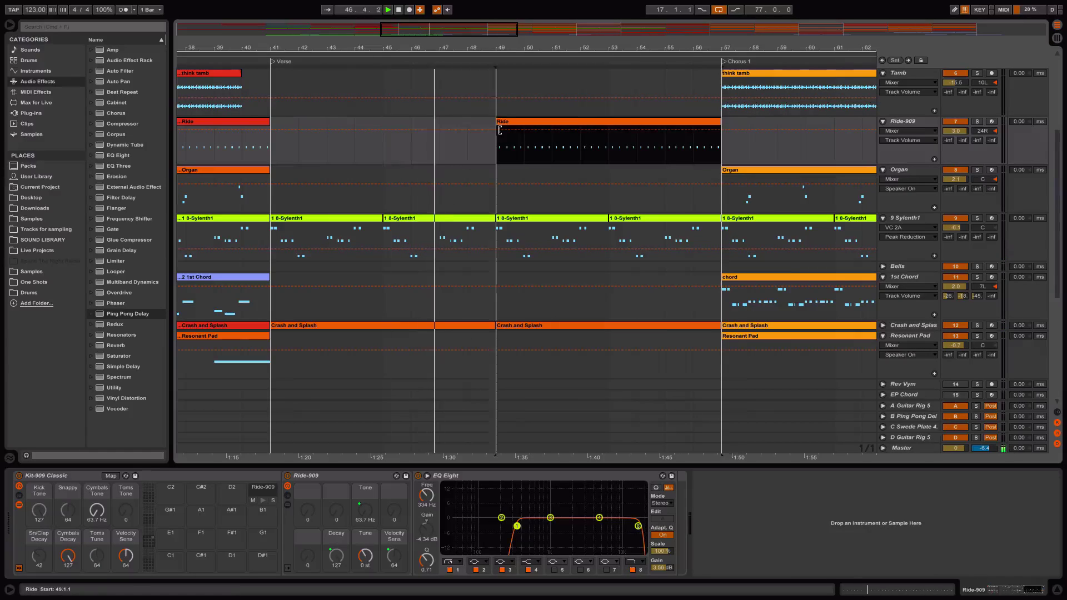
pyautogui.moveTo(606, 149); pyautogui.dragTo(415, 129)
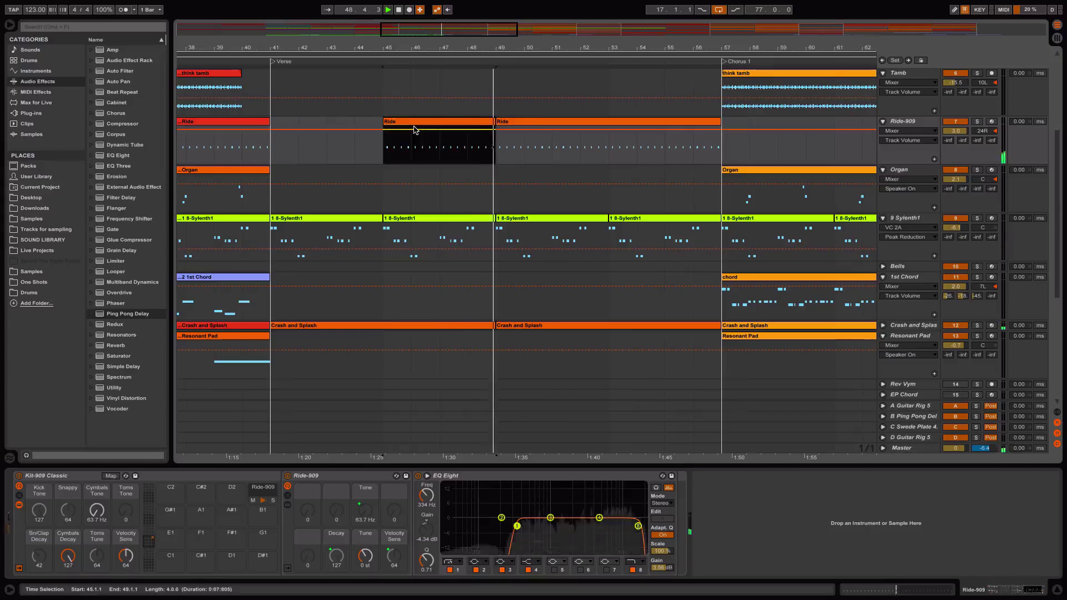
pyautogui.press('super+z')
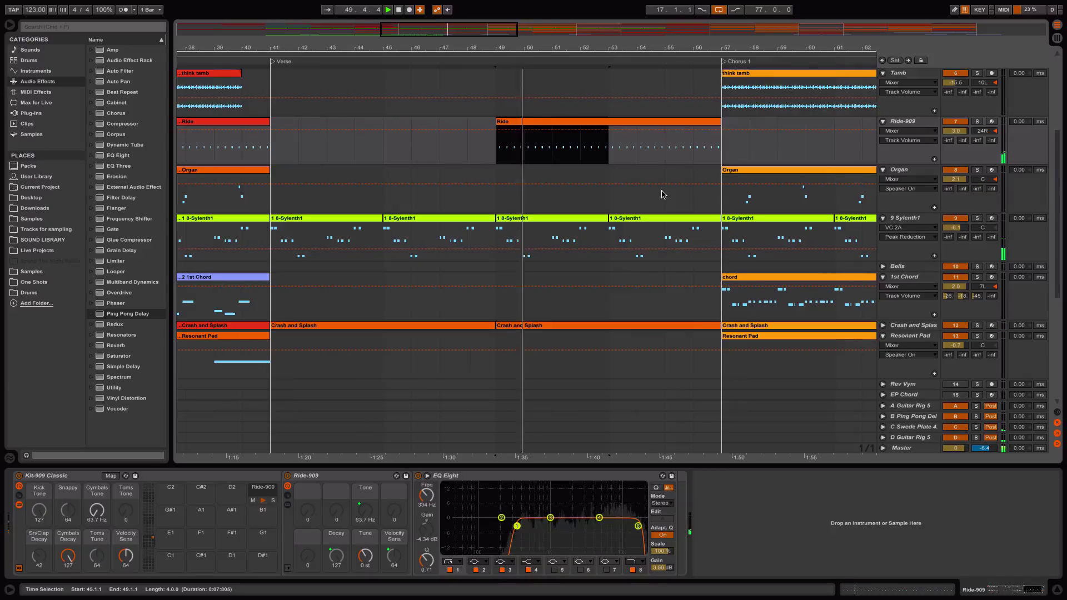
pyautogui.moveTo(512, 45); pyautogui.dragTo(512, 11)
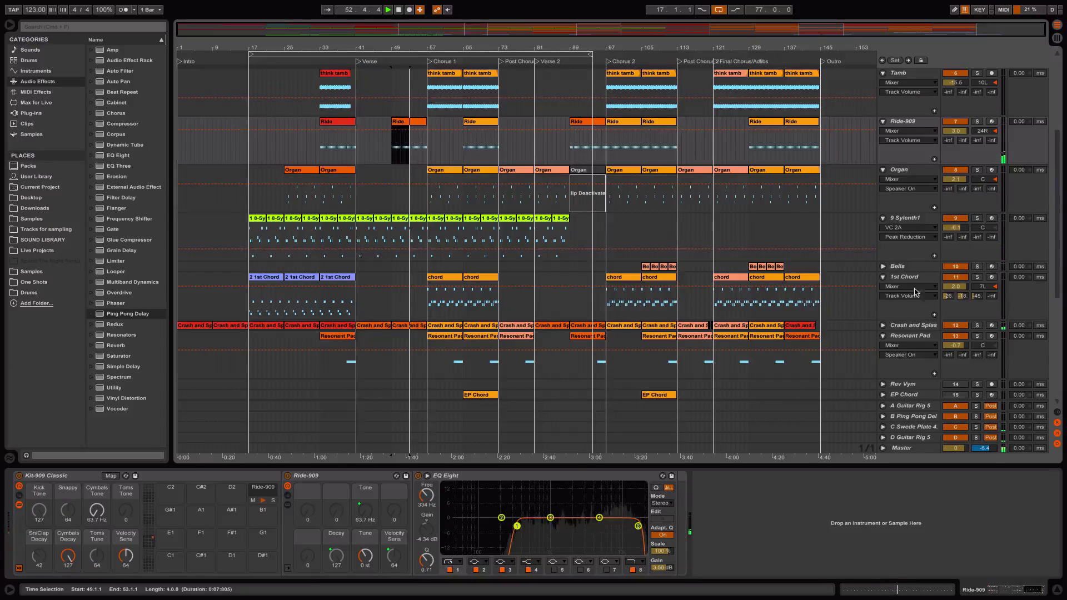
pyautogui.scroll(-5, 916, 291)
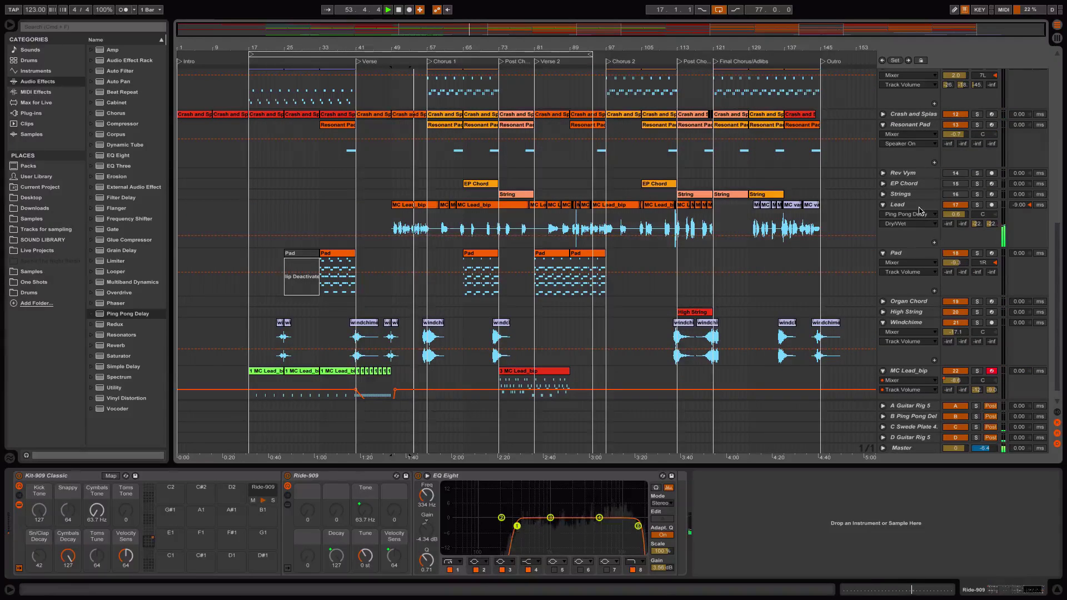
# Set the Lead track's Ping Pong Delay to 26 % dry/wet with its filter frequency at about 2.12 kHz.
pyautogui.click(900, 205)
pyautogui.click(408, 561)
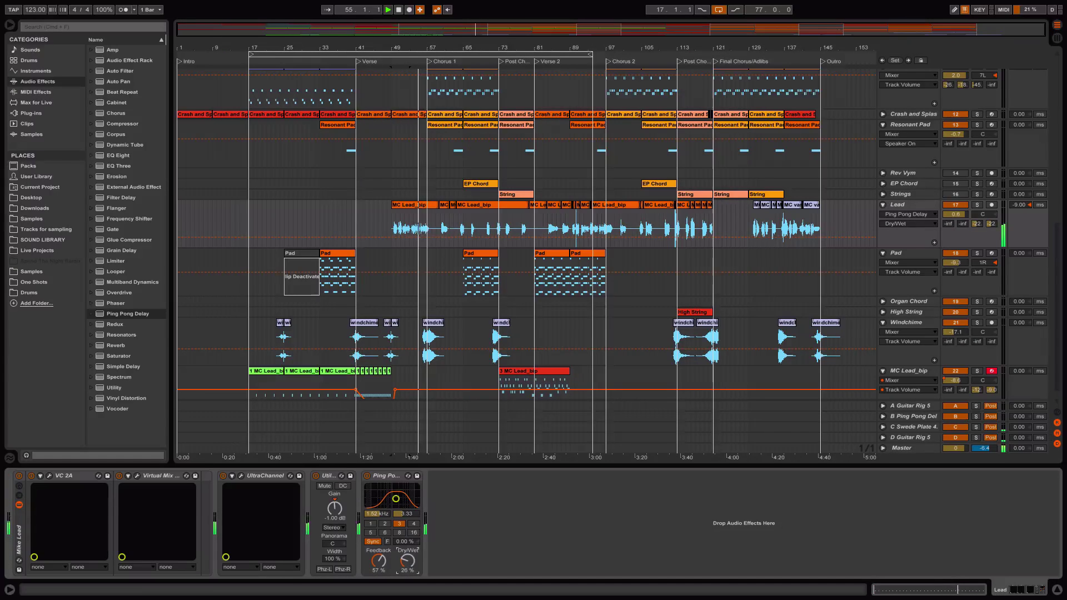
pyautogui.moveTo(396, 499); pyautogui.dragTo(398, 499)
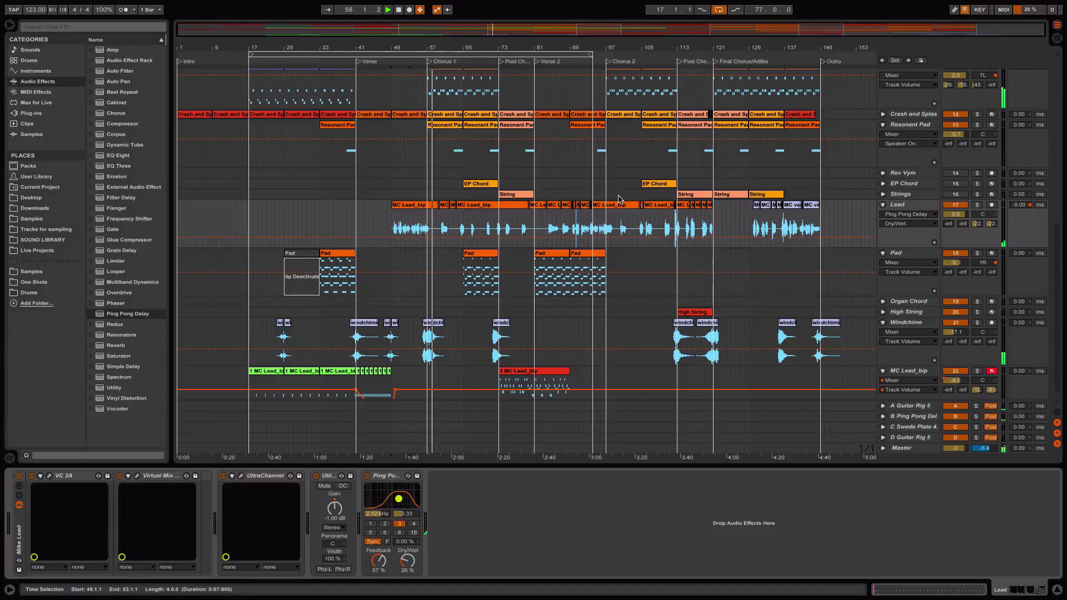
# Copy the 2 1st Chord clip from bar 25 to bar 73 on the 1st Chord track.
pyautogui.scroll(5, 618, 199)
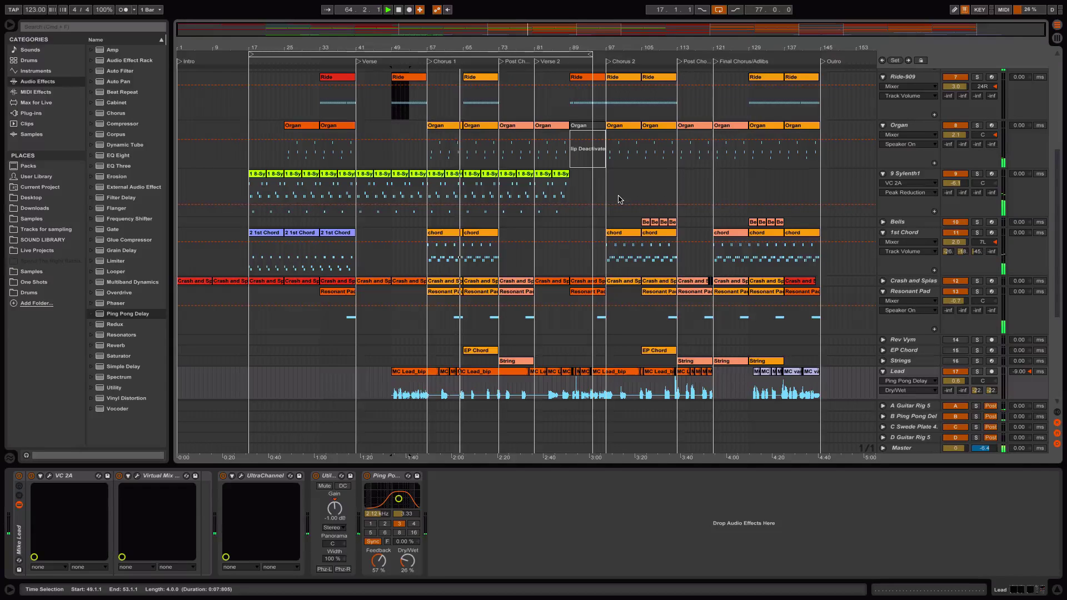
pyautogui.scroll(-4, 620, 200)
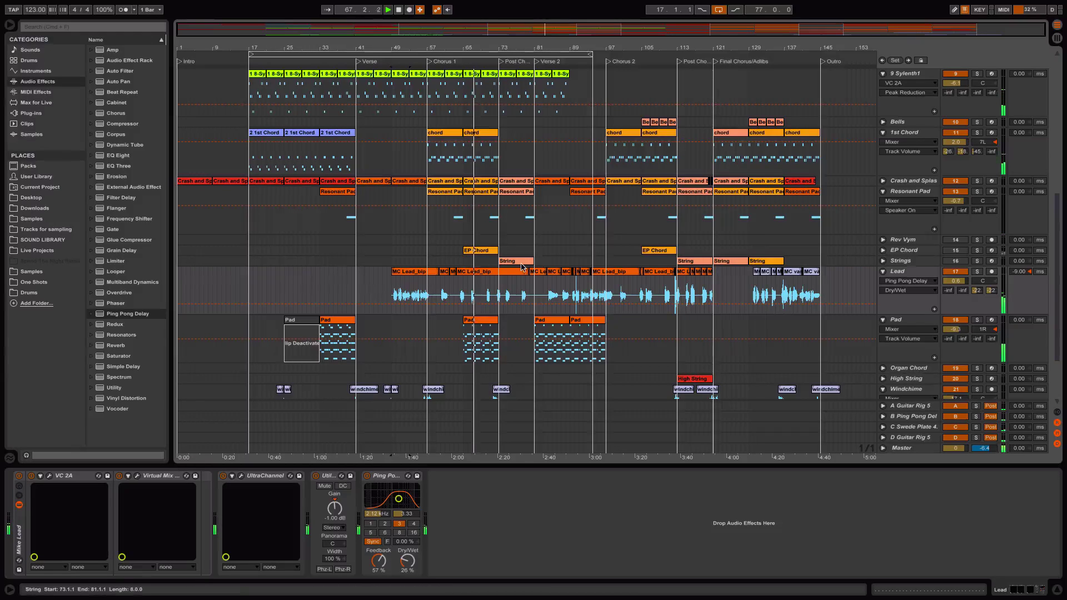
pyautogui.click(338, 339)
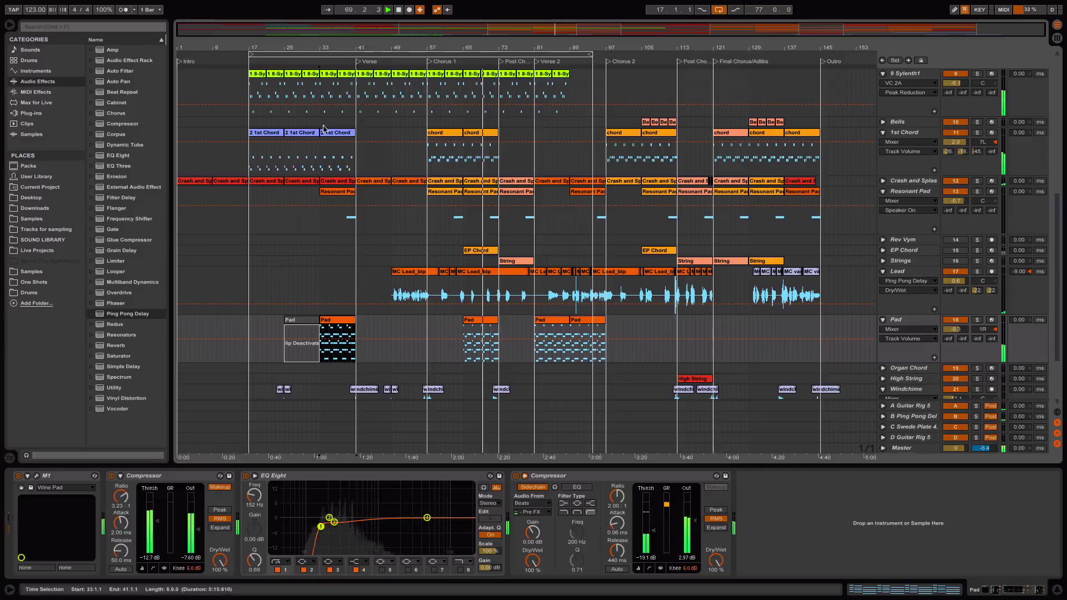
pyautogui.click(305, 135)
pyautogui.moveTo(304, 134); pyautogui.dragTo(520, 132)
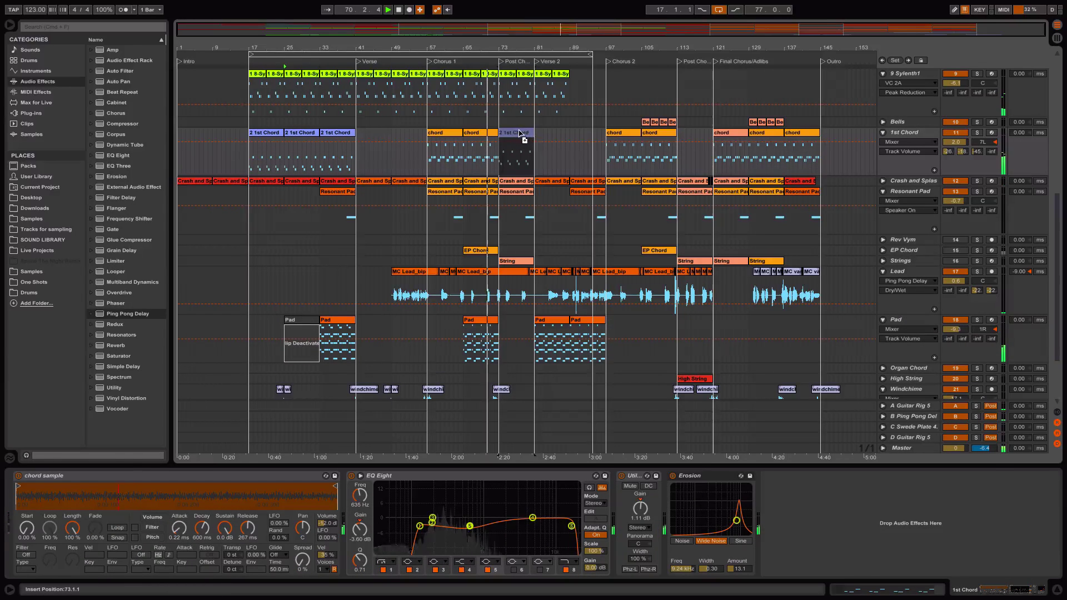
# Deactivate the Organ clip from bar 73 to bar 81.
pyautogui.scroll(3, 518, 132)
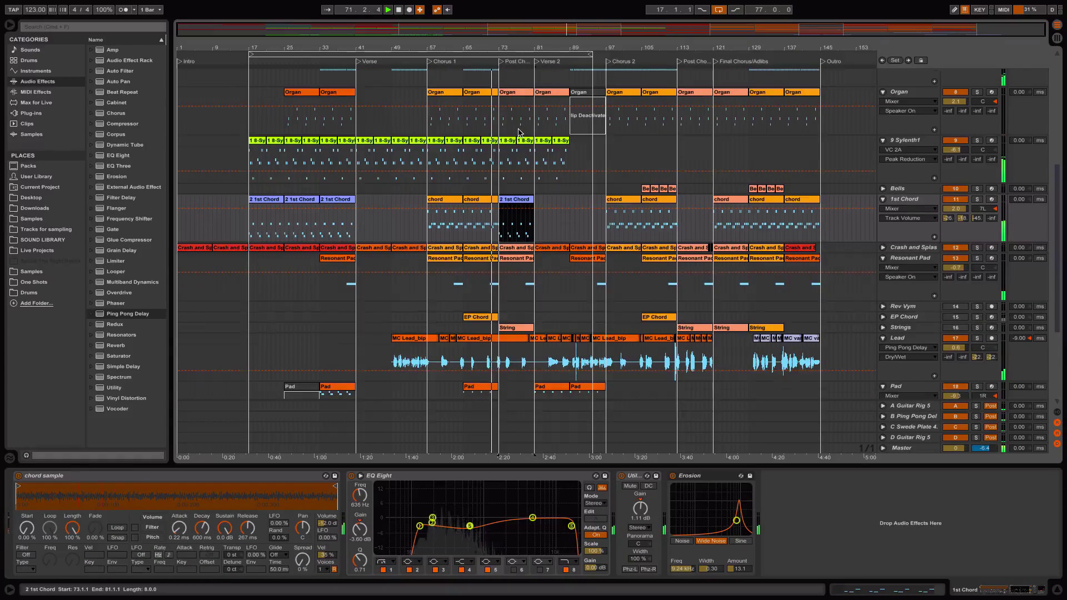
pyautogui.scroll(3, 518, 132)
pyautogui.click(524, 160)
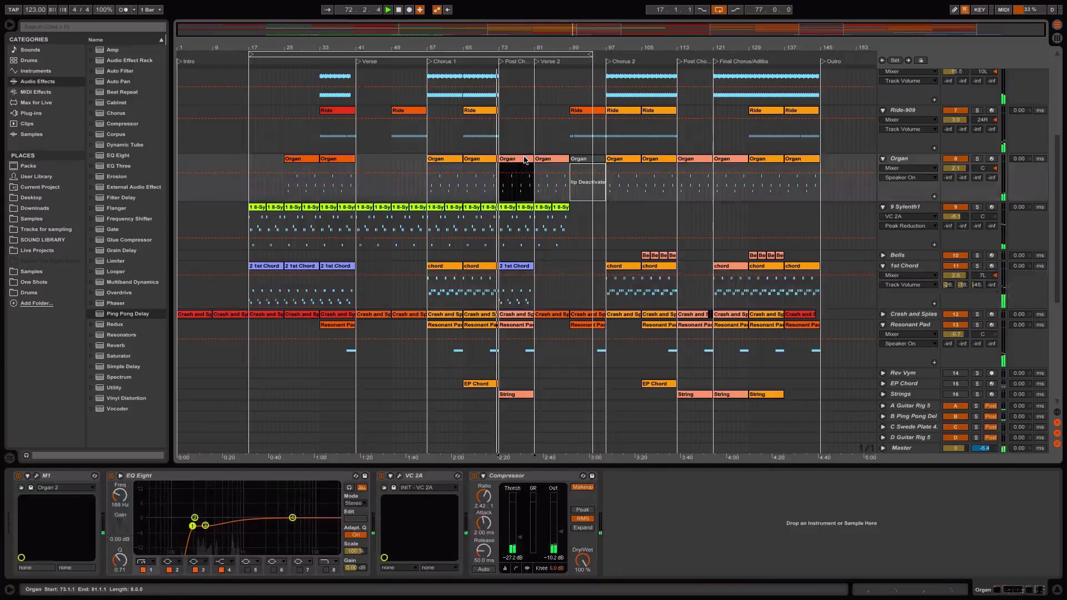
pyautogui.press('0')
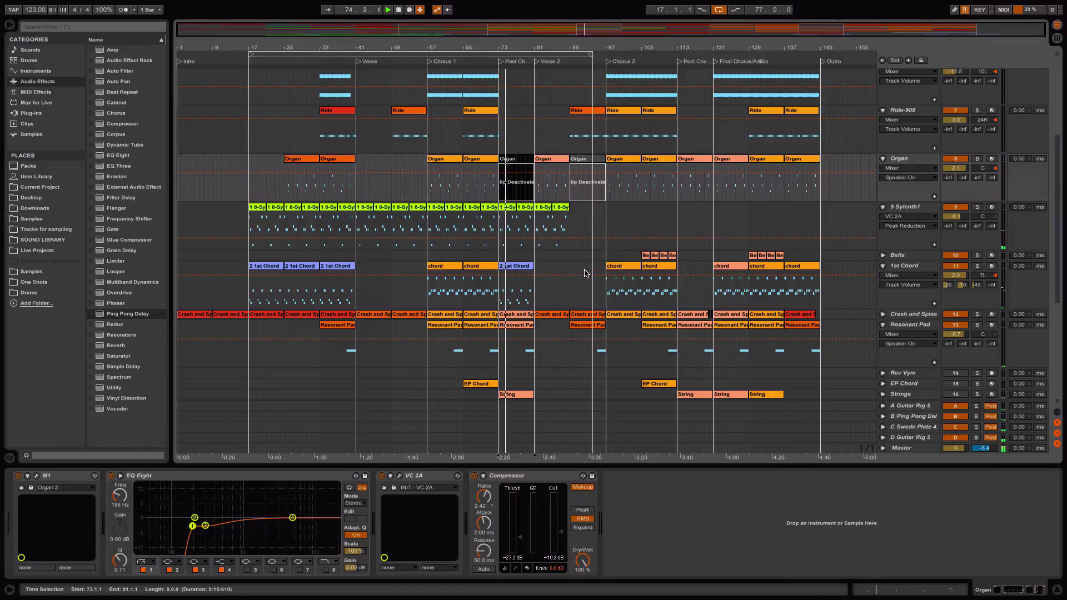
# Move the 3 MC Lead_bip clip from bar 73 to bar 81, the start of Verse 2.
pyautogui.scroll(-8, 585, 274)
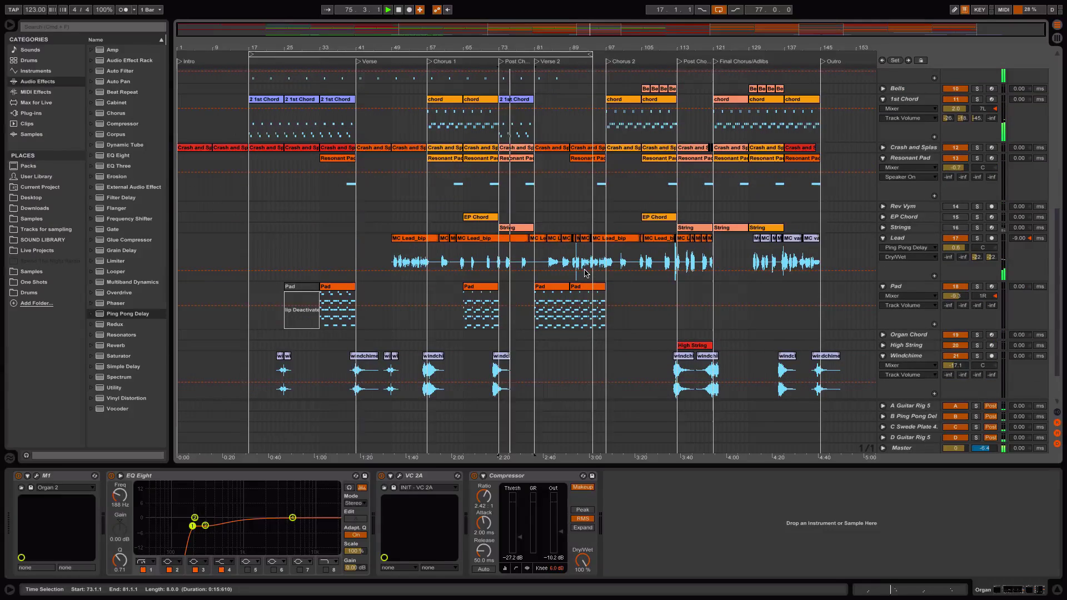
pyautogui.scroll(-3, 519, 273)
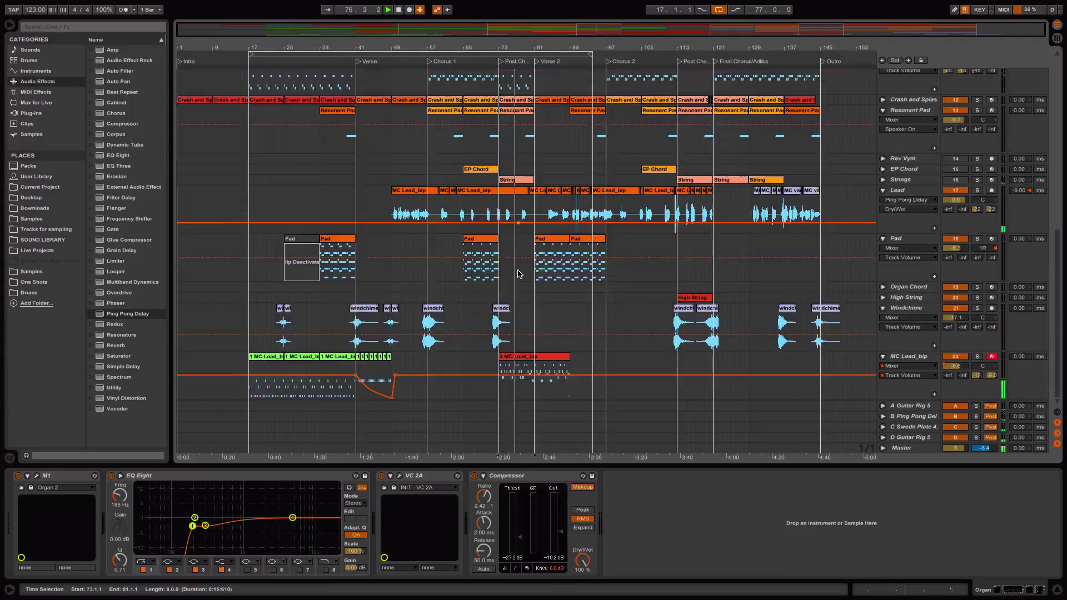
pyautogui.moveTo(521, 356); pyautogui.dragTo(558, 357)
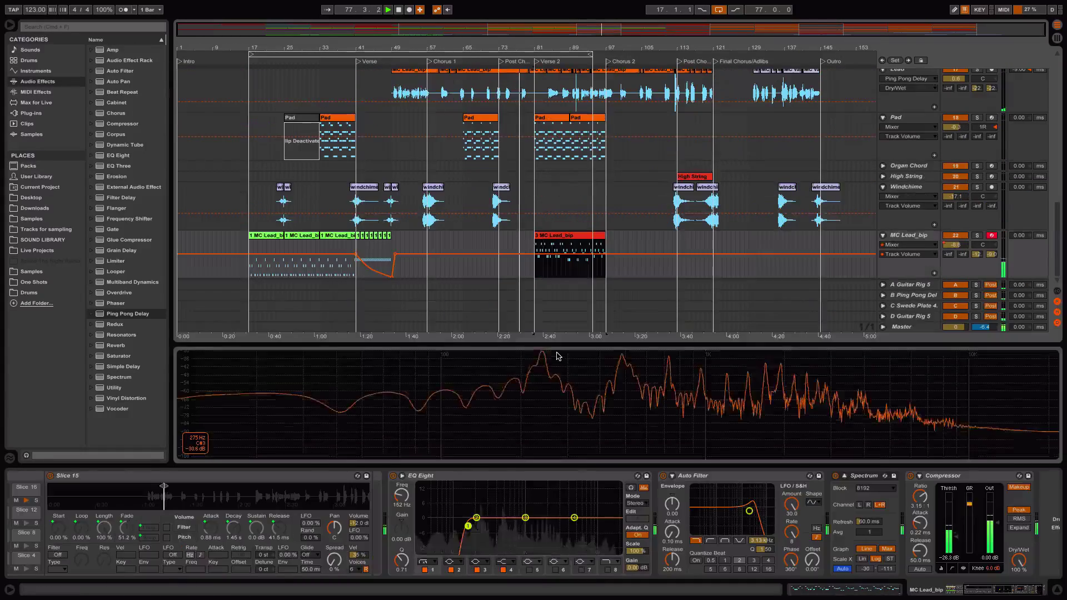
# Review the tracks during playback into Verse 2, and move the 3 MC Lead_bip clip to bar 97, the start of Chorus 2.
pyautogui.scroll(-1, 602, 194)
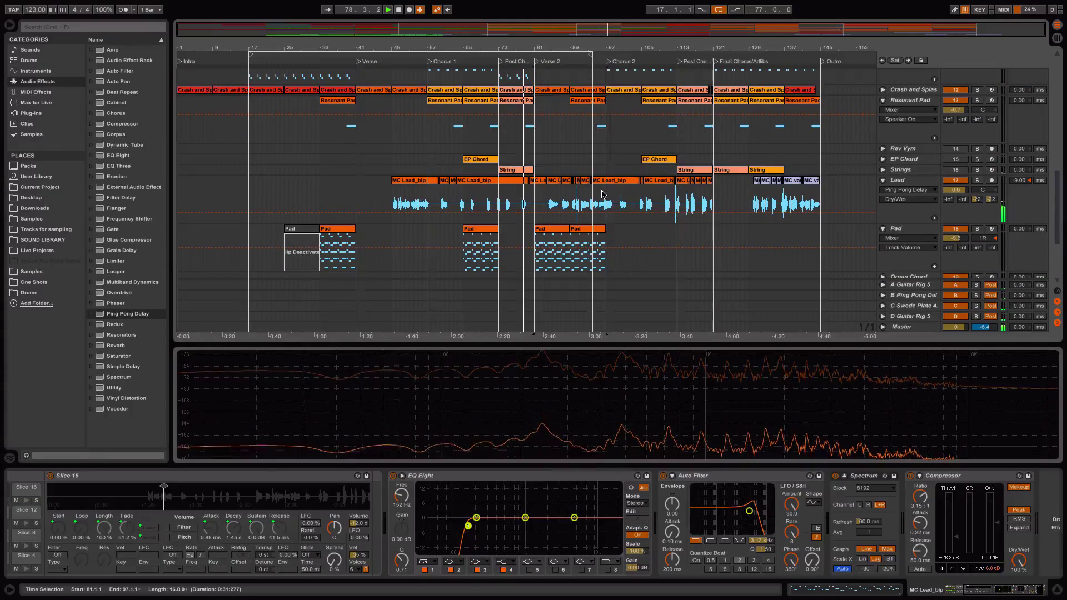
pyautogui.scroll(5, 602, 194)
pyautogui.scroll(12, 602, 194)
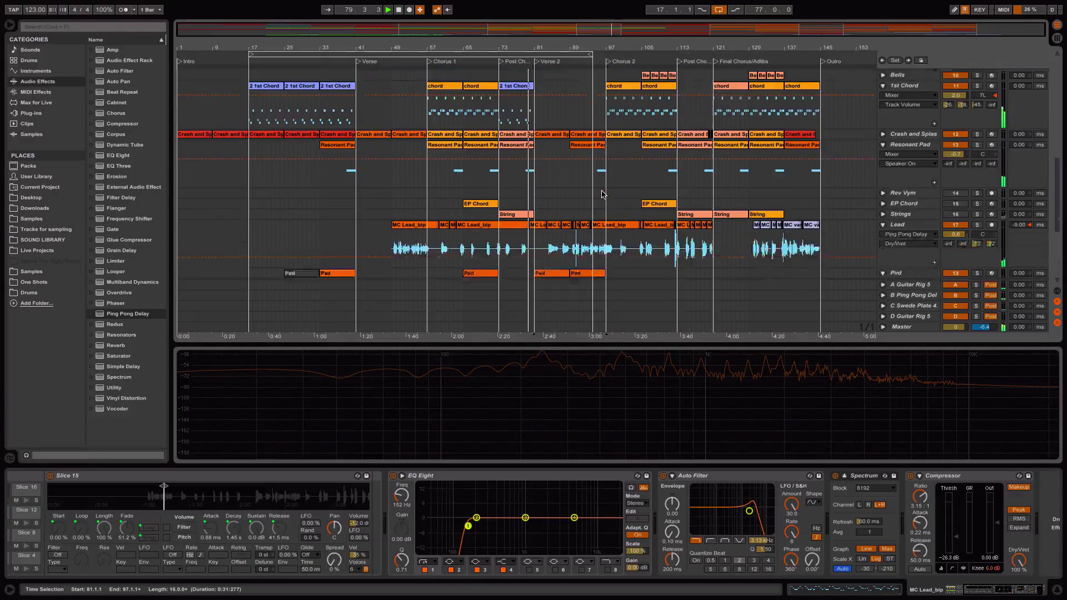
pyautogui.scroll(-8, 602, 194)
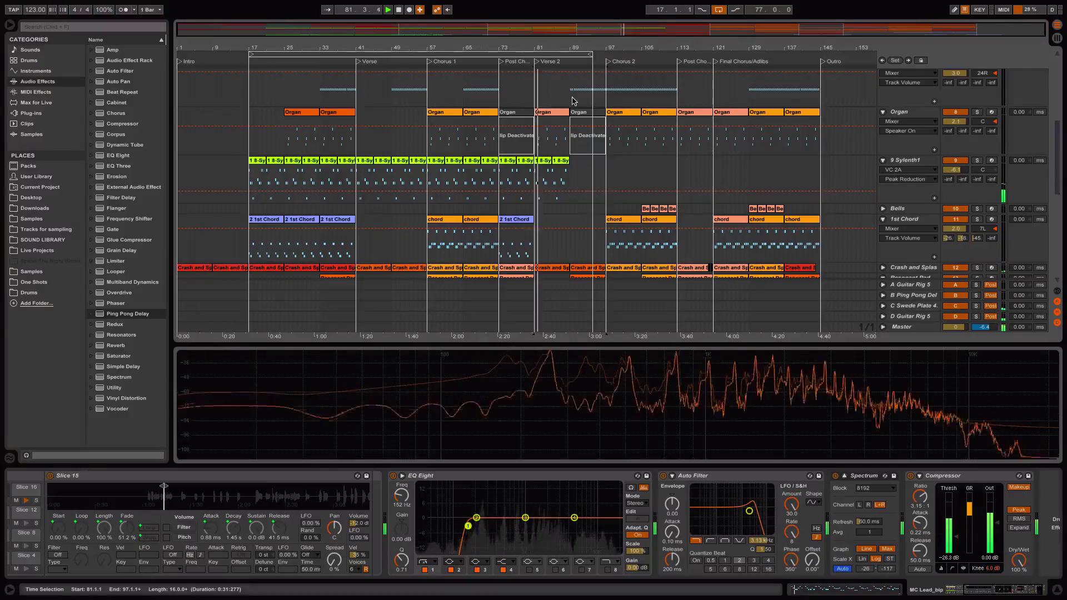
pyautogui.scroll(-6, 572, 101)
pyautogui.scroll(-9, 573, 102)
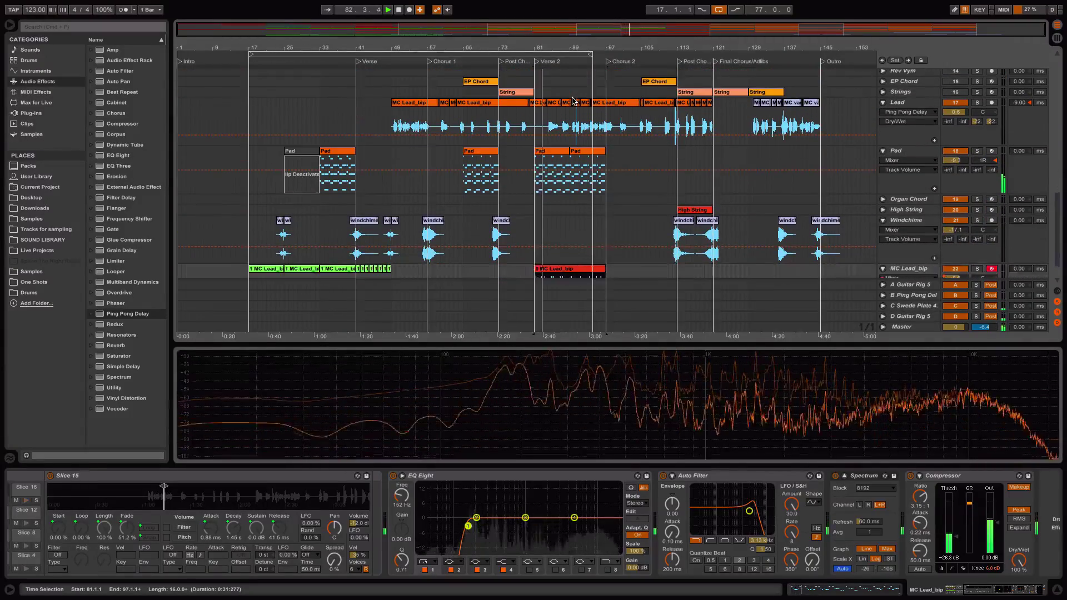
pyautogui.scroll(-2, 573, 101)
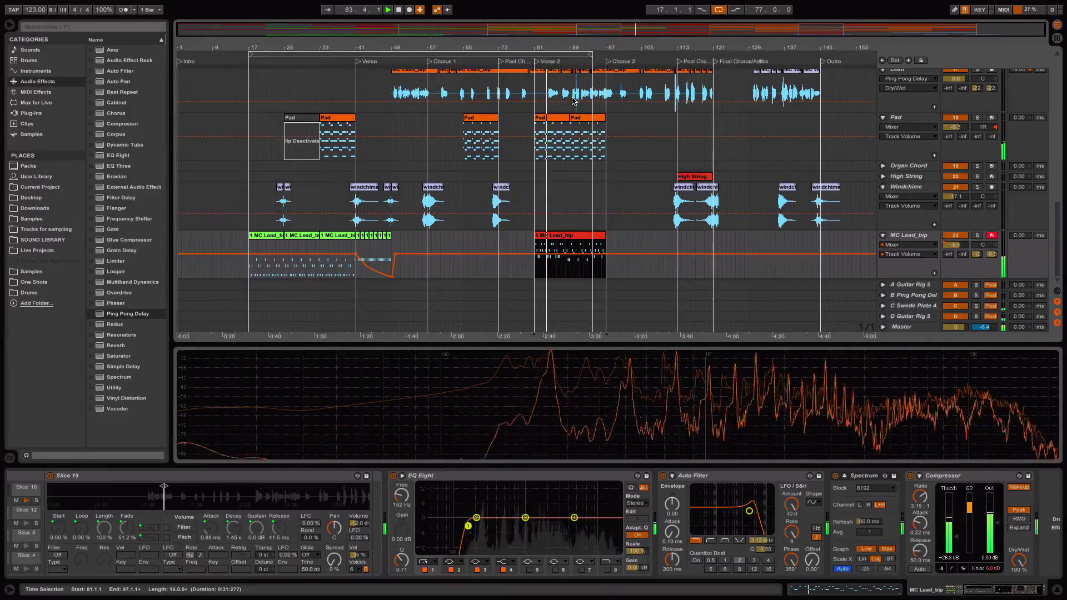
pyautogui.scroll(1, 572, 101)
pyautogui.click(589, 255)
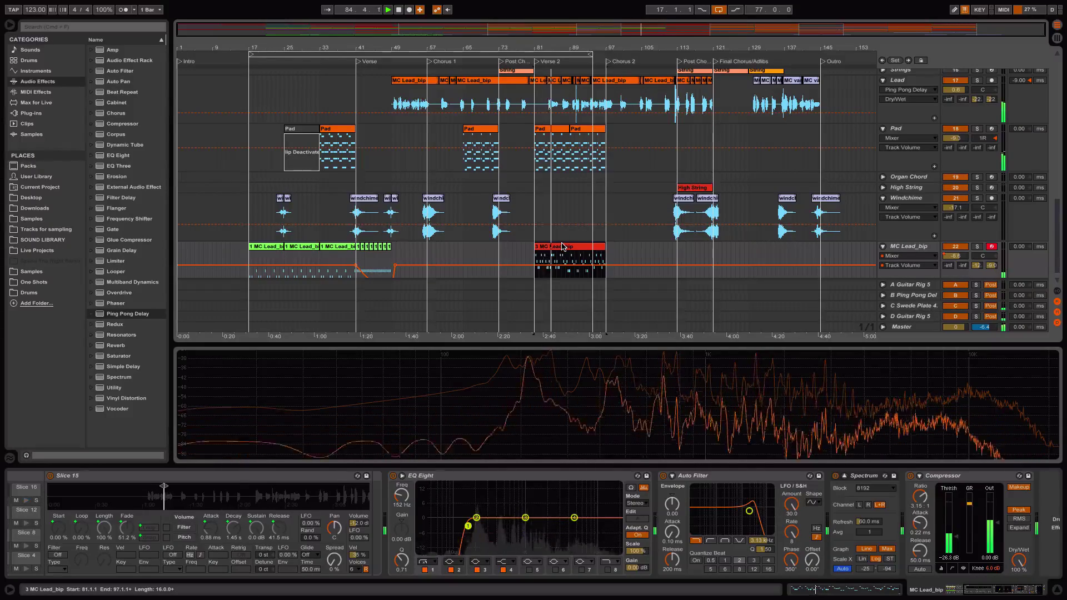
pyautogui.moveTo(568, 246); pyautogui.dragTo(639, 247)
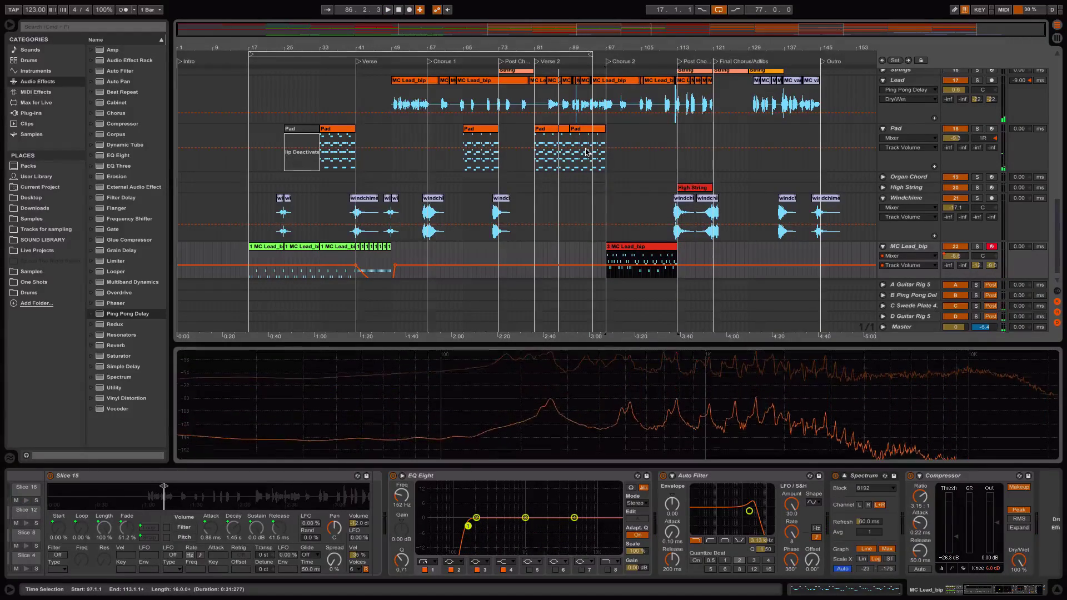
# Stop playback and deactivate both Pad clips in Verse 2, from bar 81 to bar 97.
pyautogui.click(552, 132)
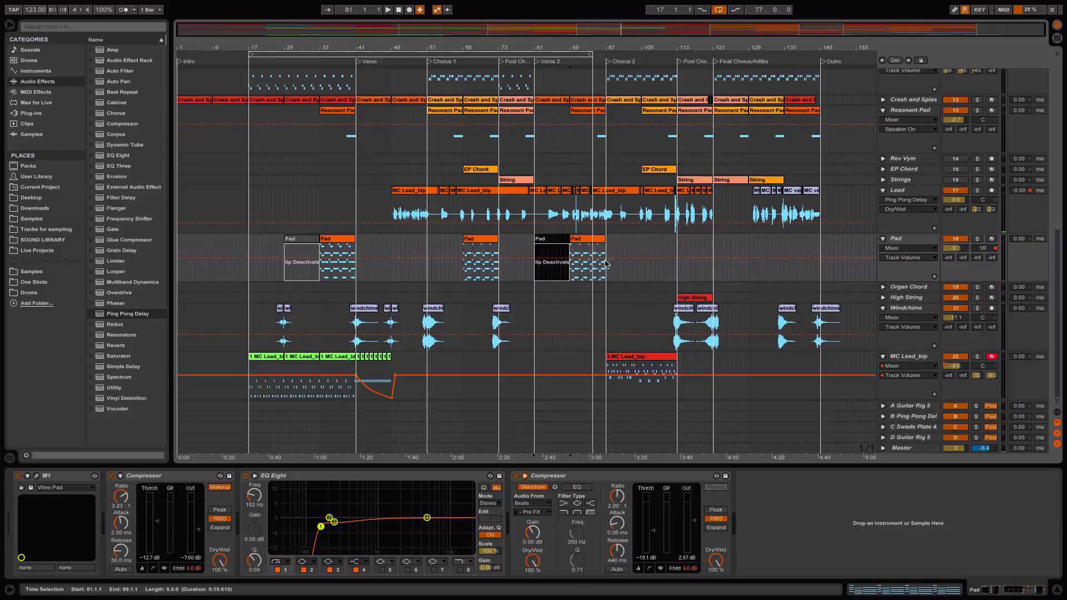
pyautogui.click(591, 243)
pyautogui.press('0')
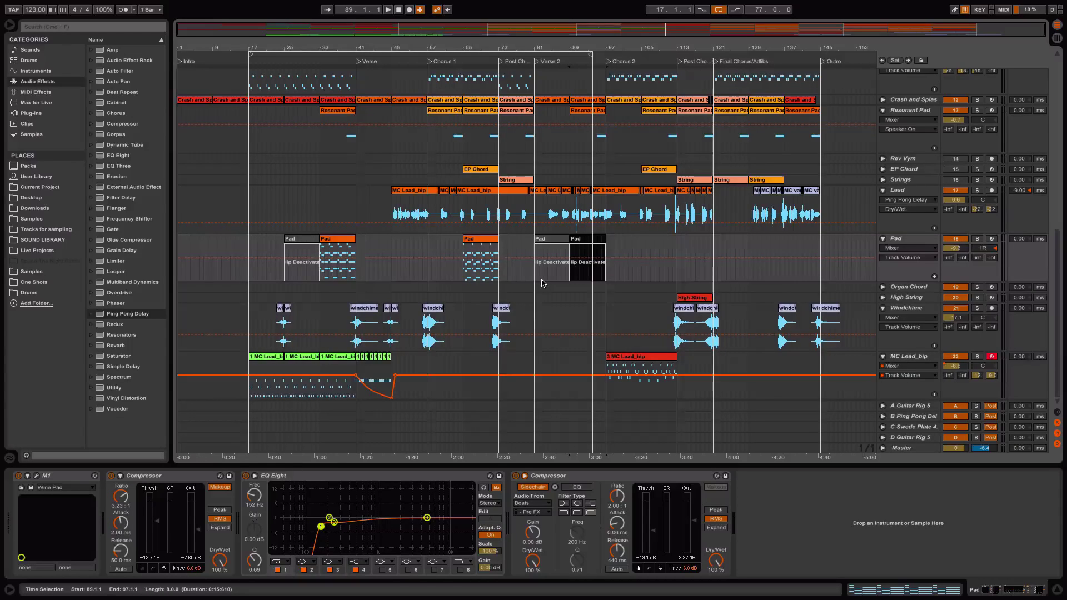
# Copy the 2 1st Chord clip from bar 73 to bar 81 and play the song from within Chorus 1.
pyautogui.scroll(4, 542, 283)
pyautogui.click(515, 165)
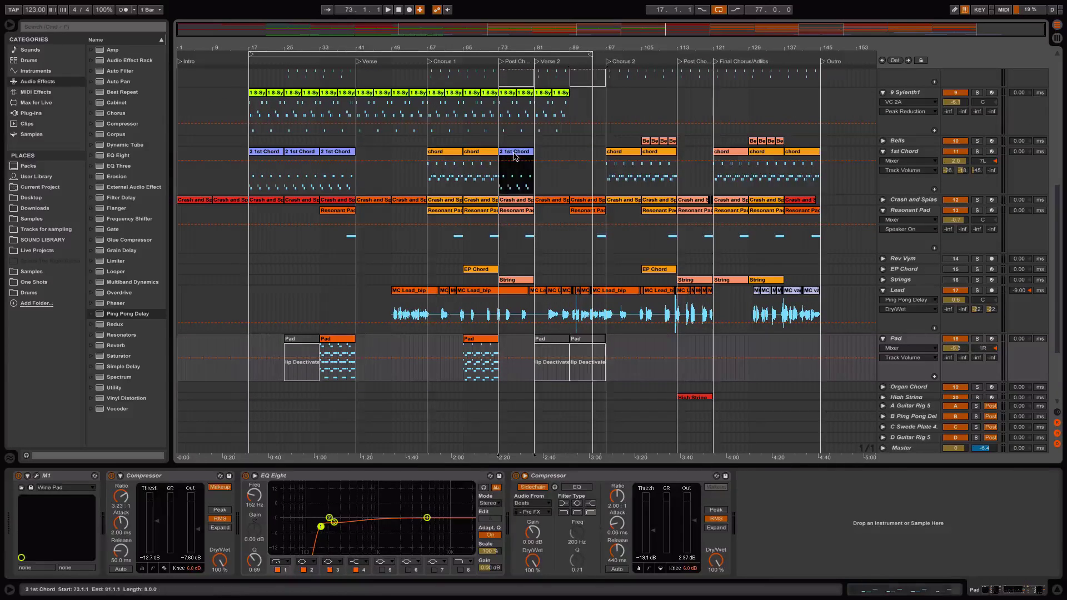
pyautogui.moveTo(514, 166); pyautogui.dragTo(553, 157)
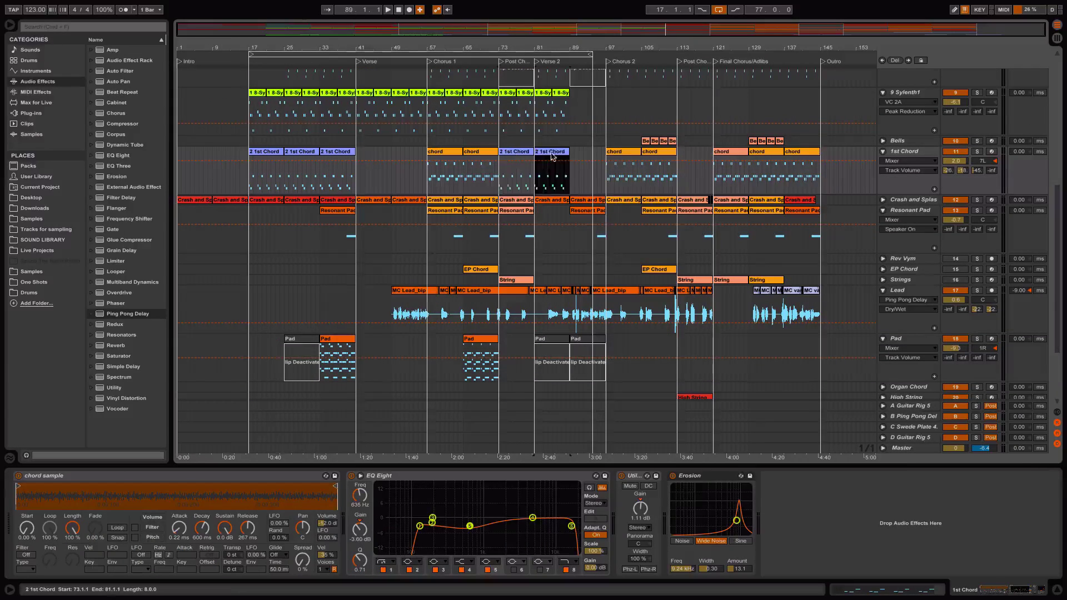
pyautogui.click(474, 61)
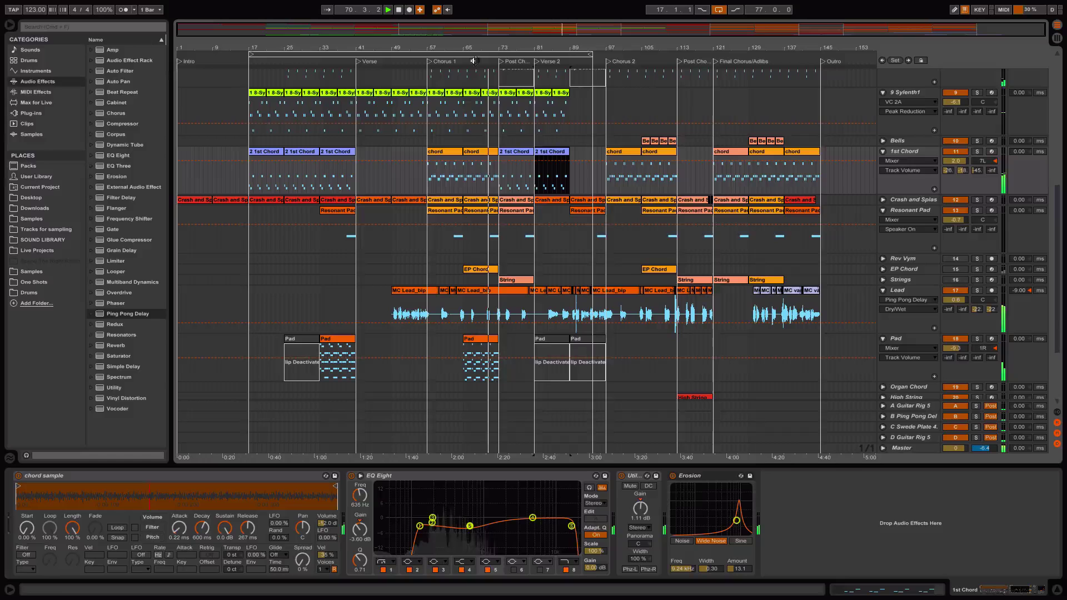
# Unfold the Strings track and deactivate the Resonant Pad clip from bar 73 to bar 81.
pyautogui.scroll(-3, 631, 236)
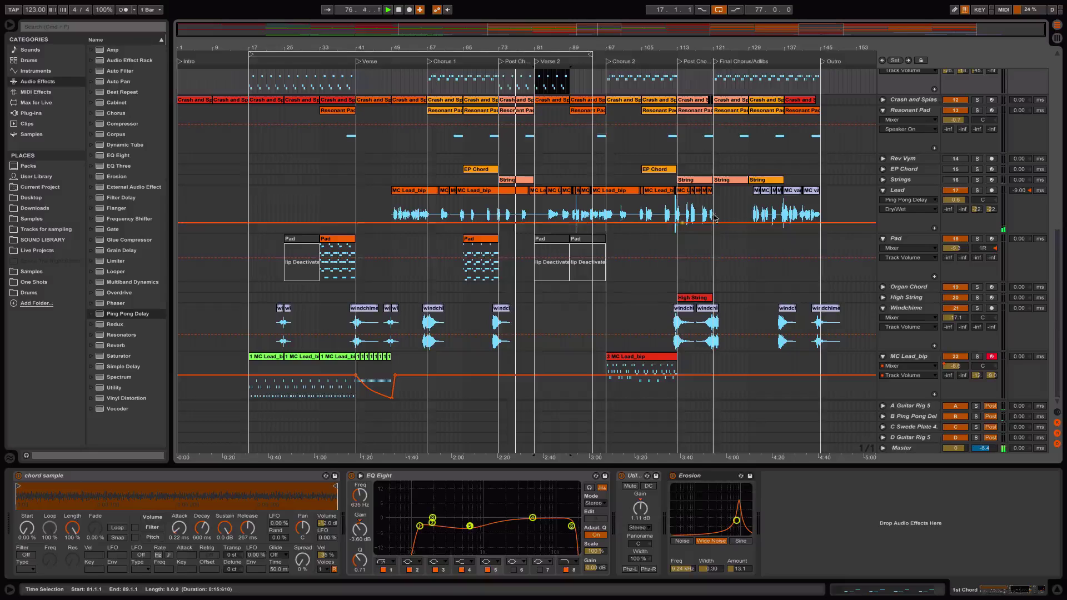
pyautogui.click(883, 180)
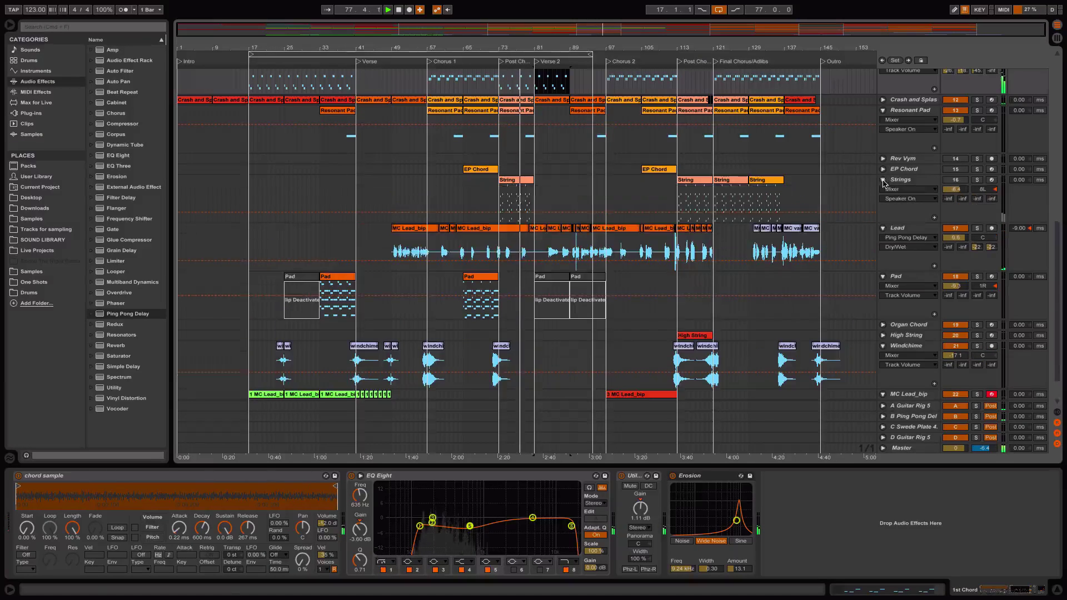
pyautogui.click(507, 121)
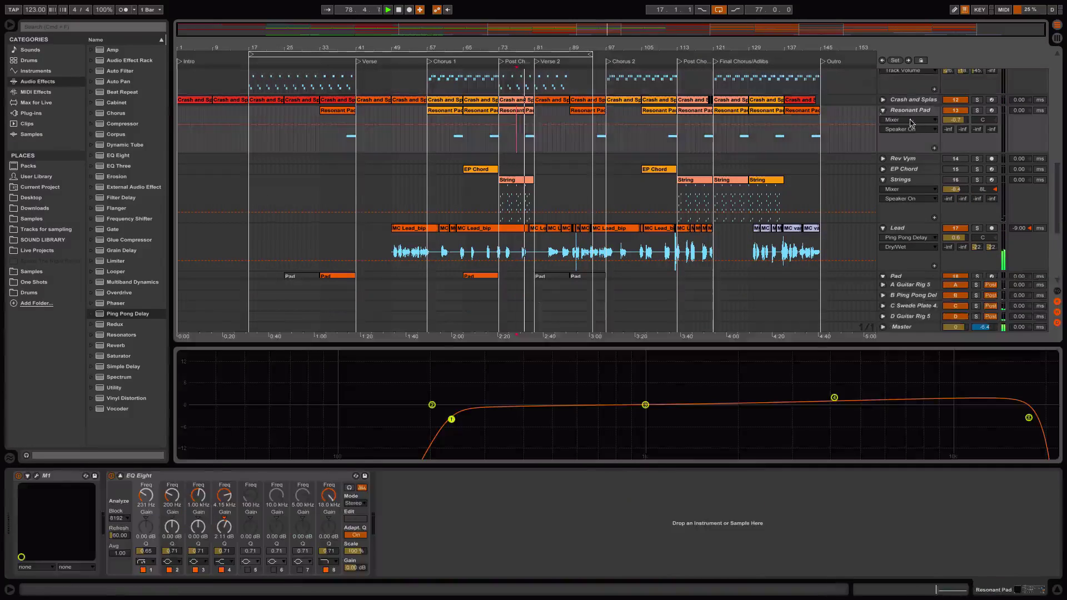
pyautogui.click(507, 112)
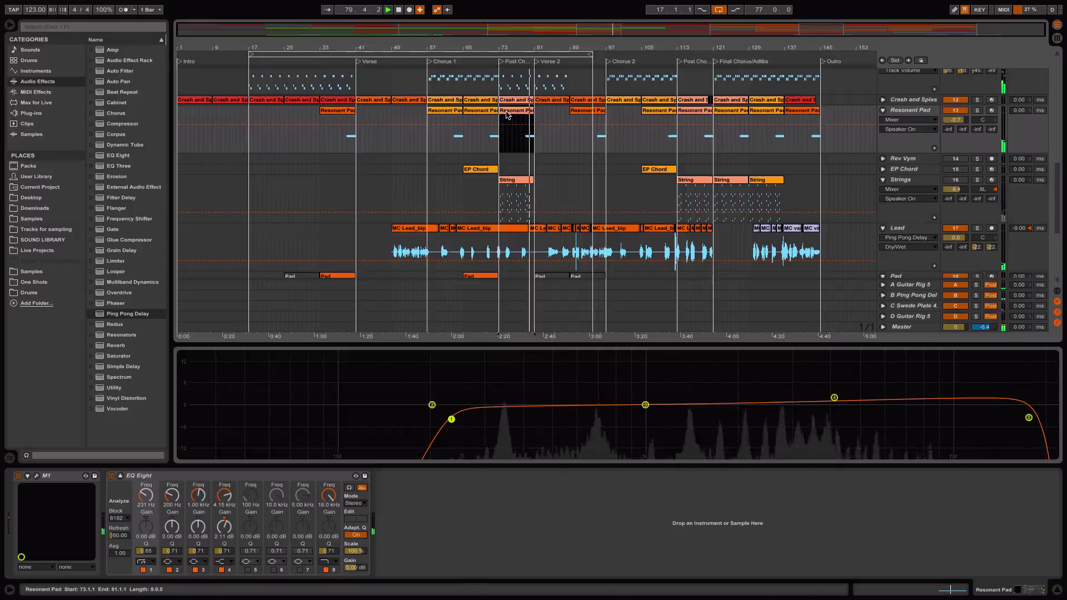
# Check the beats clip at bar 73 and the 3 MC Lead_bip clip at bar 97 during playback through Verse 2.
pyautogui.scroll(10, 572, 152)
pyautogui.click(517, 73)
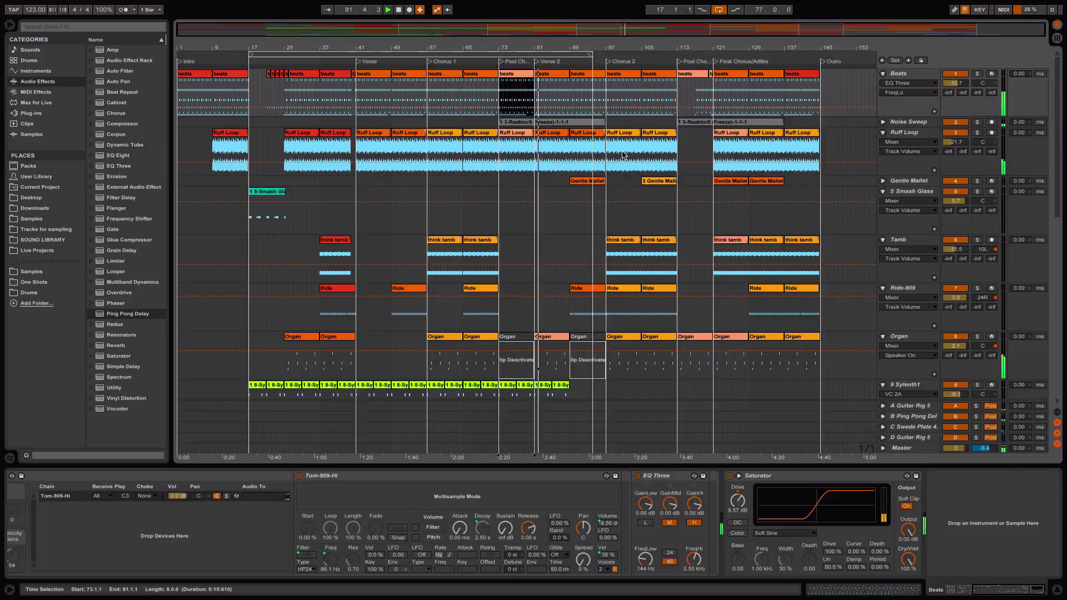
pyautogui.scroll(-10, 624, 155)
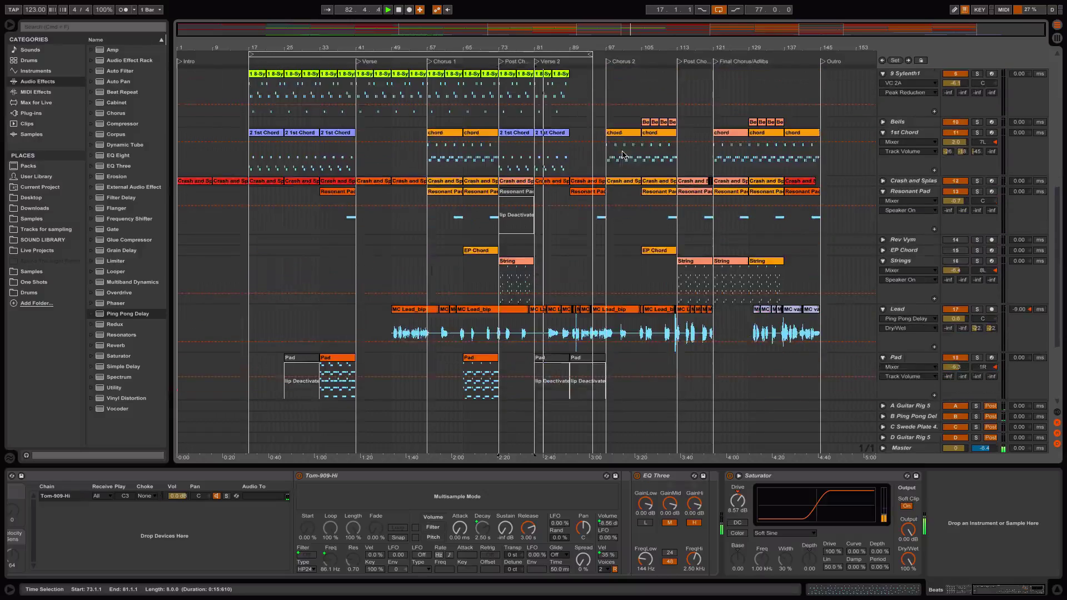
pyautogui.scroll(-5, 623, 155)
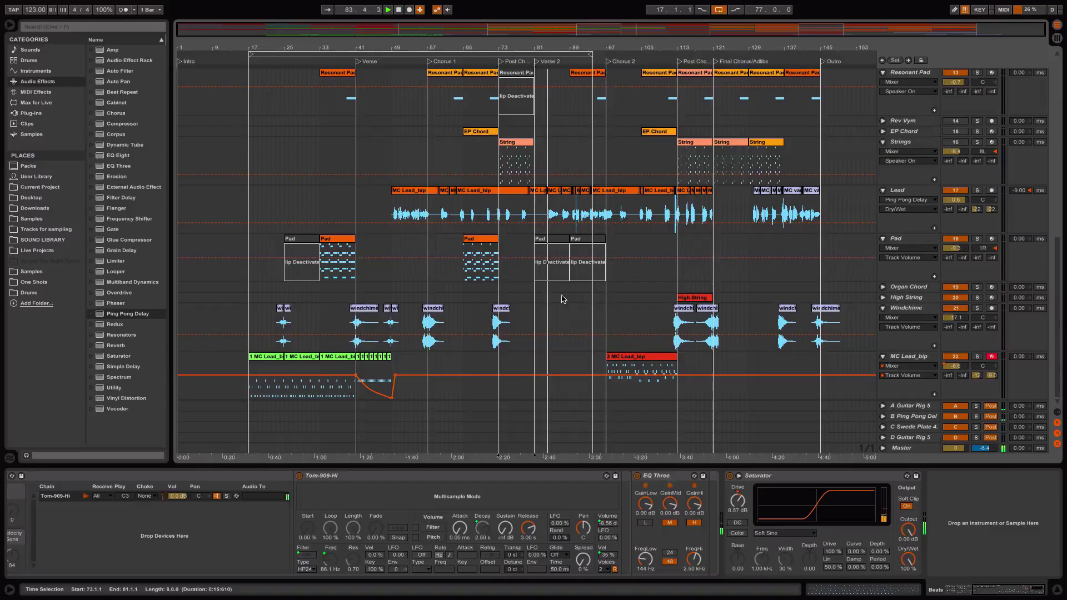
pyautogui.doubleClick(626, 354)
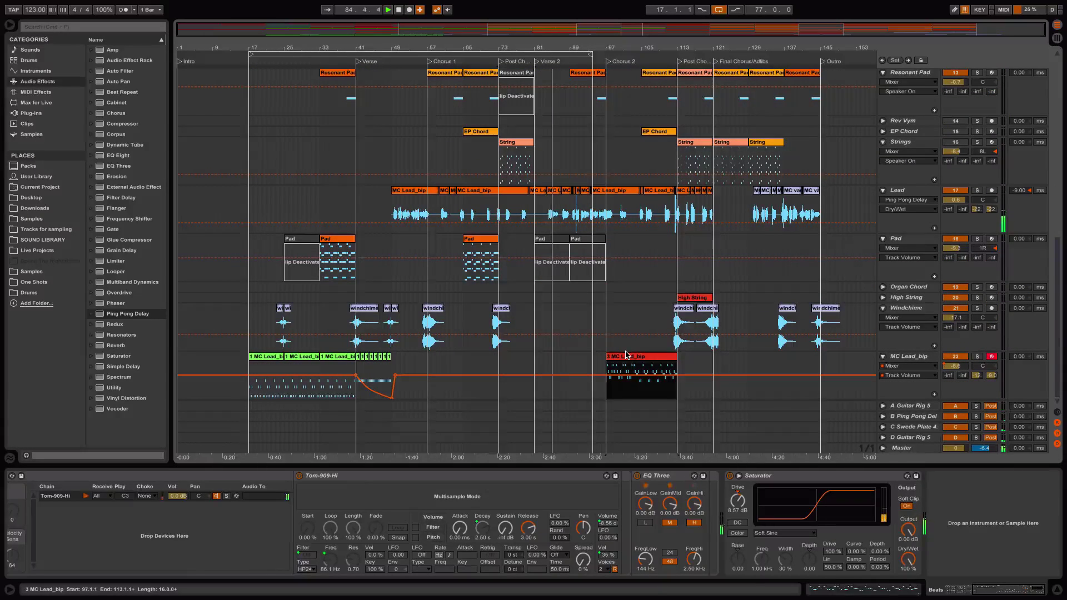
# Extend the loop end to bar 129 for a 112-bar length and enlarge the timeline around Verse 2.
pyautogui.scroll(4, 639, 161)
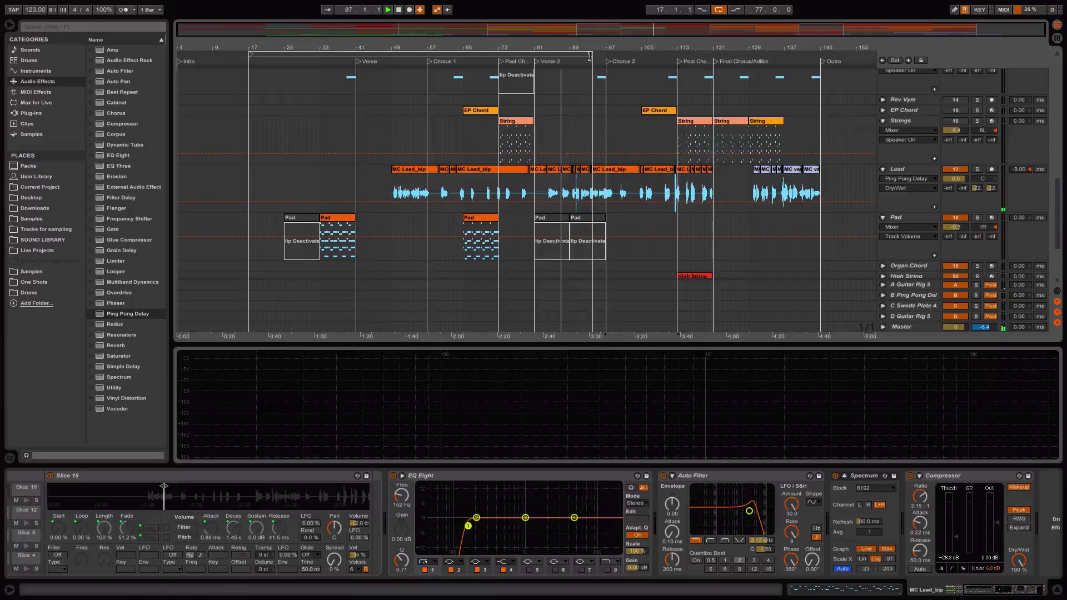
pyautogui.moveTo(592, 54); pyautogui.dragTo(746, 54)
pyautogui.scroll(4, 621, 179)
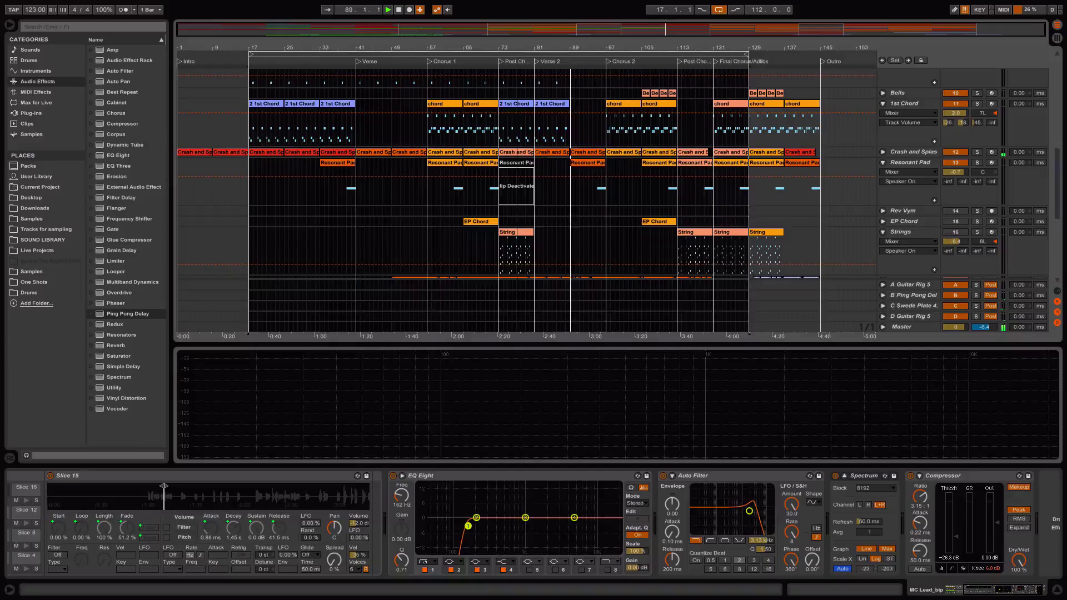
pyautogui.moveTo(525, 47); pyautogui.dragTo(525, 54)
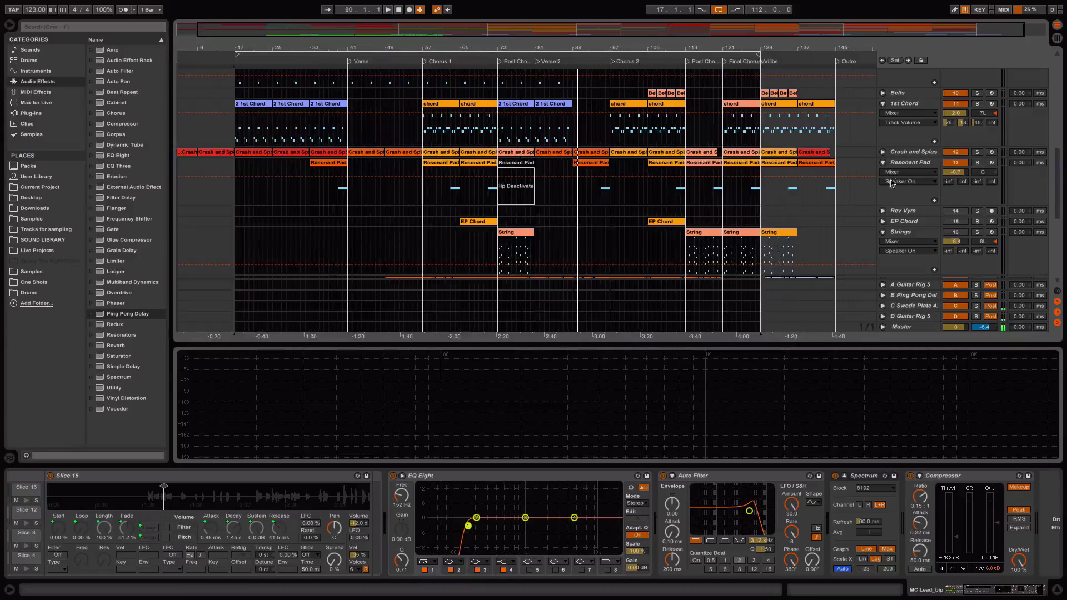
# Delete the Resonant Pad and beats clips at bar 89 and start playback just before that bar.
pyautogui.click(597, 164)
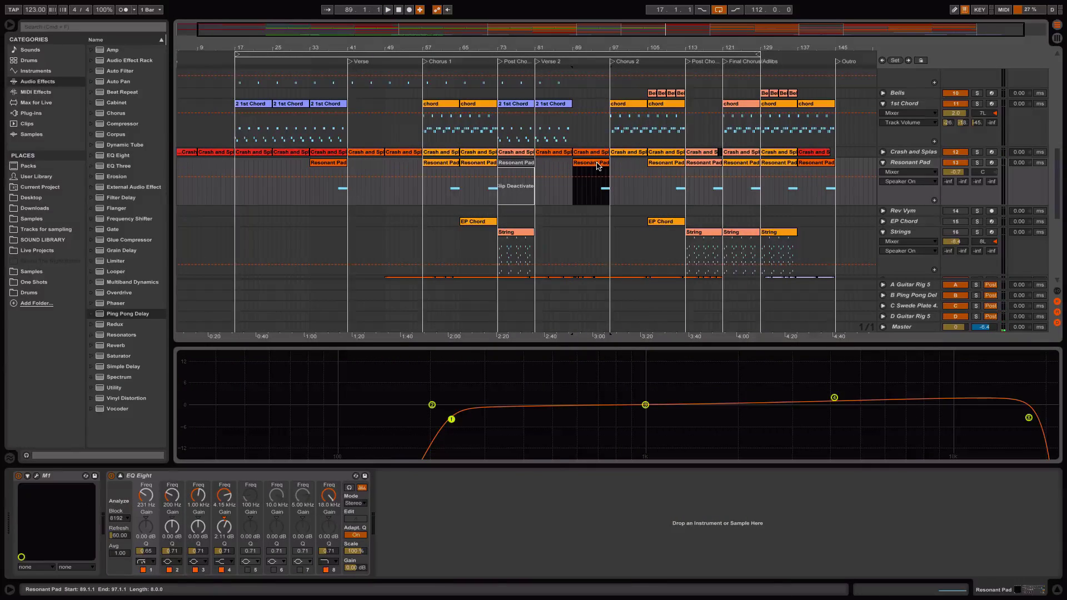
pyautogui.scroll(5, 597, 165)
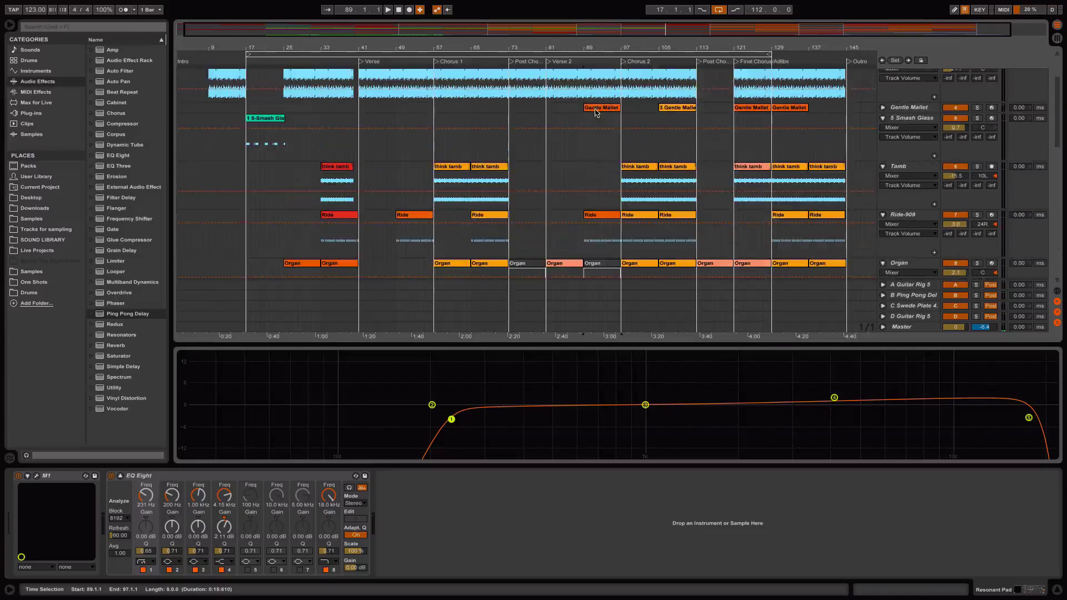
pyautogui.scroll(3, 598, 61)
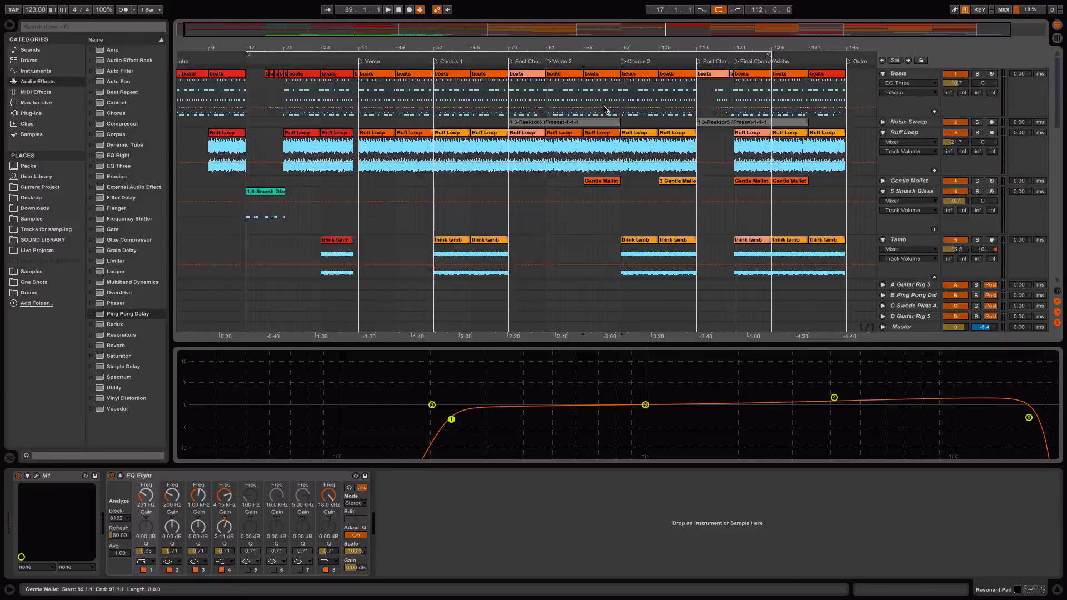
pyautogui.click(595, 76)
pyautogui.press('space')
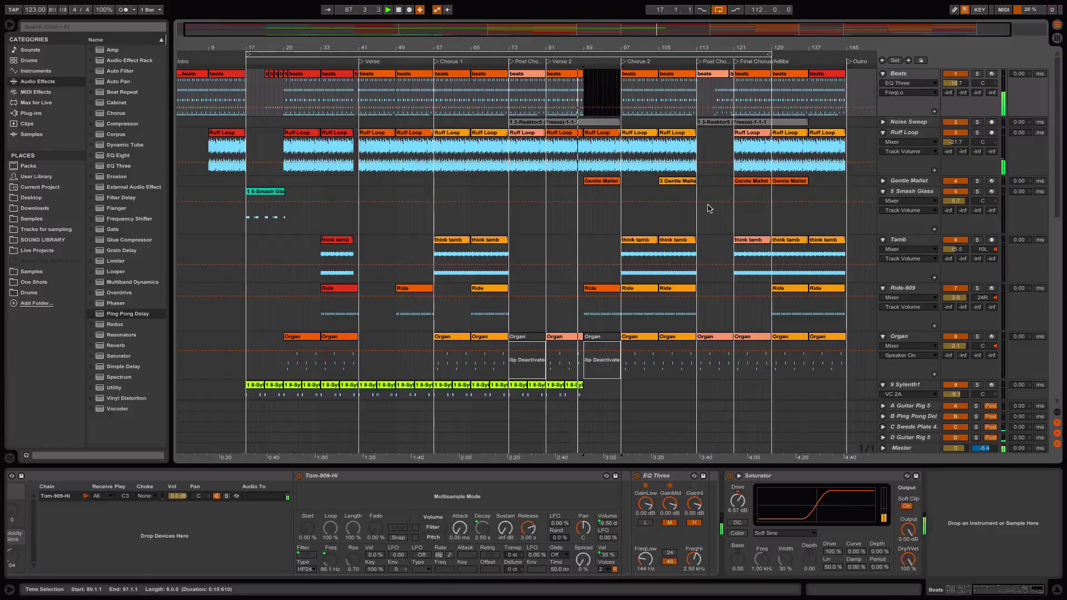
# Delete the Ruff Loop clip at bar 89 and remove the whole Gentle Mallet track.
pyautogui.click(594, 133)
pyautogui.press('Delete')
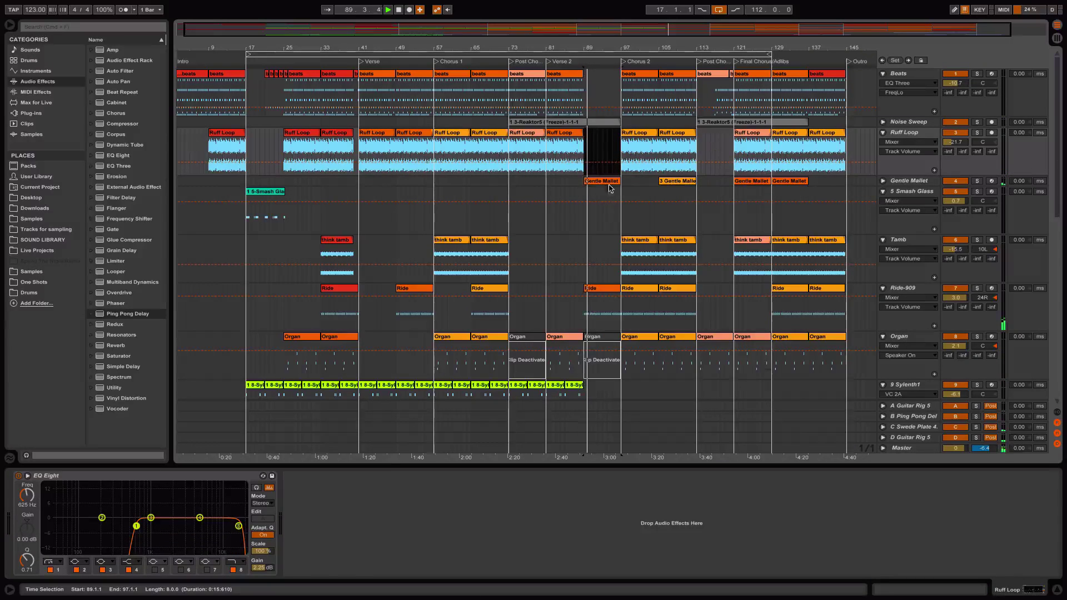
pyautogui.click(913, 182)
pyautogui.press('Delete')
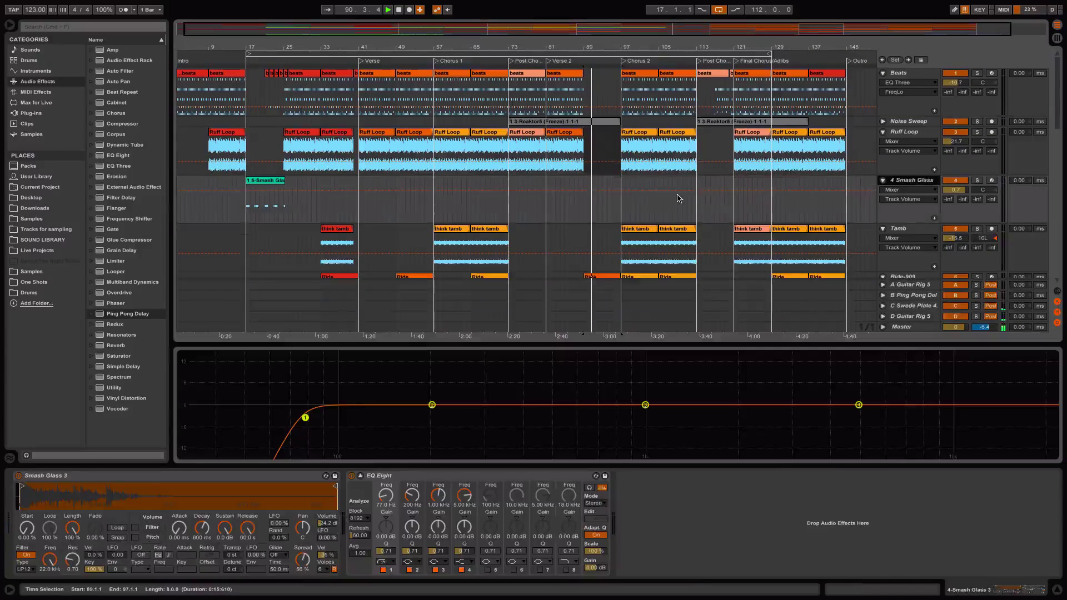
# Duplicate the last Sylenth1 clip at bar 85 six times so the part runs through Chorus 2 to bar 113.
pyautogui.scroll(-5, 678, 199)
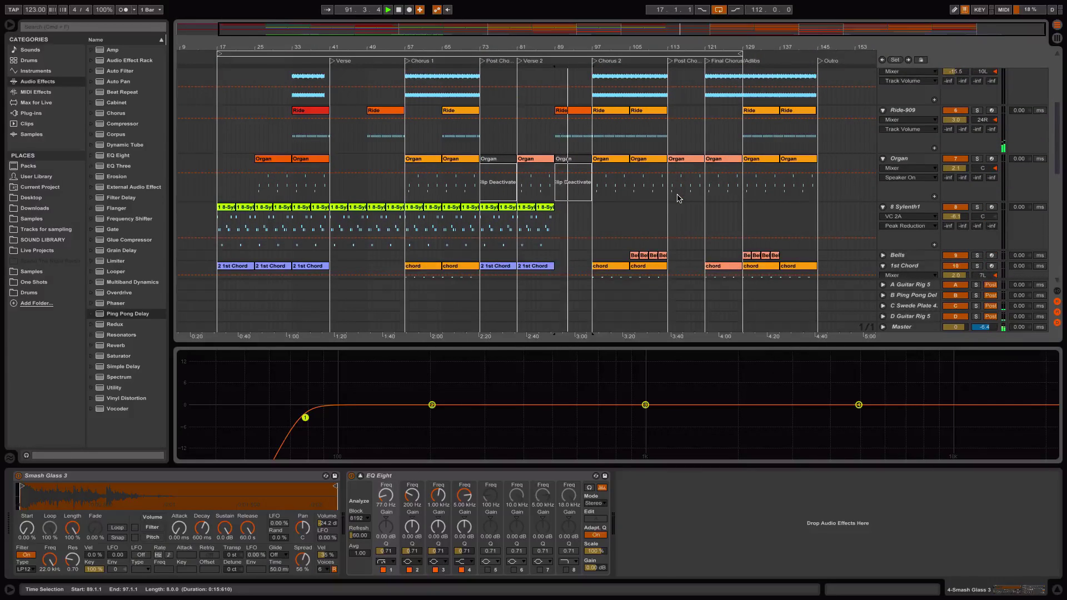
pyautogui.scroll(-5, 678, 198)
pyautogui.click(544, 146)
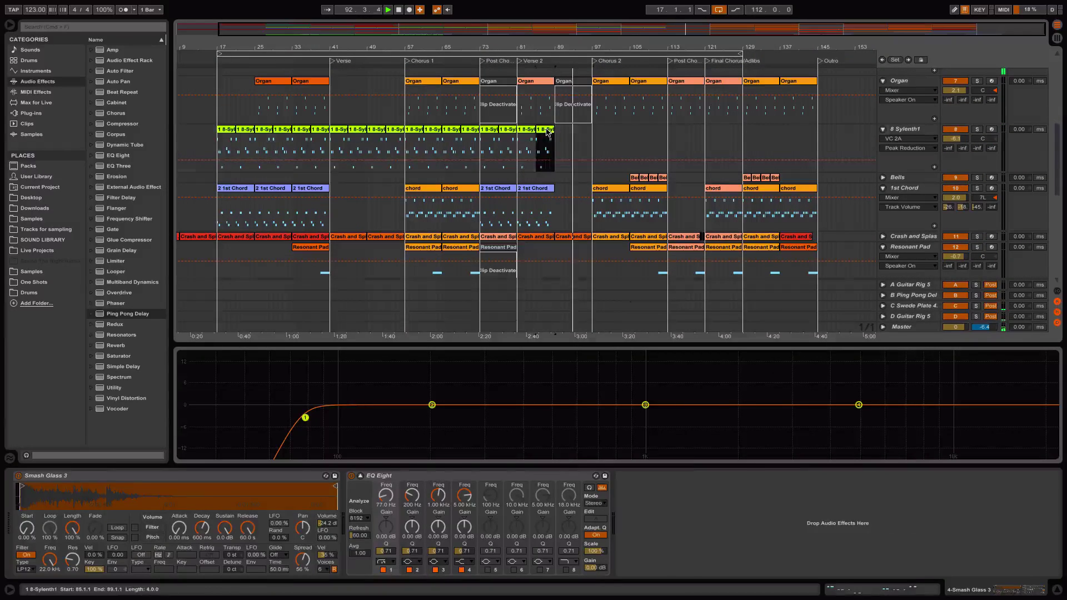
pyautogui.hotkey('ctrl', 'd')
pyautogui.hotkey('ctrl', 'd')
pyautogui.hotkey('ctrl', 'd')
pyautogui.hotkey('ctrl', 'd')
pyautogui.hotkey('ctrl', 'd')
pyautogui.hotkey('ctrl', 'd')
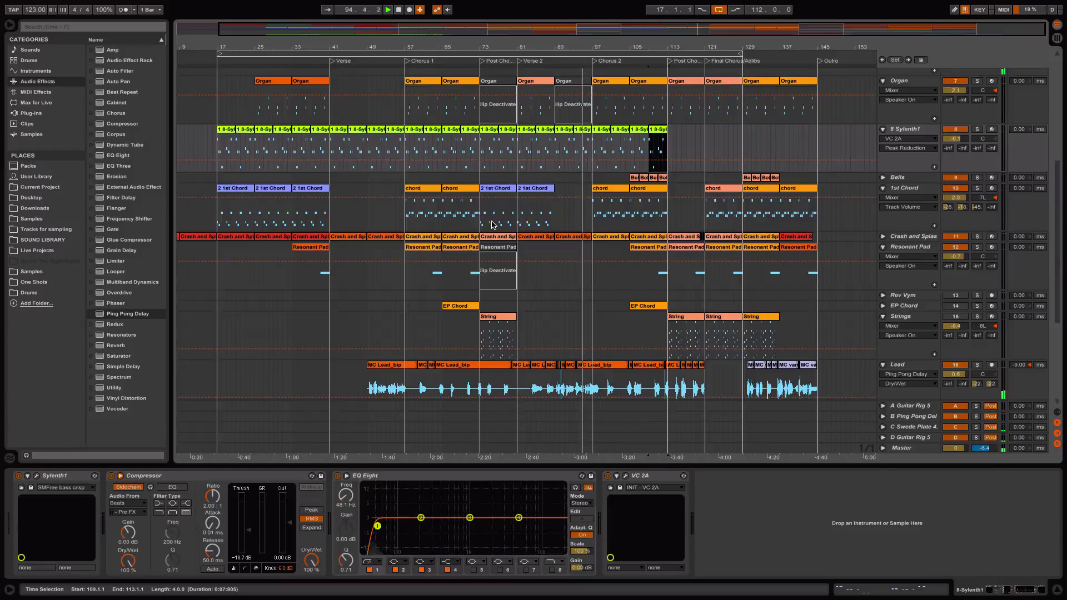
# Copy the Smash Glass clip from bar 17 to bar 89 and lower its track volume to -1.8 dB.
pyautogui.scroll(10, 492, 225)
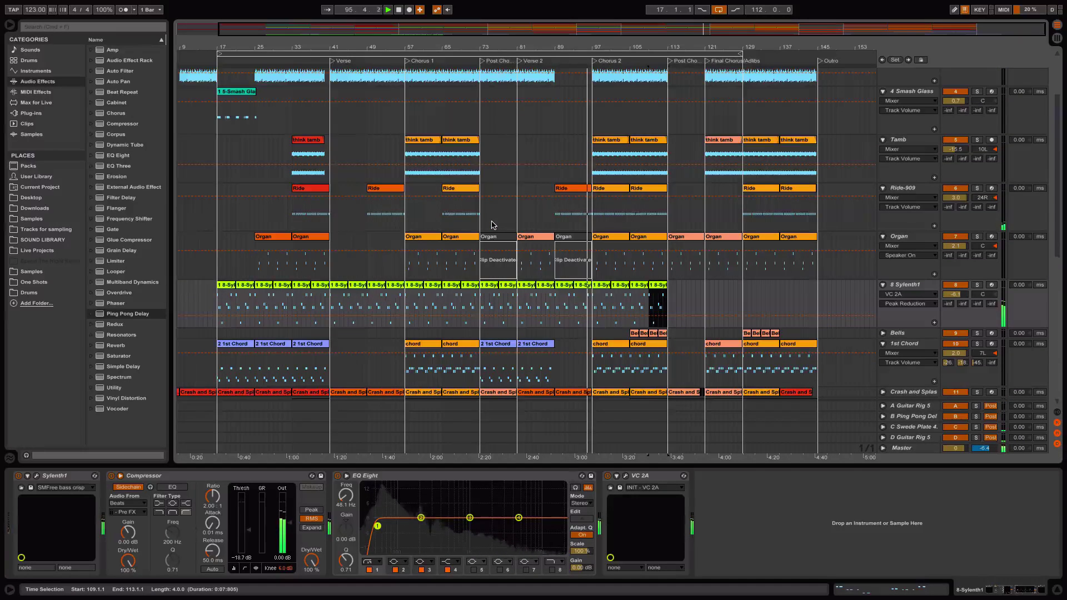
pyautogui.press('space')
pyautogui.click(238, 92)
pyautogui.moveTo(238, 93); pyautogui.dragTo(575, 100)
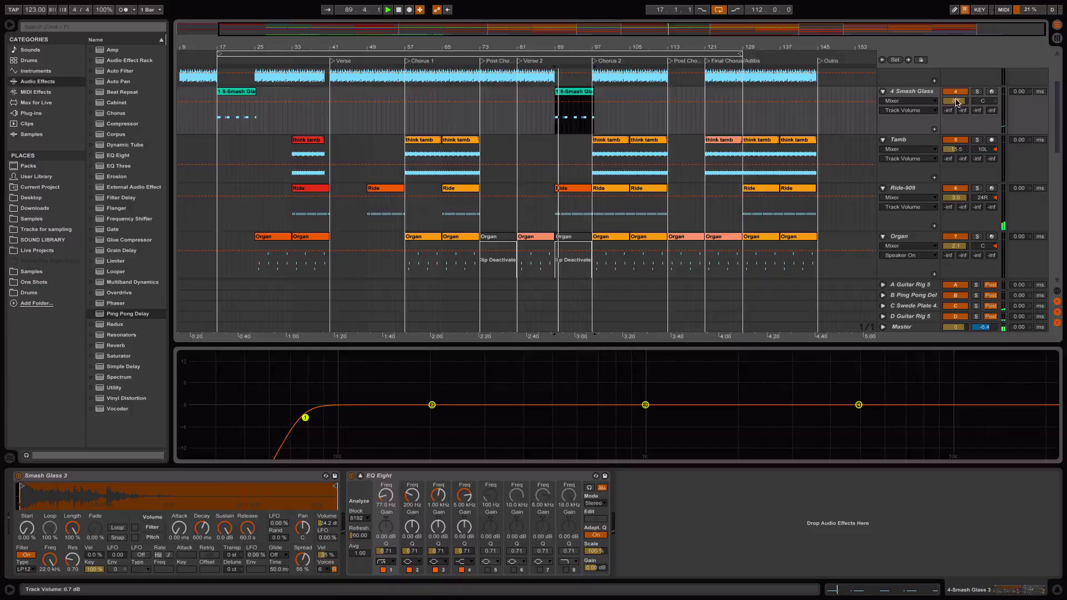
pyautogui.moveTo(956, 102); pyautogui.dragTo(957, 108)
# Delete the Ride clip at bar 89 and copy the four-bar beats build-up before bar 25 to bar 93.
pyautogui.click(578, 188)
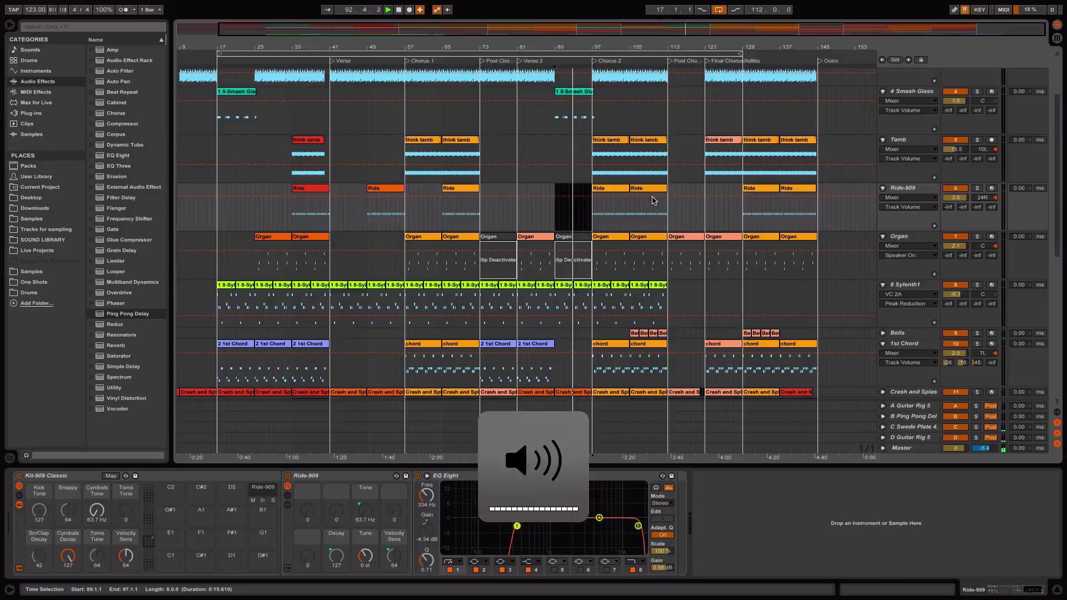
pyautogui.scroll(3, 654, 201)
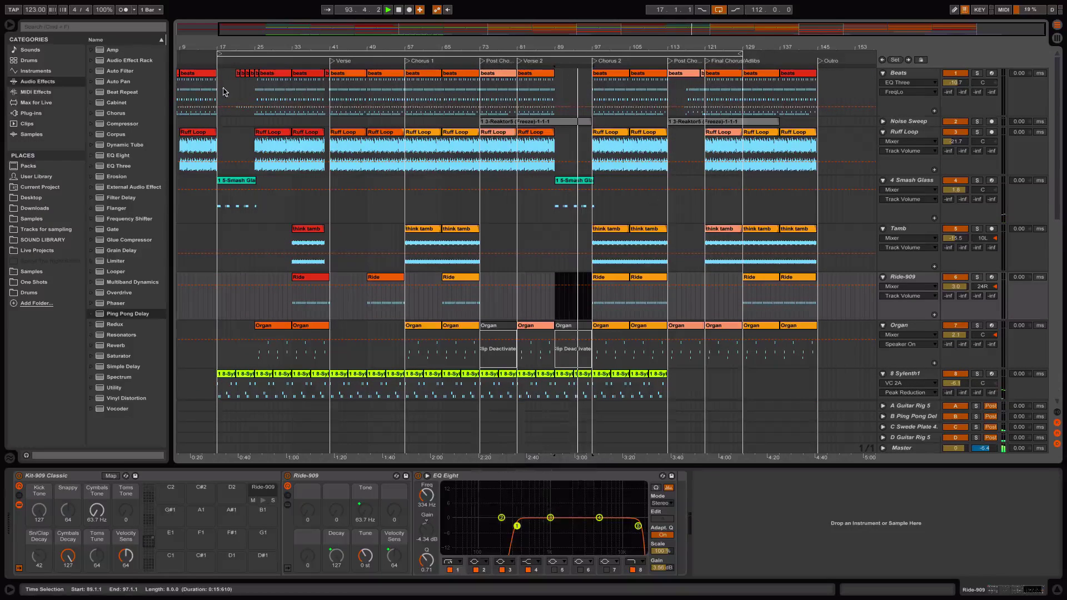
pyautogui.moveTo(239, 89); pyautogui.dragTo(587, 86)
pyautogui.click(251, 74)
pyautogui.click(685, 122)
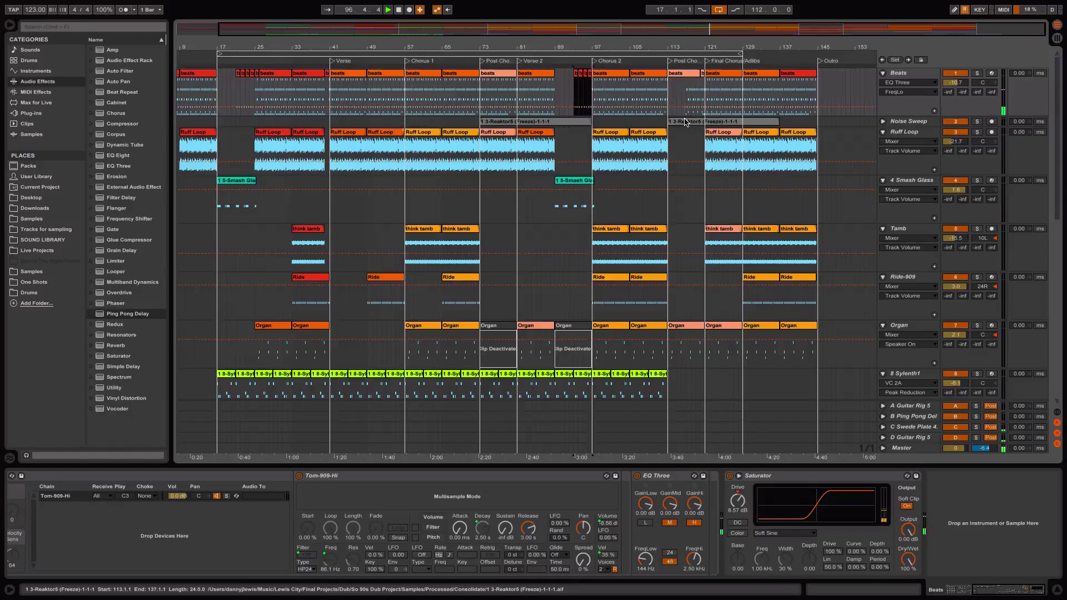
pyautogui.click(645, 326)
# Move the 3 MC Lead_bip clip from bar 97 to bar 113, at the start of the second Post Chorus.
pyautogui.scroll(-7, 642, 228)
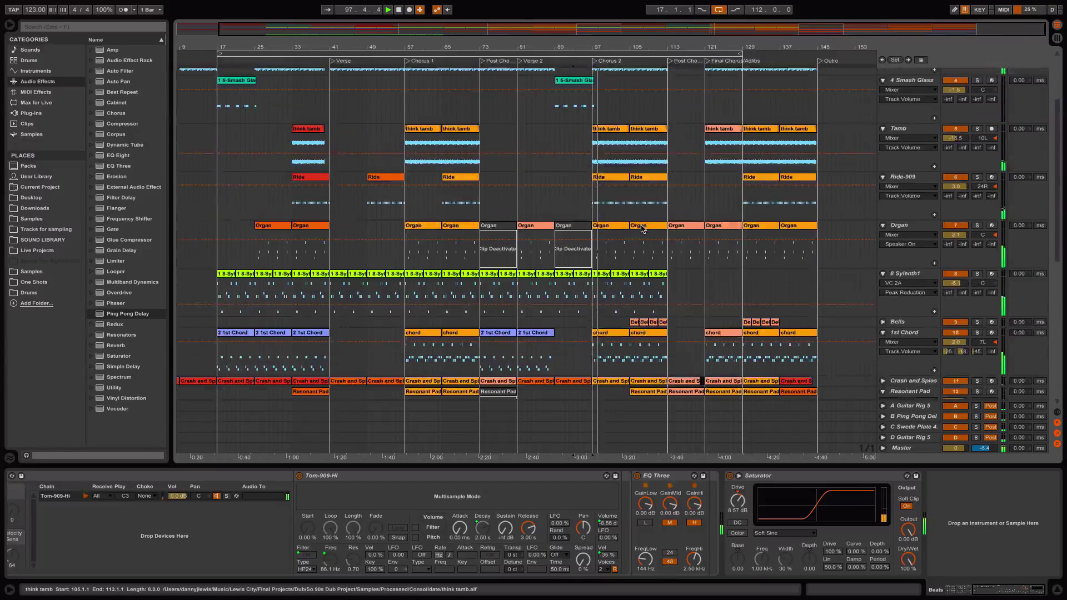
pyautogui.scroll(-2, 642, 229)
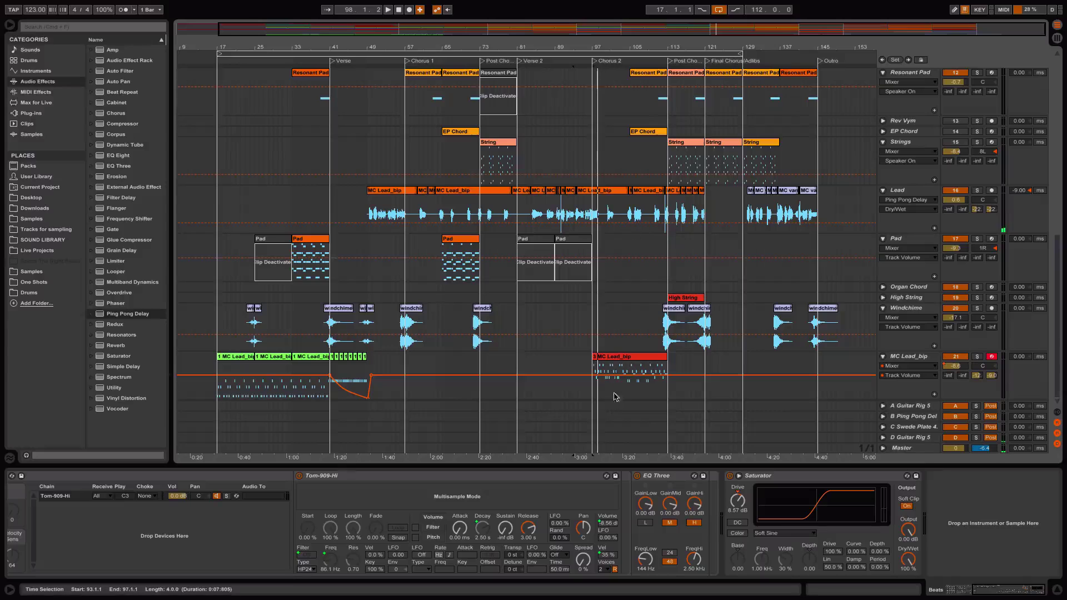
pyautogui.click(616, 360)
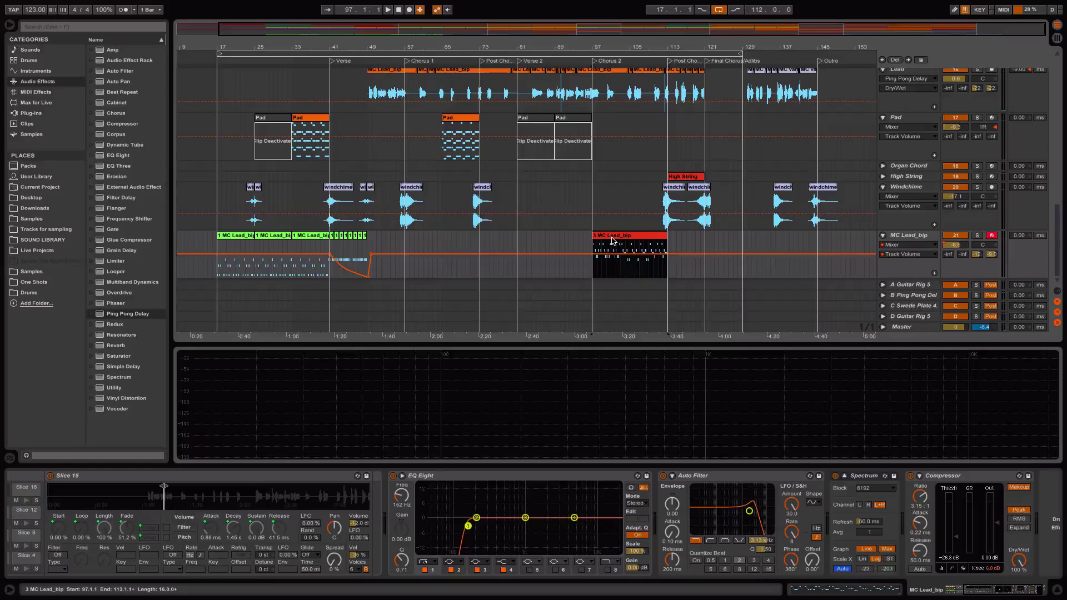
pyautogui.moveTo(612, 240); pyautogui.dragTo(688, 239)
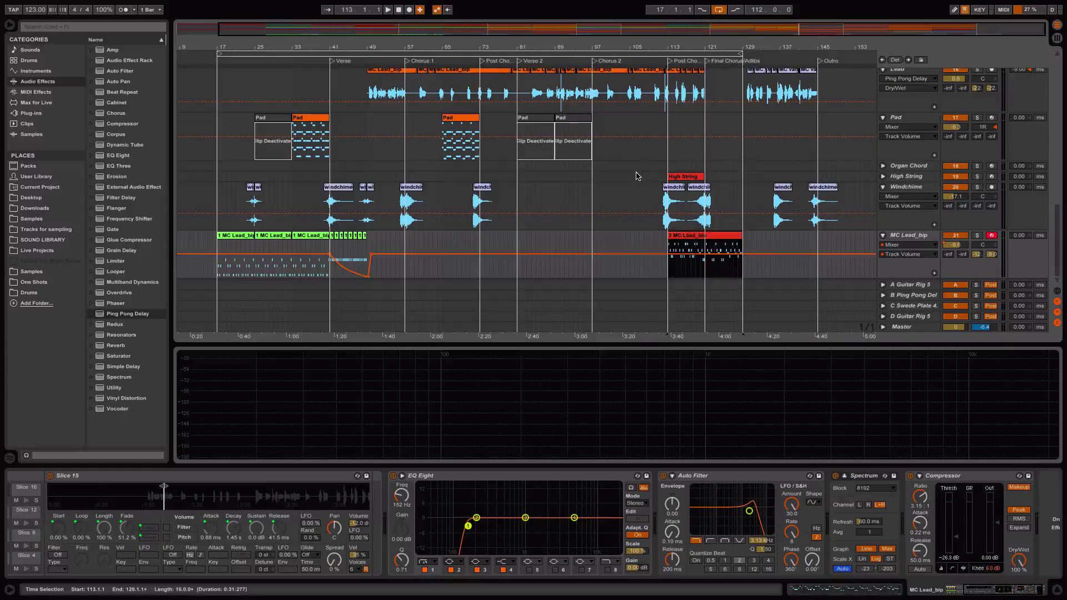
# Review the tracks around bar 89 and play the song from the Verse 2 locator.
pyautogui.scroll(10, 638, 176)
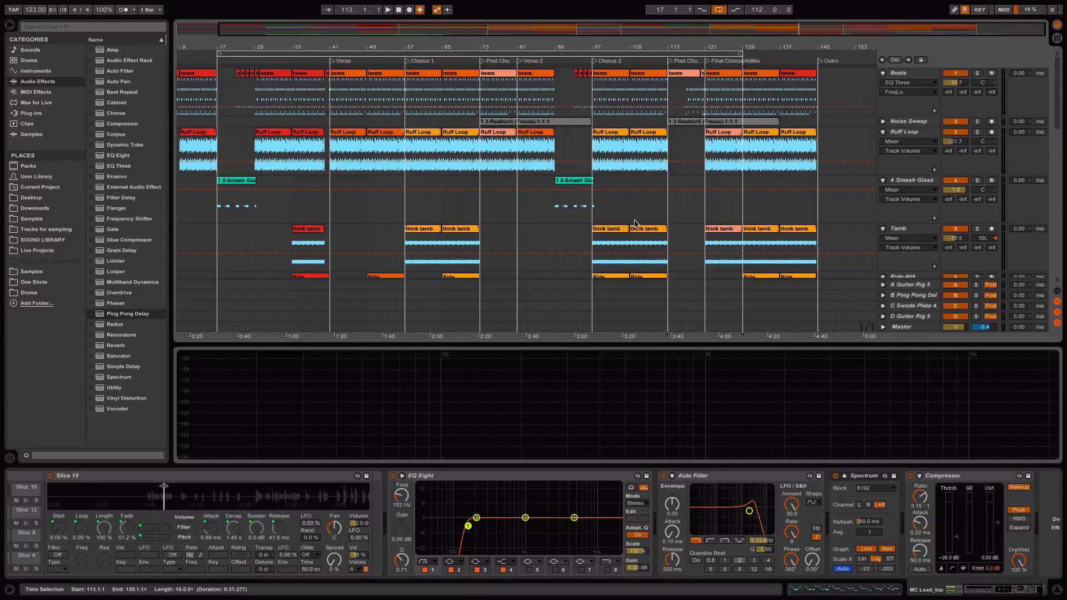
pyautogui.scroll(-5, 635, 223)
pyautogui.click(578, 162)
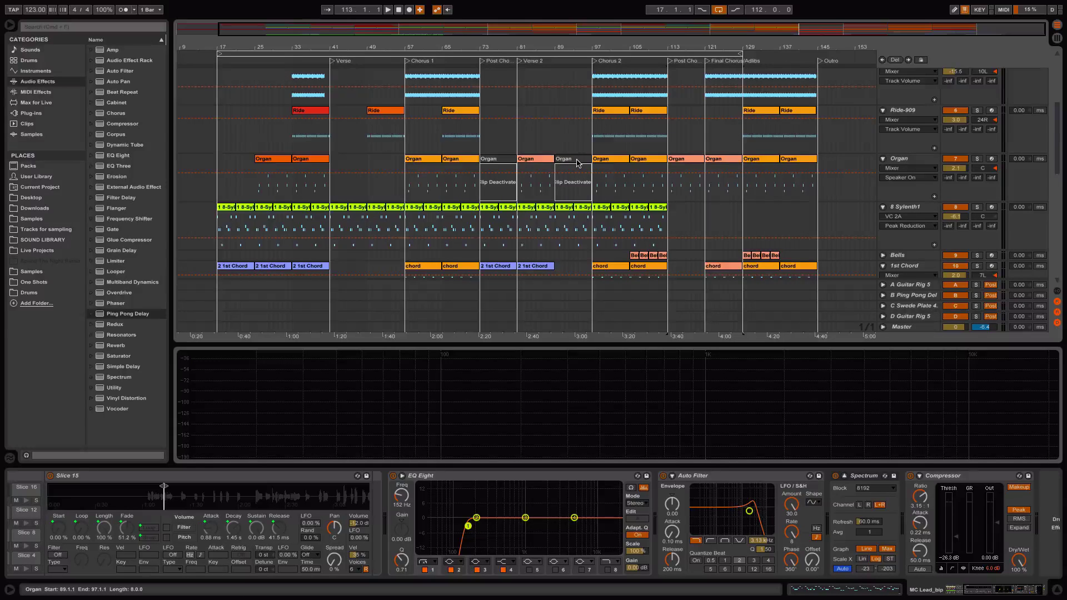
pyautogui.scroll(-1, 578, 163)
pyautogui.scroll(-5, 579, 163)
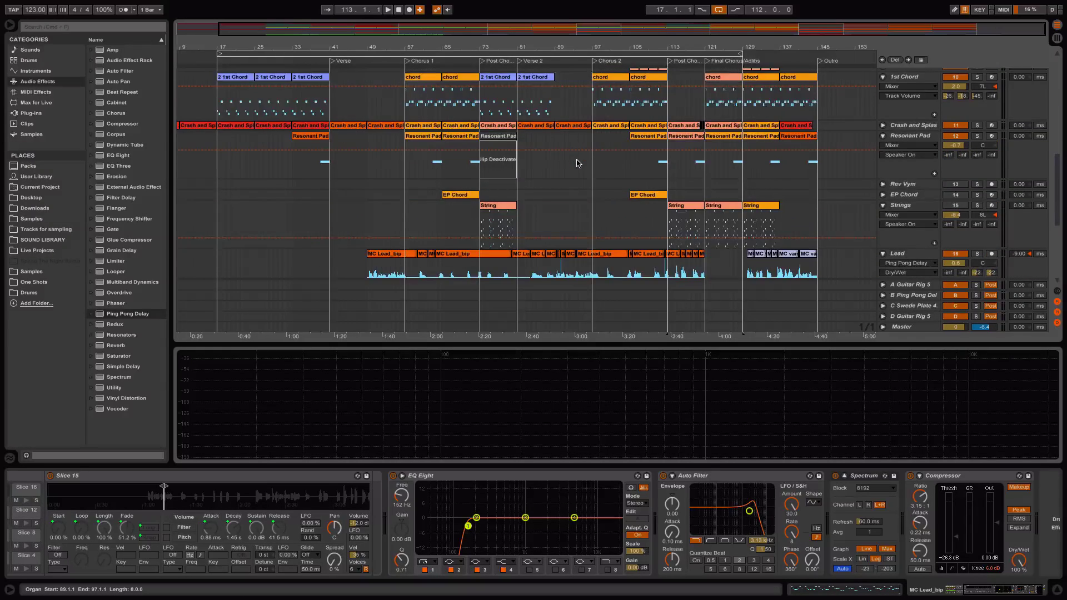
pyautogui.click(539, 149)
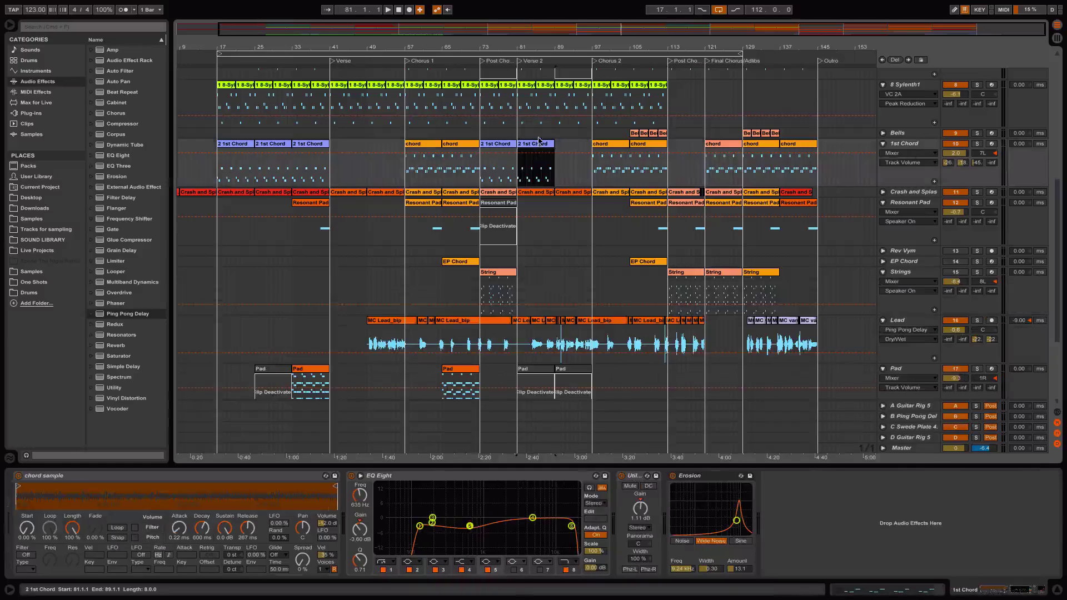
pyautogui.click(518, 62)
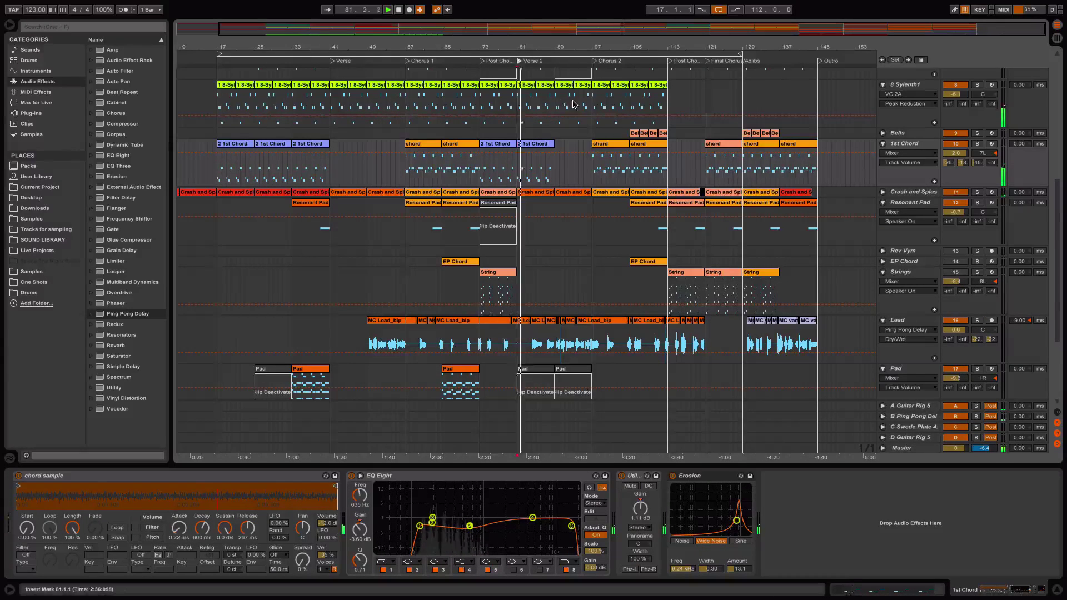
pyautogui.scroll(10, 570, 85)
pyautogui.scroll(-5, 640, 133)
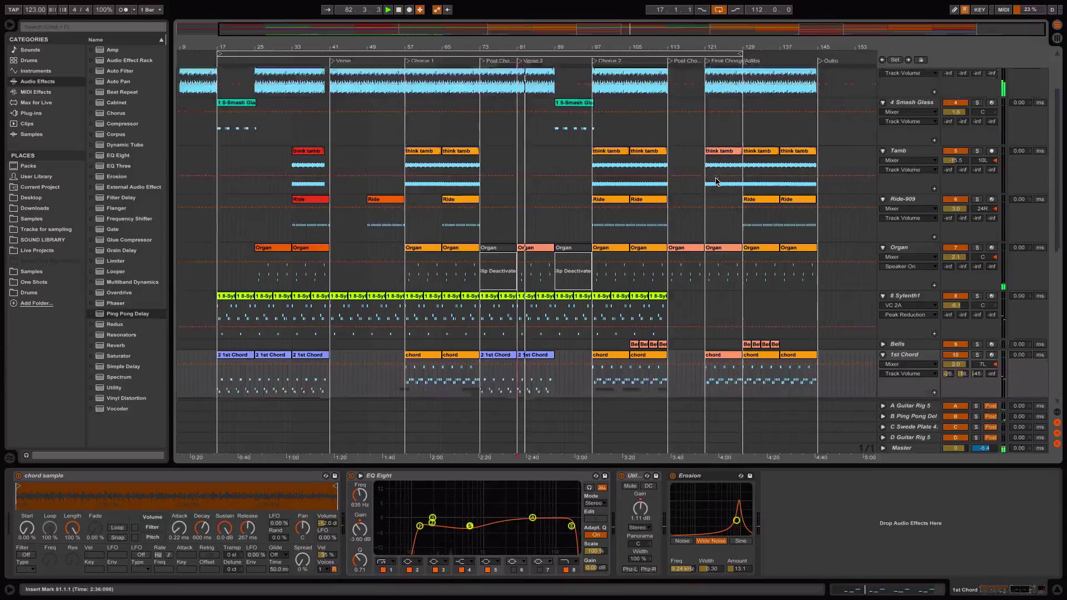
# Replace the chord clip at bar 97 on the 1st Chord track with a copy of the 2 1st Chord clip from bar 81.
pyautogui.click(612, 255)
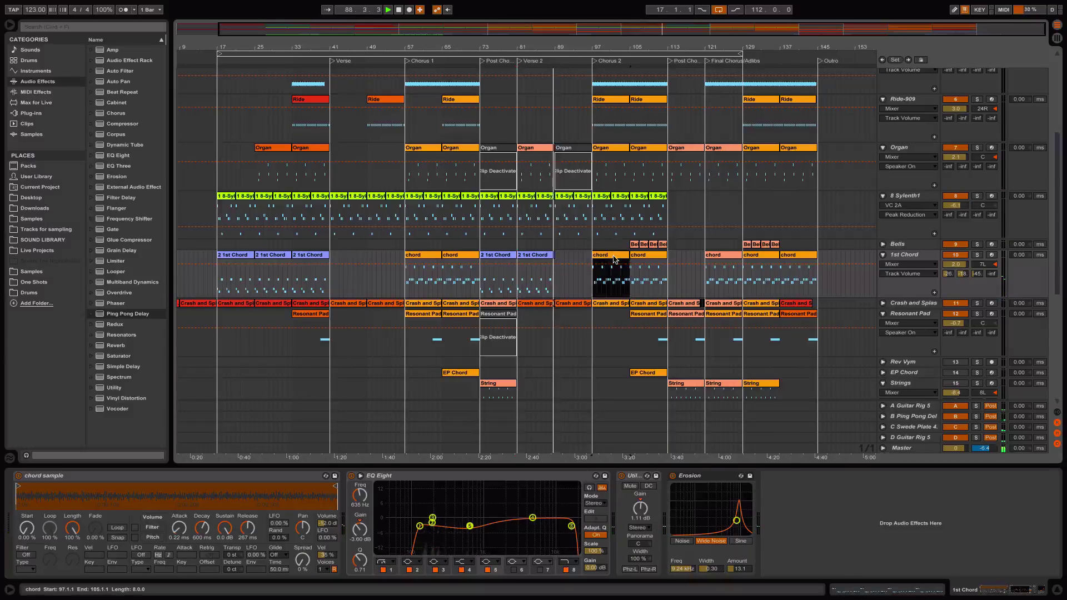
pyautogui.press('Delete')
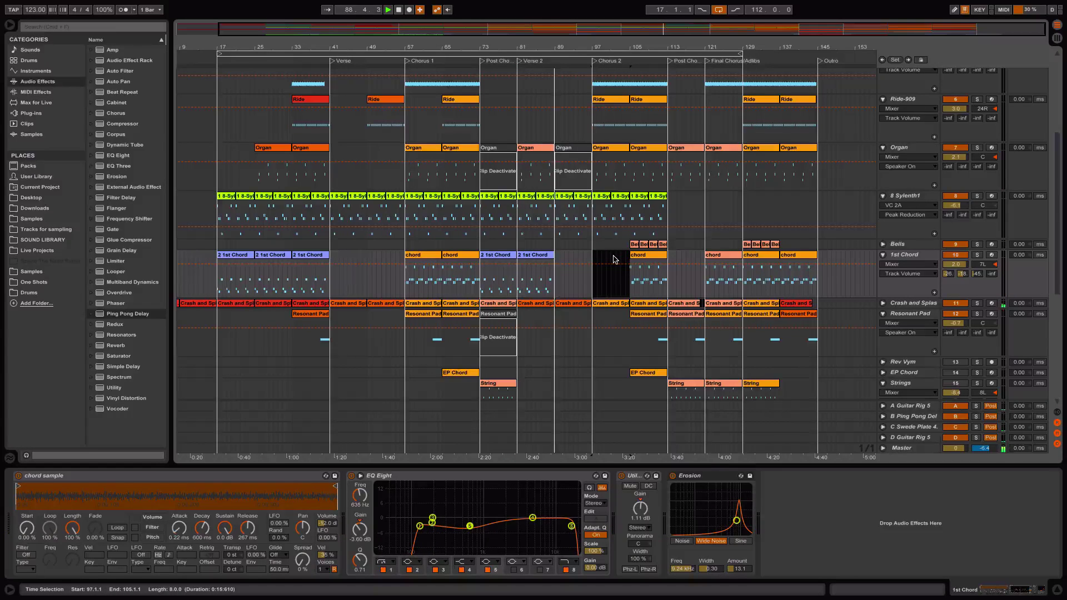
pyautogui.click(606, 149)
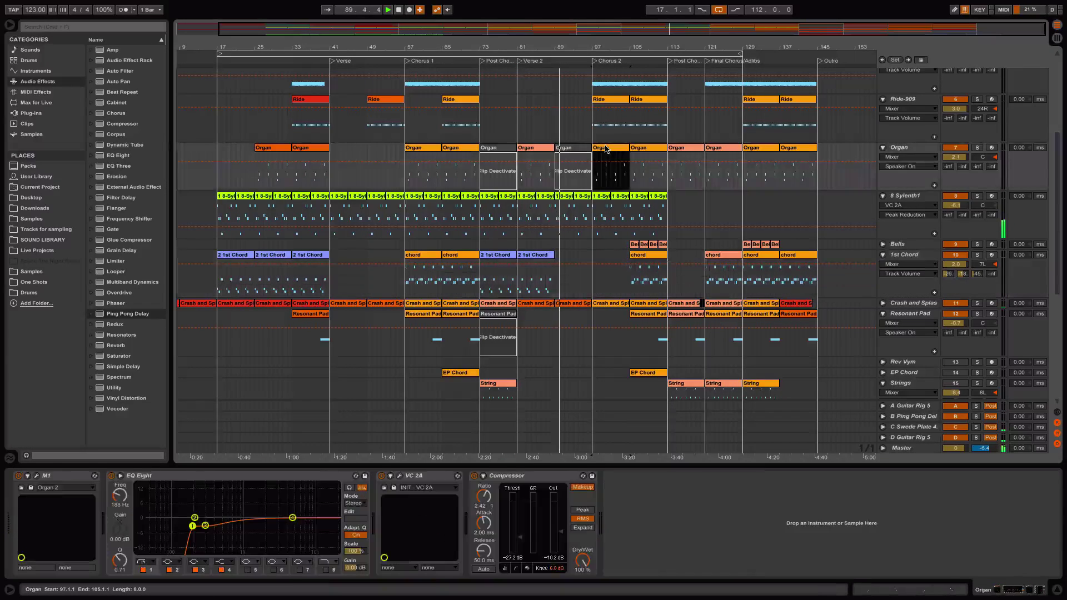
pyautogui.click(537, 256)
pyautogui.moveTo(537, 257); pyautogui.dragTo(616, 265)
# Delete the chord clip at bar 105 on the 1st Chord track and remove the whole Bells track.
pyautogui.click(659, 261)
pyautogui.click(657, 252)
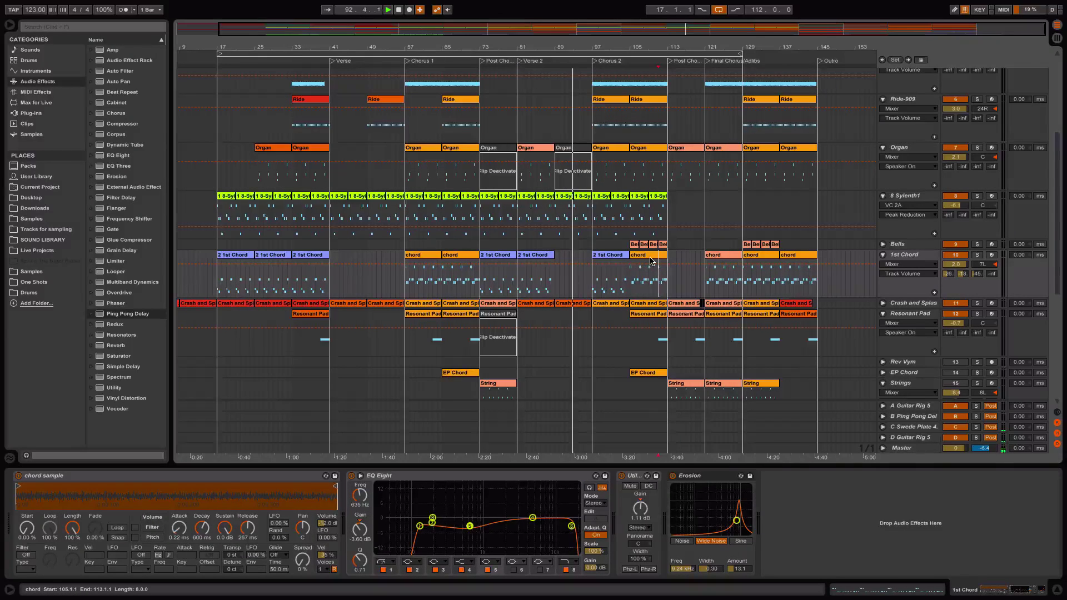
pyautogui.press('Delete')
pyautogui.click(921, 248)
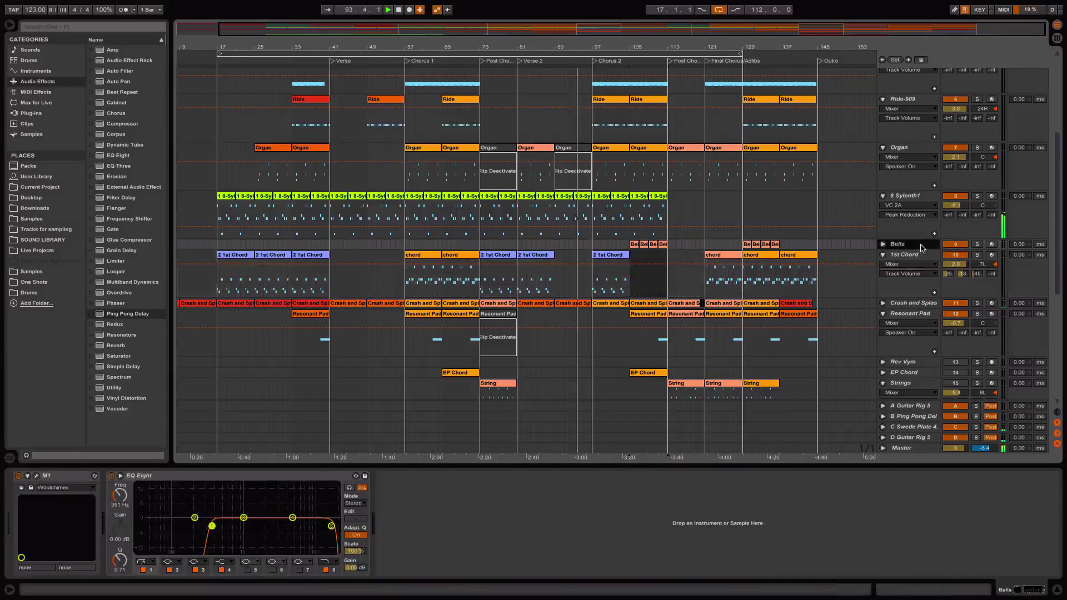
pyautogui.press('Delete')
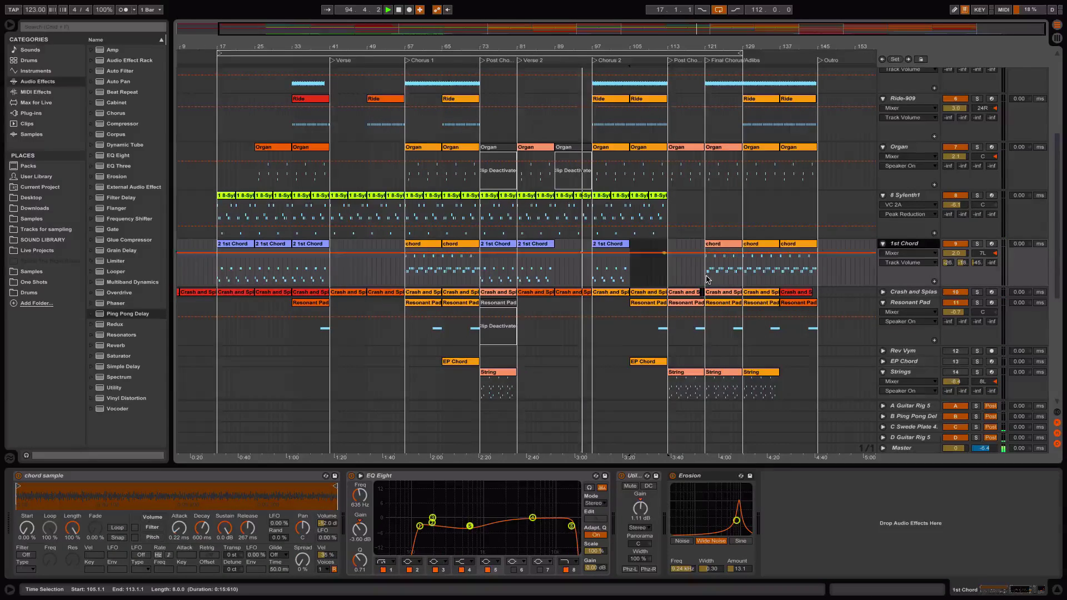
# Check the transition into Chorus 2 and duplicate the 2 1st Chord clip from bar 97 to bar 105.
pyautogui.scroll(-2, 712, 283)
pyautogui.scroll(-10, 712, 283)
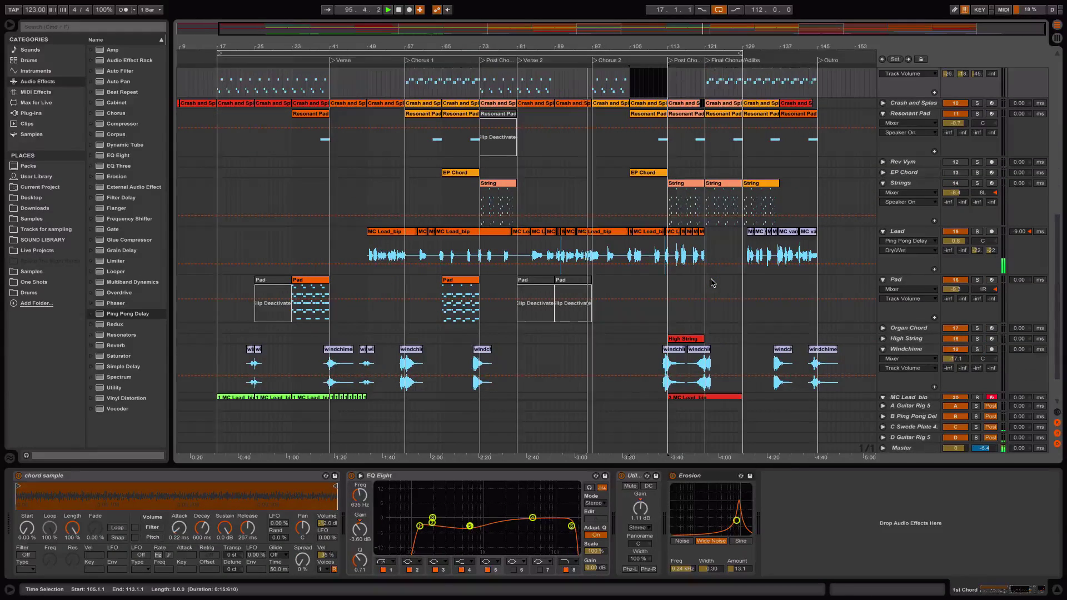
pyautogui.scroll(12, 712, 283)
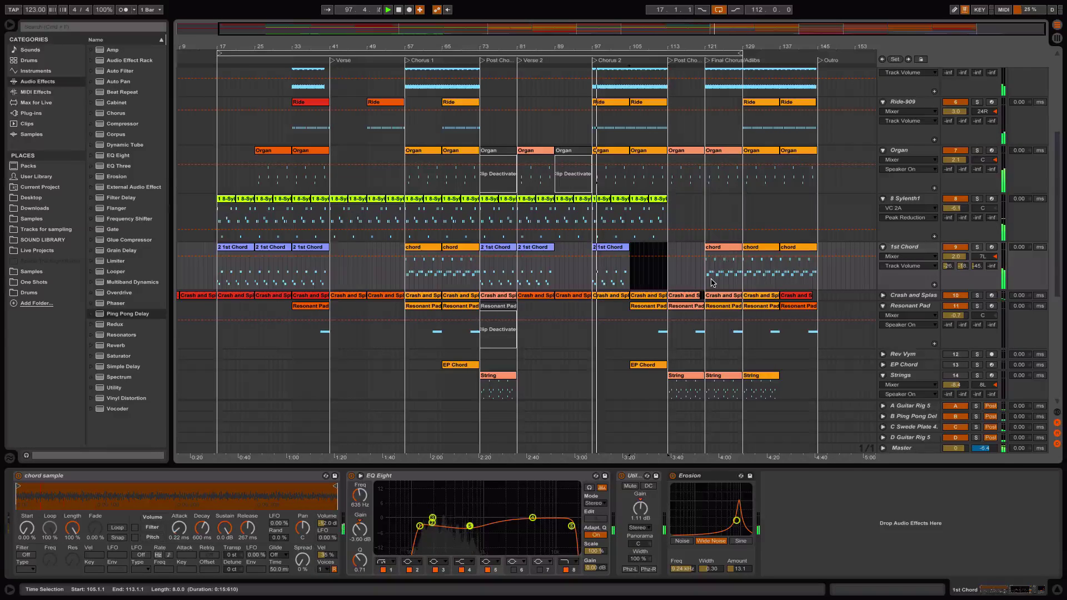
pyautogui.click(621, 248)
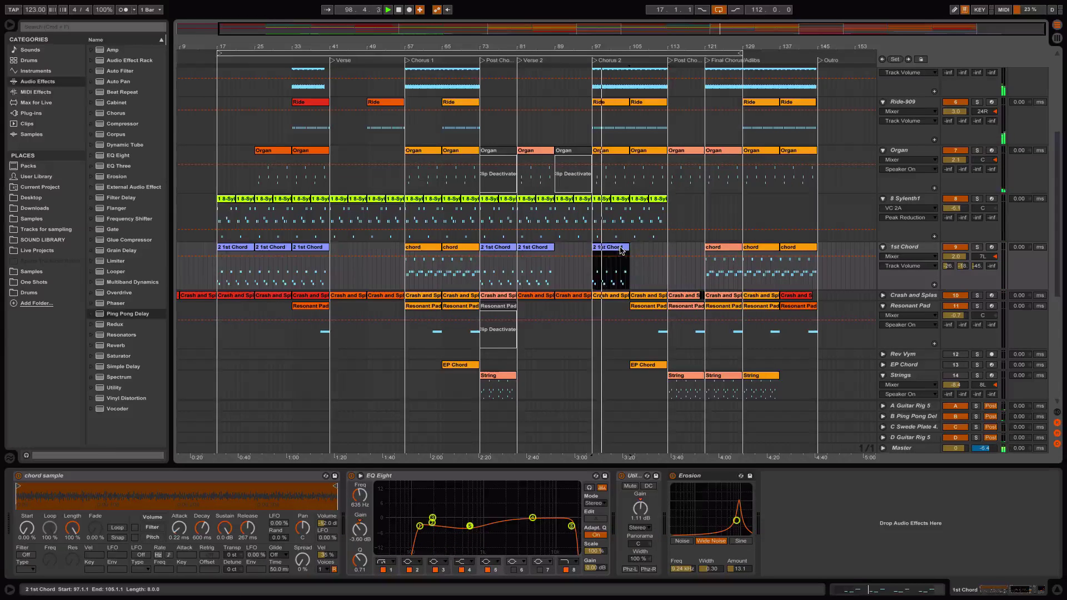
pyautogui.hotkey('ctrl', 'd')
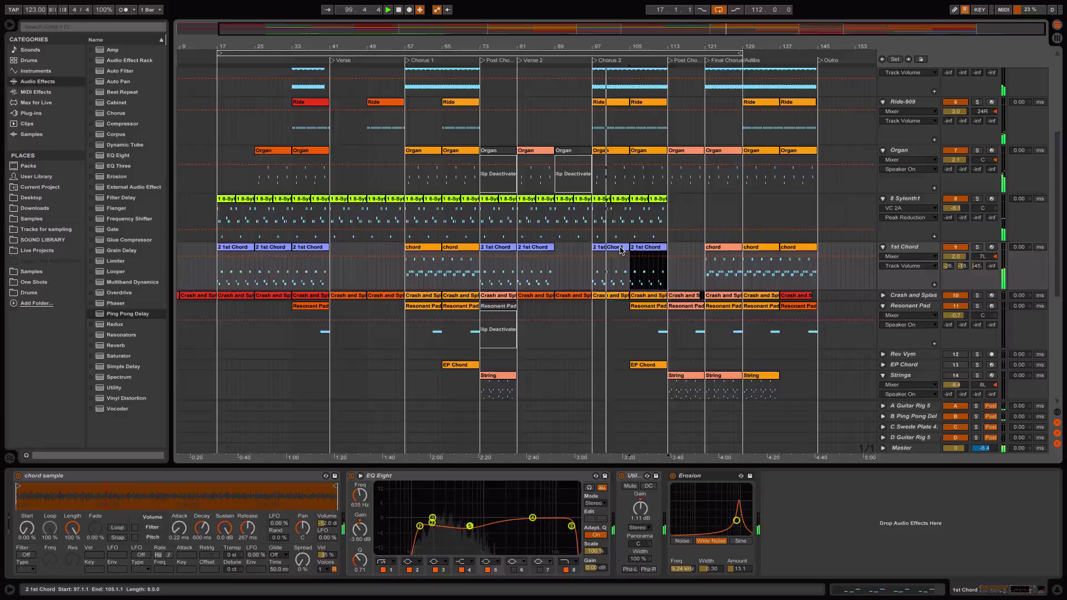
pyautogui.scroll(-5, 620, 249)
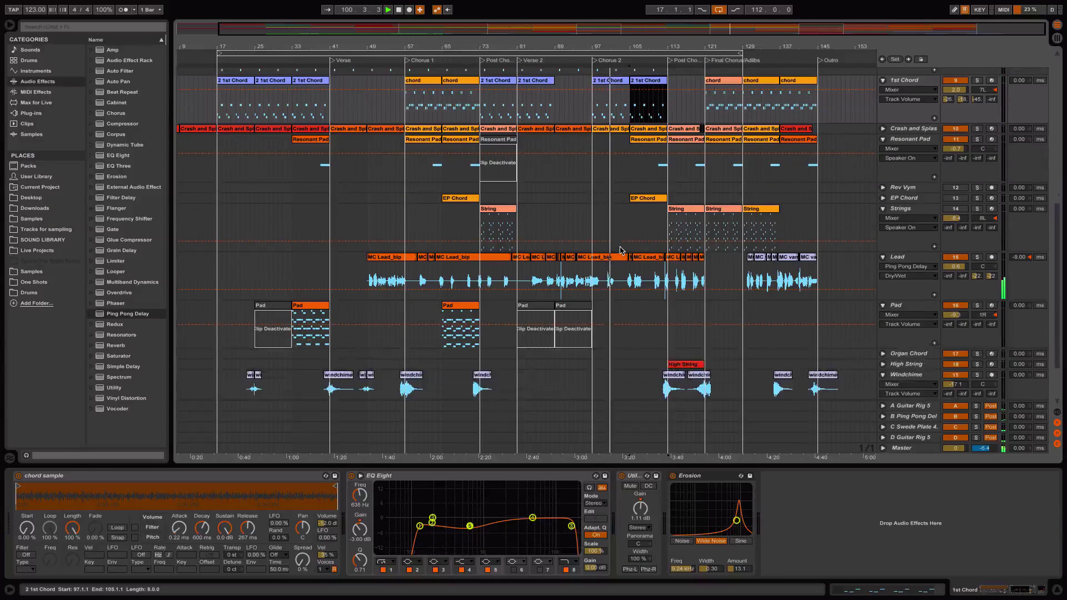
# Copy the Pad clip from bar 33 to bar 97 and duplicate it to bars 105 and 113.
pyautogui.click(310, 307)
pyautogui.moveTo(310, 307); pyautogui.dragTo(609, 320)
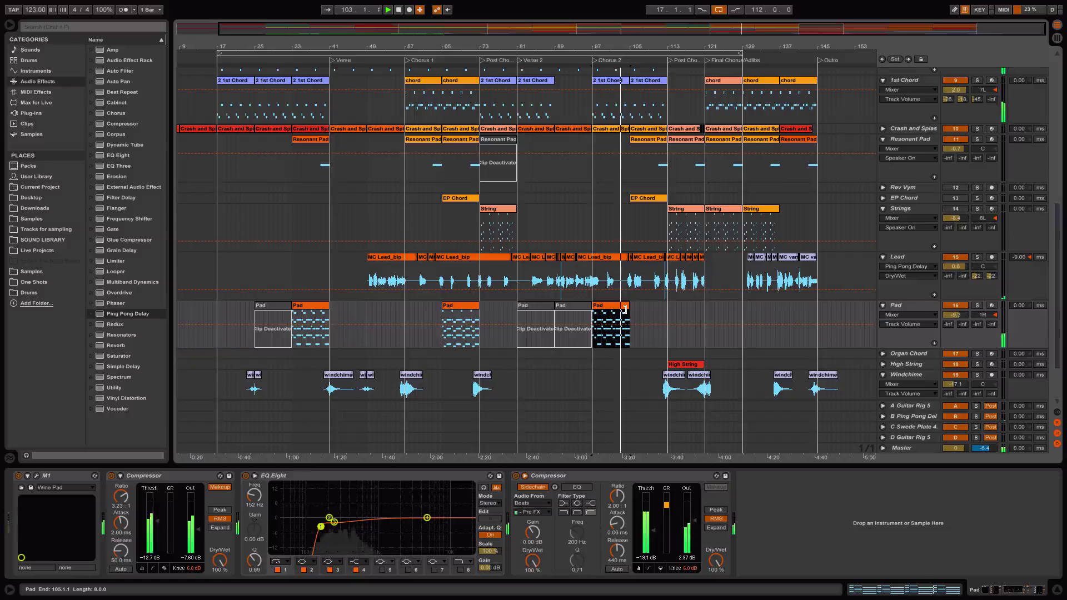
pyautogui.hotkey('ctrl', 'd')
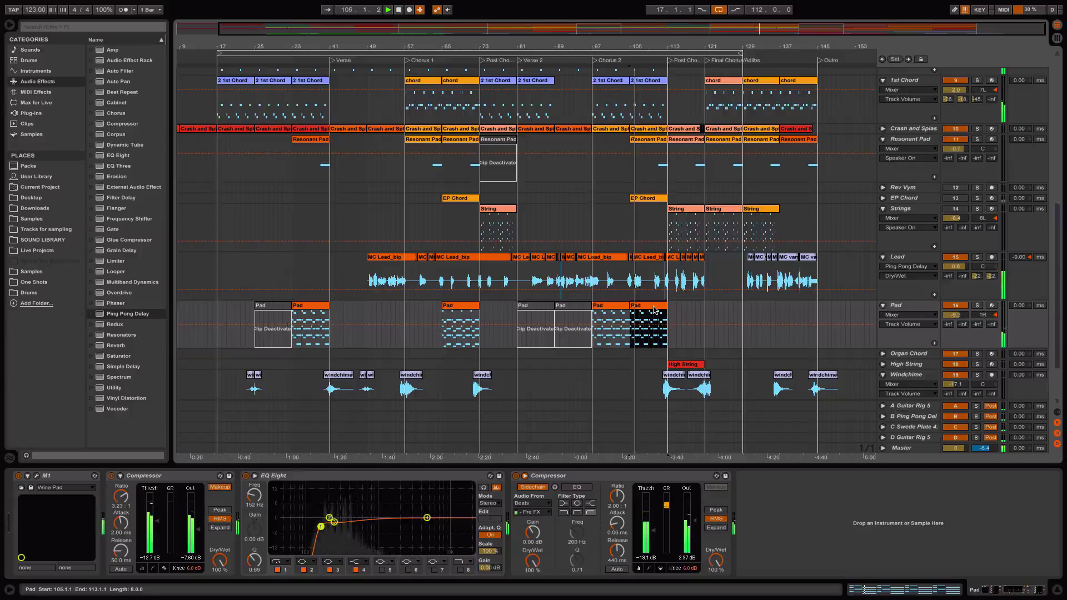
pyautogui.hotkey('ctrl', 'd')
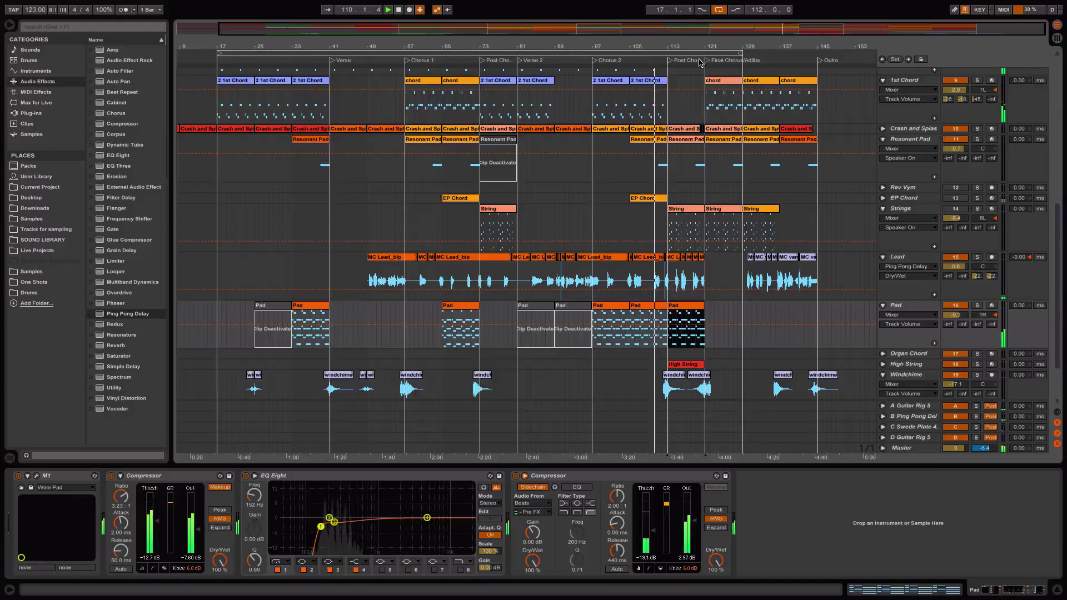
# Extend the end of the arrangement loop to bar 153.
pyautogui.click(740, 52)
pyautogui.moveTo(740, 53); pyautogui.dragTo(854, 62)
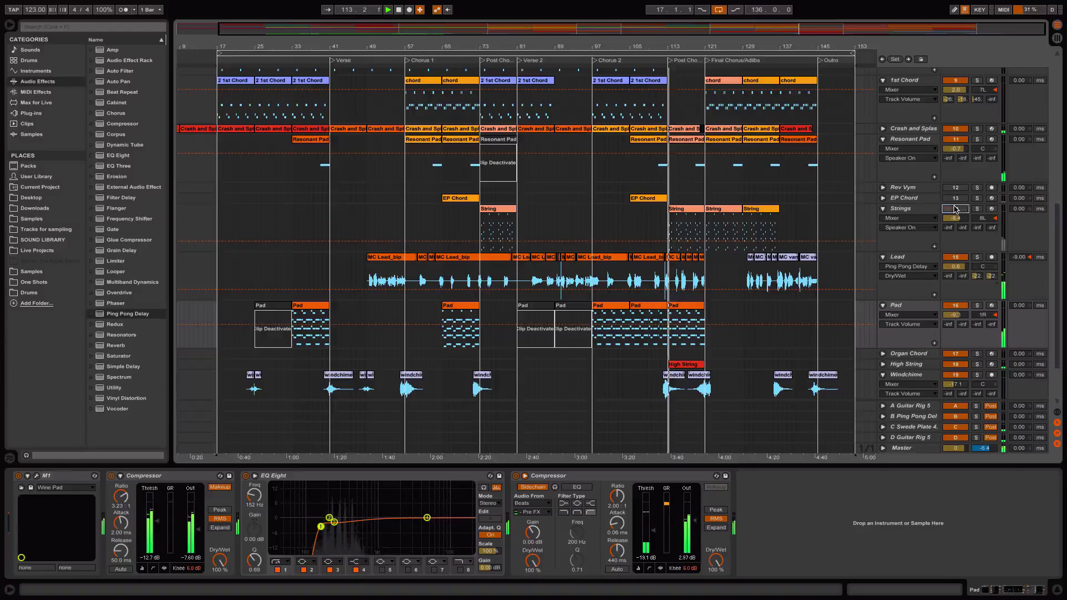
# Delete the Strings clip at bar 73 and the Pad clip at bar 113.
pyautogui.click(498, 209)
pyautogui.press('Delete')
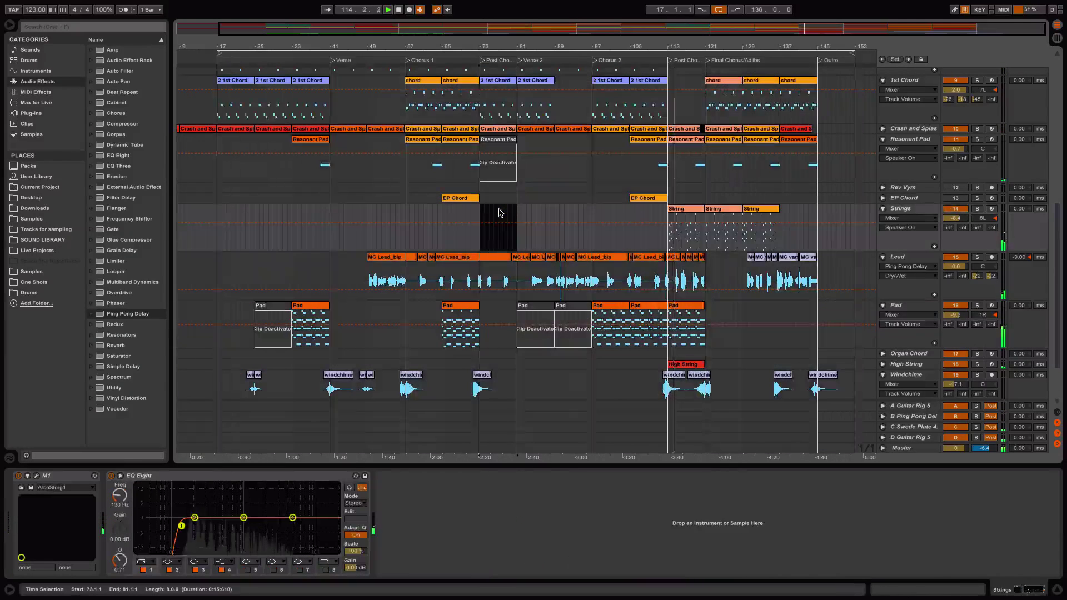
pyautogui.click(689, 309)
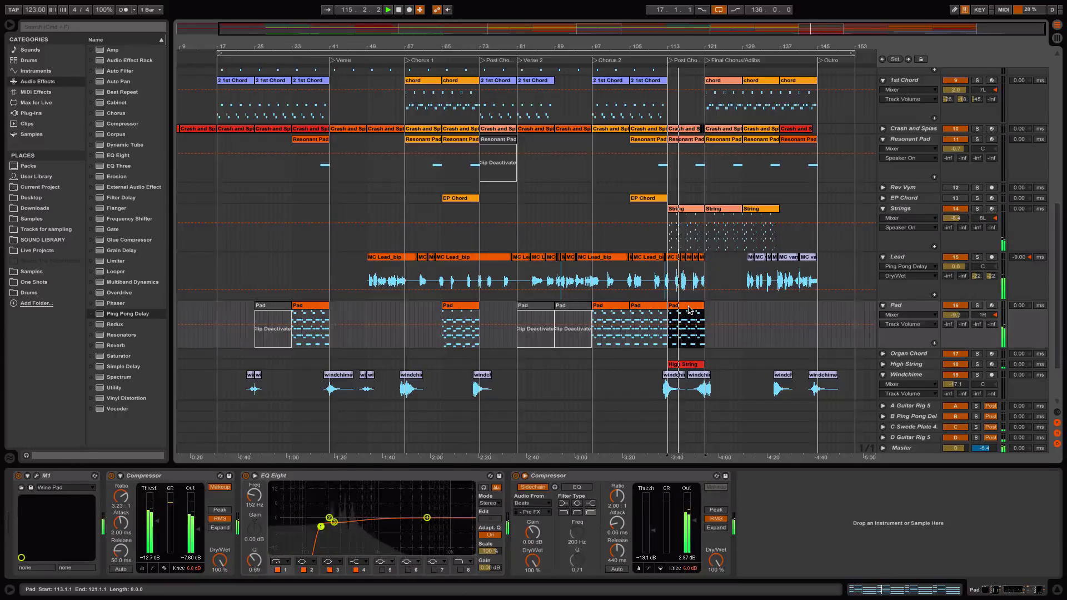
pyautogui.press('Delete')
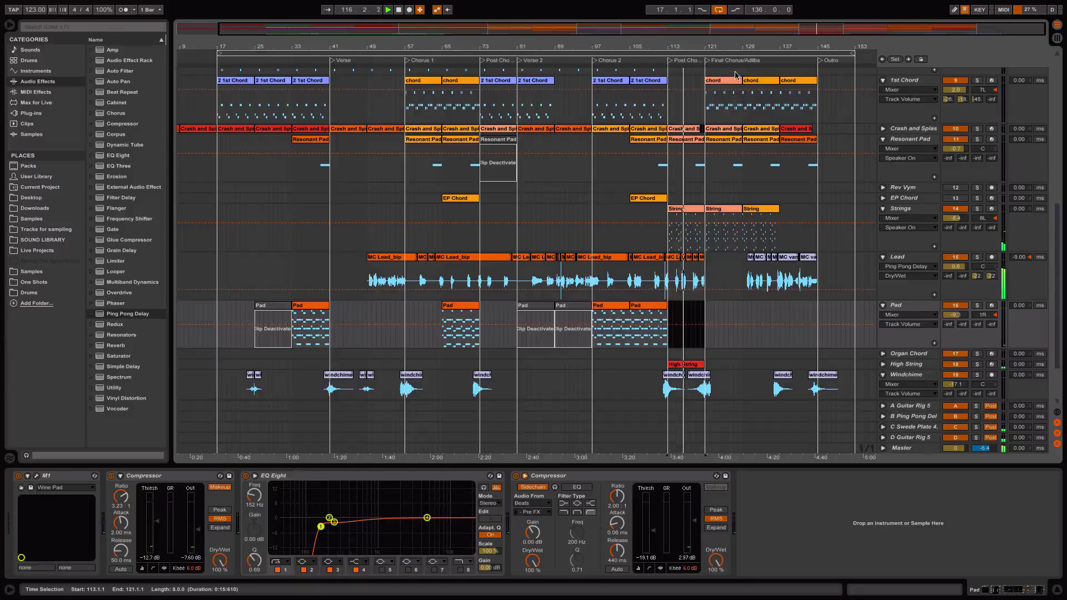
# Move the red vocal chop clip on the MC Lead_bip track from bar 113 to bar 121.
pyautogui.scroll(-3, 717, 335)
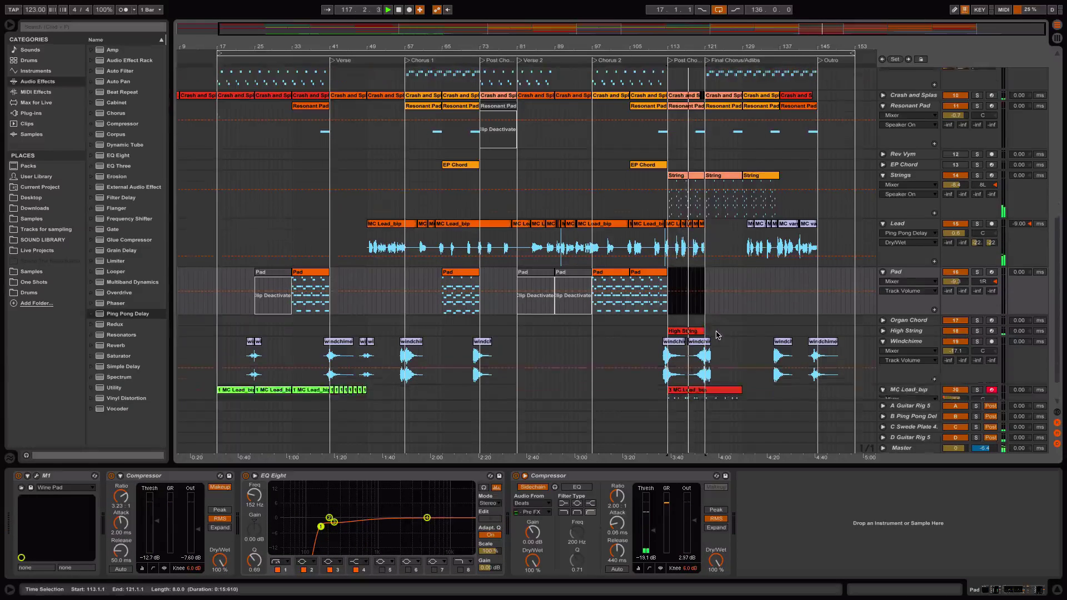
pyautogui.click(707, 358)
pyautogui.moveTo(707, 358); pyautogui.dragTo(727, 354)
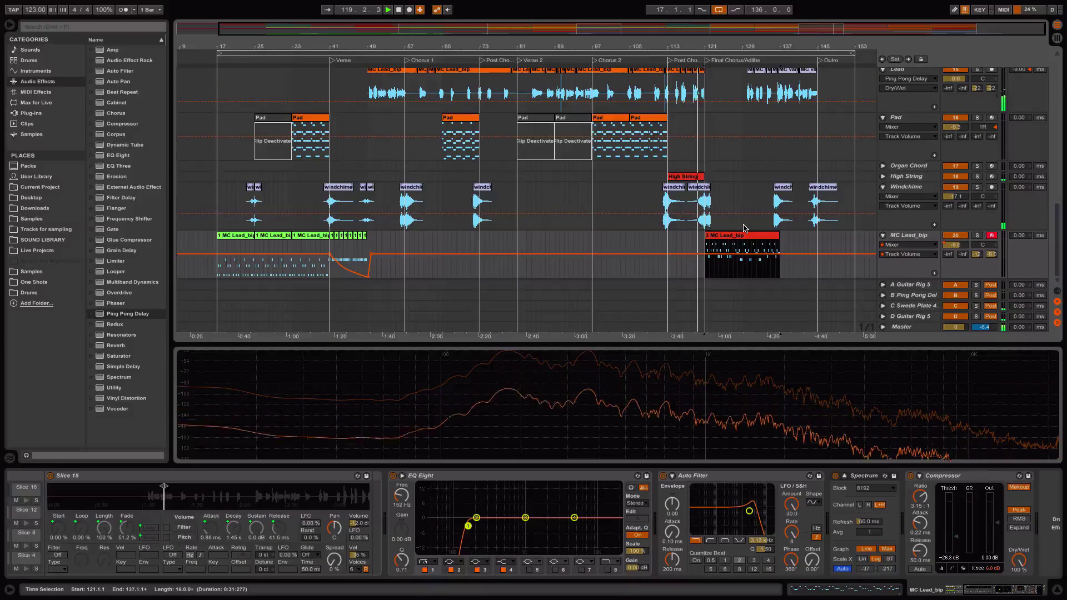
pyautogui.scroll(1, 744, 228)
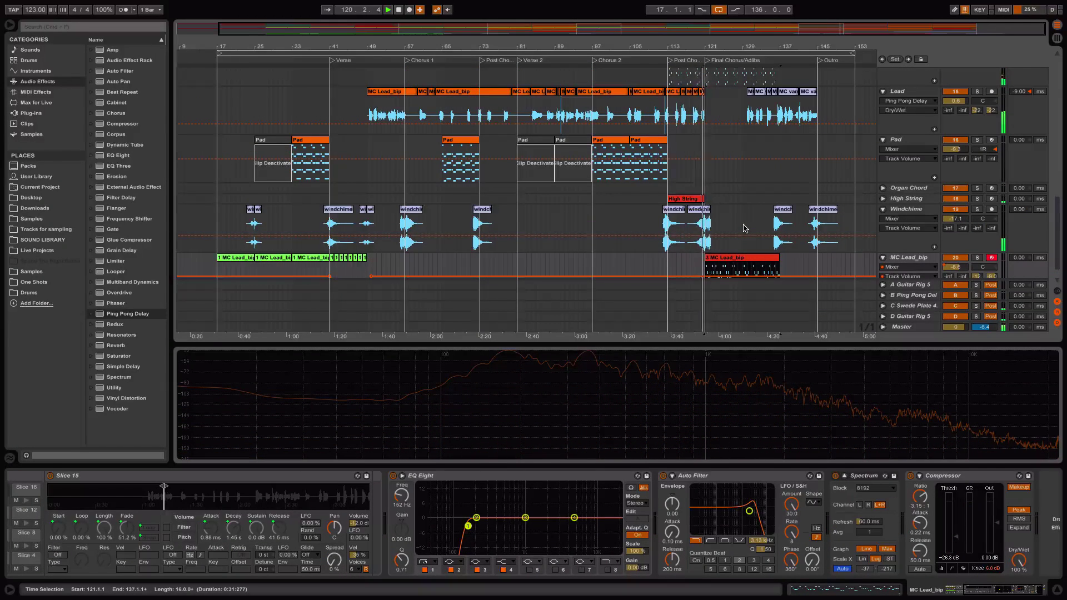
pyautogui.scroll(5, 734, 200)
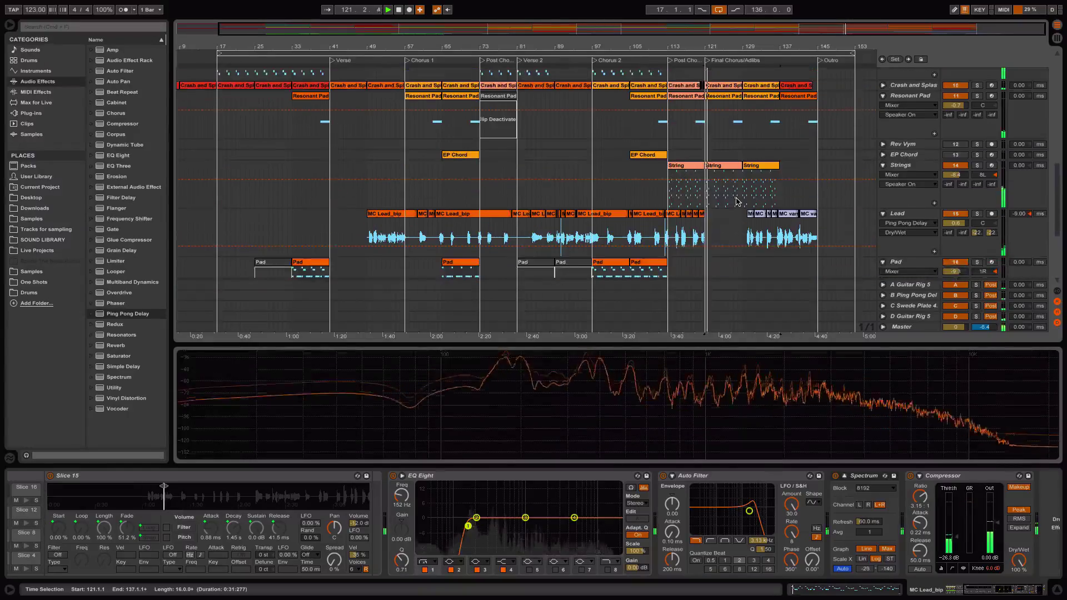
pyautogui.scroll(-6, 577, 176)
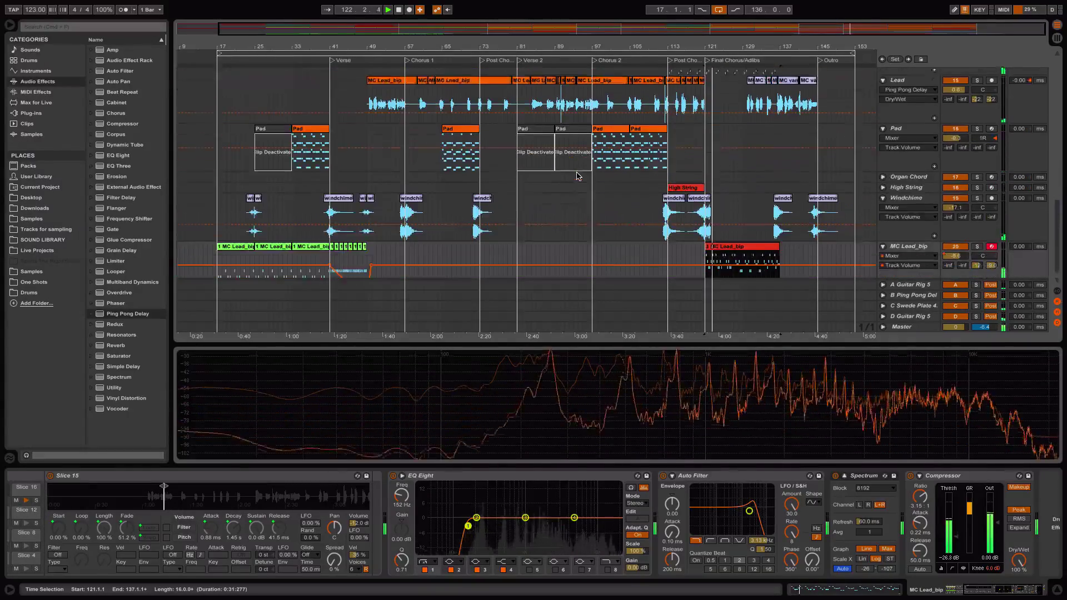
pyautogui.scroll(2, 577, 176)
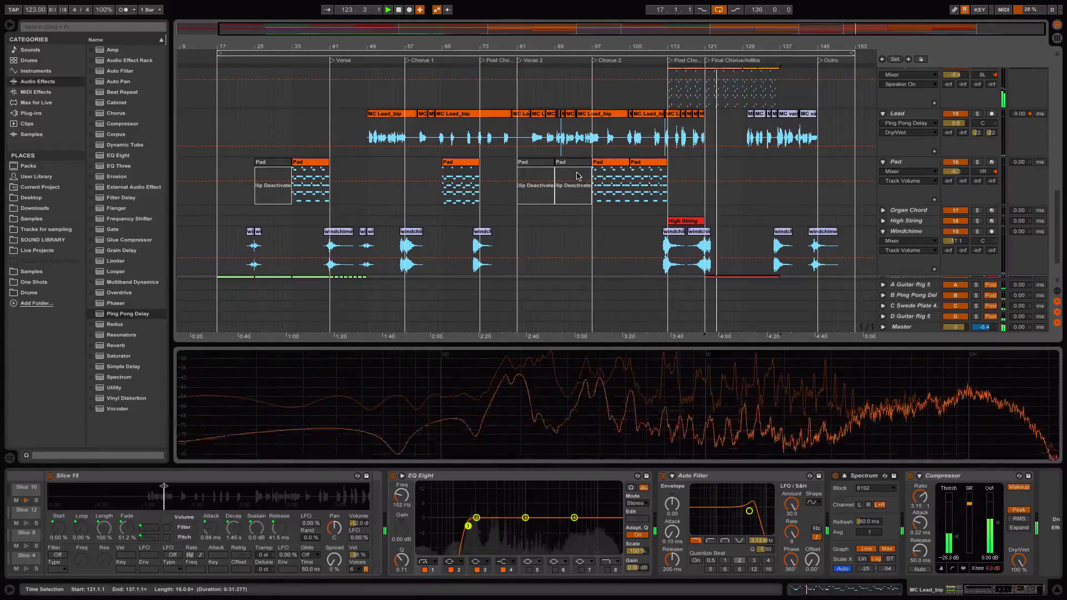
# Copy the 8 Sylenth1 clip from bar 109 to bar 129 and duplicate it three times to fill up to bar 145.
pyautogui.doubleClick(496, 51)
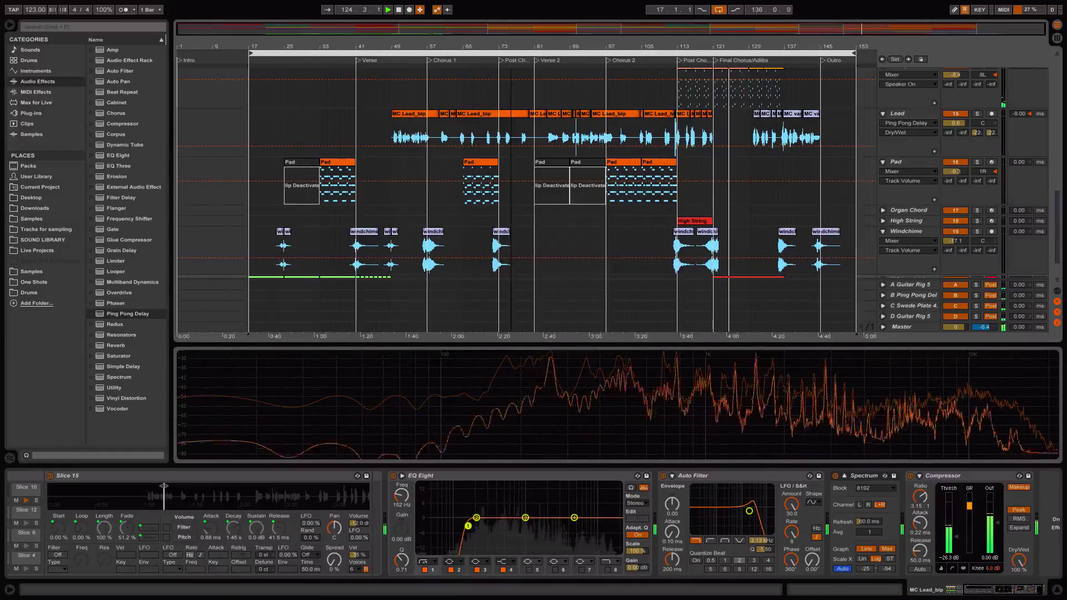
pyautogui.scroll(7, 755, 204)
pyautogui.scroll(3, 754, 203)
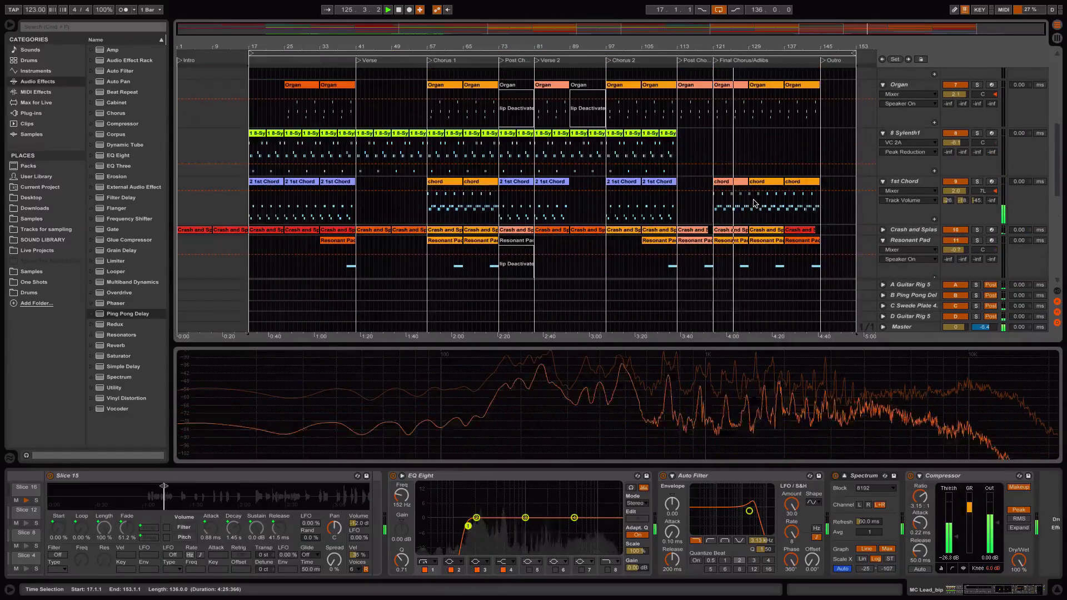
pyautogui.click(668, 134)
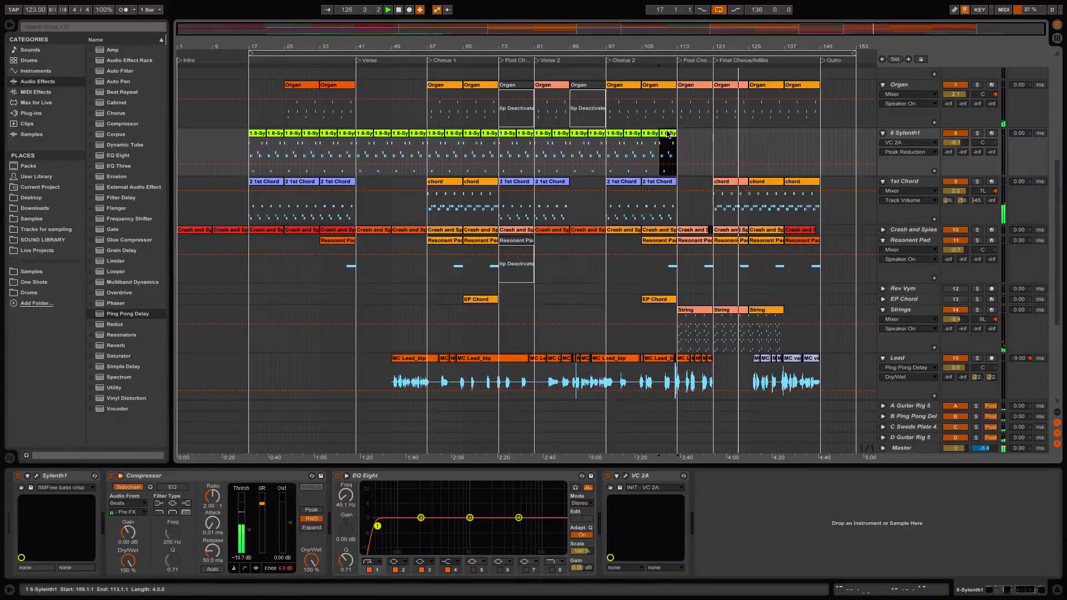
pyautogui.moveTo(668, 134); pyautogui.dragTo(757, 133)
pyautogui.hotkey('ctrl', 'd')
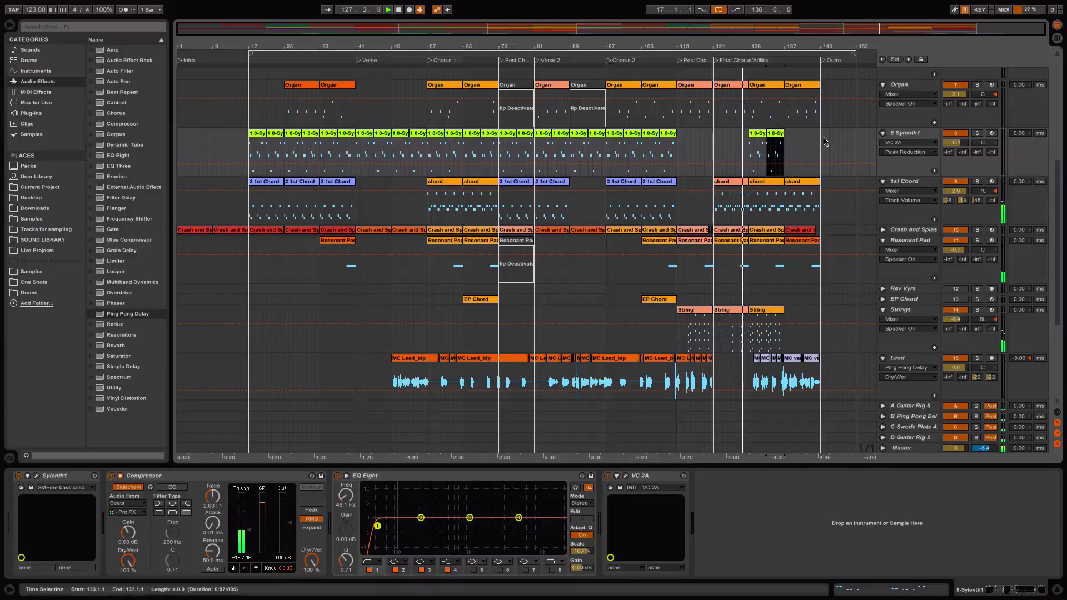
pyautogui.hotkey('ctrl', 'd')
pyautogui.hotkey('ctrl', 'd')
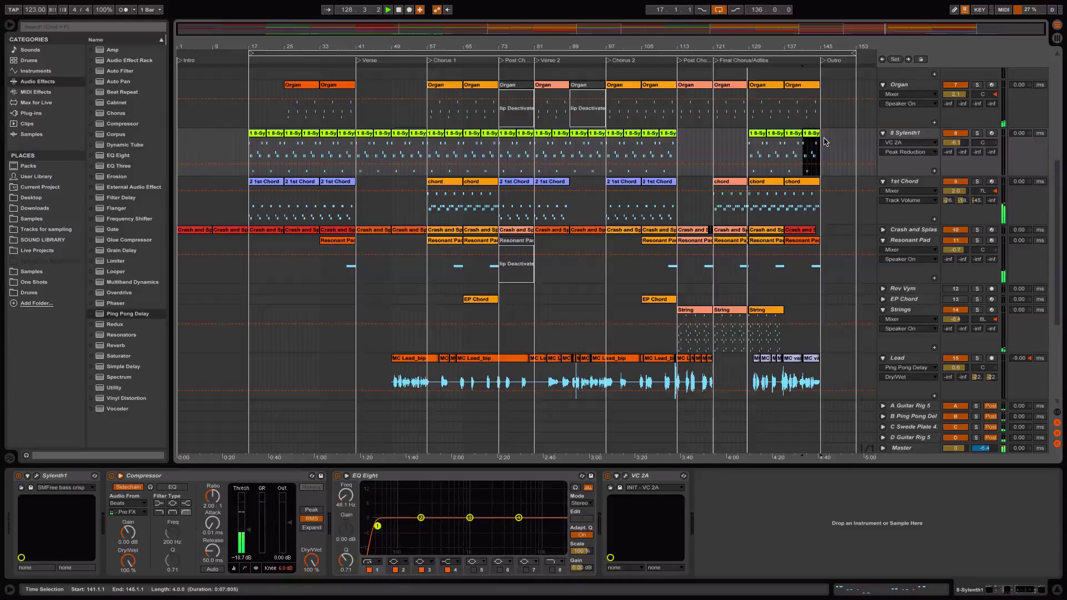
# Shorten the MC Lead_bip clip starting at bar 121 to end at bar 130.
pyautogui.scroll(-3, 824, 141)
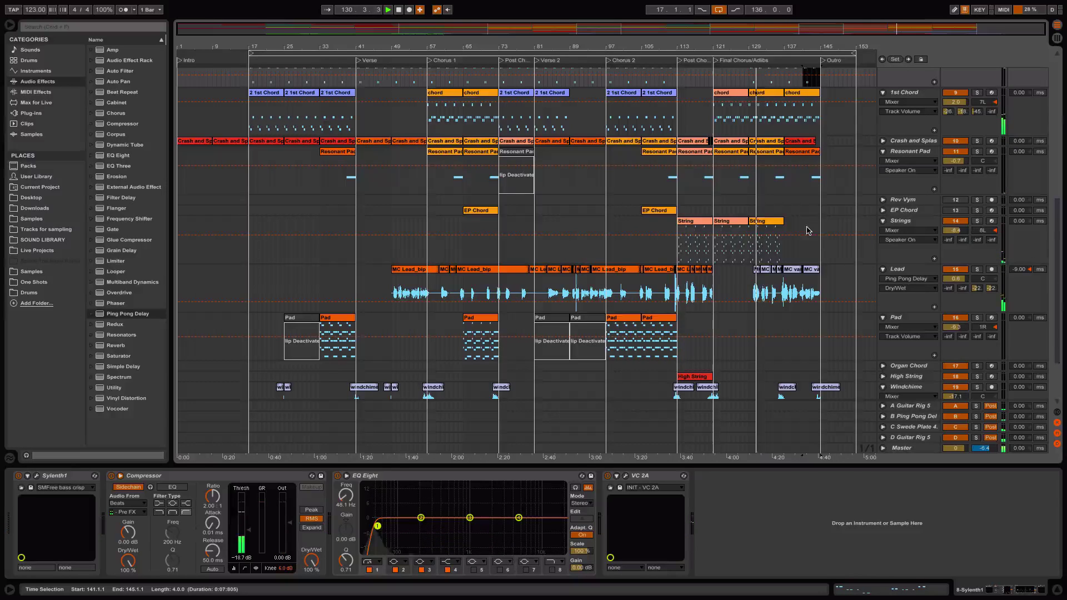
pyautogui.scroll(-2, 807, 267)
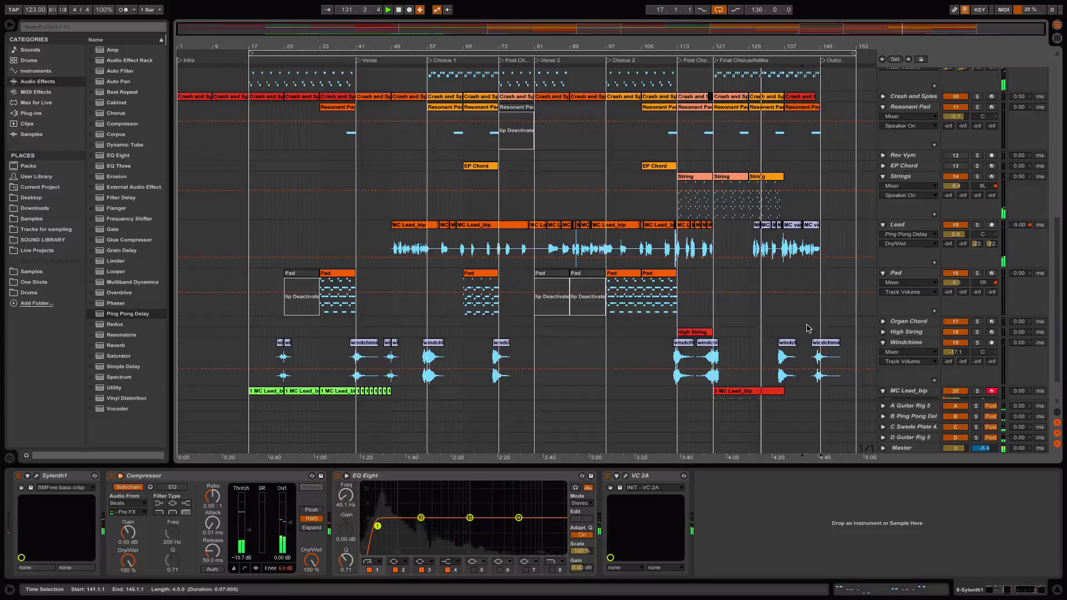
pyautogui.scroll(-2, 809, 329)
pyautogui.click(769, 358)
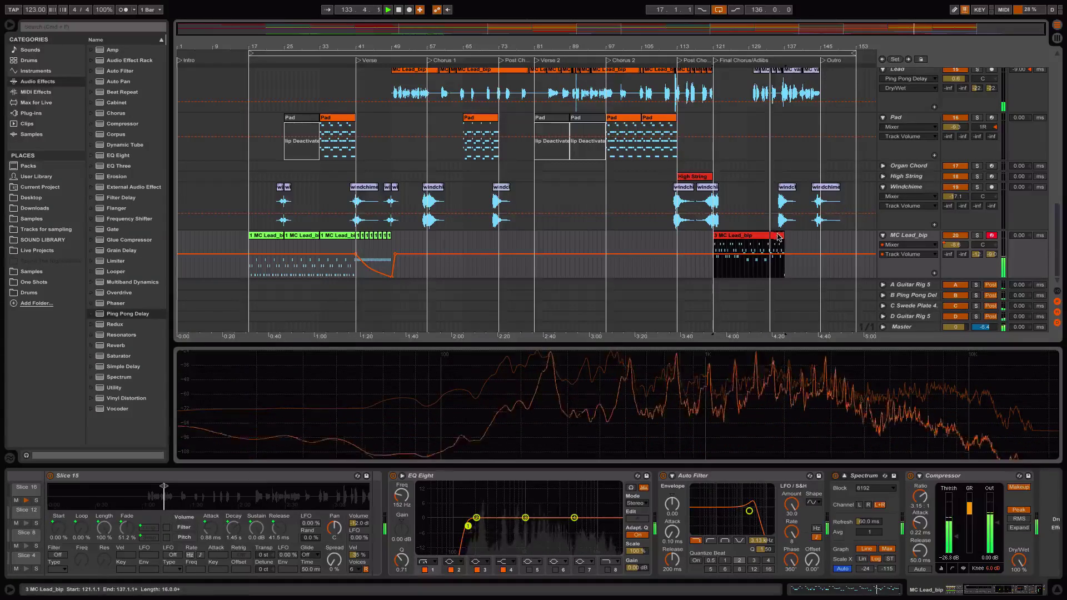
pyautogui.moveTo(778, 236); pyautogui.dragTo(754, 236)
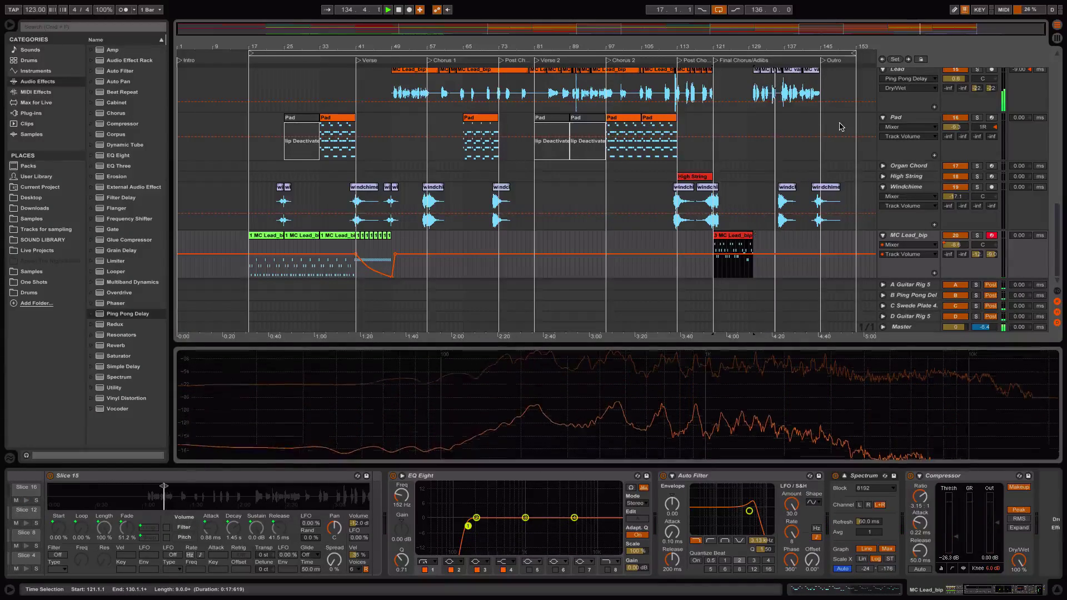
# Move the Lead track above the Strings track.
pyautogui.scroll(5, 840, 127)
pyautogui.click(904, 159)
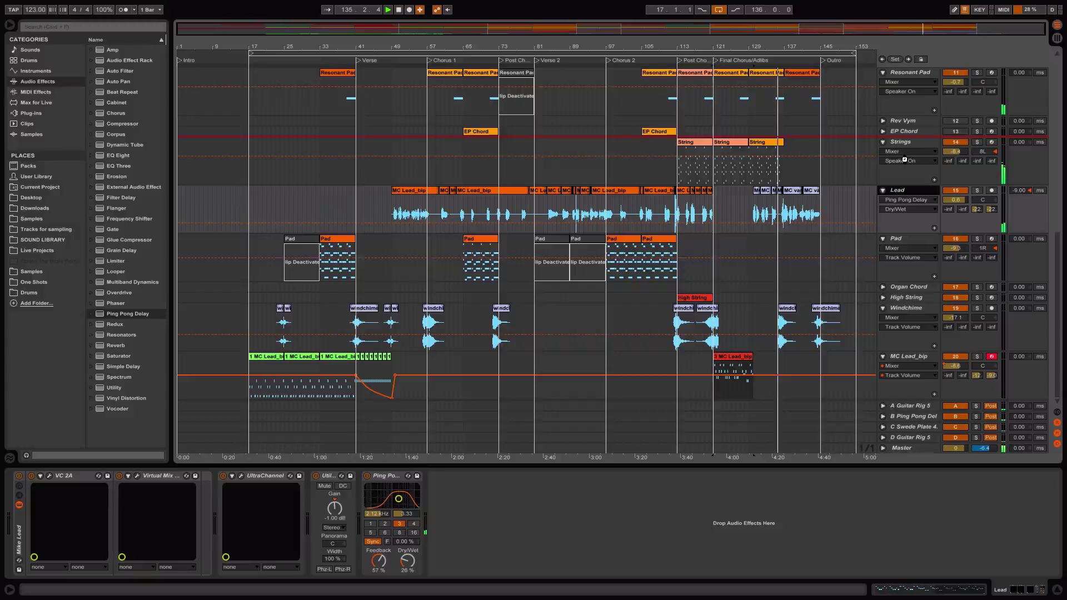
pyautogui.moveTo(905, 160); pyautogui.dragTo(908, 137)
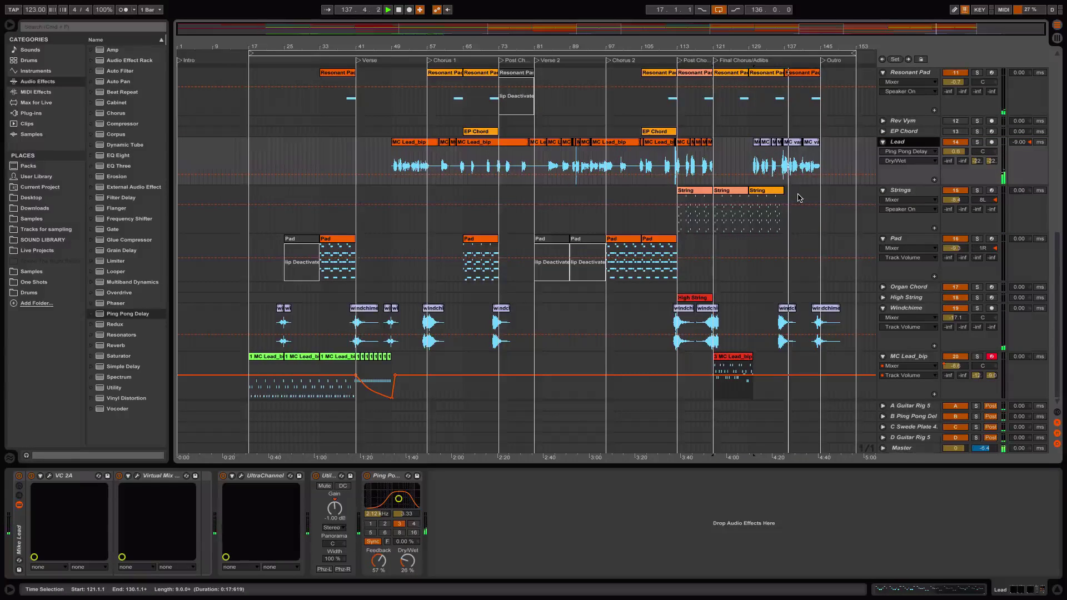
# Replace the 1st Chord track's clip at bar 137 with a copy of 2 1st Chord from bar 105 and duplicate it to bar 145.
pyautogui.scroll(4, 799, 198)
pyautogui.scroll(2, 796, 139)
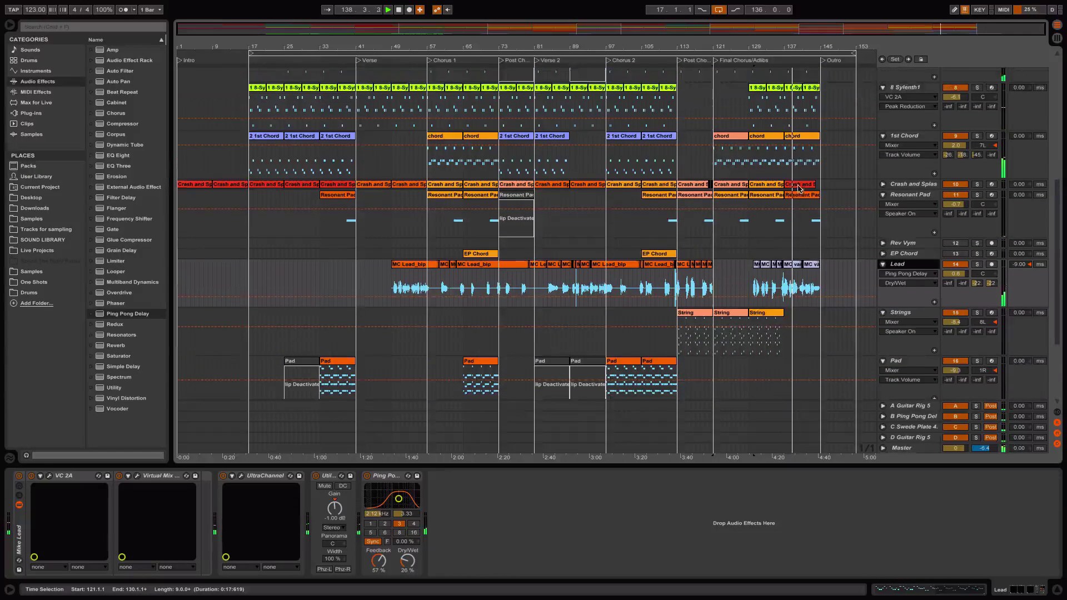
pyautogui.click(795, 139)
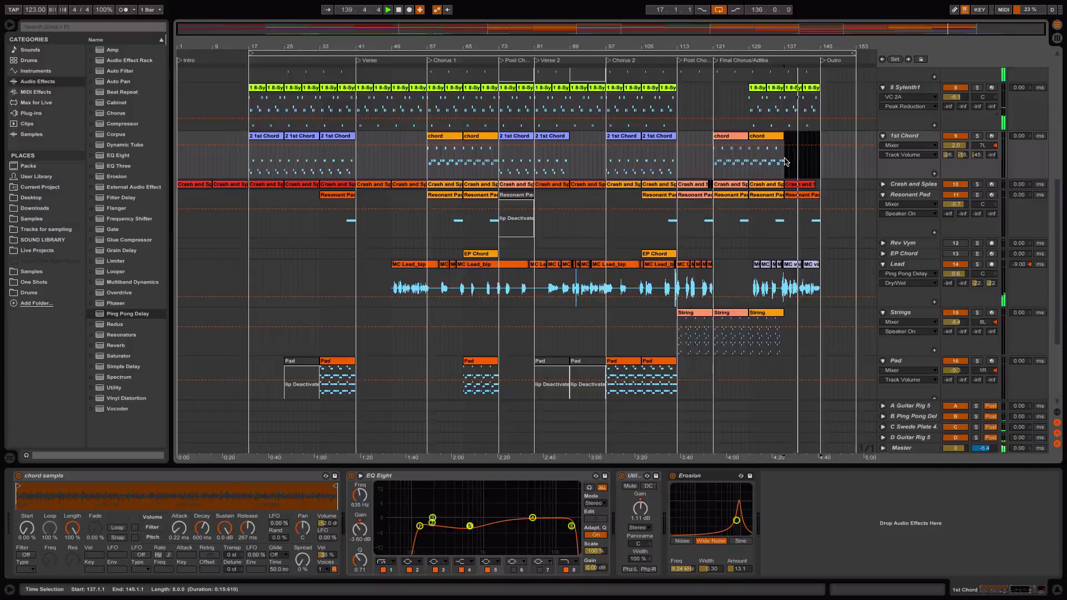
pyautogui.moveTo(650, 140); pyautogui.dragTo(793, 140)
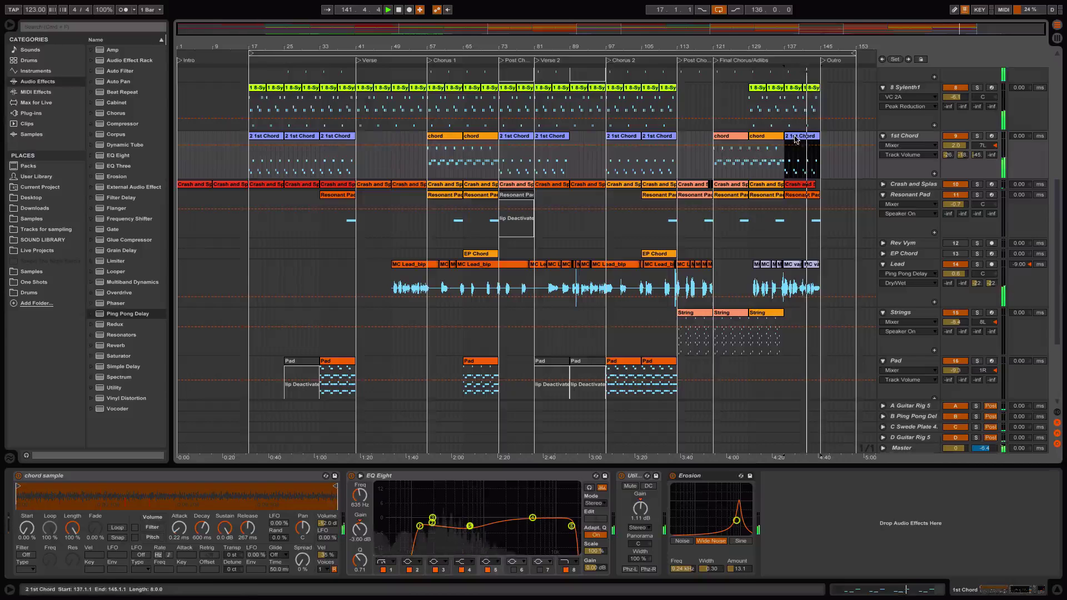
pyautogui.hotkey('ctrl', 'd')
# Duplicate the 8 Sylenth1 clips from bars 137–145 to bar 145.
pyautogui.moveTo(785, 106); pyautogui.dragTo(821, 106)
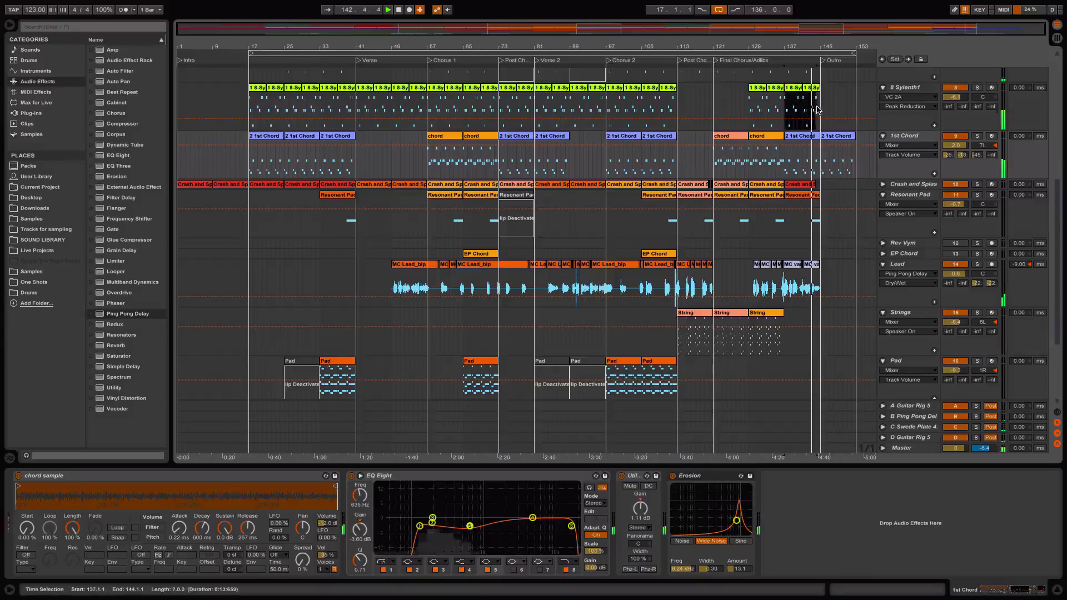
pyautogui.press('super+d')
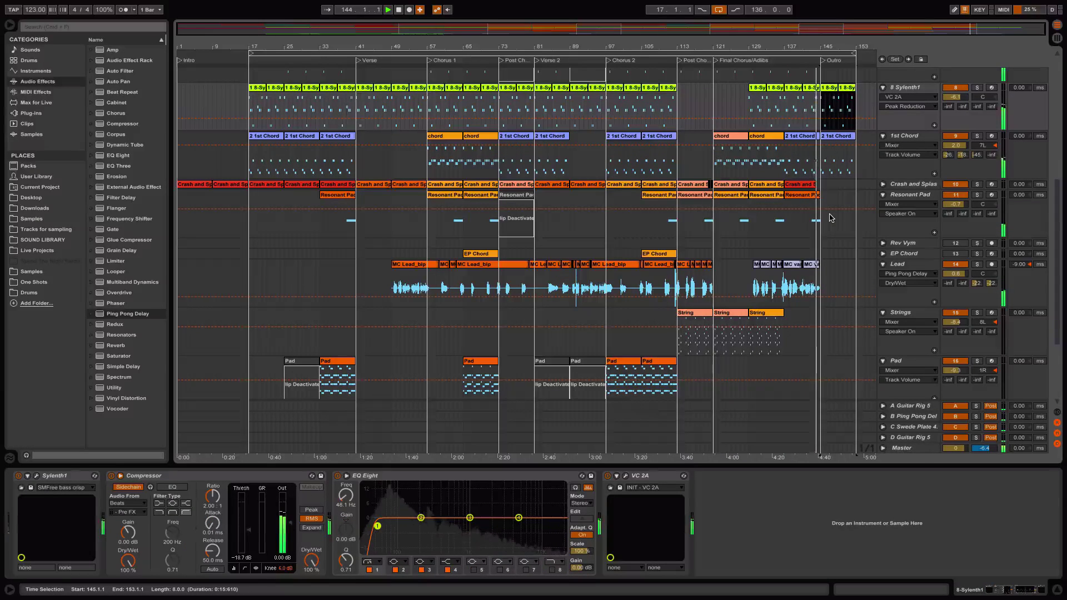
# Stop playback and copy the beats clip from bar 41 to bar 145 on the Beats track.
pyautogui.scroll(-2, 830, 218)
pyautogui.scroll(1, 829, 217)
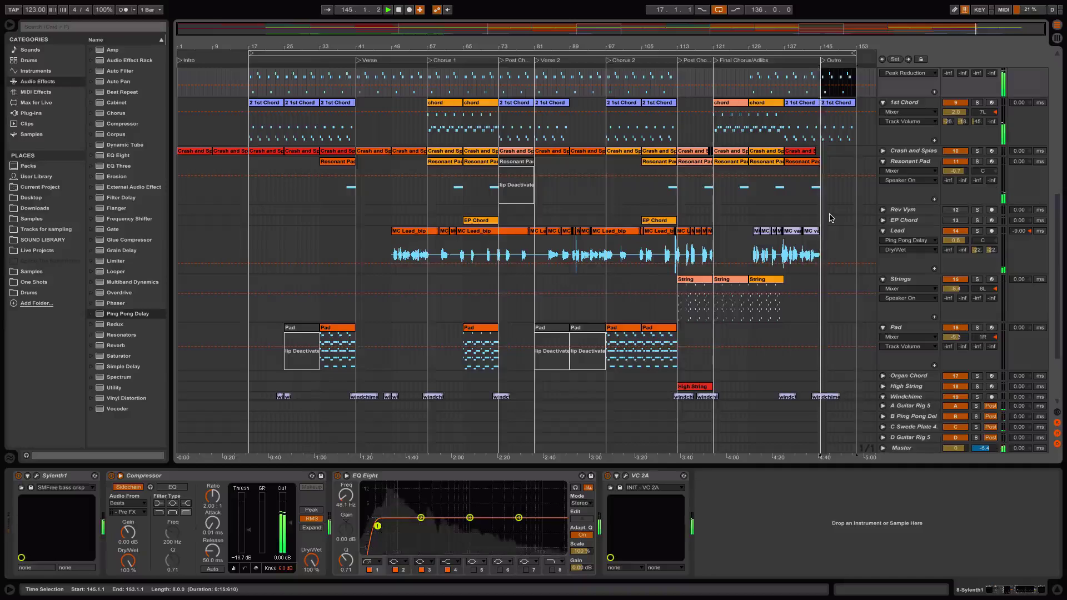
pyautogui.scroll(10, 851, 172)
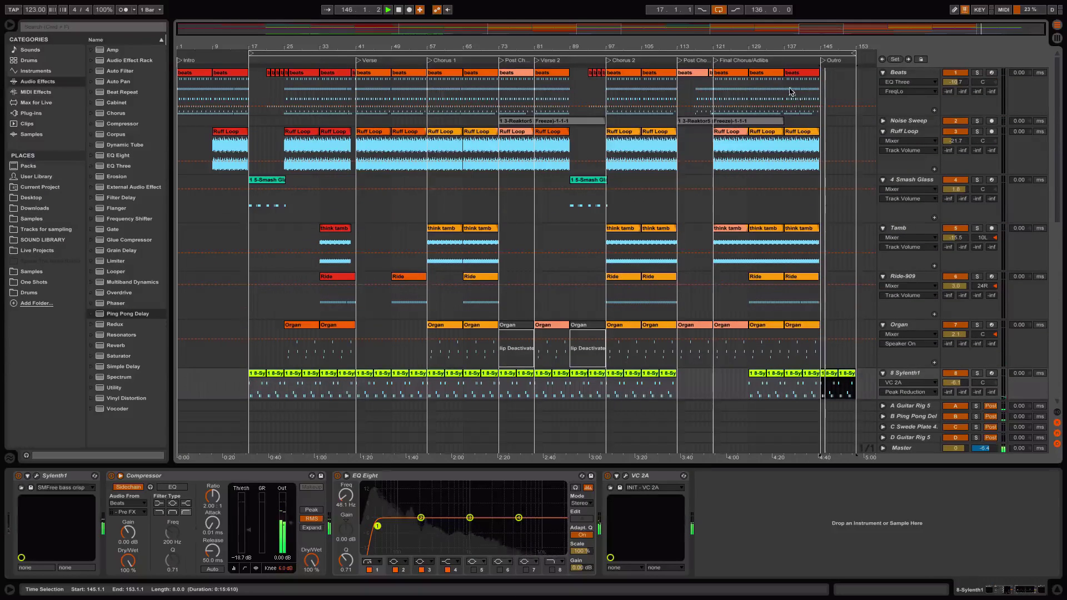
pyautogui.click(767, 75)
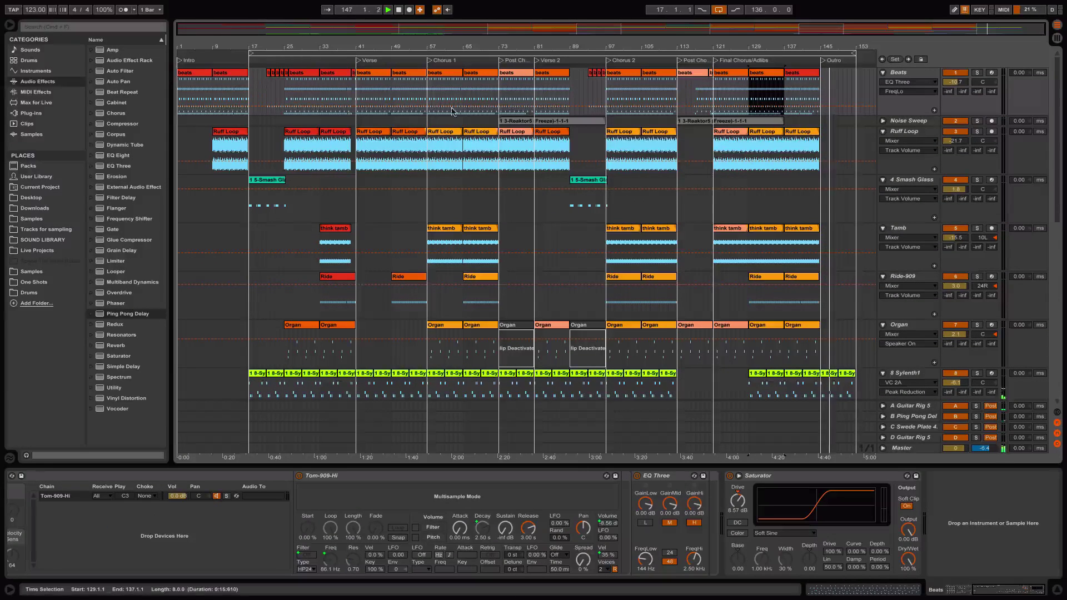
pyautogui.press('space')
pyautogui.click(373, 77)
pyautogui.moveTo(372, 77); pyautogui.dragTo(839, 95)
# Extend the arrangement loop to a length of 151 bars.
pyautogui.click(857, 54)
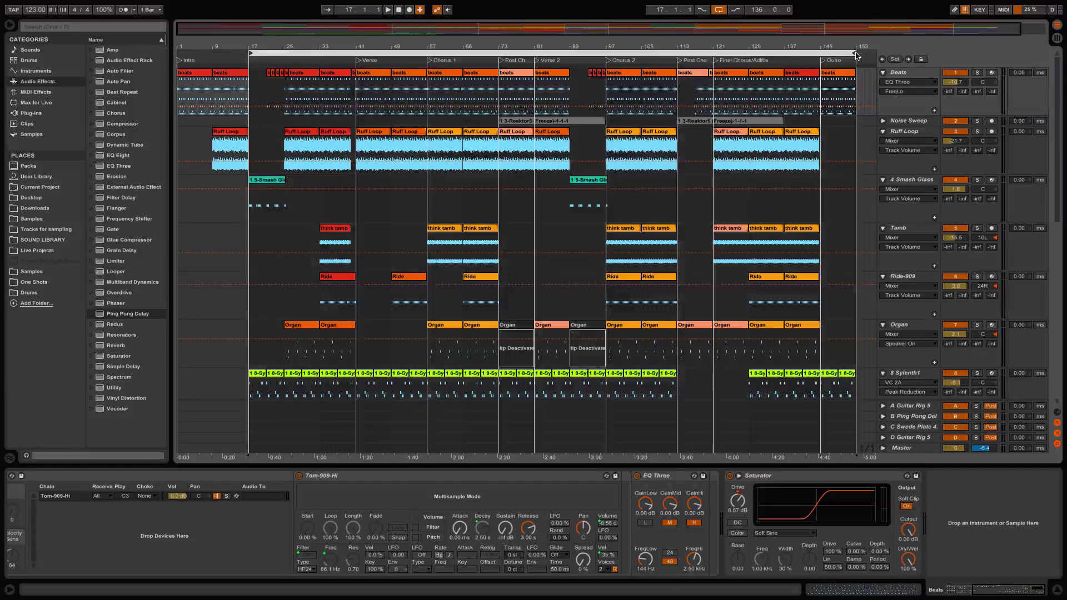
pyautogui.moveTo(854, 54)
pyautogui.mouseDown()
pyautogui.moveTo(873, 54)
pyautogui.moveTo(861, 53)
pyautogui.mouseUp()
# Duplicate the beats clip from bar 145 to bar 153 and play the transition into the Outro.
pyautogui.click(777, 72)
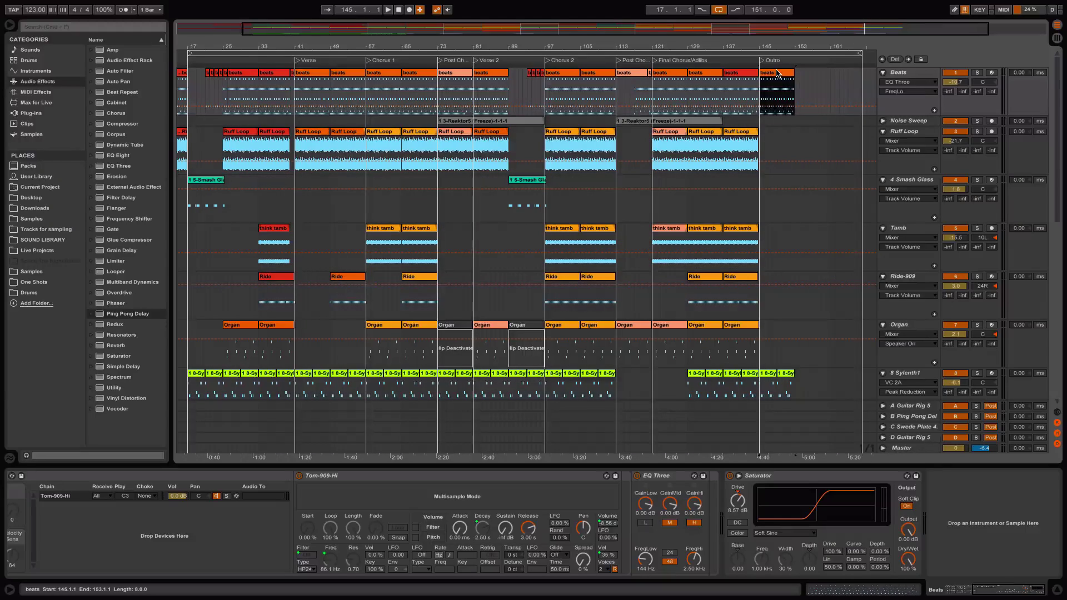
pyautogui.hotkey('ctrl', 'd')
pyautogui.click(752, 59)
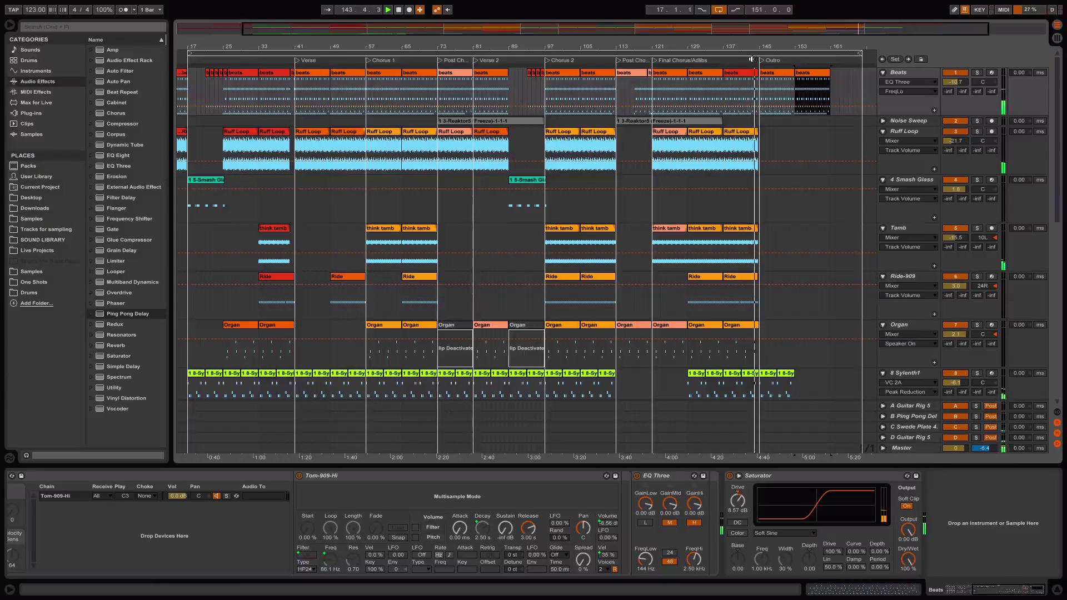
# Duplicate the Ruff Loop clip at bar 137 twice to carry the loop into the Outro.
pyautogui.click(732, 133)
pyautogui.hotkey('ctrl', 'd')
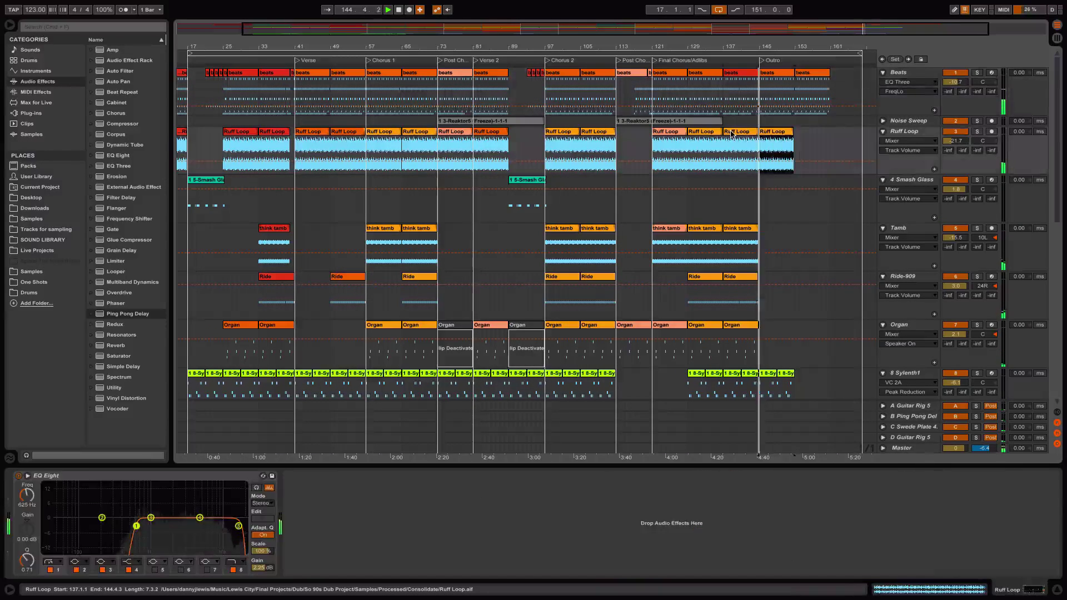
pyautogui.hotkey('ctrl', 'd')
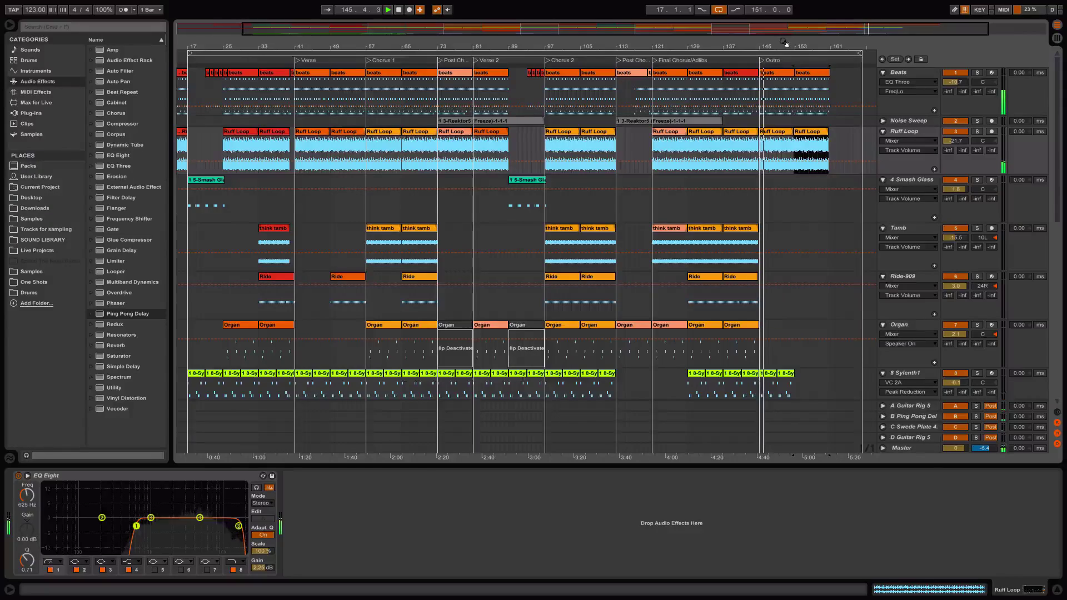
# Stop playback and move the first Outro Ruff Loop clip so it starts exactly at bar 145.
pyautogui.moveTo(783, 47); pyautogui.dragTo(782, 122)
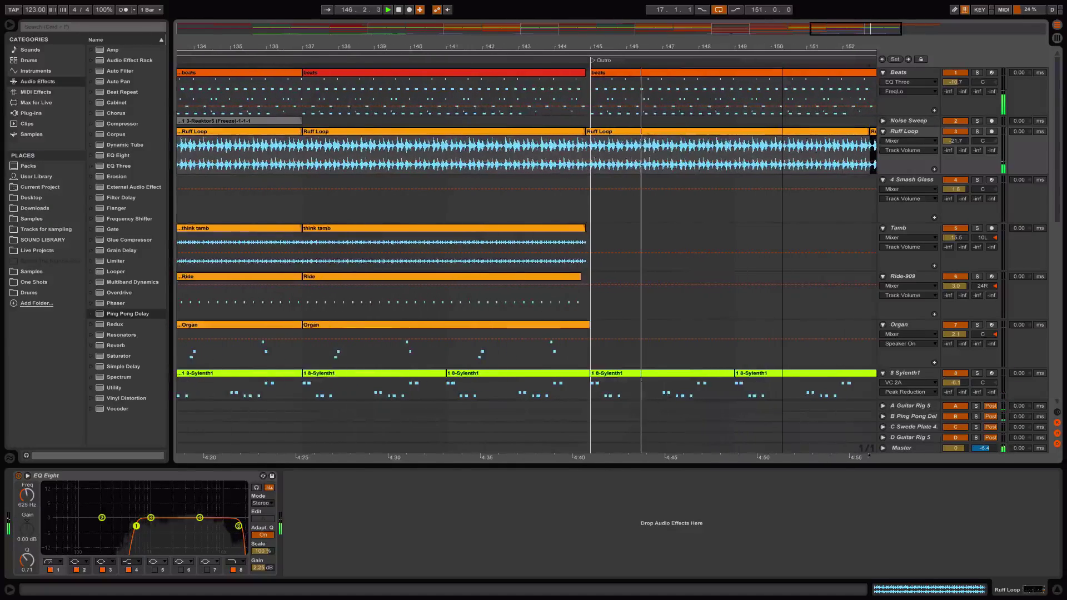
pyautogui.press('space')
pyautogui.click(602, 133)
pyautogui.moveTo(602, 133); pyautogui.dragTo(607, 134)
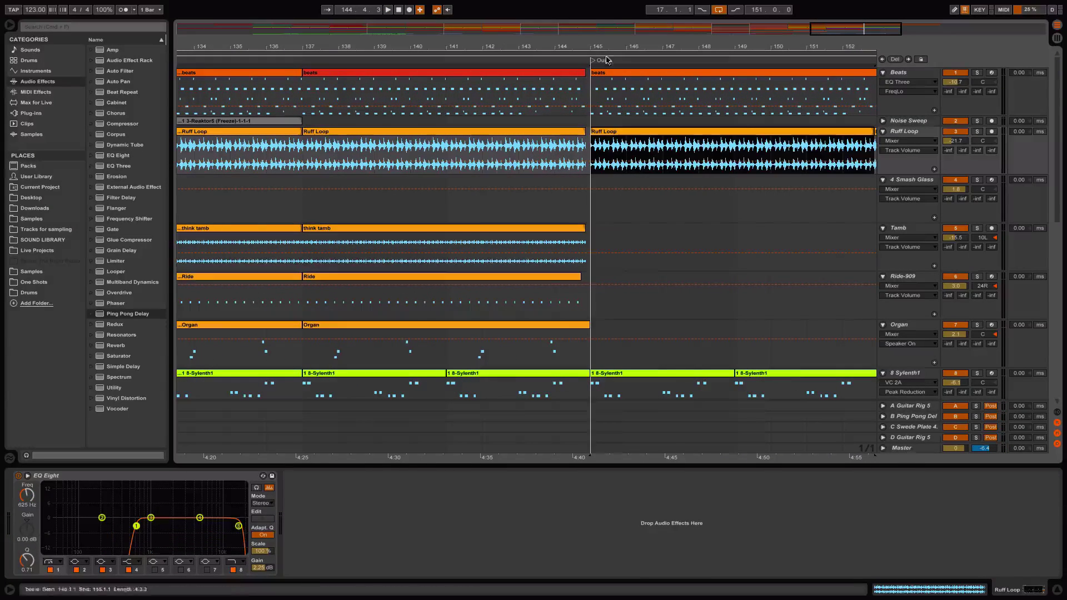
# Replace the last Ruff Loop clip with a duplicate of bars 145–153 placed at bar 153, and play it briefly.
pyautogui.moveTo(595, 45); pyautogui.dragTo(664, 14)
pyautogui.click(740, 134)
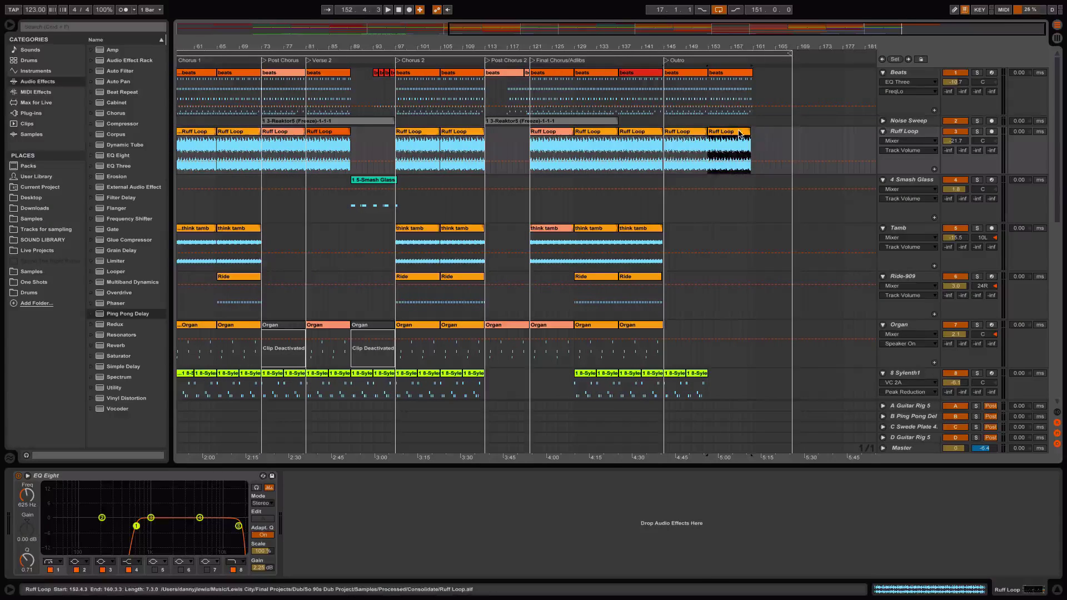
pyautogui.press('Delete')
pyautogui.moveTo(702, 135); pyautogui.dragTo(708, 134)
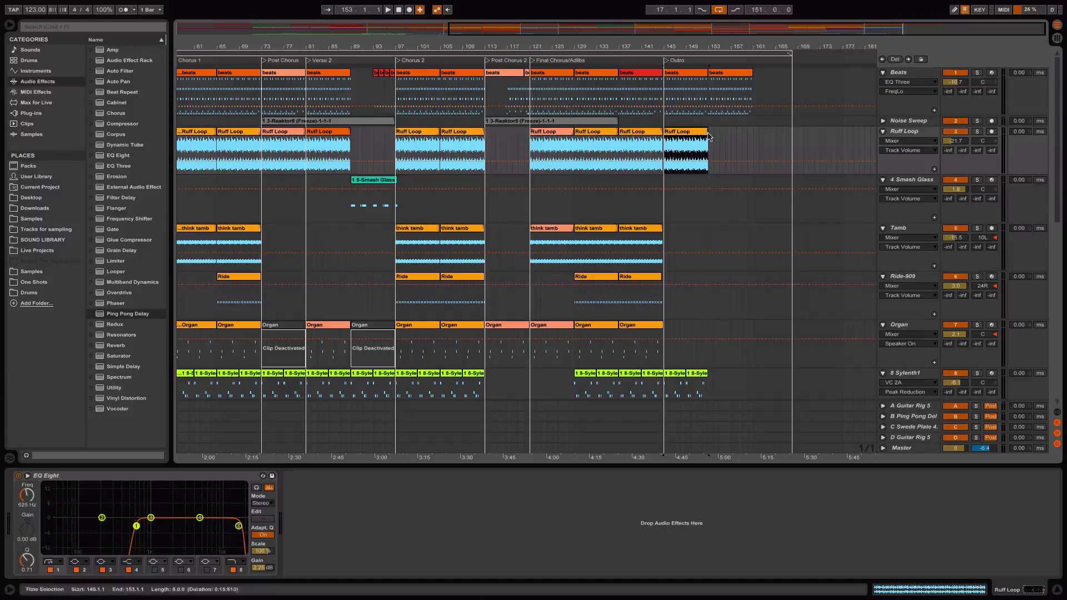
pyautogui.hotkey('ctrl', 'd')
pyautogui.press('space')
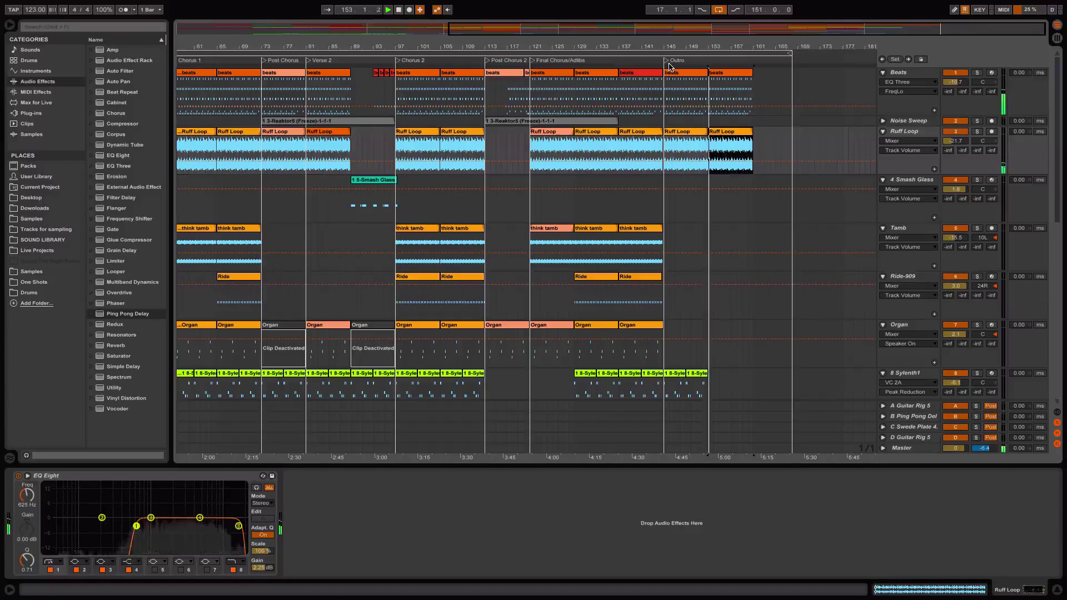
pyautogui.press('space')
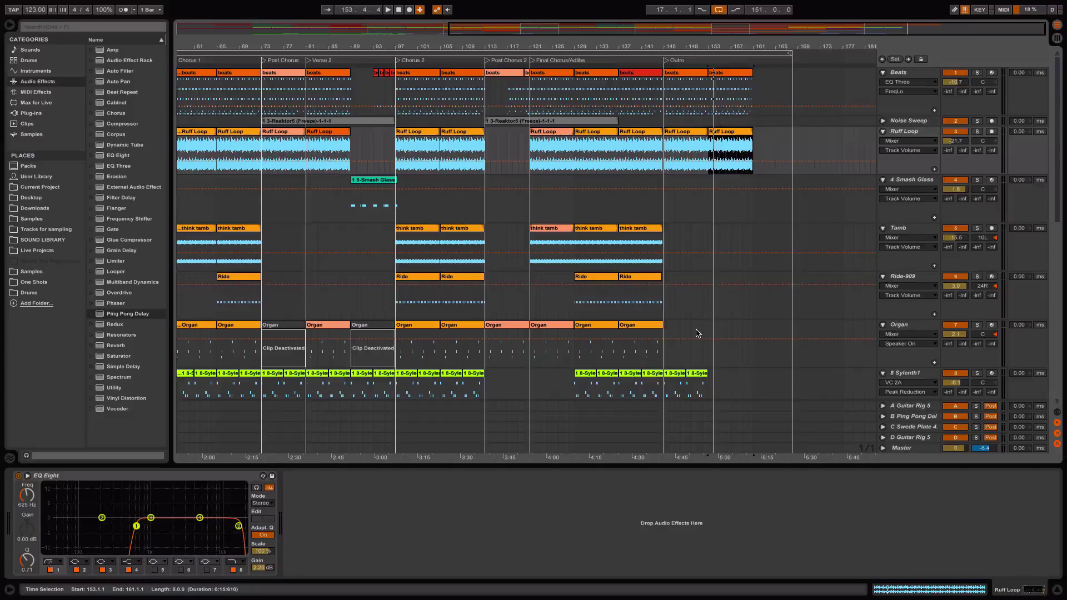
# Duplicate the last Outro clip on the 8 Sylenth1 track twice to fill bars 153–161.
pyautogui.scroll(-3, 694, 311)
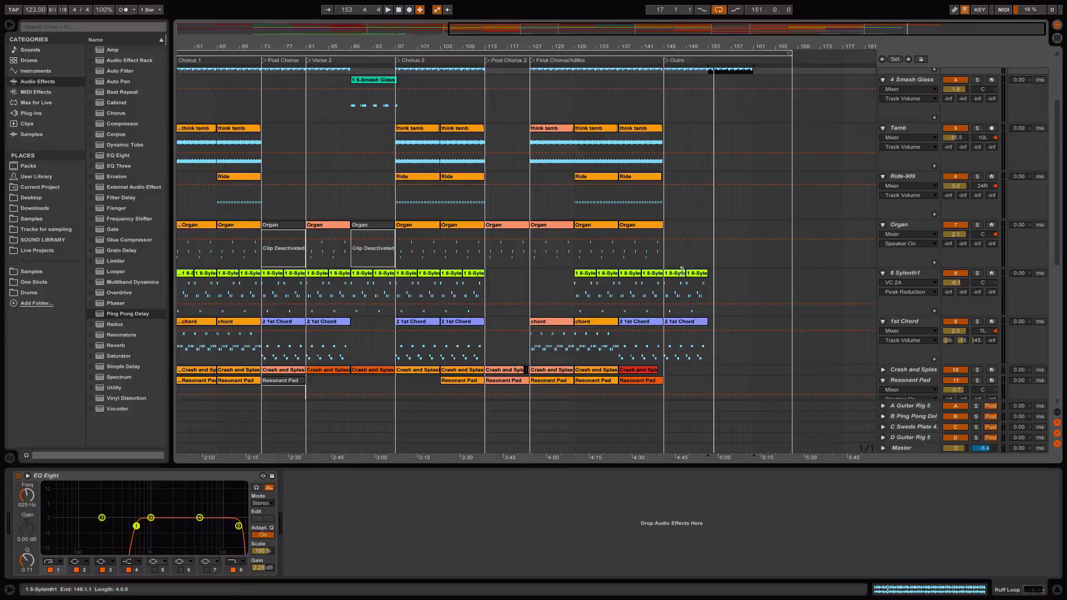
pyautogui.click(695, 278)
pyautogui.hotkey('ctrl', 'd')
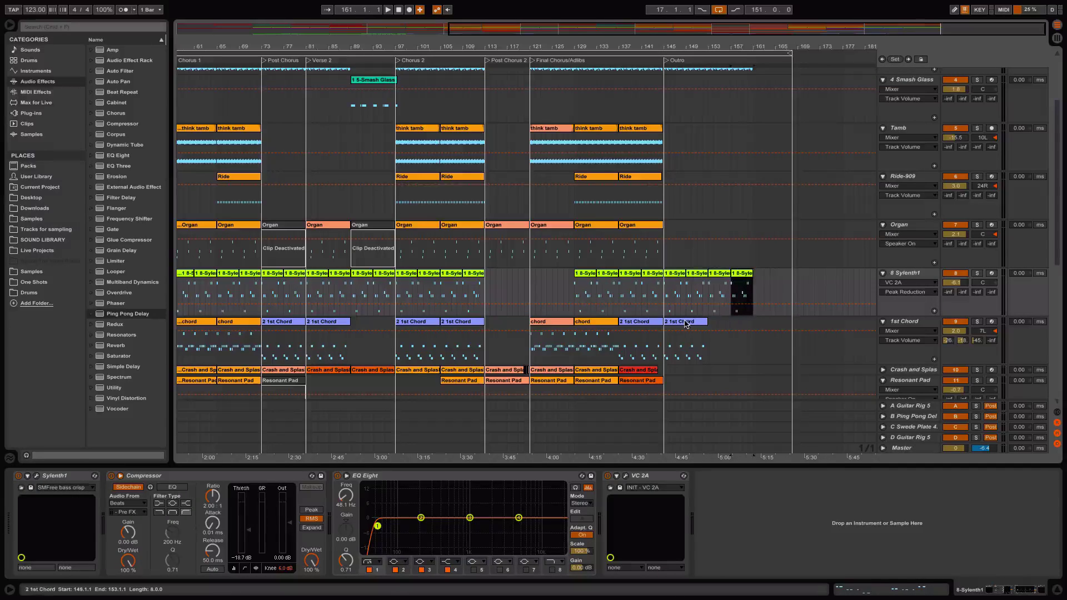
# Copy the Crash and Splash clip from bar 129 to the start of the Outro at bar 145.
pyautogui.click(686, 323)
pyautogui.scroll(-3, 685, 324)
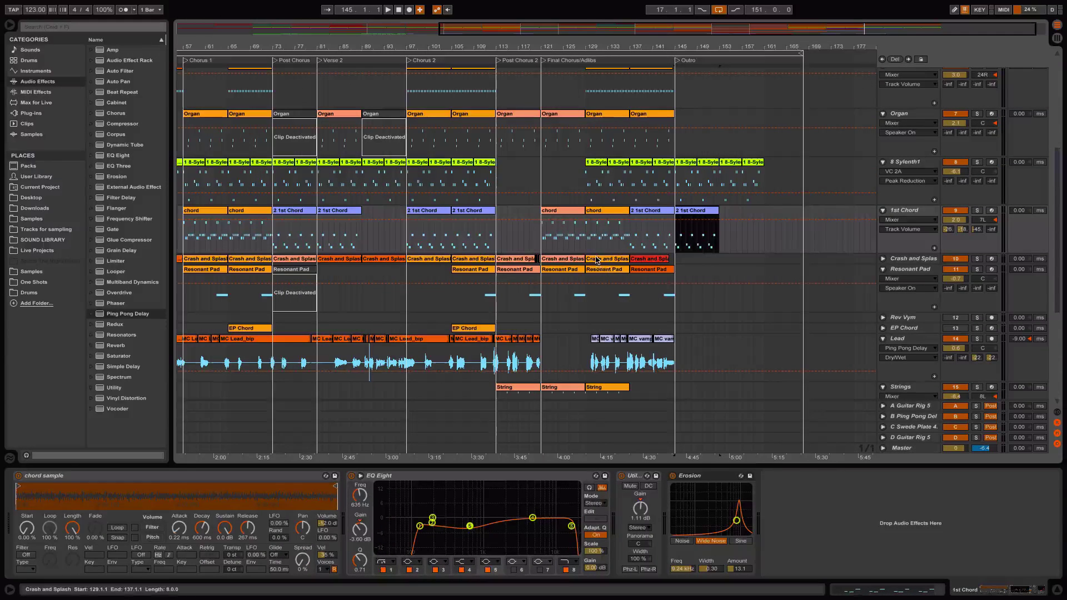
pyautogui.click(659, 260)
pyautogui.moveTo(659, 261); pyautogui.dragTo(689, 260)
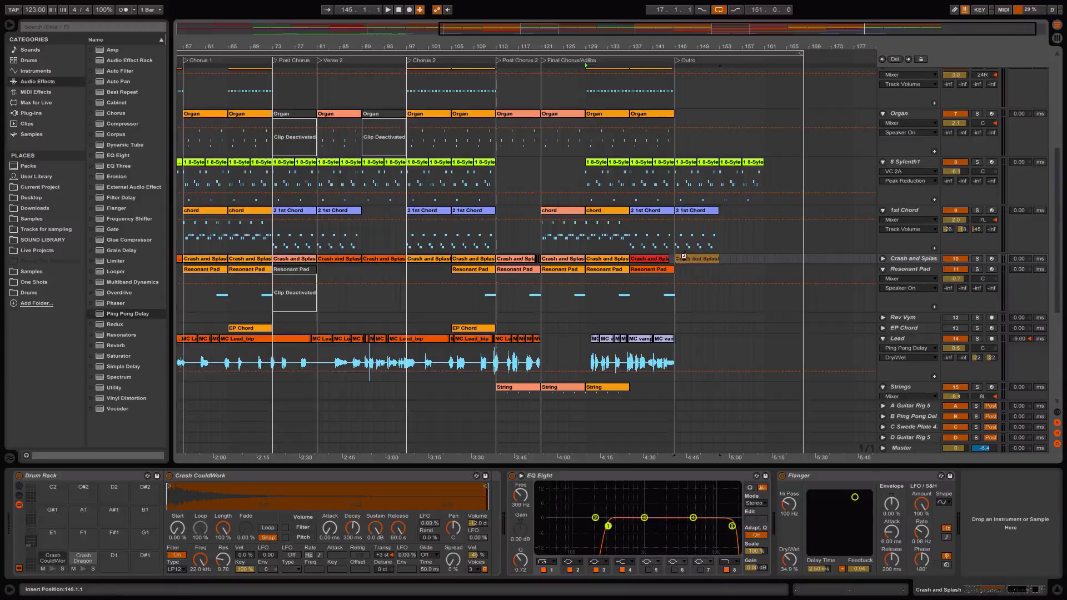
# Extend the arrangement loop back to start at bar 9, with a length of 159 bars.
pyautogui.scroll(-5, 745, 278)
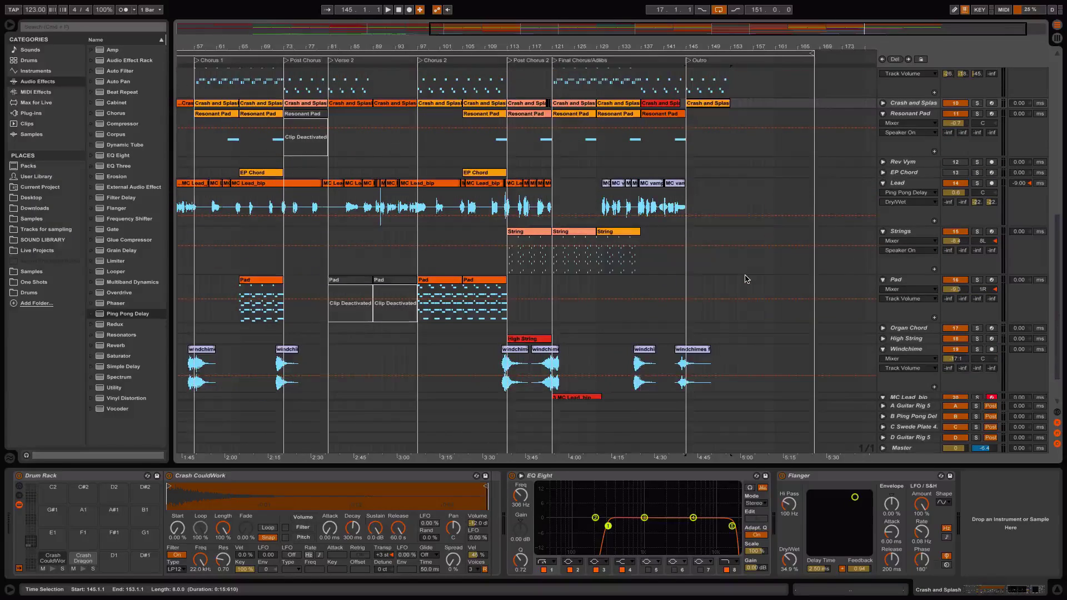
pyautogui.scroll(10, 745, 278)
pyautogui.hscroll(-10, 745, 278)
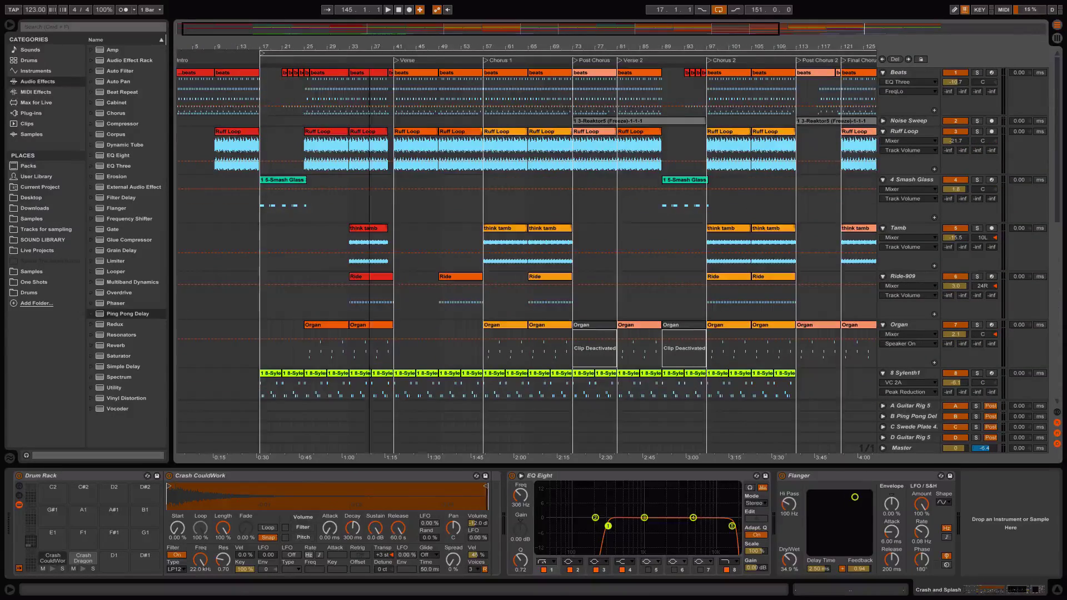
pyautogui.moveTo(369, 47); pyautogui.dragTo(314, 46)
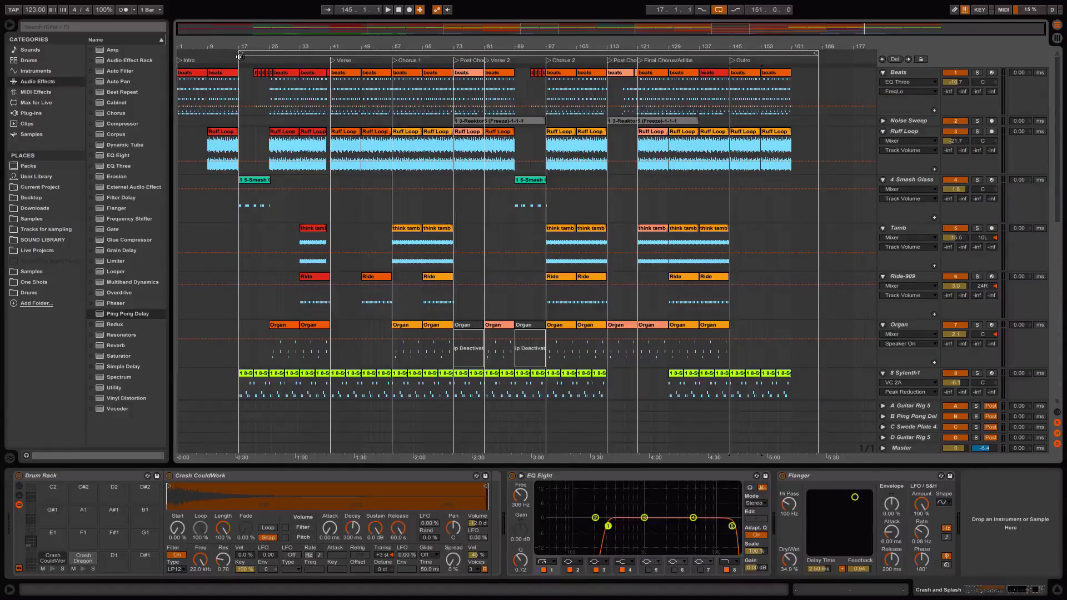
pyautogui.moveTo(240, 56); pyautogui.dragTo(212, 56)
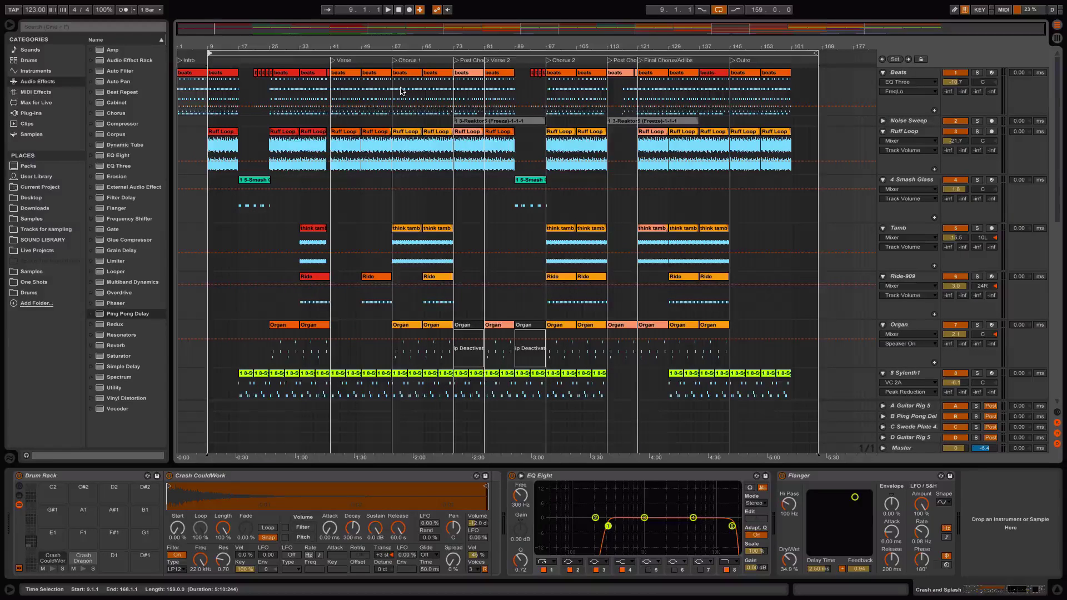